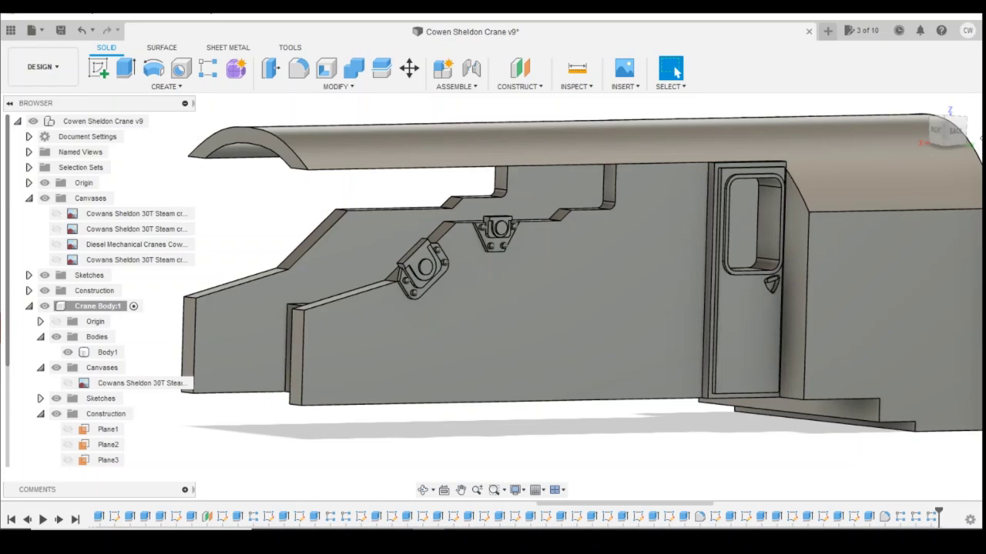
- Start a sketch on the outer face of the crane body's near side plate, viewed from the back, and check the crane reference photo
left_click(539, 291)
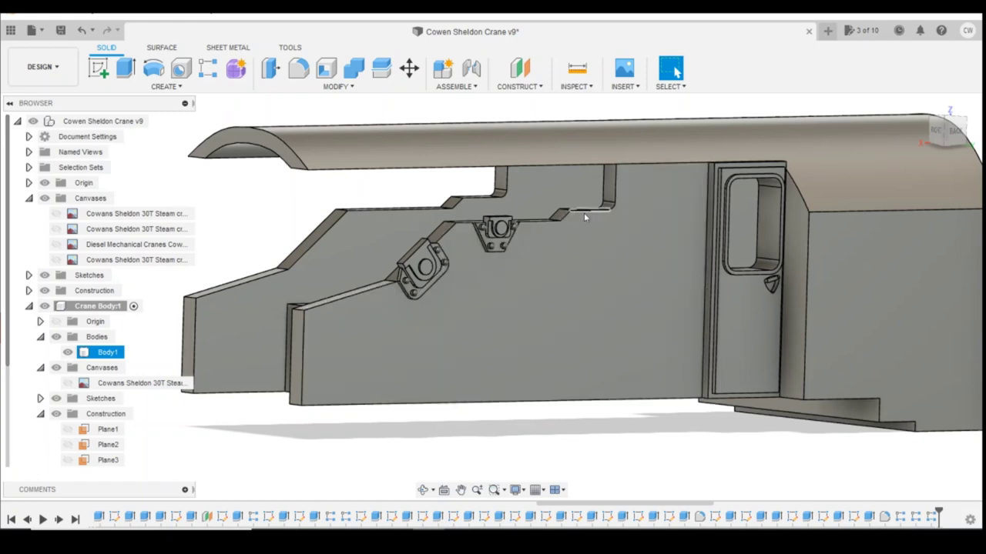
mouse_move(397, 551)
left_click(435, 514)
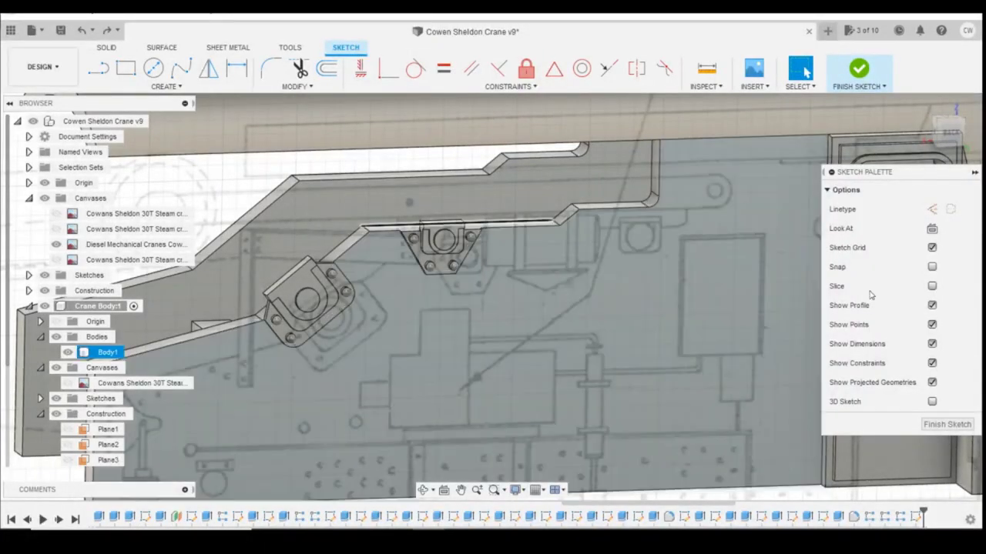
left_click(949, 132)
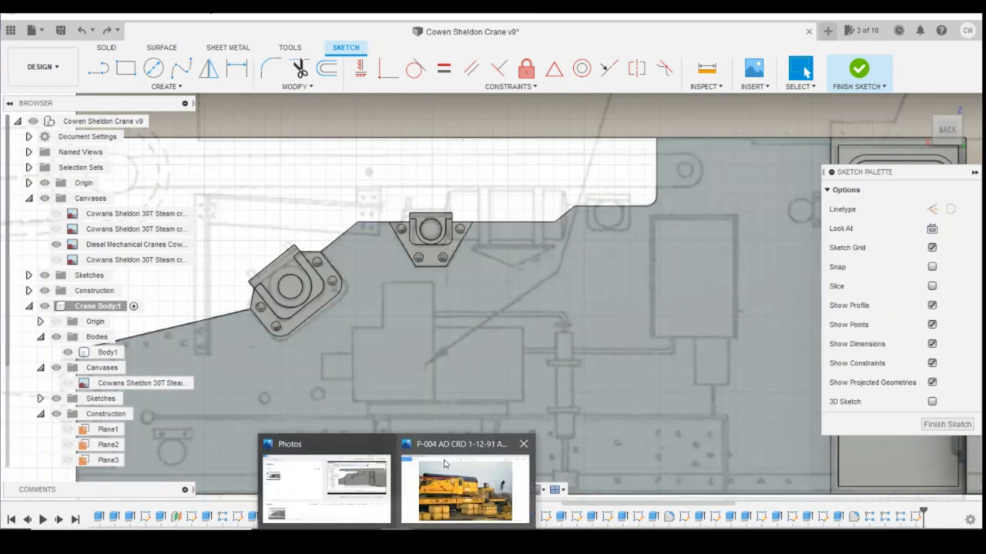
left_click(466, 482)
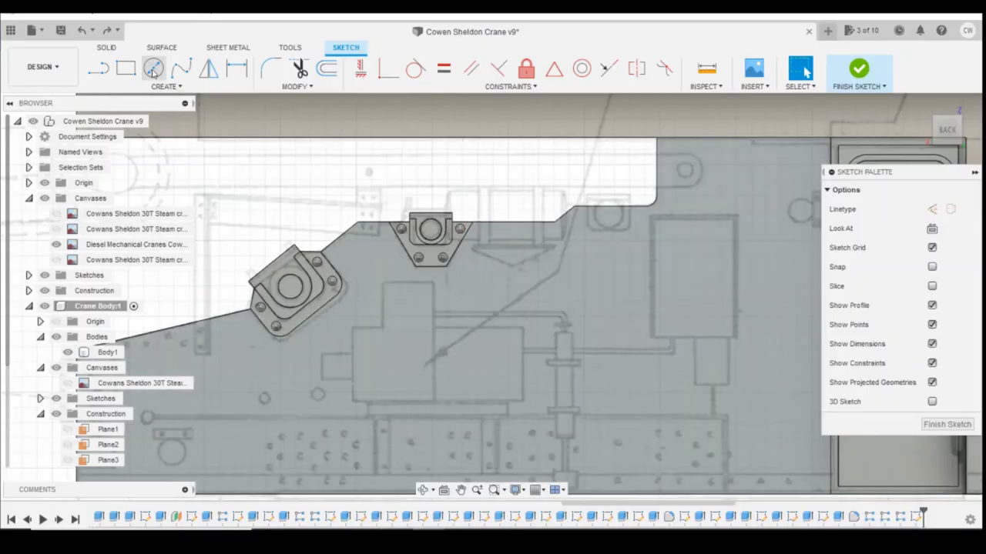
- Sketch a circle of 0.6 mm diameter on the side plate, between the triangular bracket and the step in the plate's upper edge
left_click(153, 69)
scroll(521, 229, "up", 3)
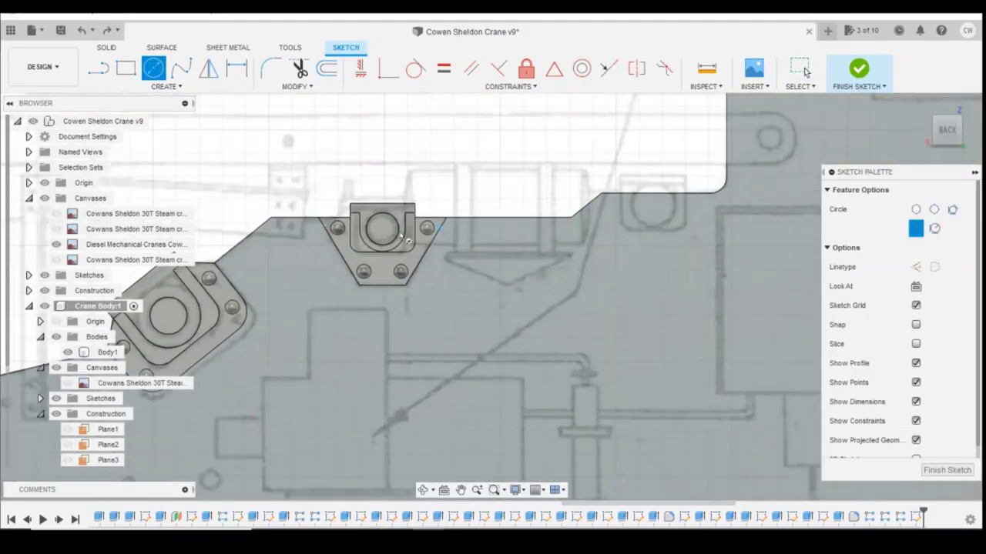
left_click(512, 229)
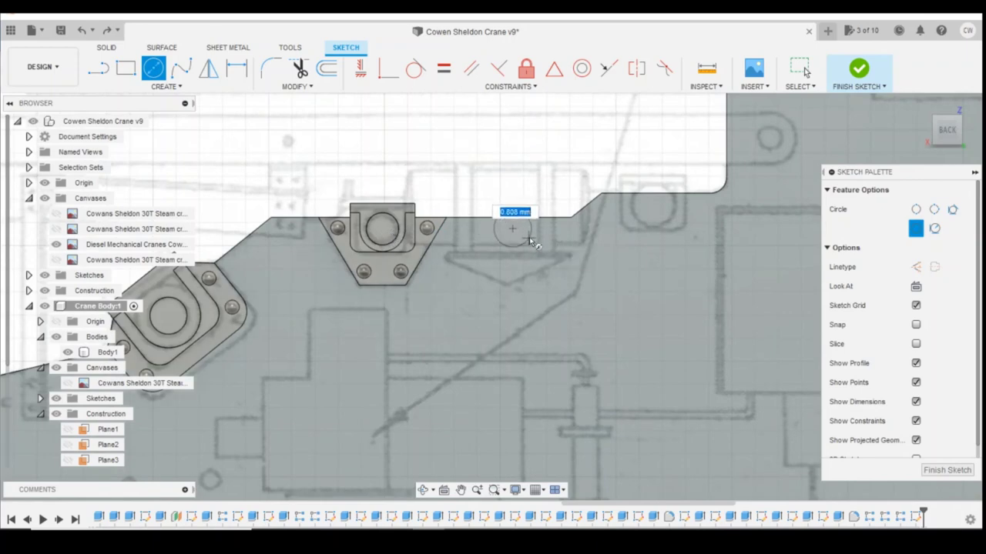
type("0")
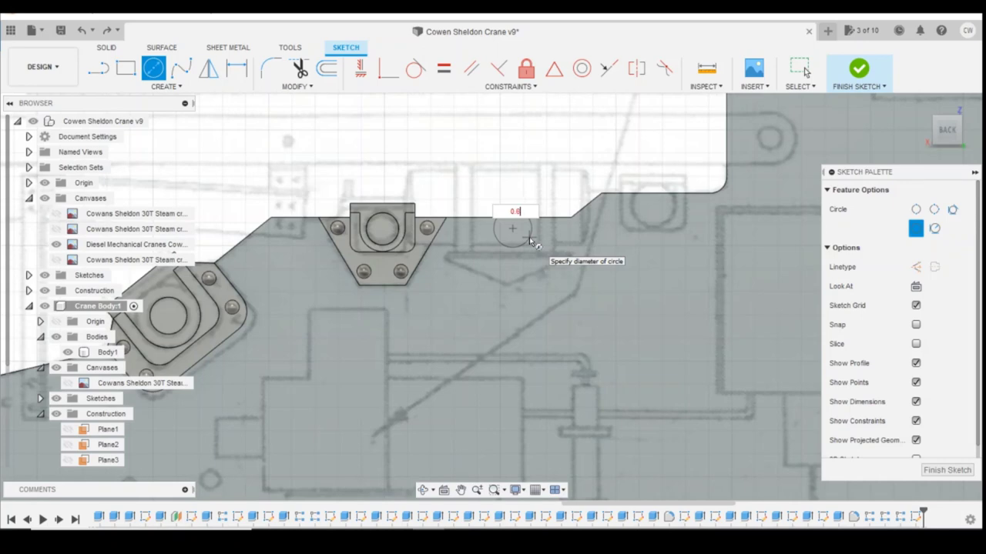
type(".6")
key("Return")
key("Escape")
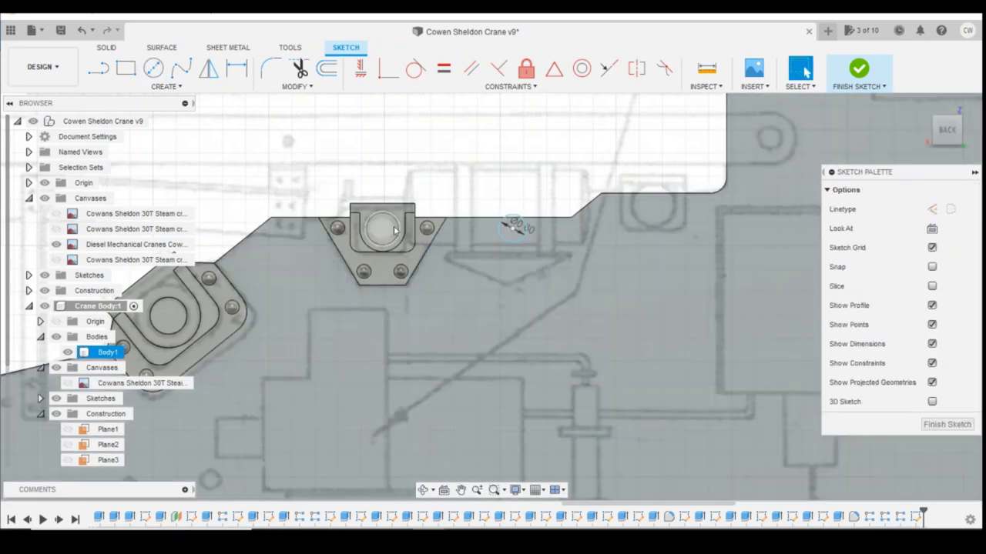
- Measure the circular edge at the centre of the triangular bracket
key("i")
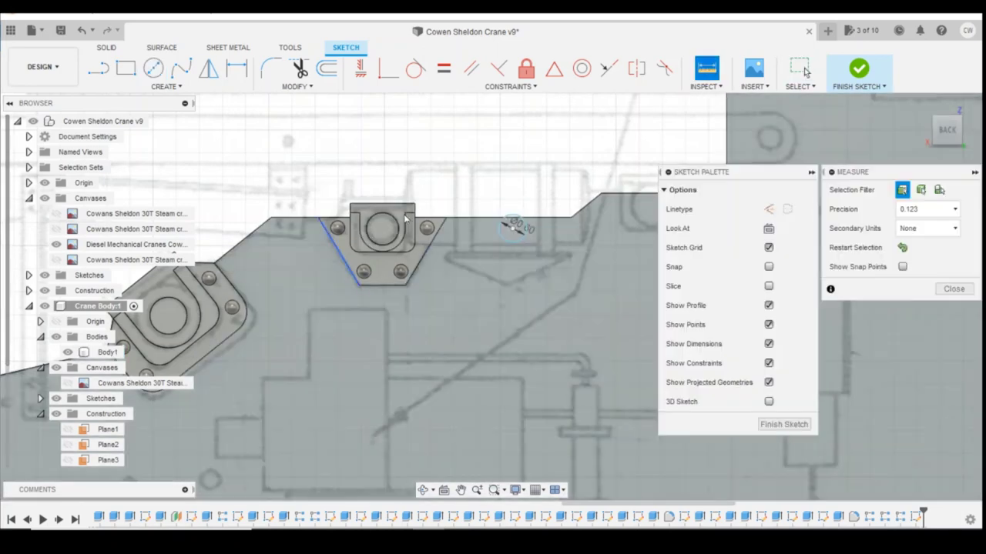
left_click(397, 224)
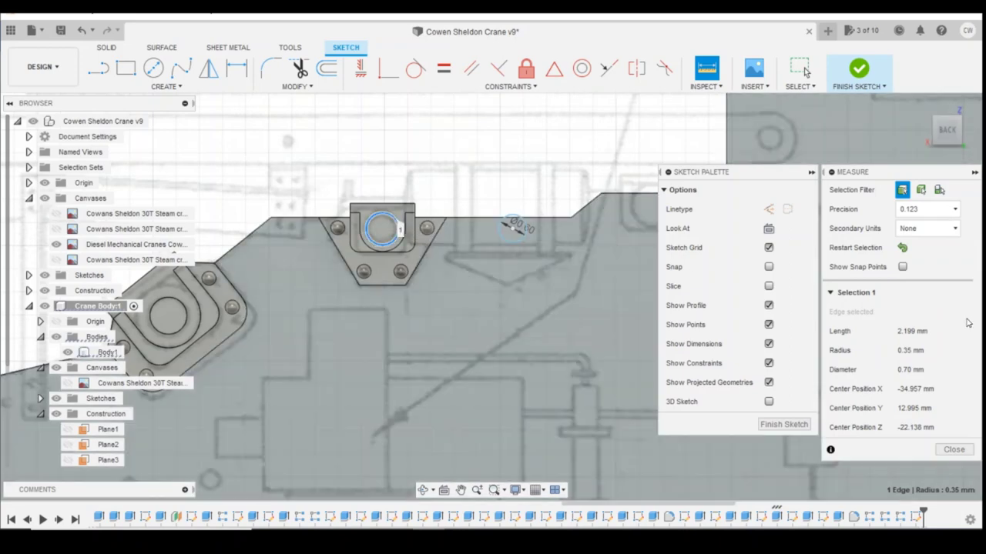
left_click(953, 449)
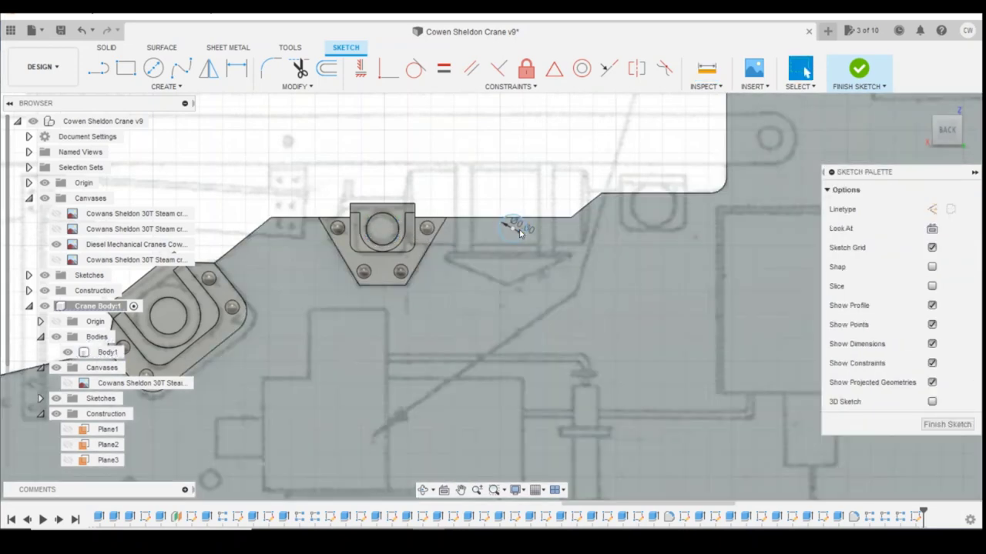
- Set the new circle's diameter to 0.7 mm
left_click(525, 230)
double_click(530, 231)
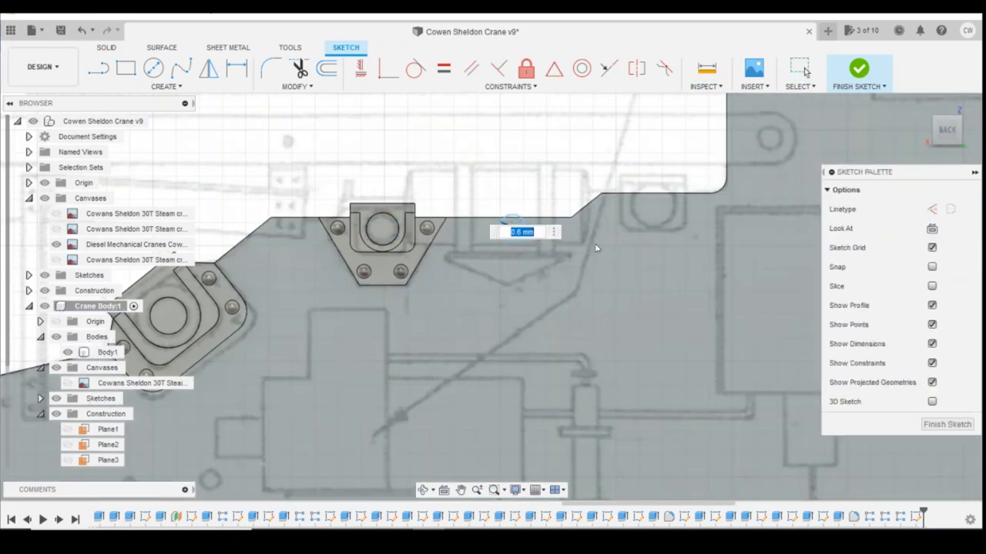
type("1.1")
key("Return")
key("Escape")
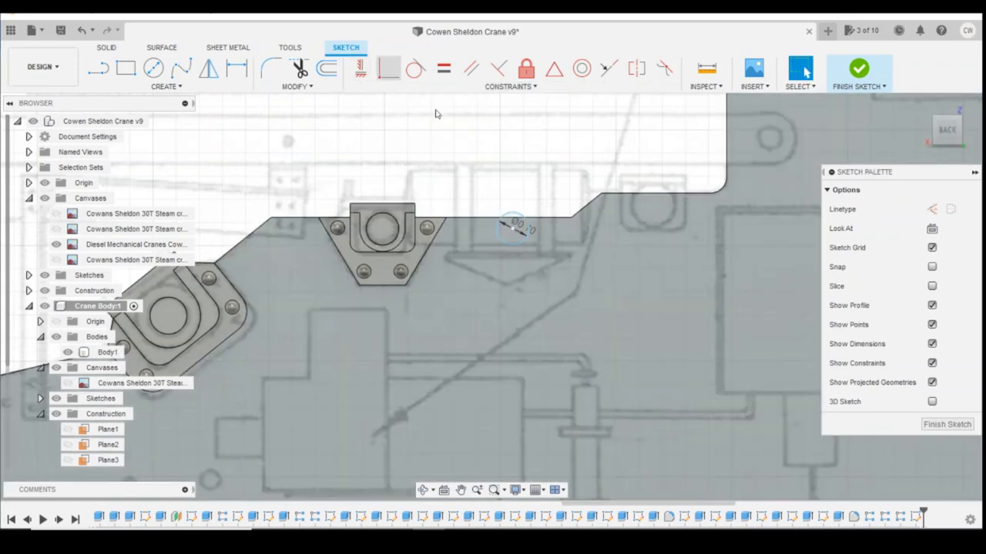
- Dimension the circle's centre horizontally at 1.4 mm from the nearest upper corner of the triangular bracket
key("d")
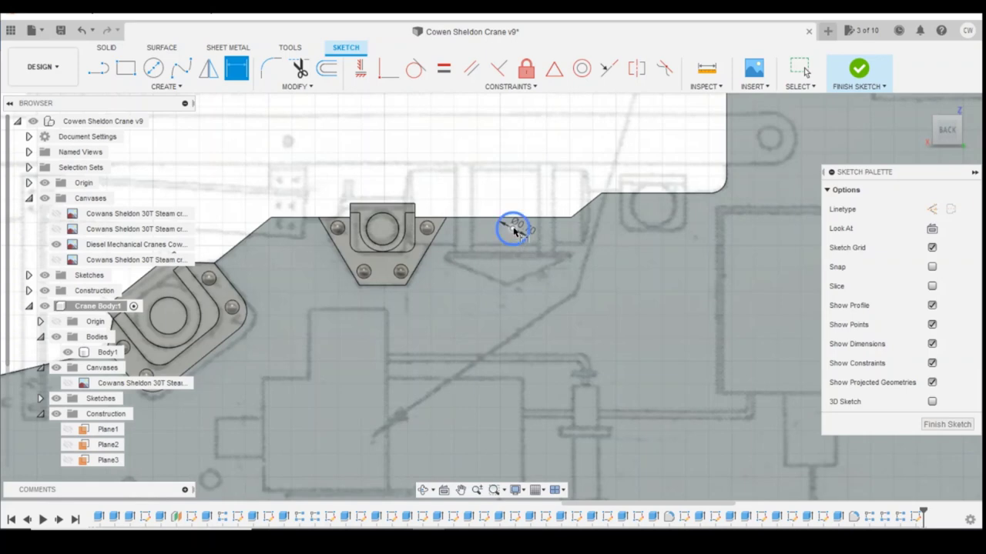
left_click(513, 228)
left_click(448, 218)
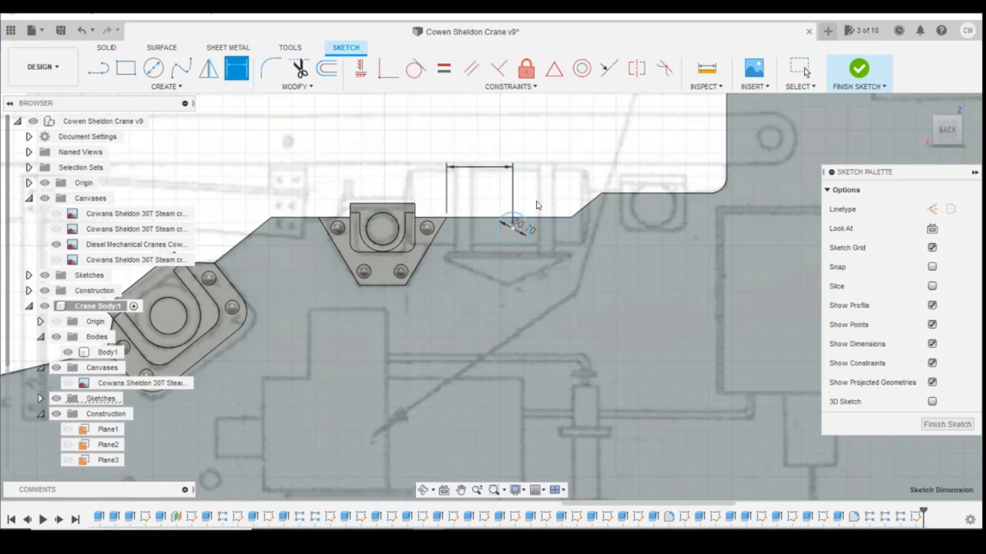
left_click(503, 167)
type("1")
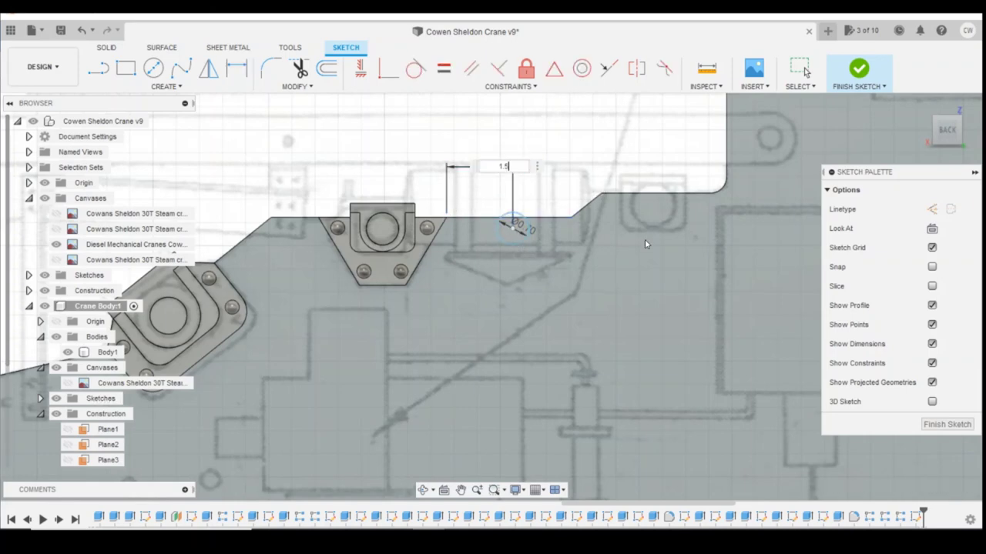
type(".4")
key("Return")
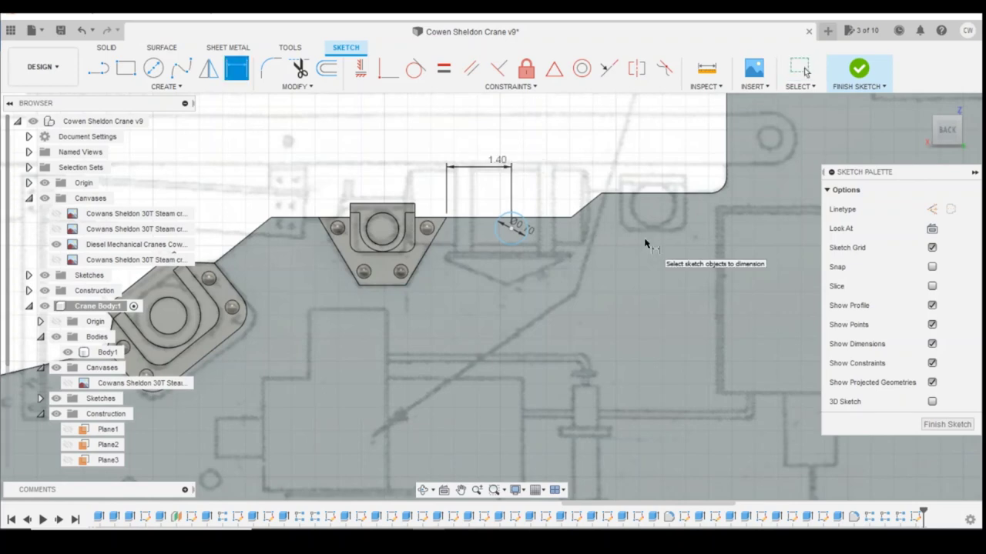
- Try to align the new circle's centre horizontally with the centre of the bracket's round boss
left_click(360, 70)
left_click(512, 228)
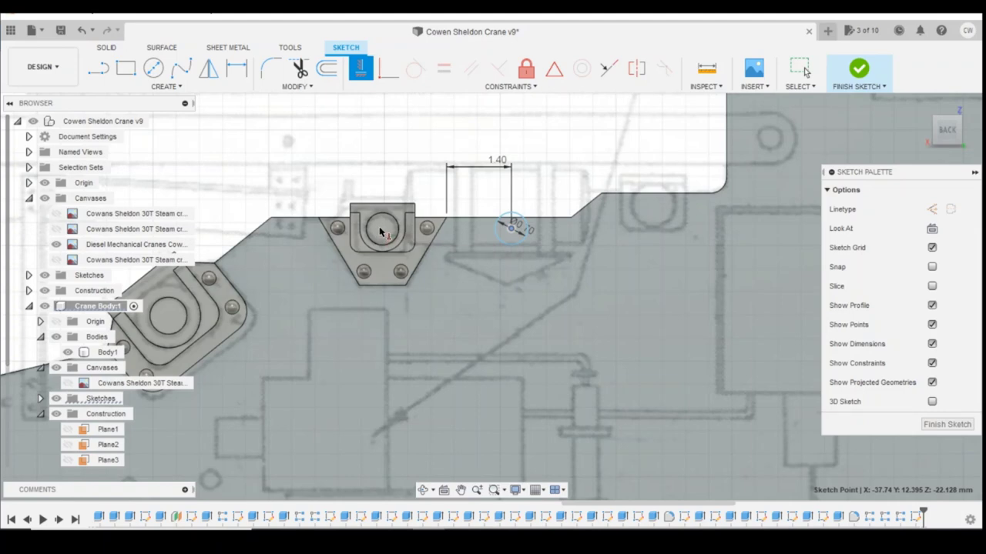
key("Escape")
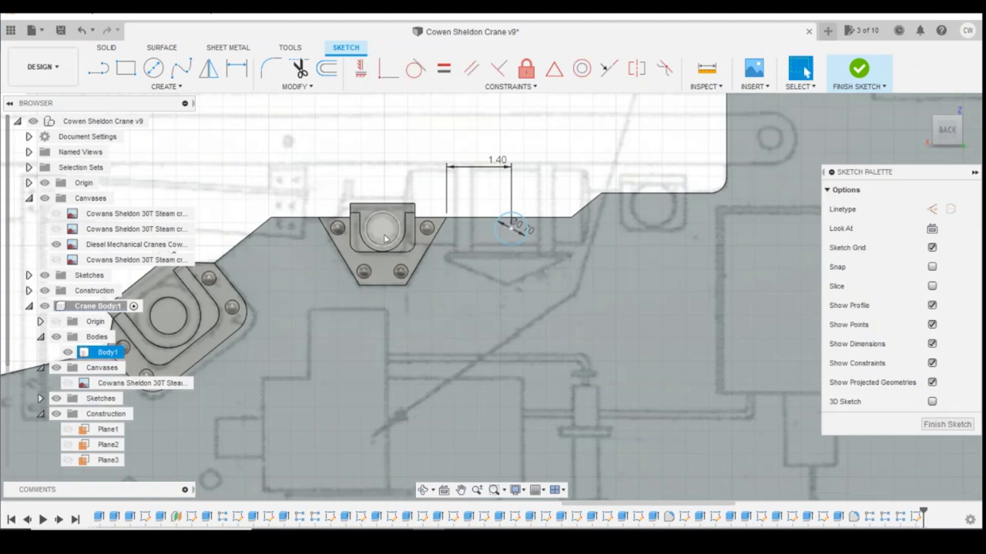
left_click(387, 231)
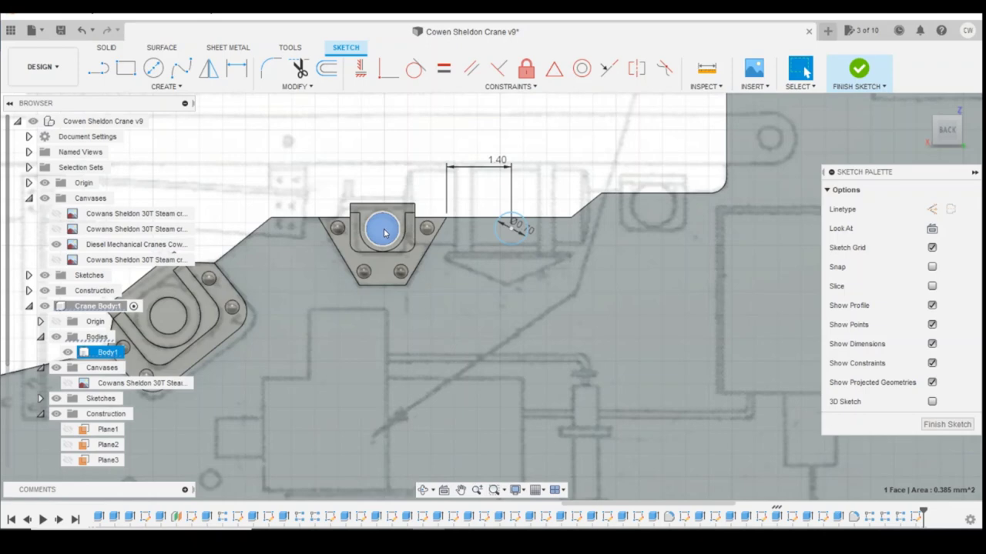
scroll(425, 231, "up", 2)
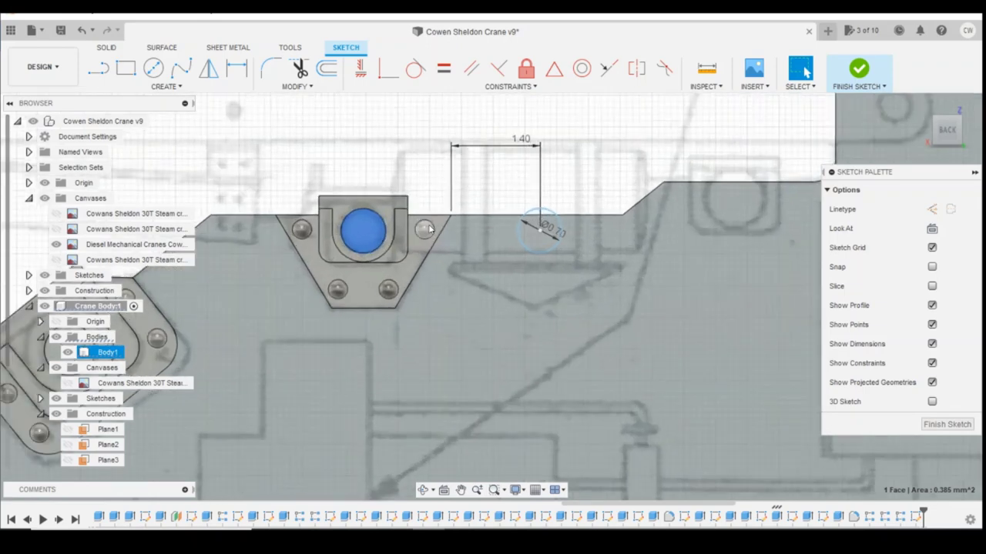
key("Escape")
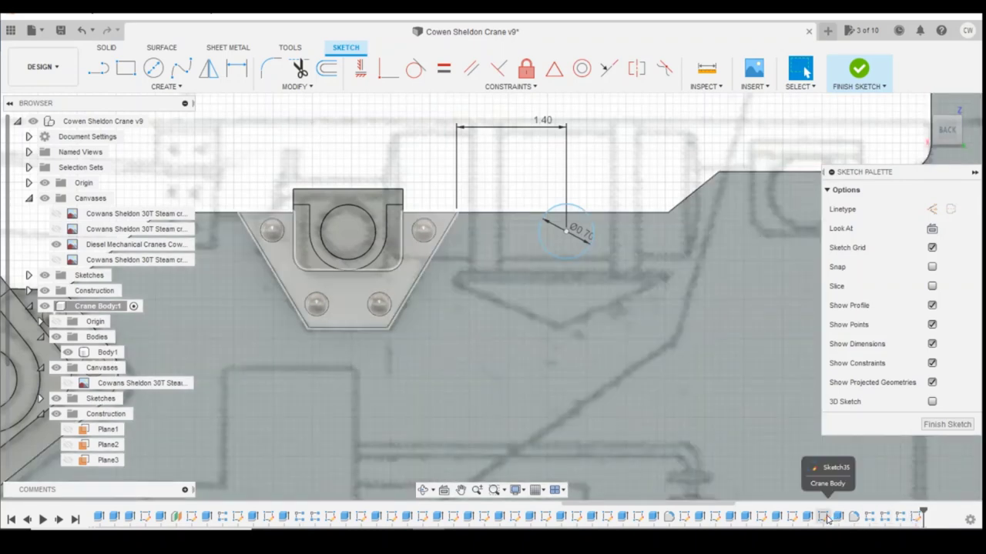
- Open Sketch33, which defines the bracket's housing and circle, to inspect its geometry, and close it again
right_click(760, 517)
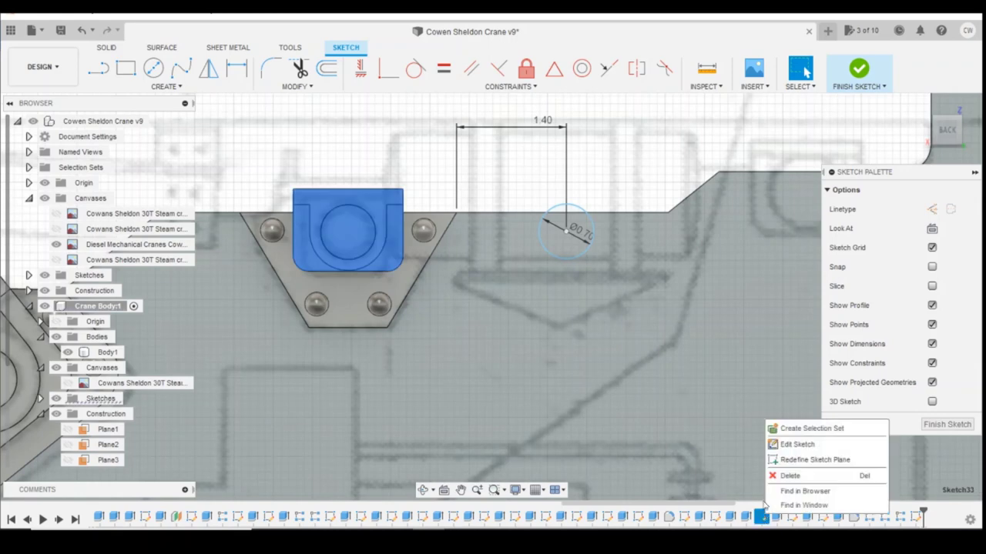
left_click(789, 444)
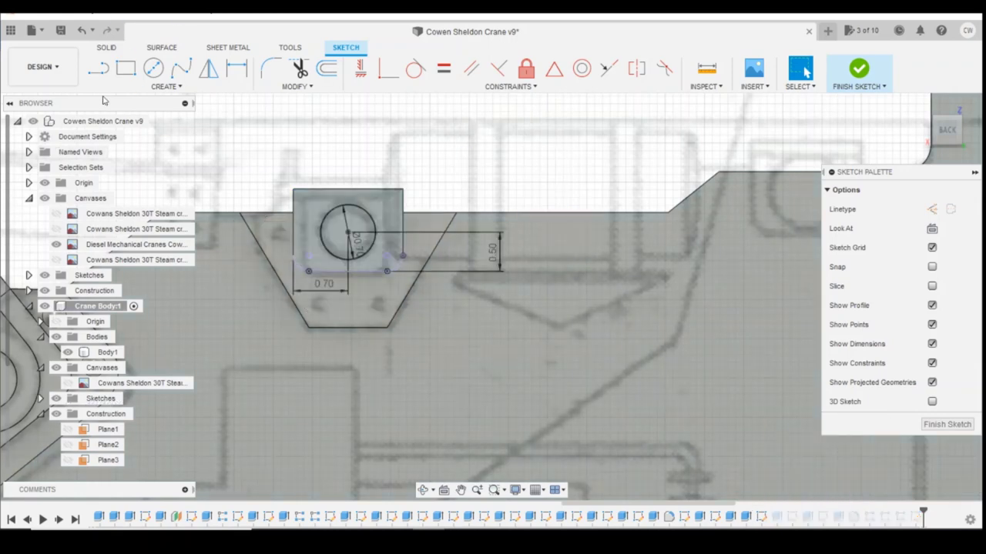
left_click(114, 87)
left_click(107, 228)
left_click(865, 77)
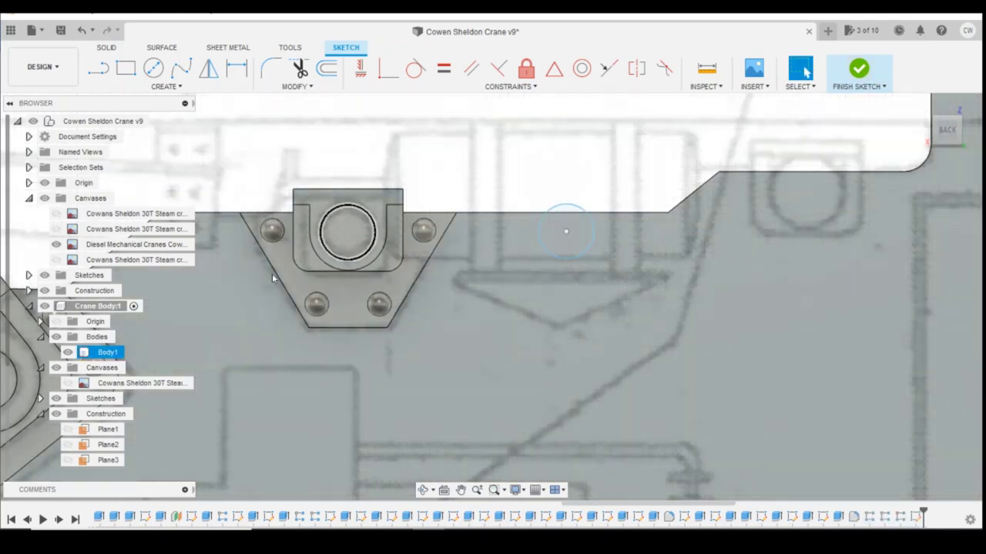
- Make Sketch33 visible among the Crane Body component's sketches so that the bracket circle's centre point can be referenced
scroll(116, 375, "down", 3)
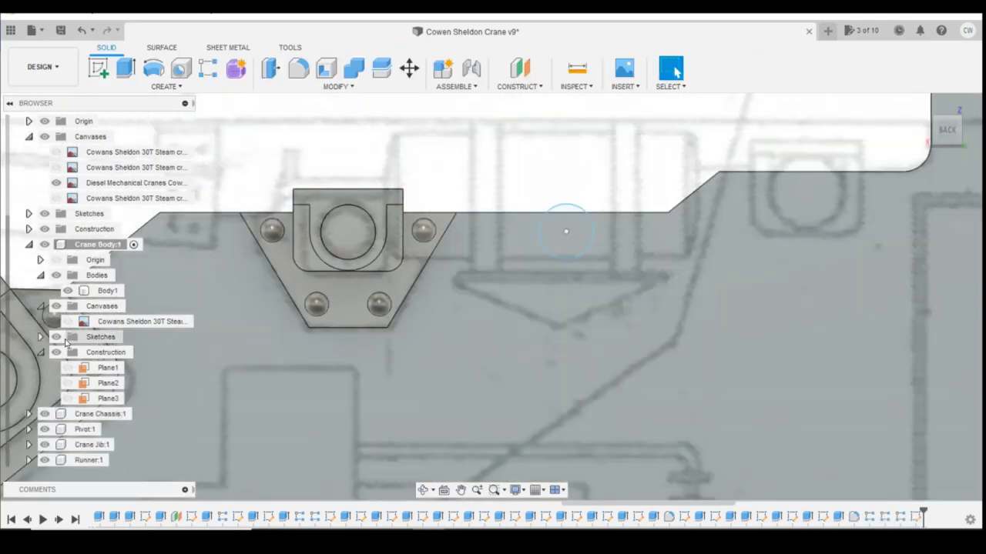
left_click(108, 290)
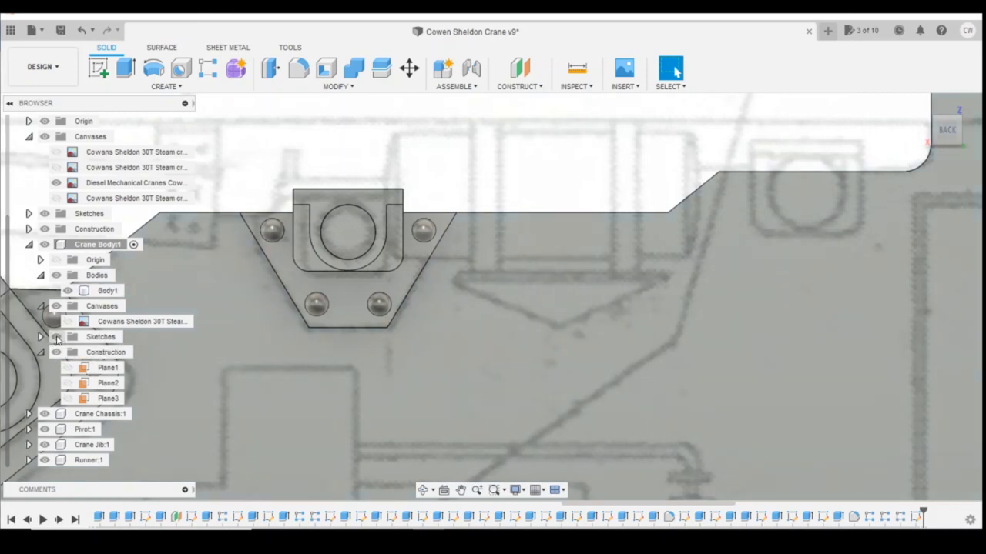
left_click(40, 336)
scroll(96, 354, "down", 5)
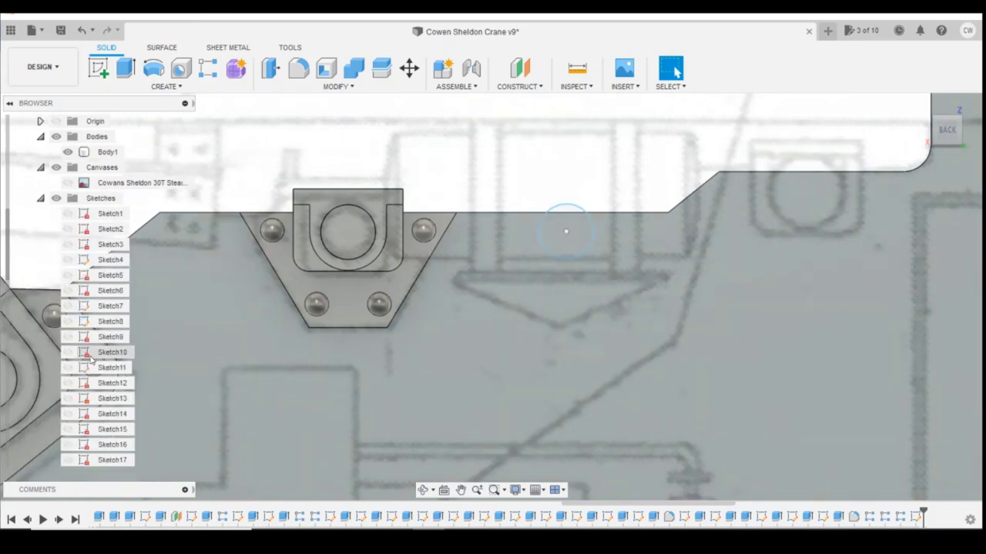
scroll(97, 354, "down", 5)
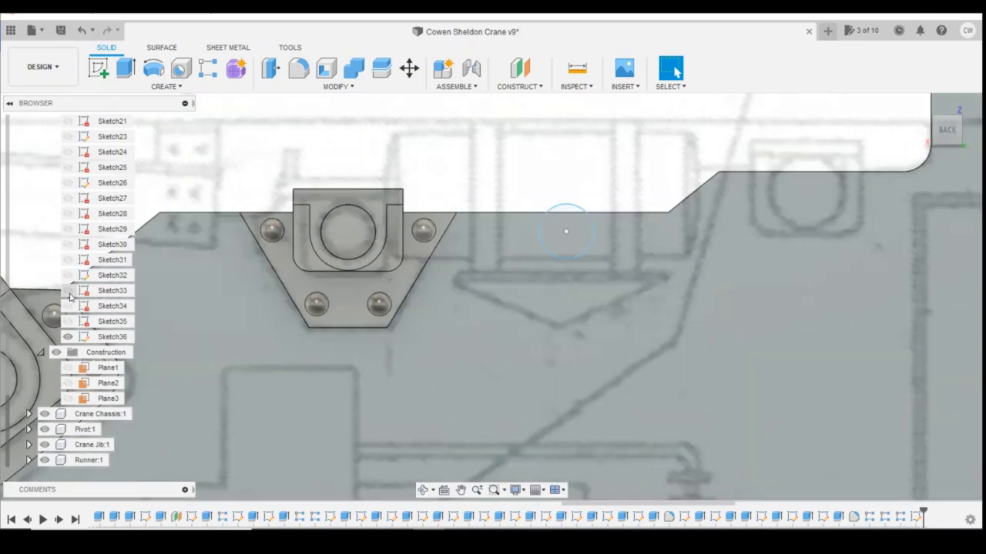
left_click(68, 290)
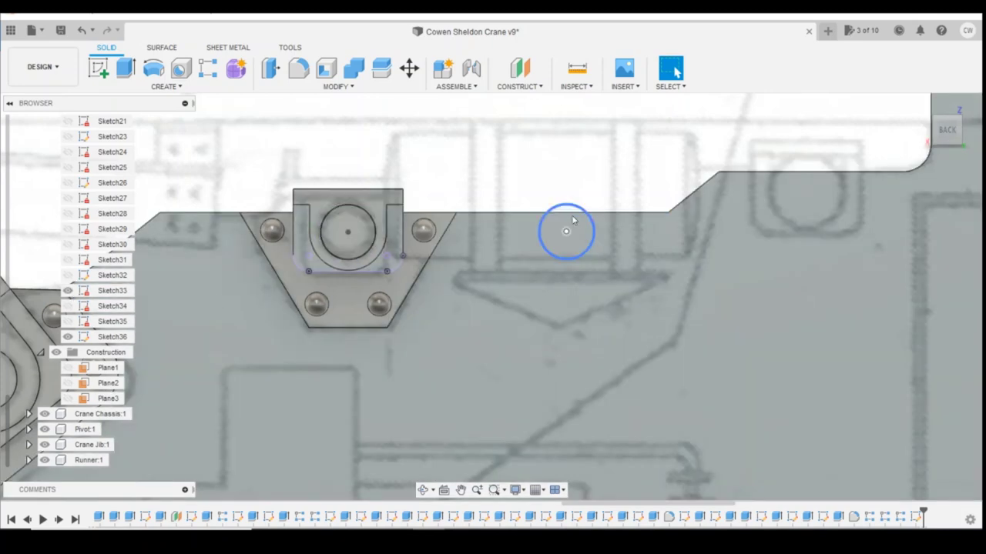
- Edit Sketch36 and constrain the new circle's centre horizontally to the centre point of the bracket's circle
scroll(931, 518, "down", 1)
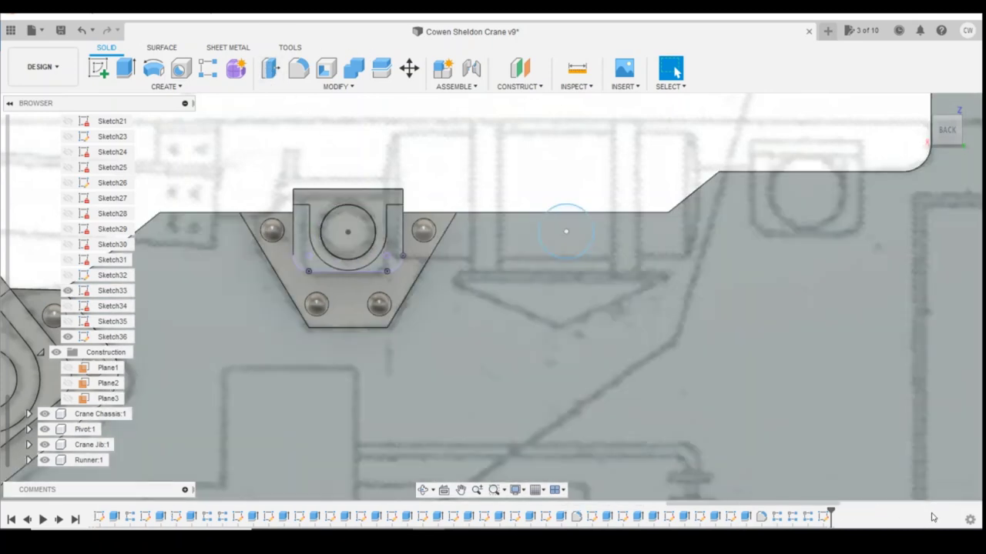
right_click(732, 516)
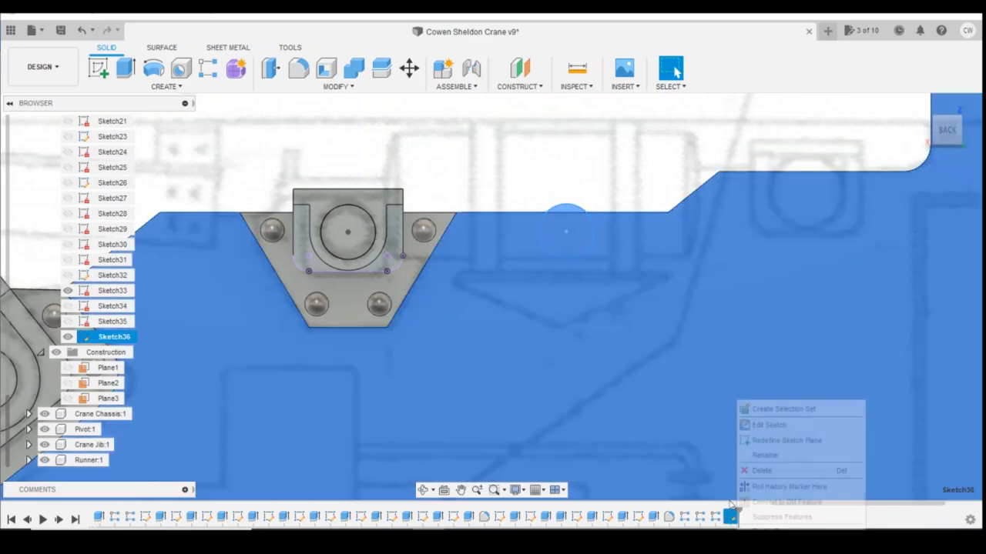
left_click(764, 423)
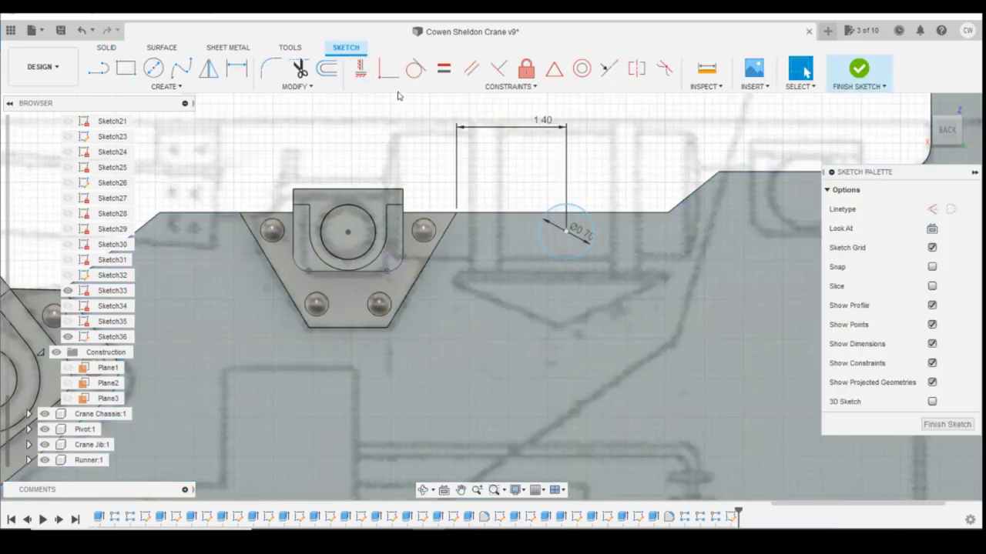
left_click(360, 68)
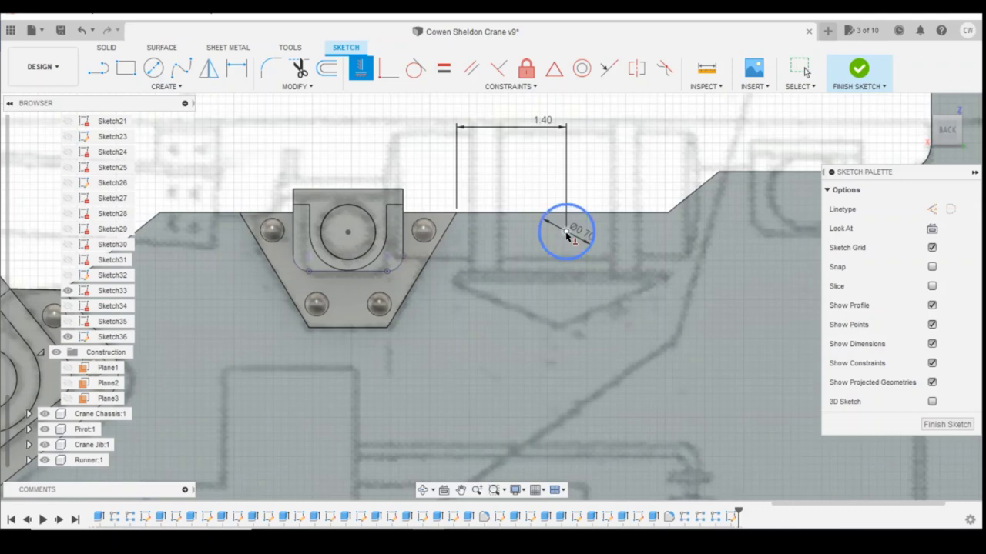
left_click(566, 232)
left_click(348, 232)
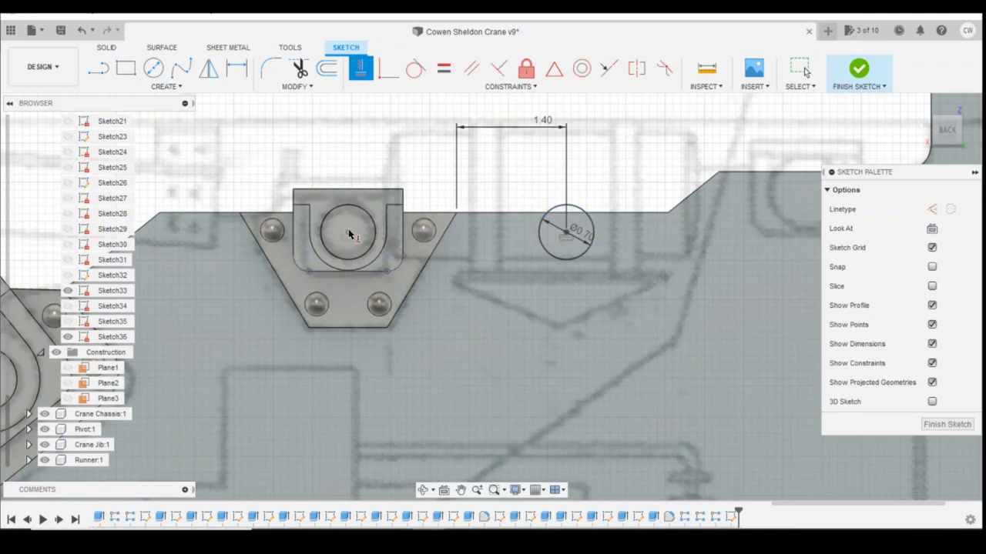
- Level the new circle's centre with the bracket circle's centre, then extrude both regions of the new circle 0.2 mm
left_click(348, 232)
key("Escape")
left_click(584, 218)
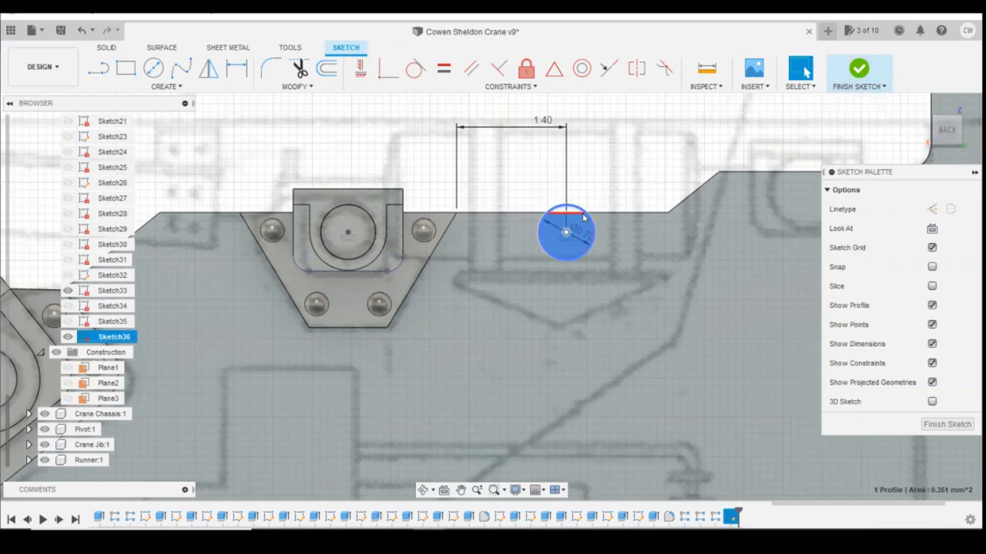
scroll(570, 207, "up", 3)
left_click(571, 207, "shift")
right_click(570, 247)
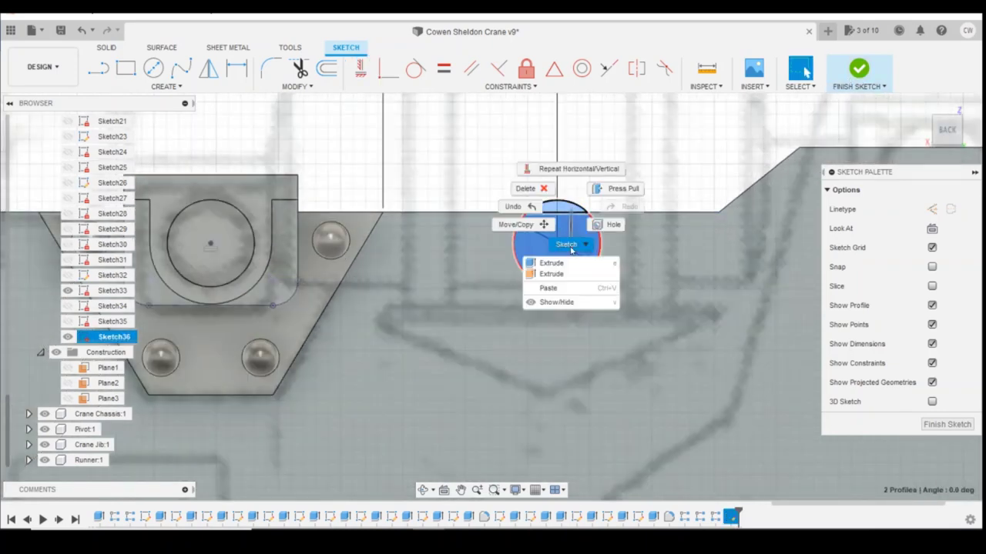
left_click(571, 247)
left_click(570, 259)
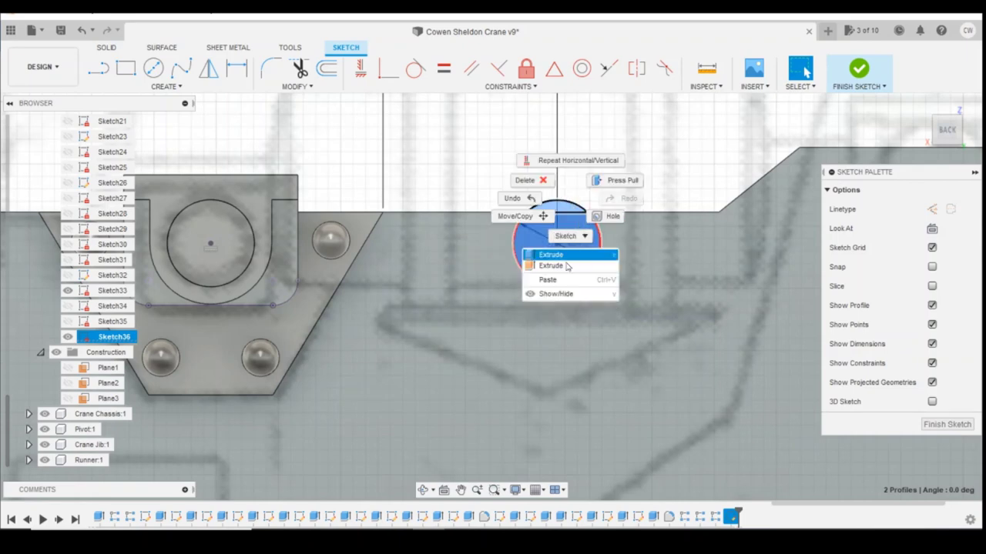
left_click(583, 253)
type("0.2")
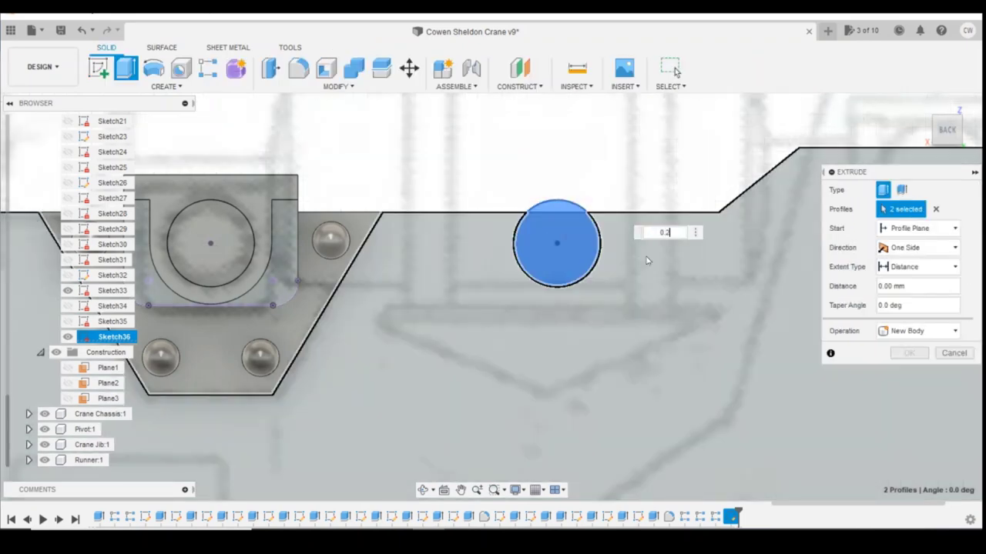
key("Return")
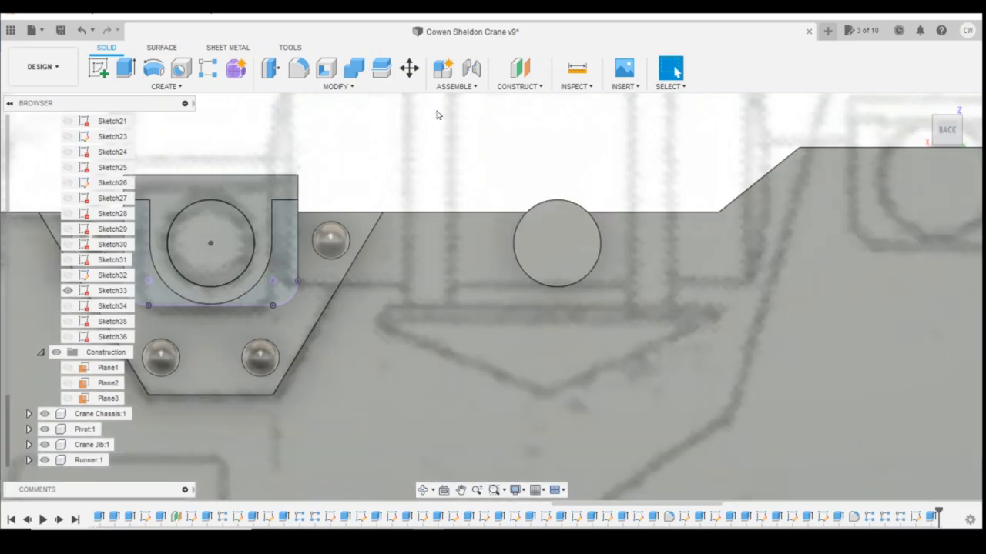
- Start a sketch on the side plate's face and offset the extruded disc's circular edge outward by 0.15 mm
left_click(98, 68)
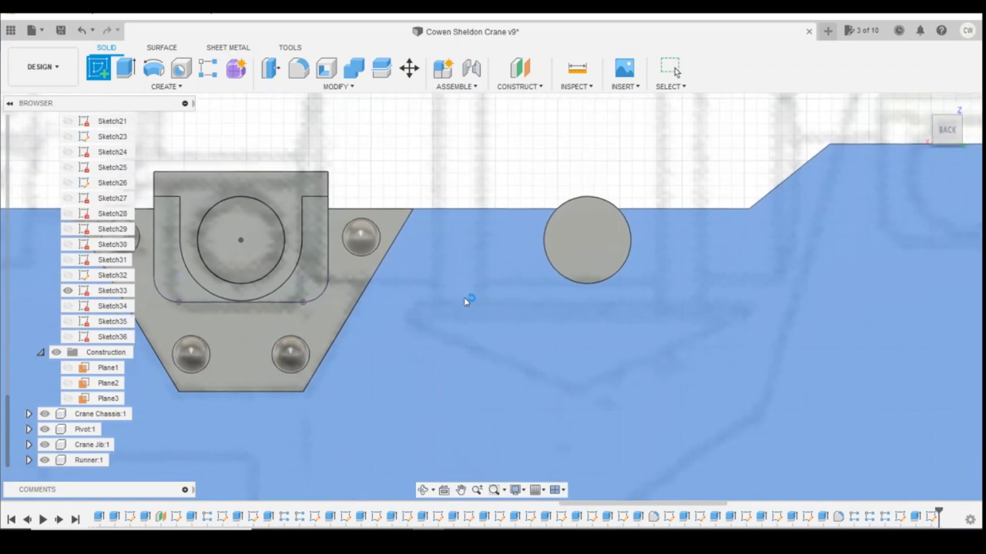
left_click(468, 297)
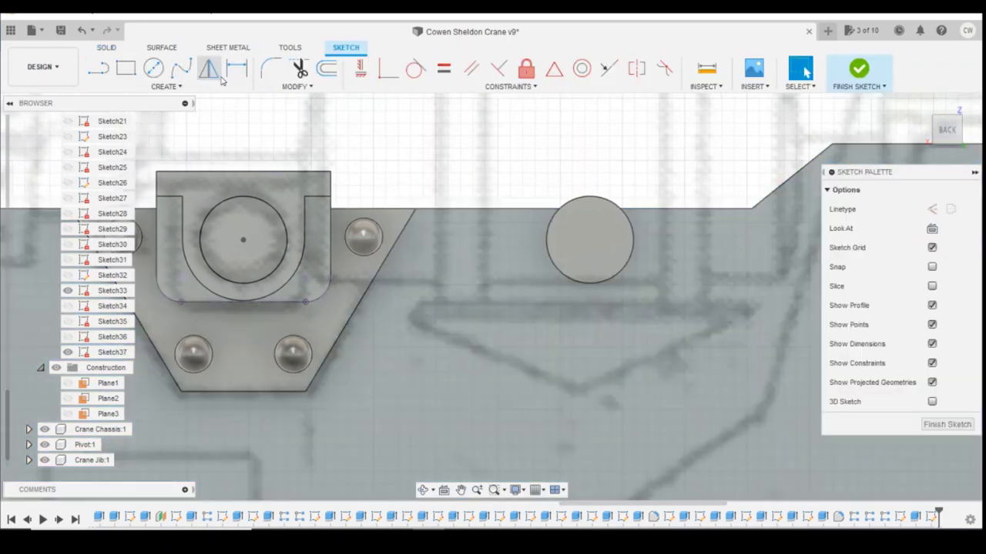
left_click(327, 68)
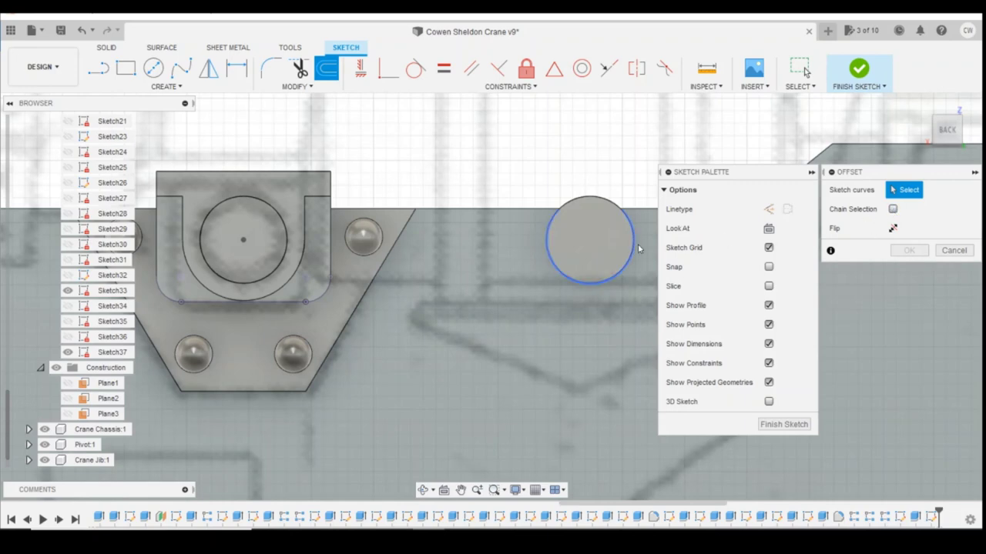
left_click(621, 211)
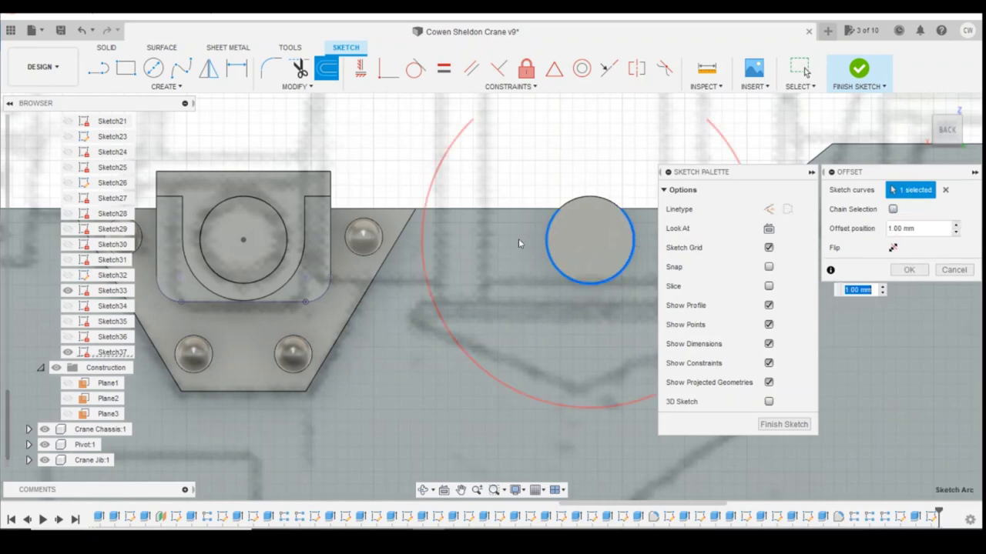
scroll(593, 231, "down", 5)
left_click_drag(589, 244, 540, 237)
type("0.2")
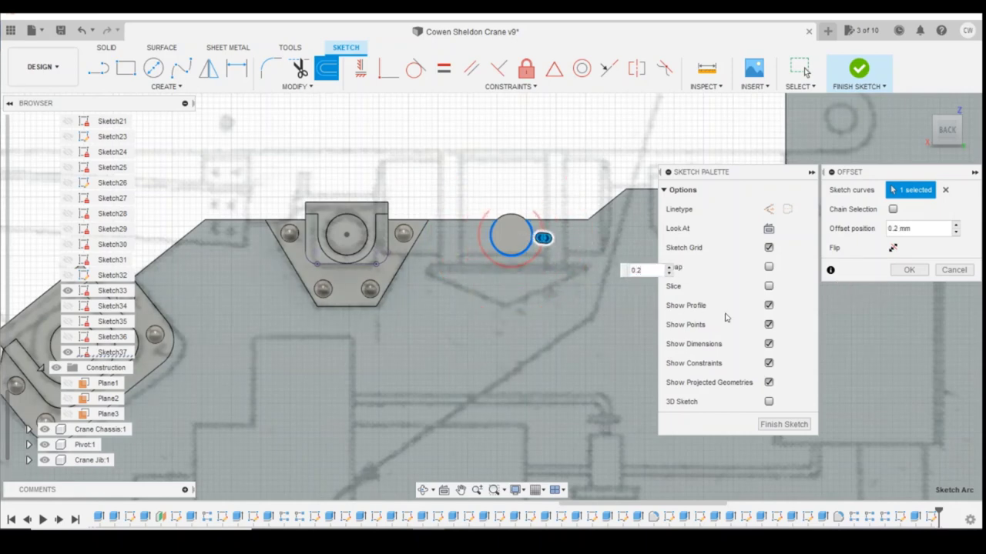
type(".")
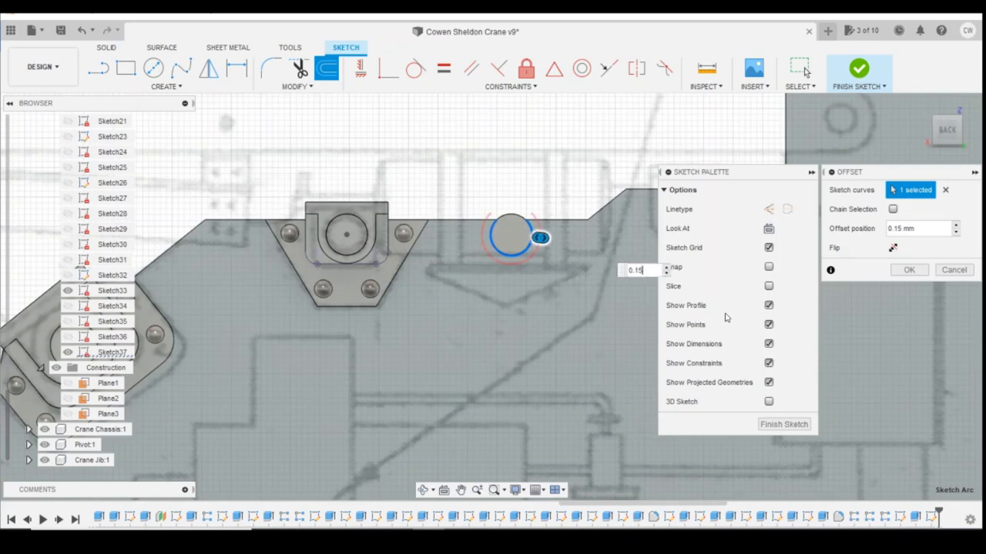
key("Return")
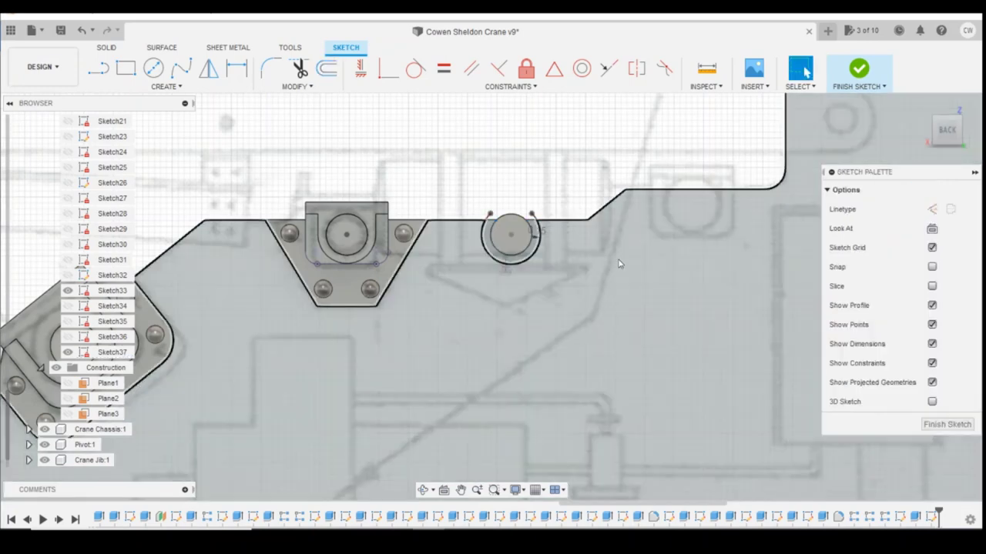
- Check the length of the existing bracket housing's top edge
scroll(535, 141, "up", 2)
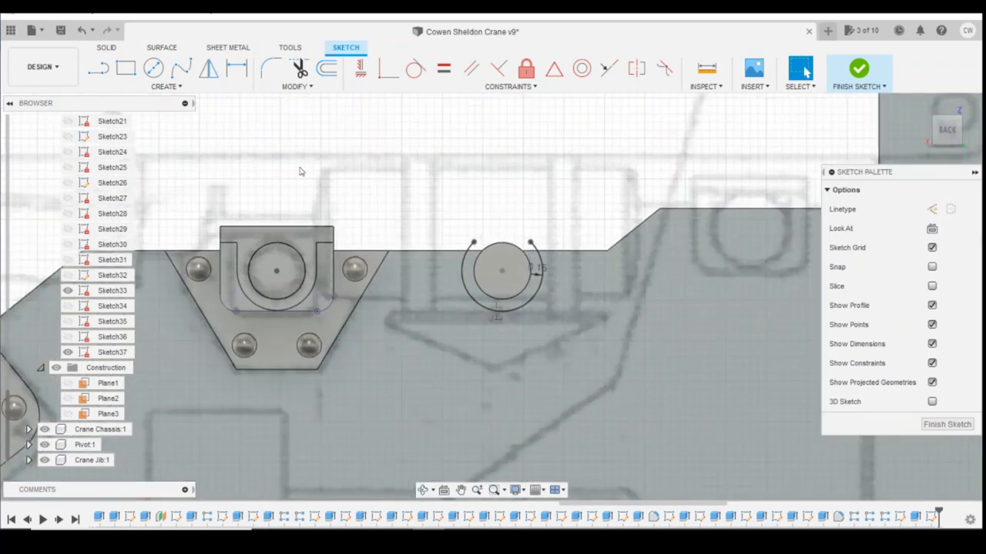
left_click(126, 67)
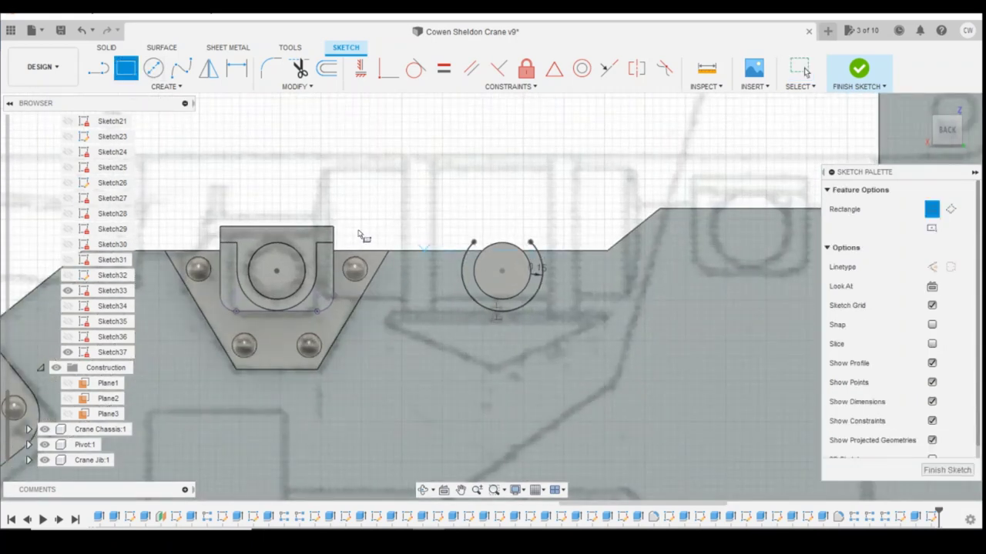
key("Escape")
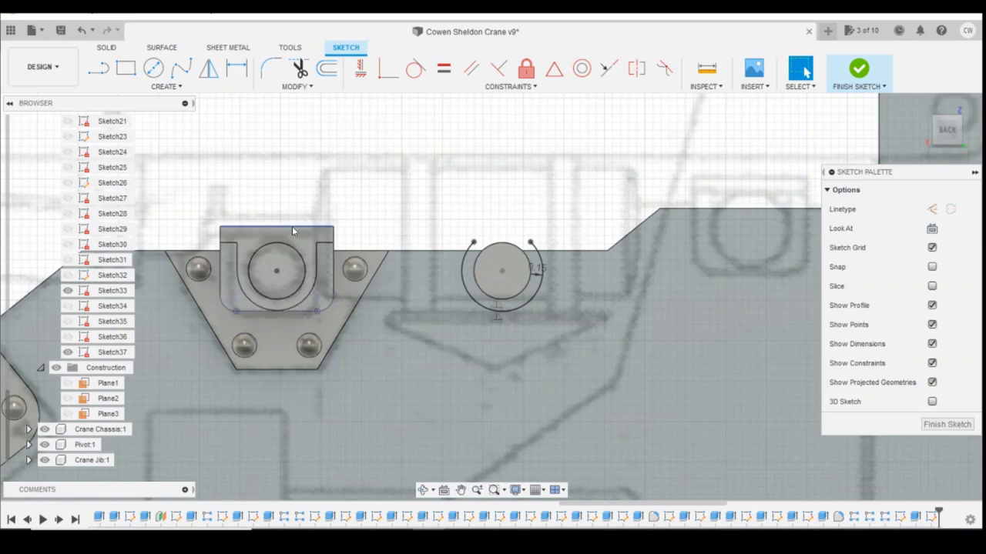
left_click(292, 226)
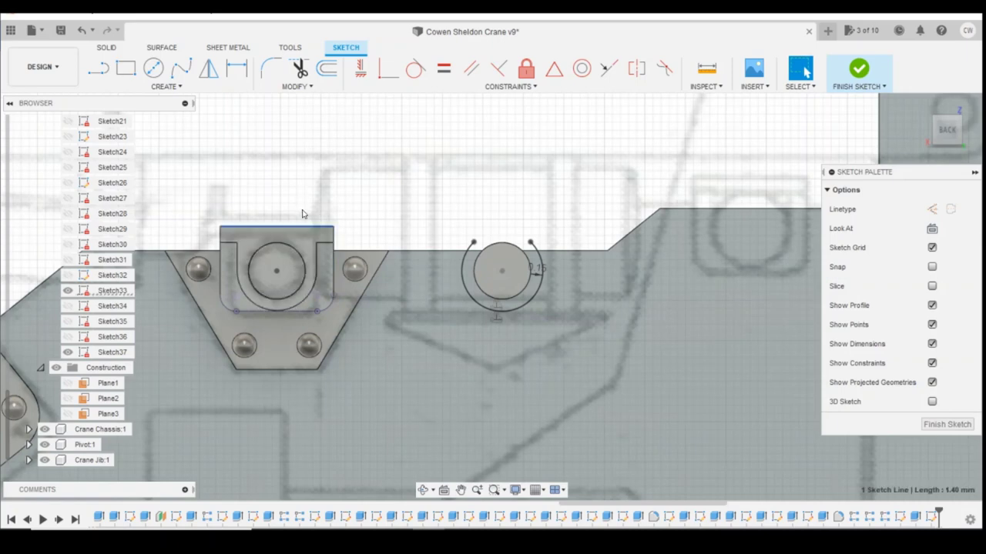
- Draw a rectangle 1.4 mm wide and 0.3 mm high, standing on the side plate's upper edge over the disc
left_click(124, 69)
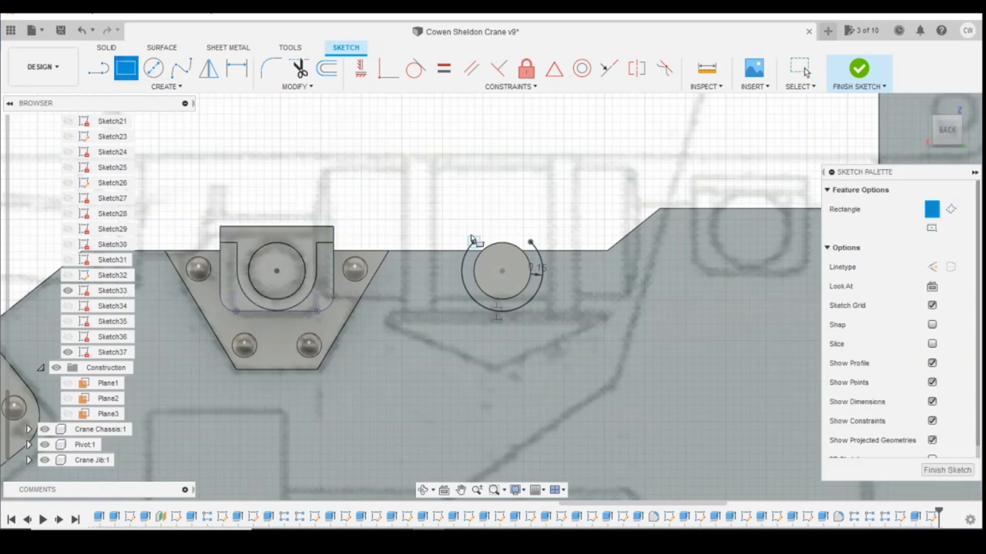
left_click(445, 251)
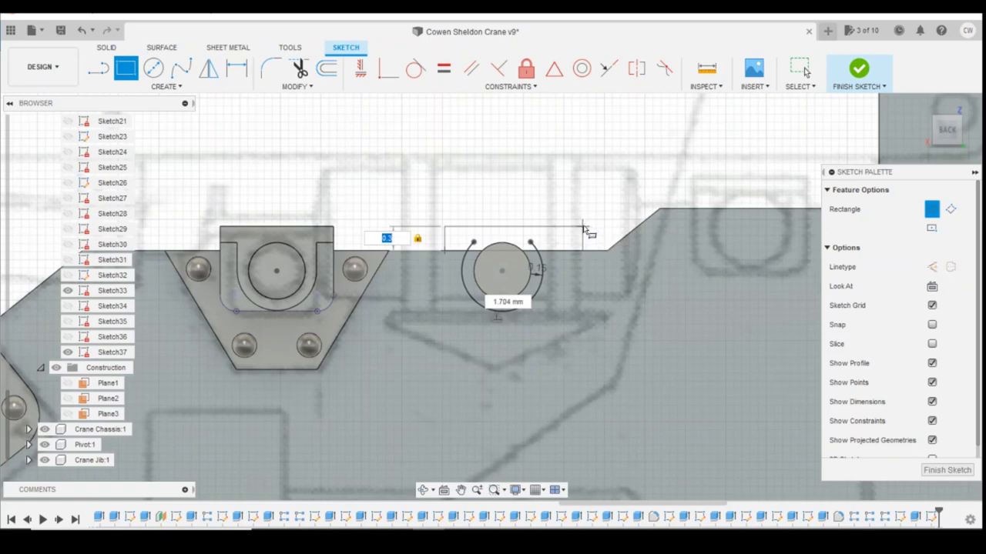
key("Tab")
key("BackSpace")
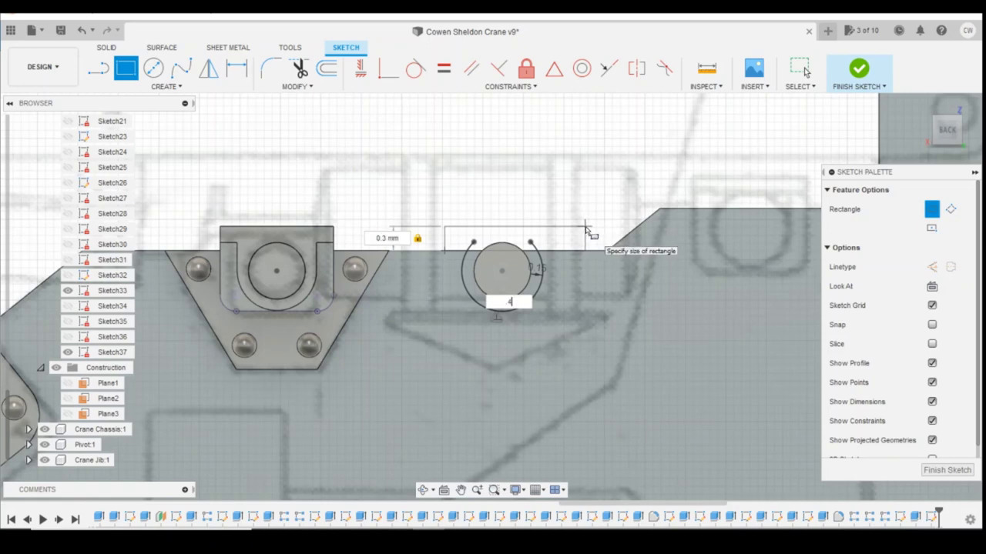
type("4")
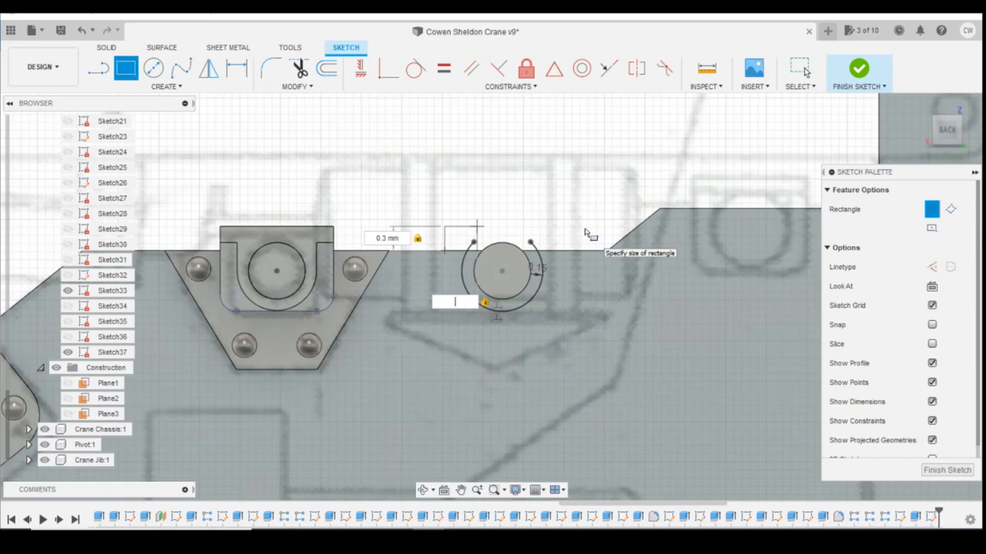
type("1.4")
key("Return")
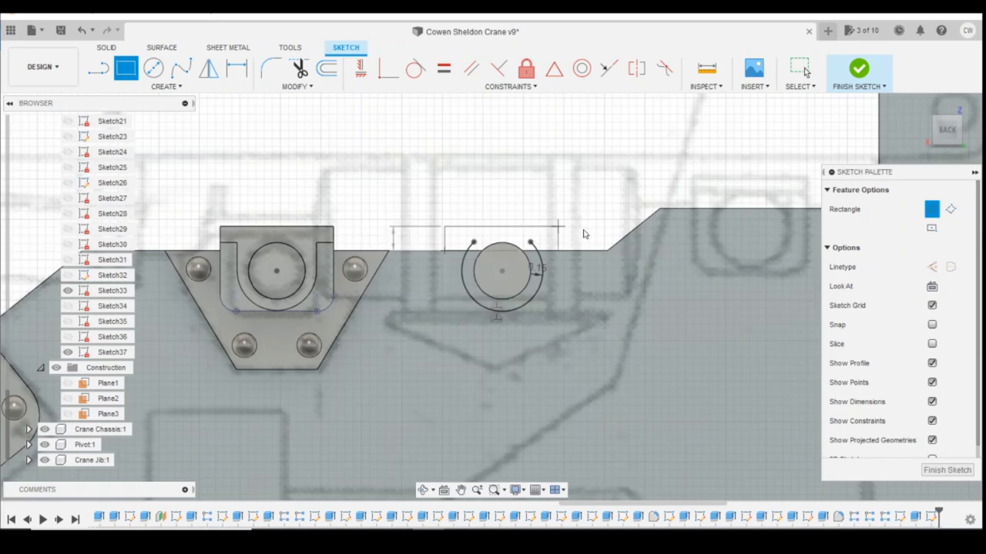
key("Escape")
- Dimension the horizontal distance from the rectangle's lower-left corner to the disc's centre as 0.7 mm
scroll(543, 212, "up", 2)
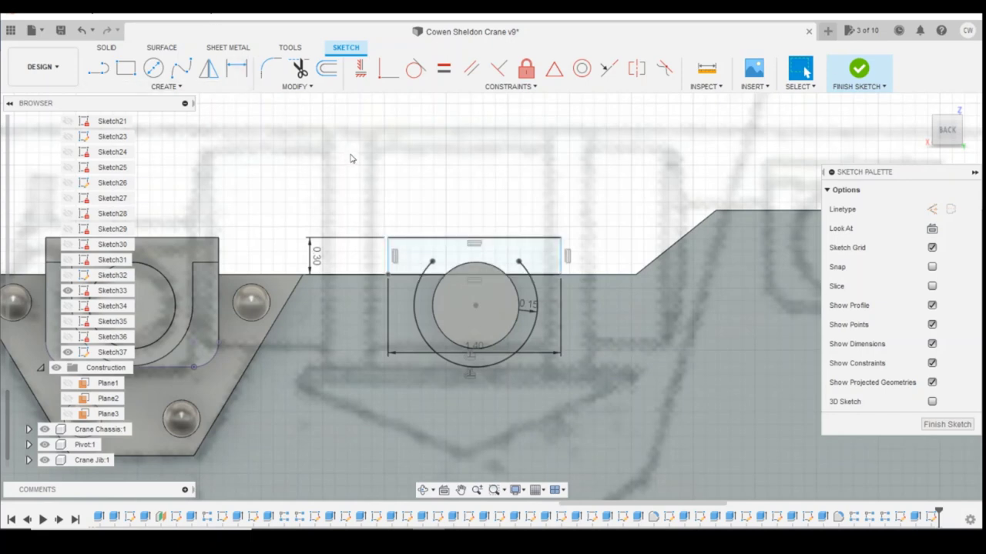
key("d")
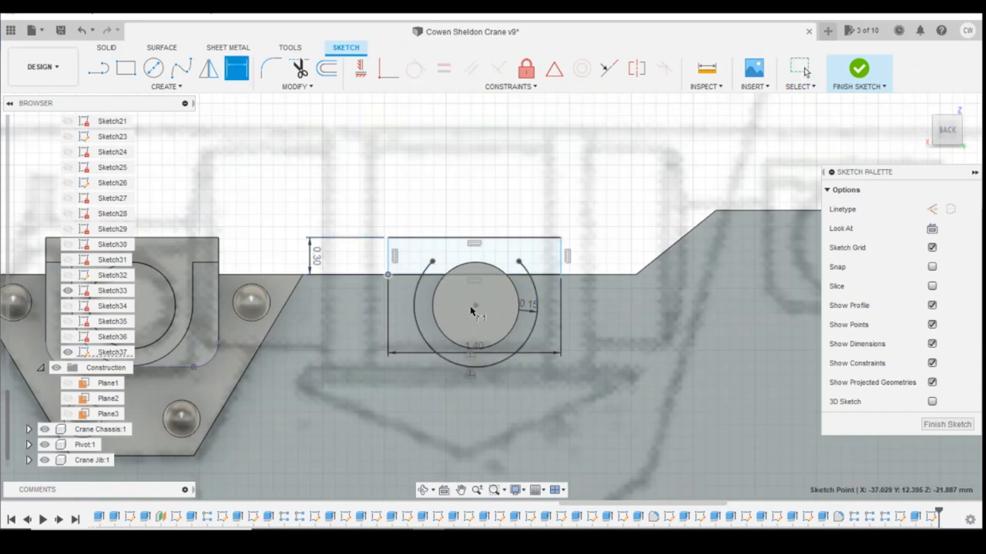
left_click(475, 306)
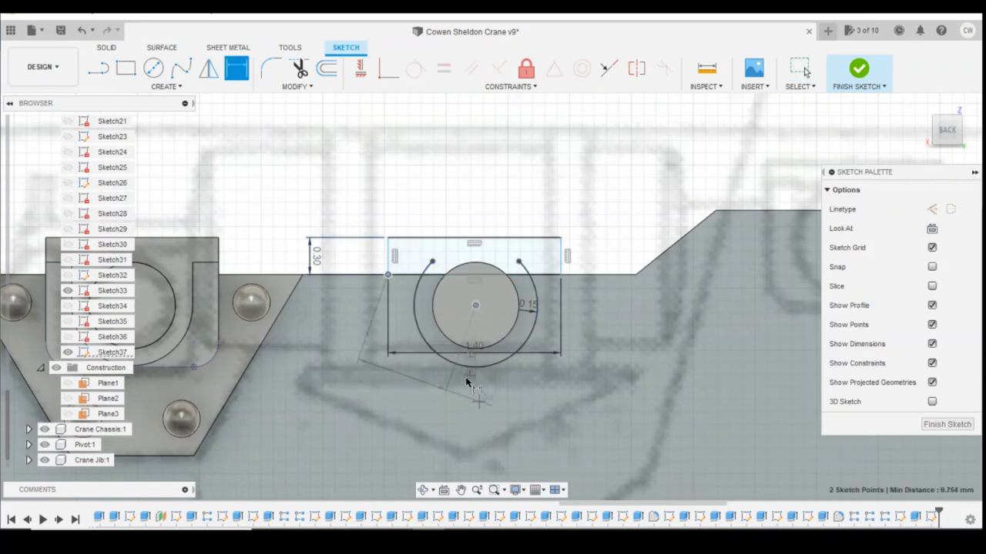
left_click(462, 334)
type("0")
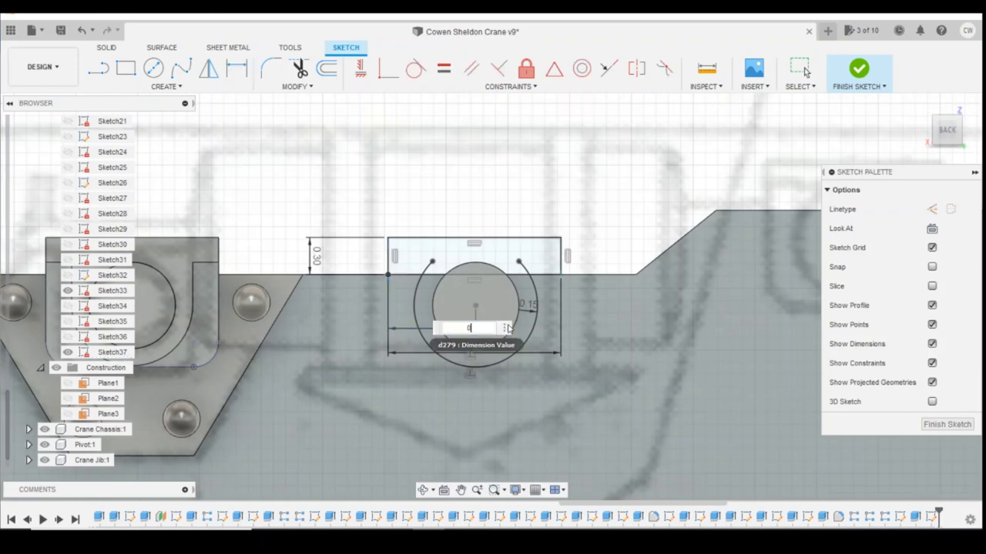
type(".7")
key("Return")
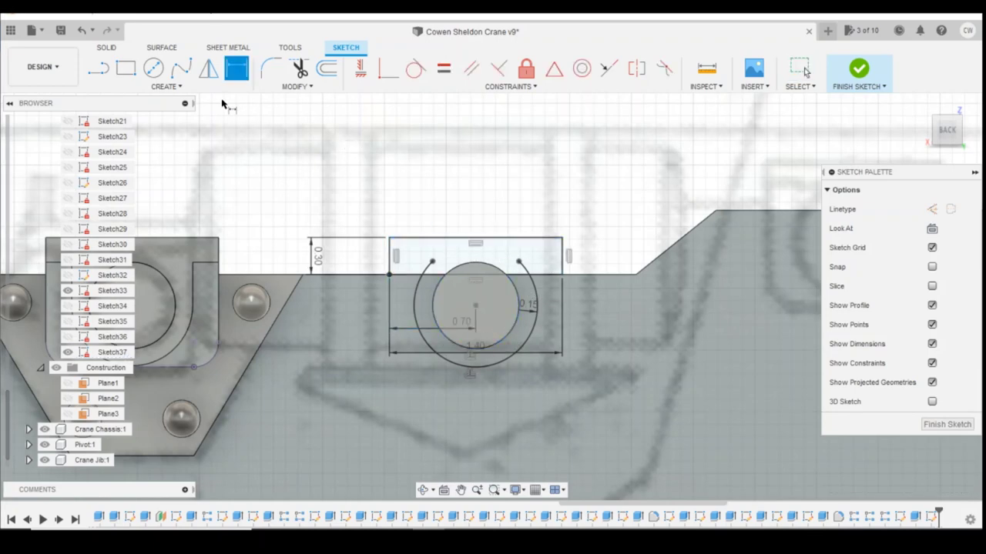
left_click(99, 70)
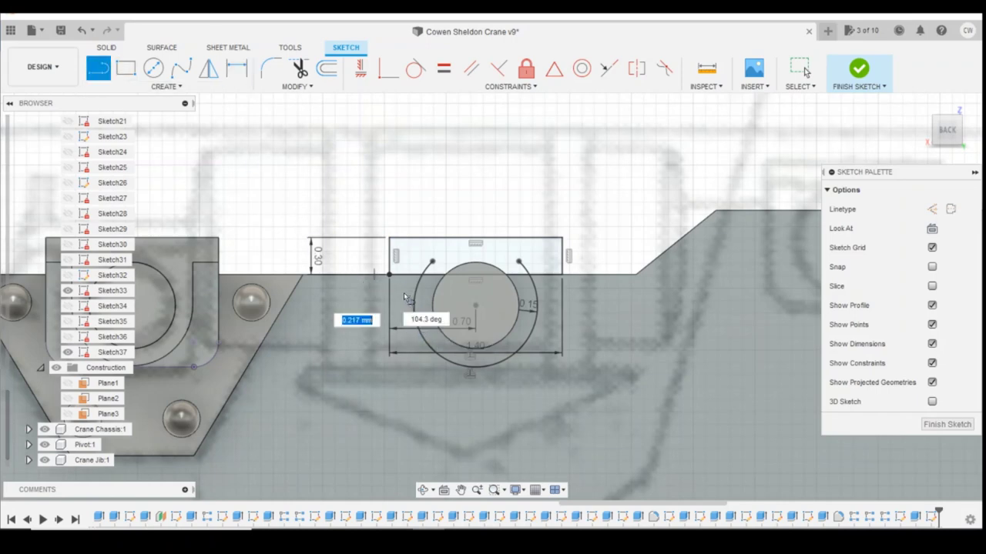
key("Escape")
key("Delete")
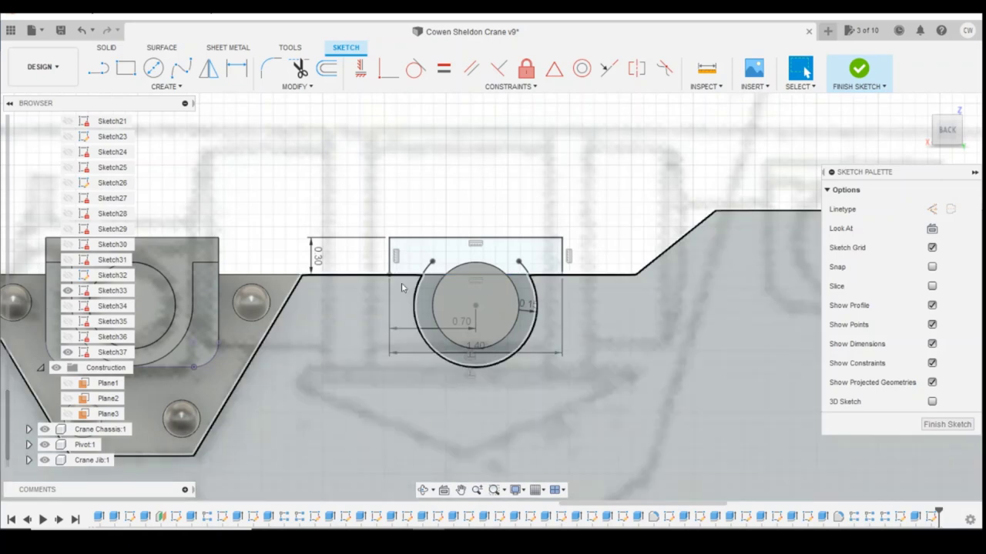
left_click(98, 67)
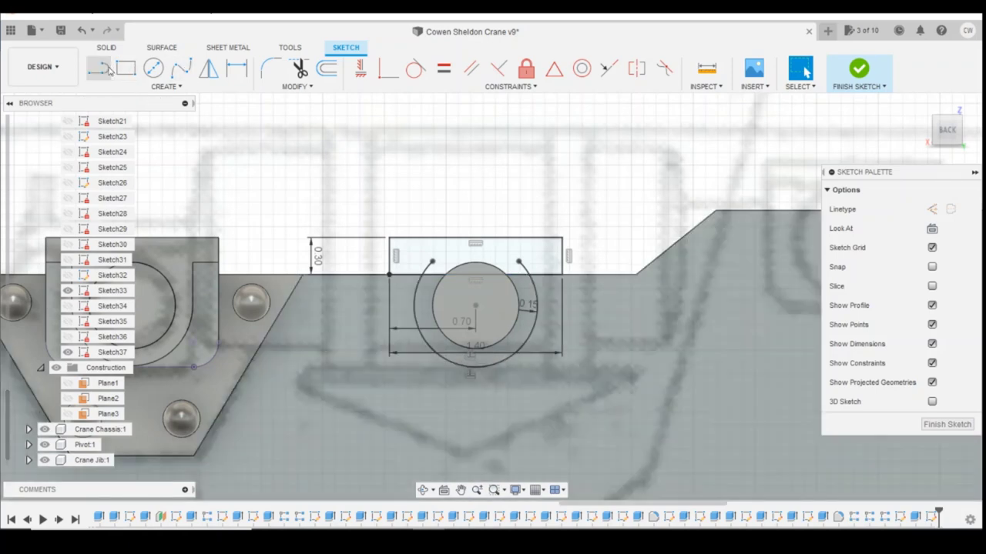
left_click(414, 319)
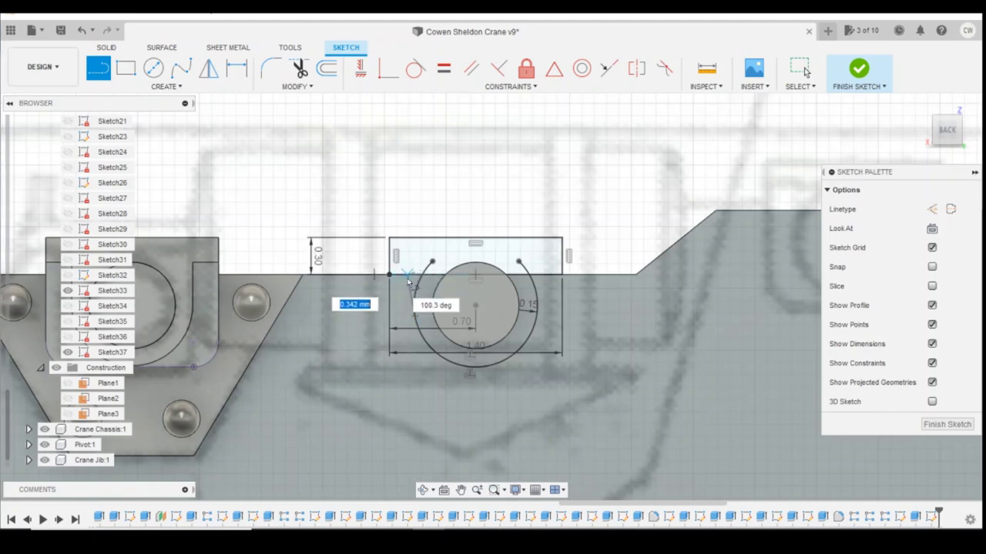
key("Escape")
- Draw a line from the rectangle's lower edge near its left corner, tangent to the left side of the offset arc
key("l")
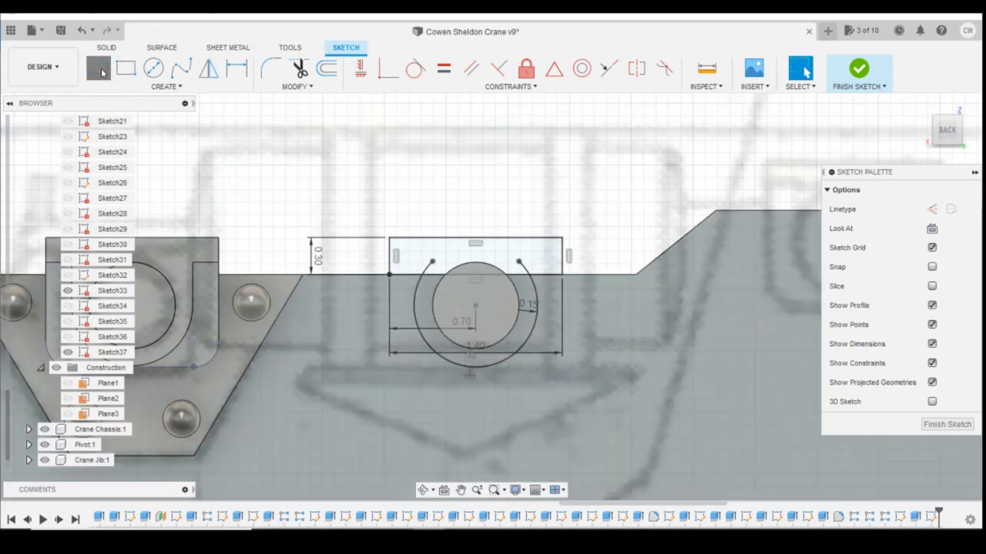
left_click(397, 274)
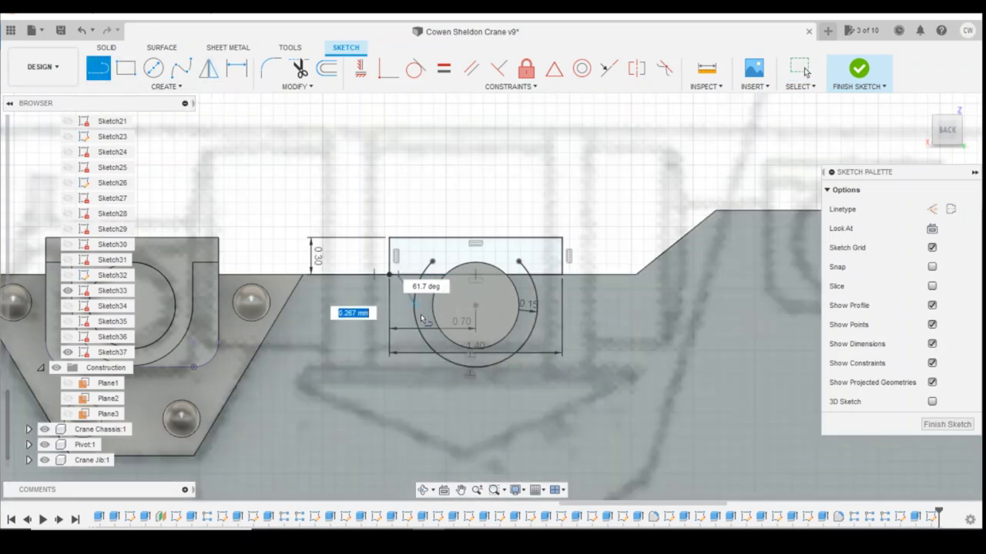
key("Escape")
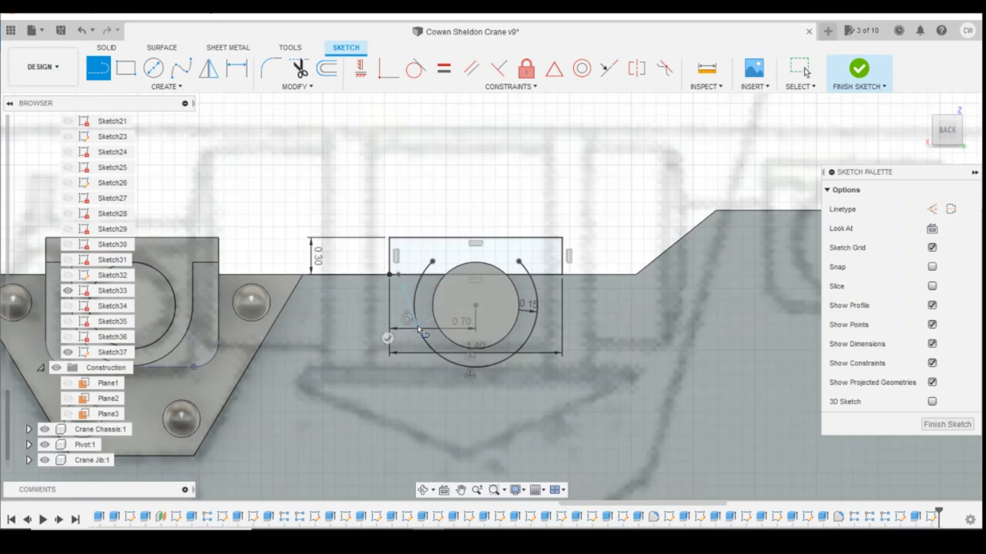
- Set the angle between the left tangent line and the rectangle's lower edge to 90 degrees
key("d")
left_click(399, 275)
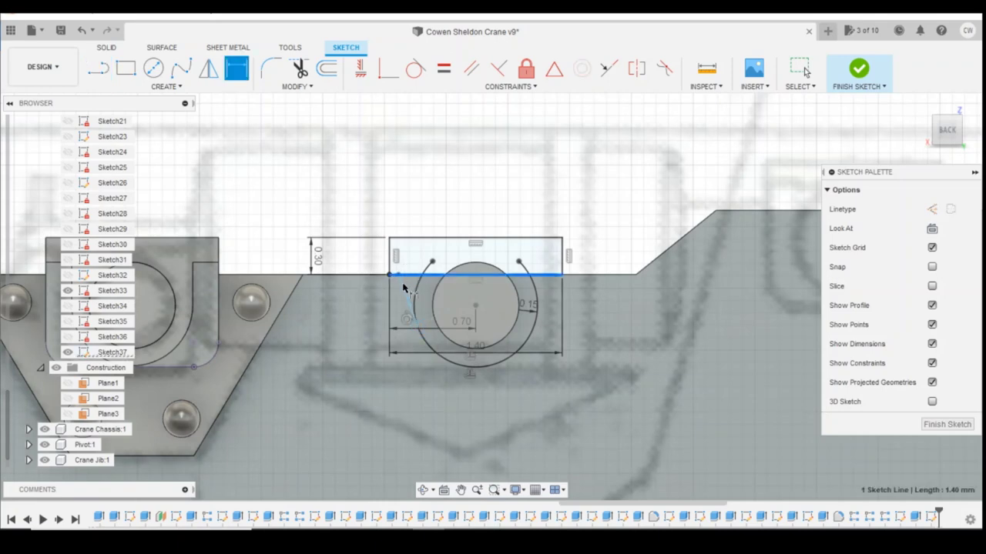
left_click(406, 287)
left_click(411, 280)
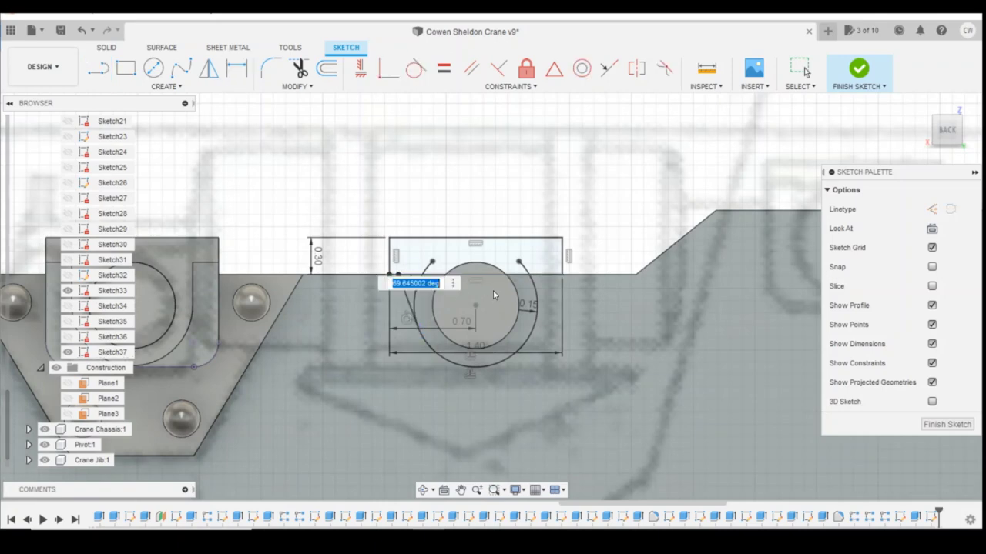
type("55")
key("Return")
key("d")
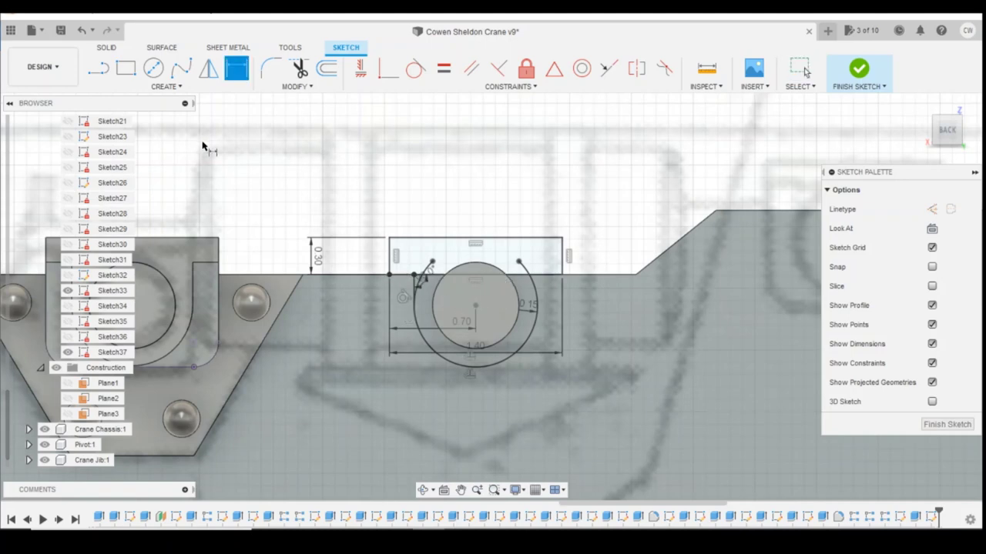
- Draw a line from the rectangle's lower edge near its right corner, tangent to the right side of the offset arc
key("l")
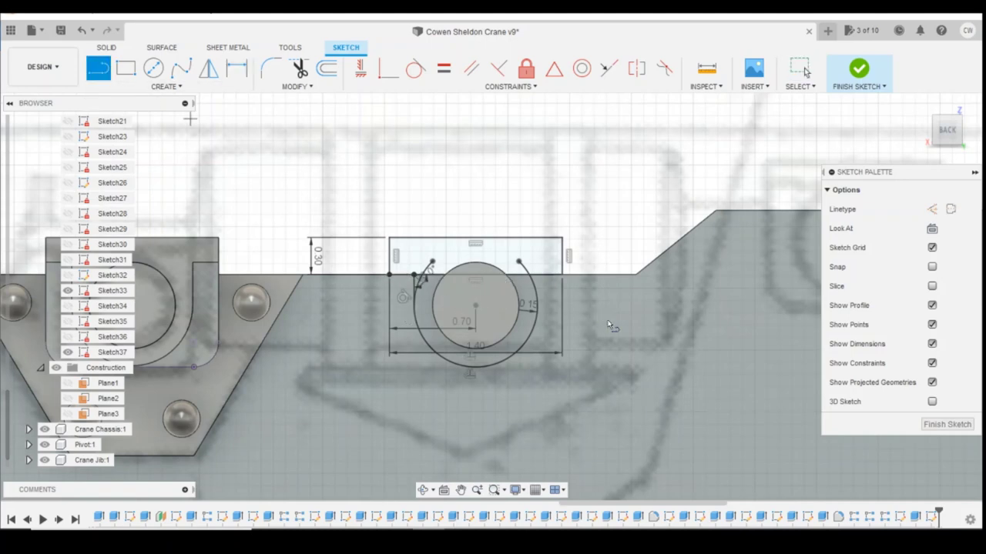
left_click(556, 273)
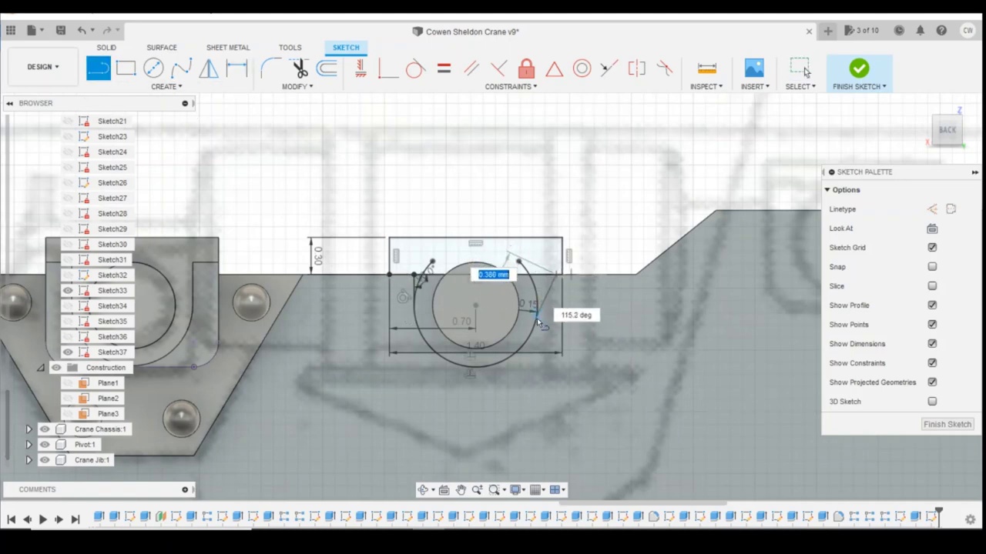
key("Escape")
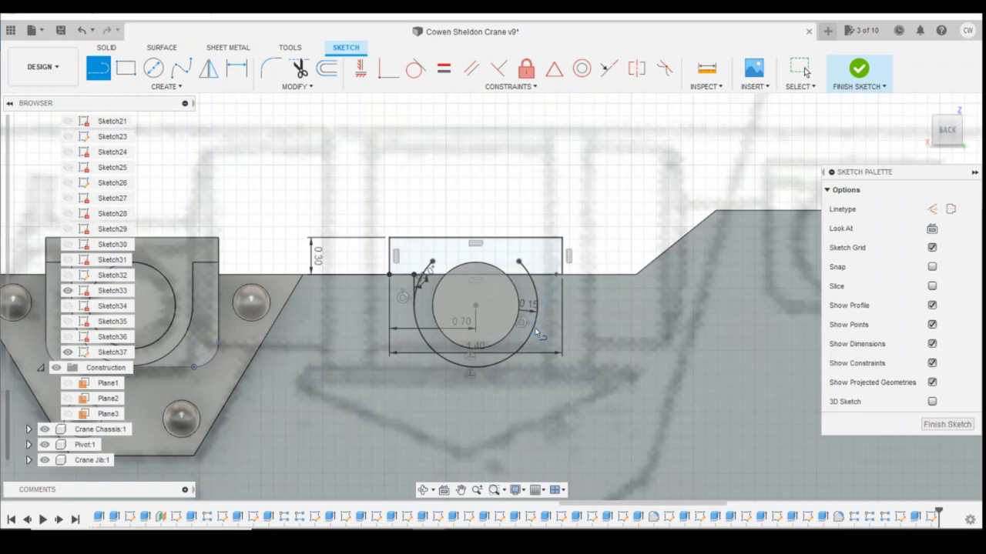
- Set the angle between the right tangent line and the rectangle's lower edge to 90 degrees
key("d")
left_click(547, 295)
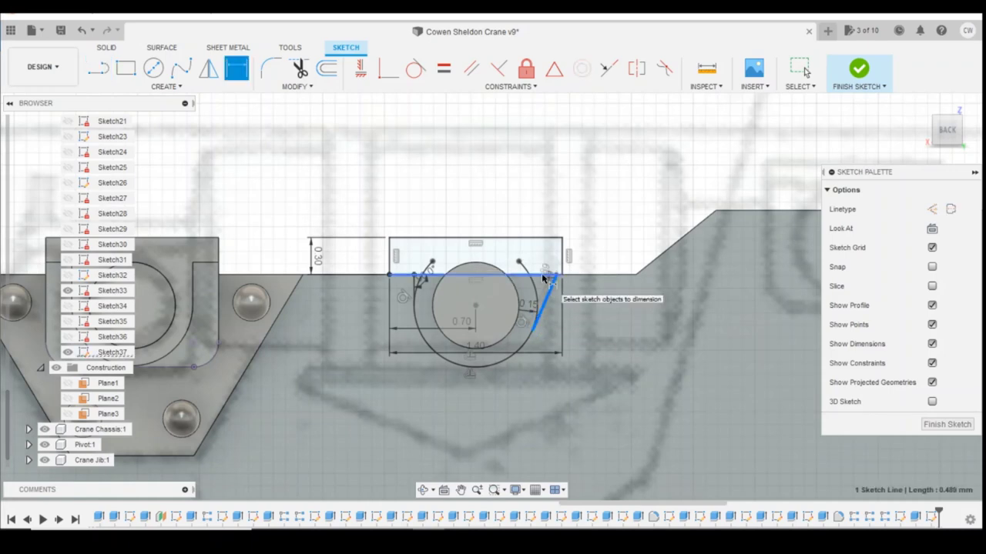
left_click(544, 275)
left_click(544, 286)
type("90")
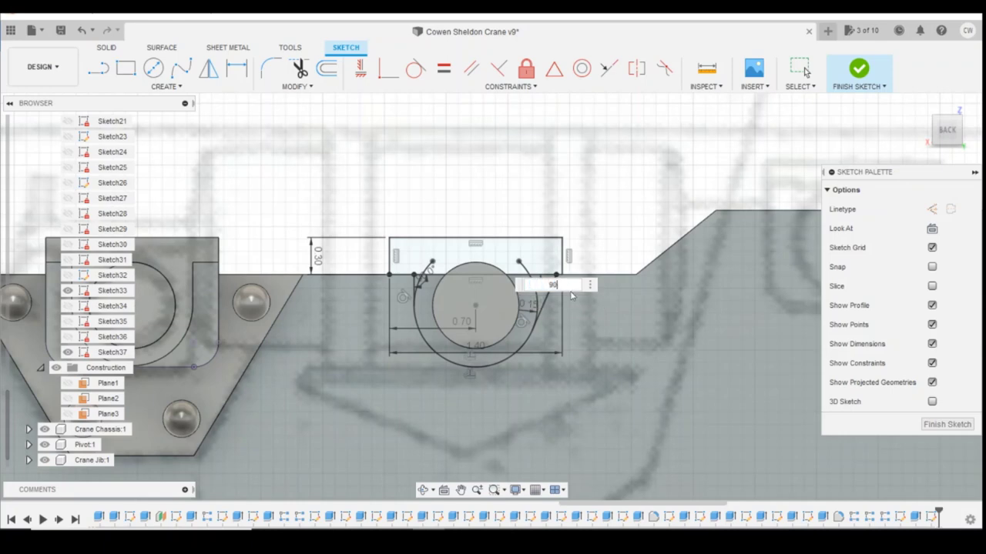
key("Return")
key("Escape")
scroll(605, 247, "up", 2)
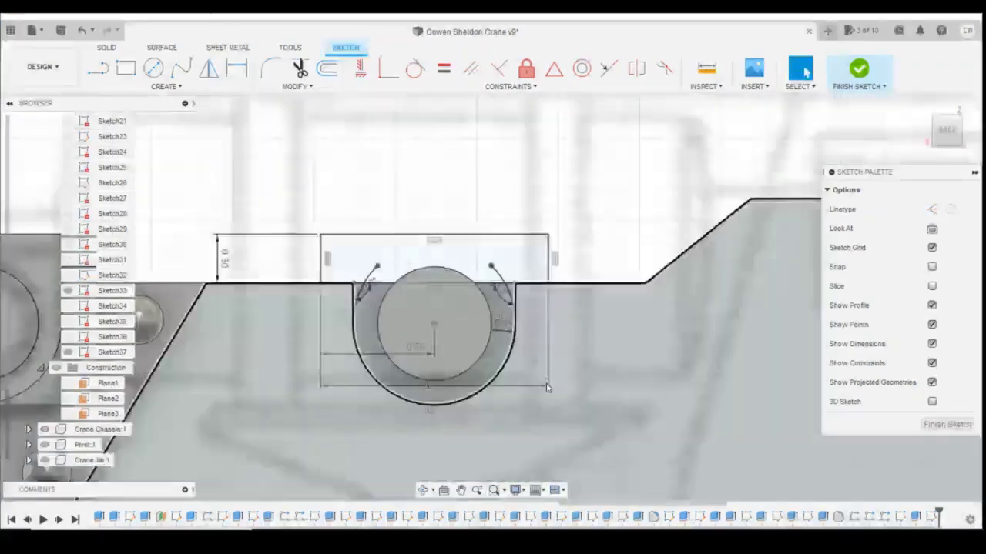
left_click(524, 257)
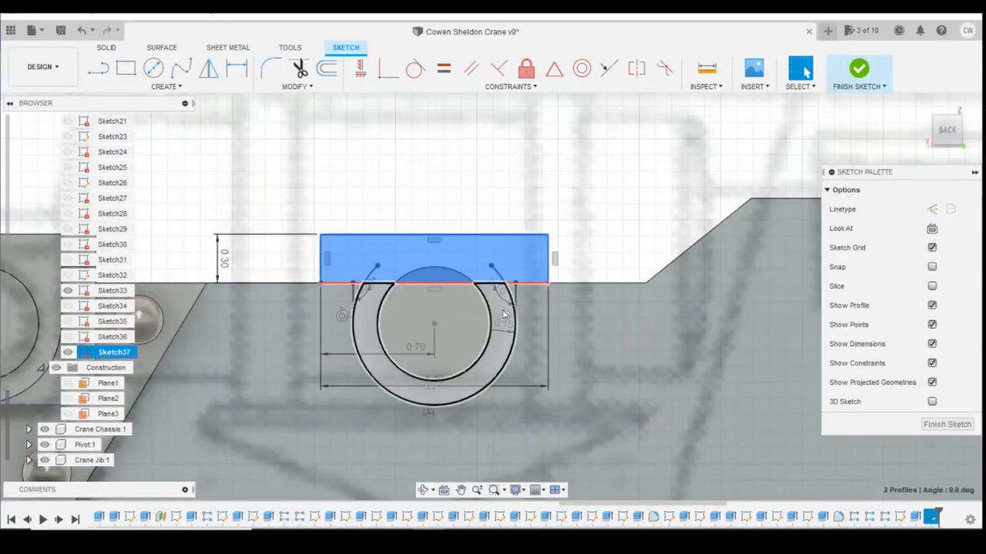
scroll(506, 307, "up", 4)
left_click(515, 281, "shift")
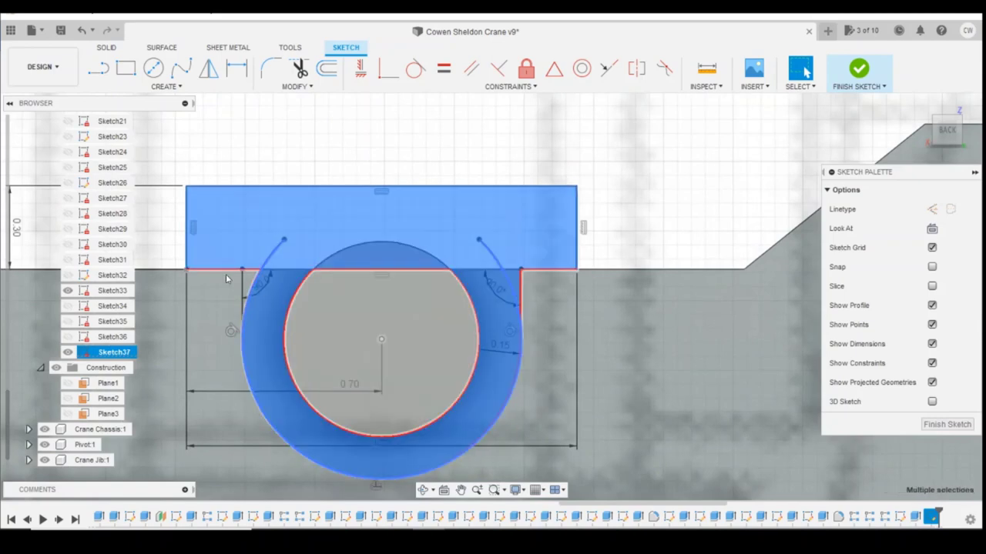
right_click(254, 281)
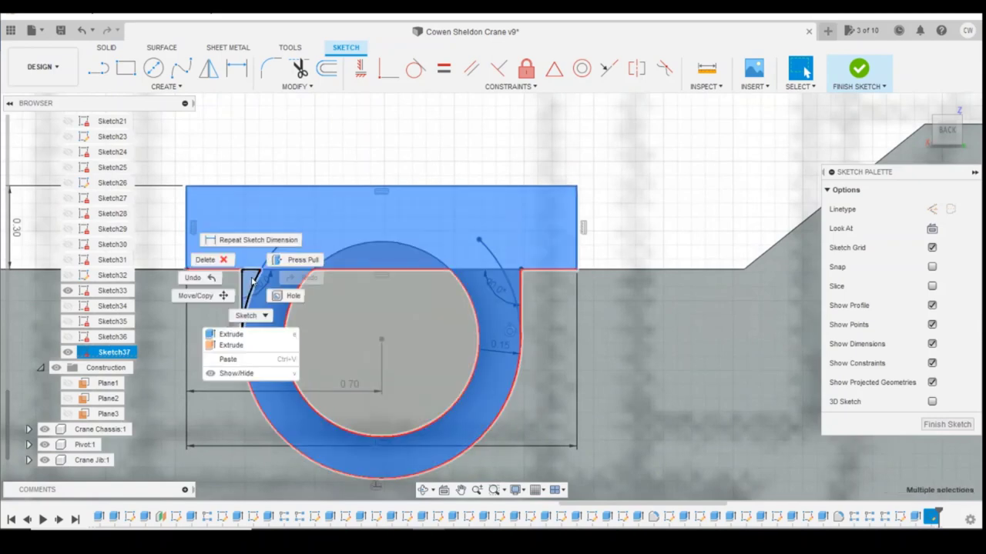
left_click(238, 331)
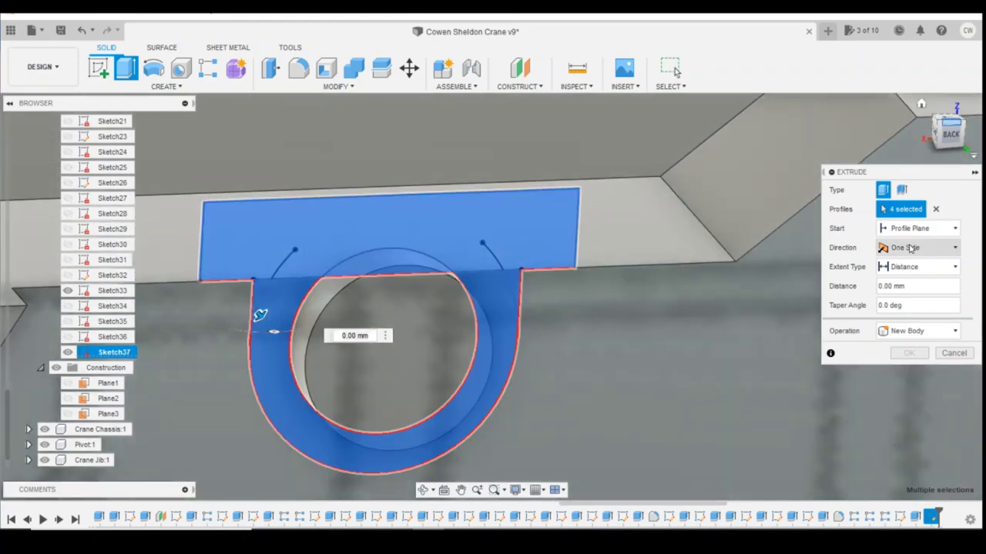
left_click(911, 247)
left_click(901, 277)
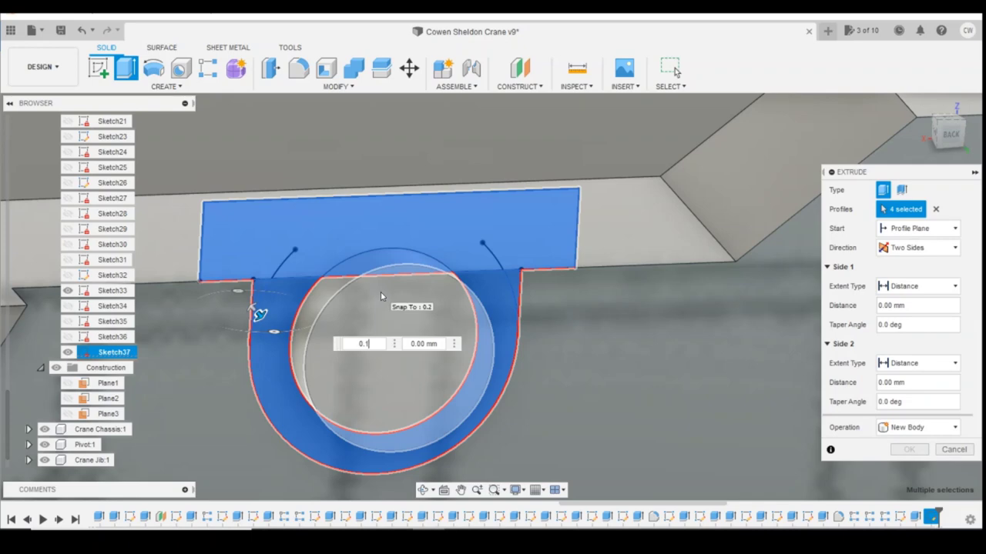
scroll(587, 288, "down", 3)
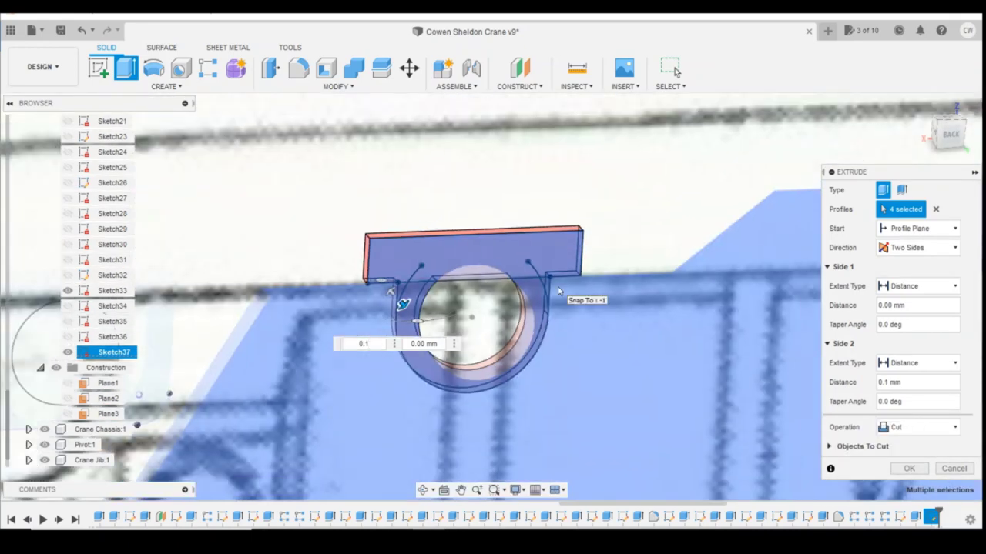
scroll(371, 306, "up", 3)
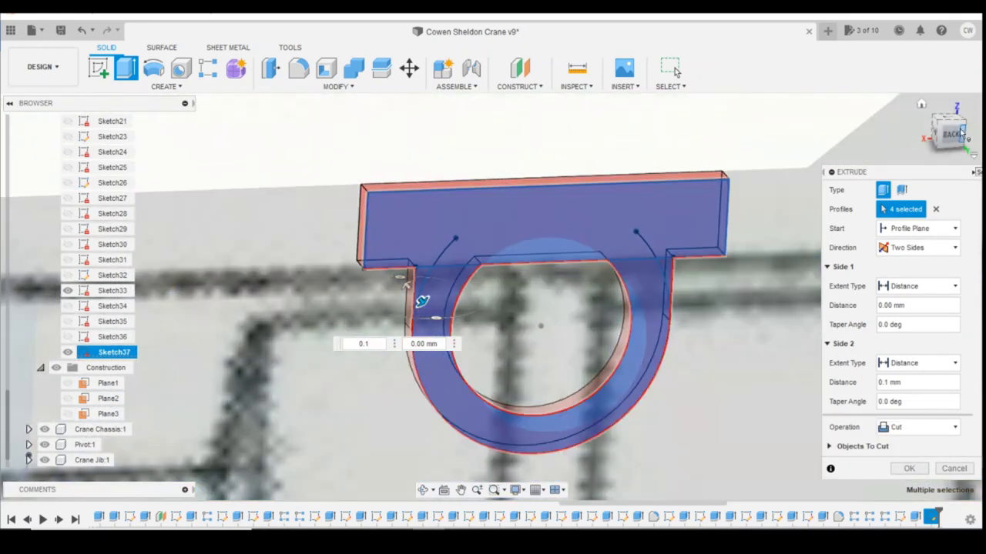
left_click(959, 133)
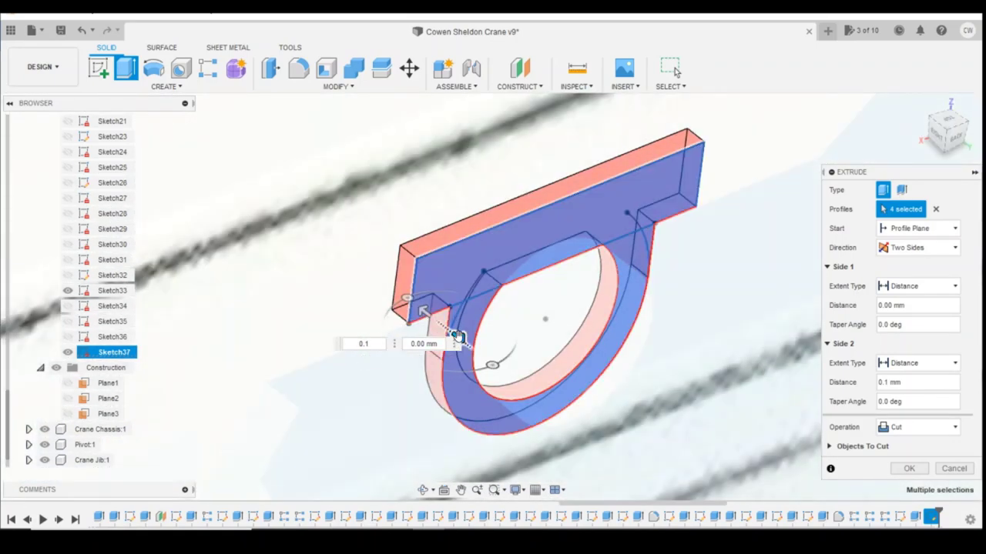
mouse_move(458, 336)
left_mouse_down()
mouse_move(469, 345)
mouse_move(443, 339)
mouse_move(460, 340)
left_mouse_up()
left_click(946, 467)
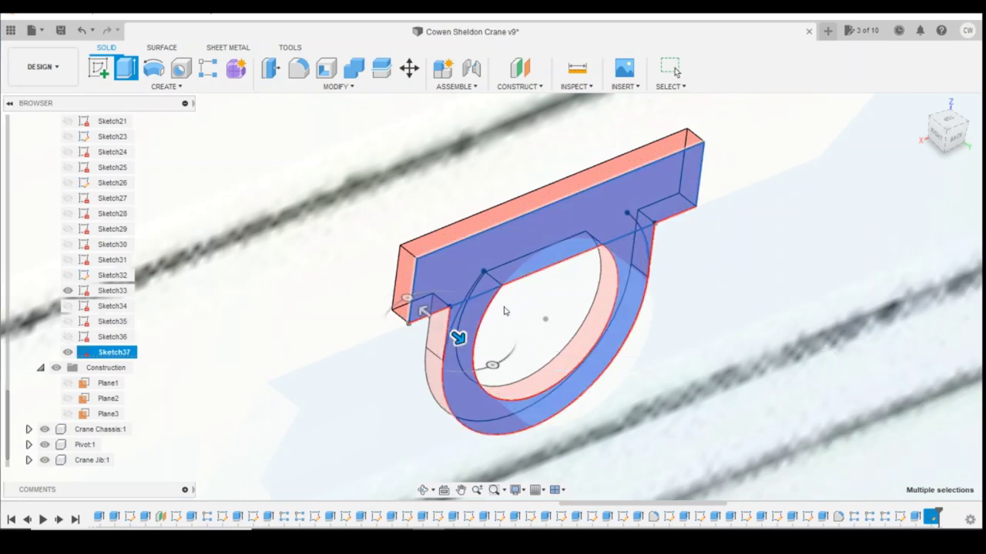
- Extrude the rectangle, ring and small tangent-corner profiles as a two-sided Join, with side 1 set to 0.10 mm
double_click(616, 267)
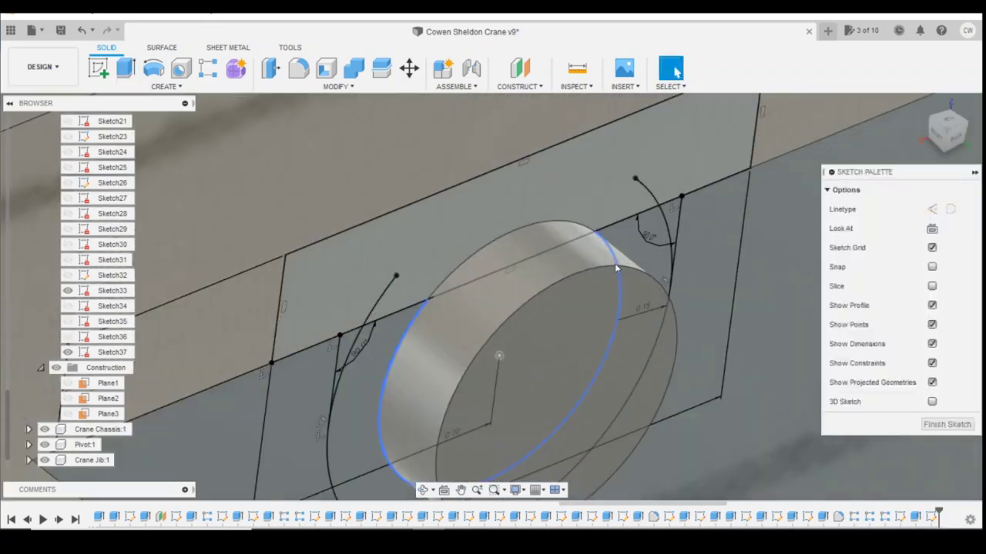
left_click(633, 197)
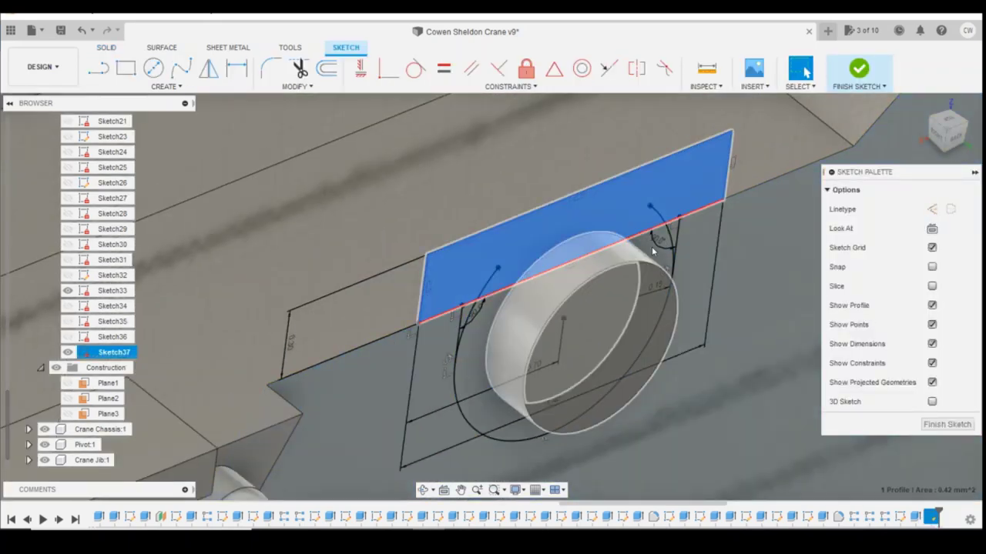
left_click(655, 246, "ctrl")
left_click(647, 243, "shift")
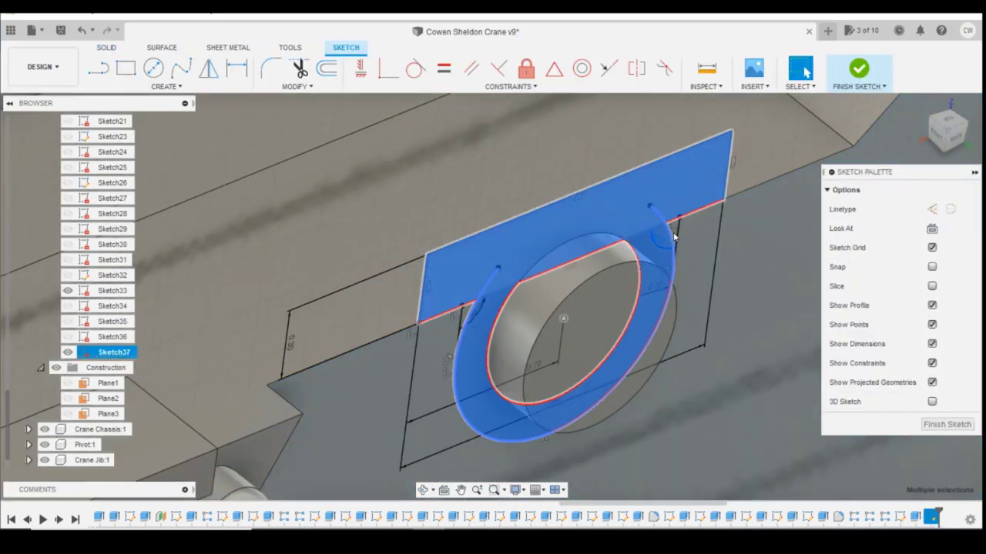
left_click(465, 311, "ctrl")
scroll(466, 315, "up", 5)
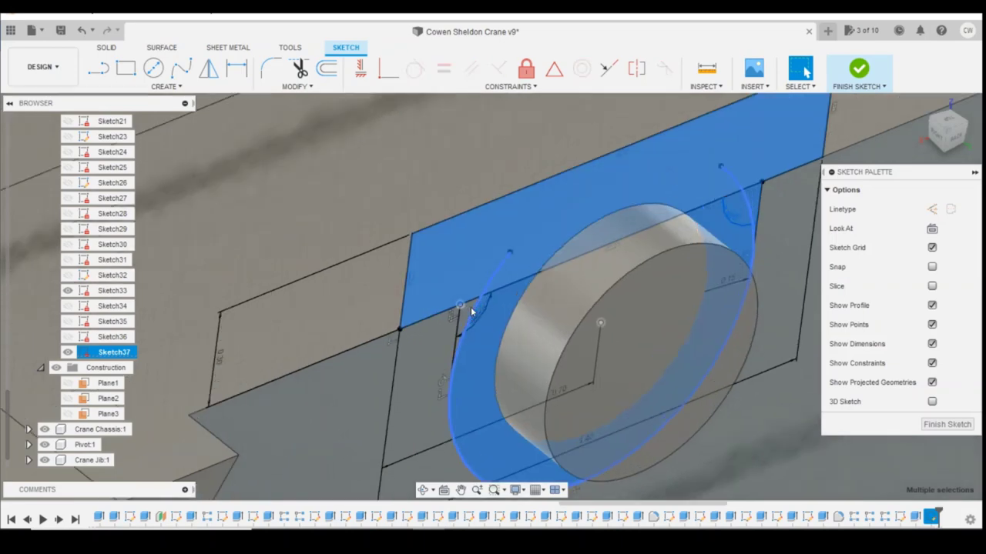
left_click(460, 314, "shift")
right_click(461, 313)
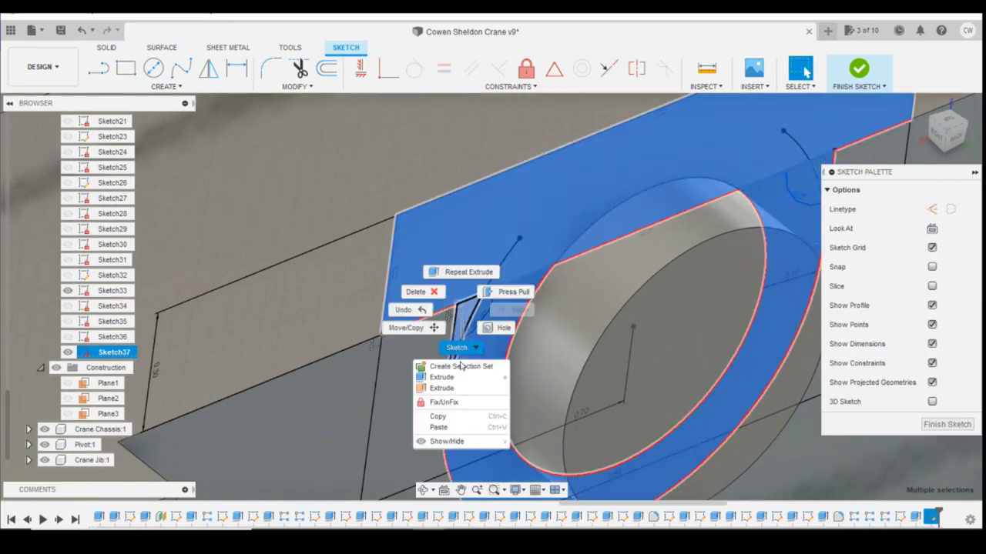
left_click(452, 376)
left_click(920, 247)
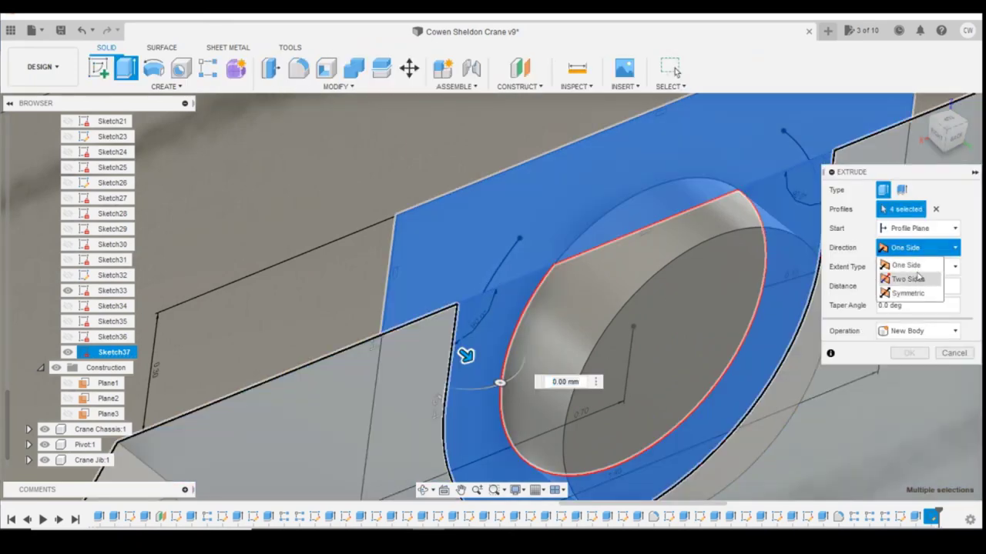
left_click(907, 265)
left_click_drag(465, 355, 498, 383)
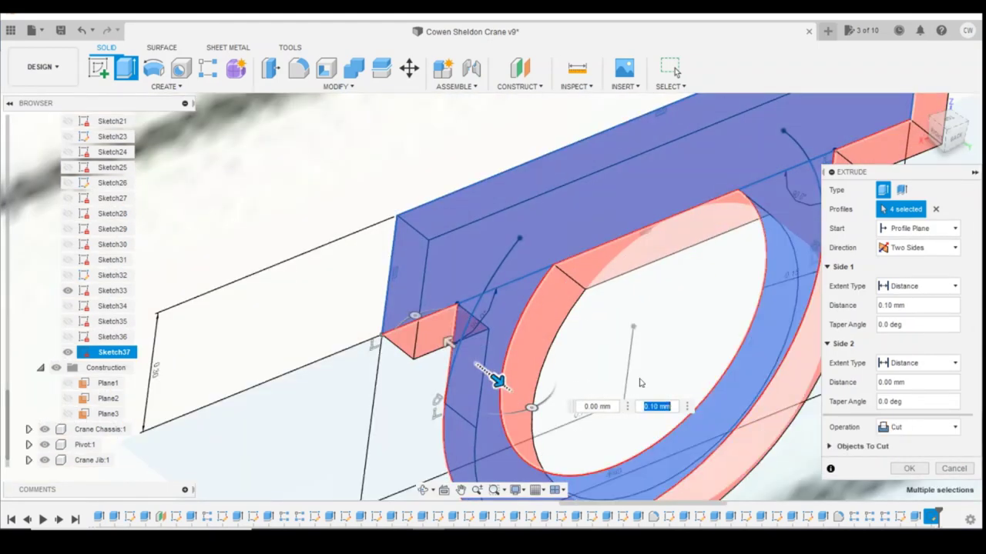
scroll(556, 200, "down", 2)
left_click(918, 430)
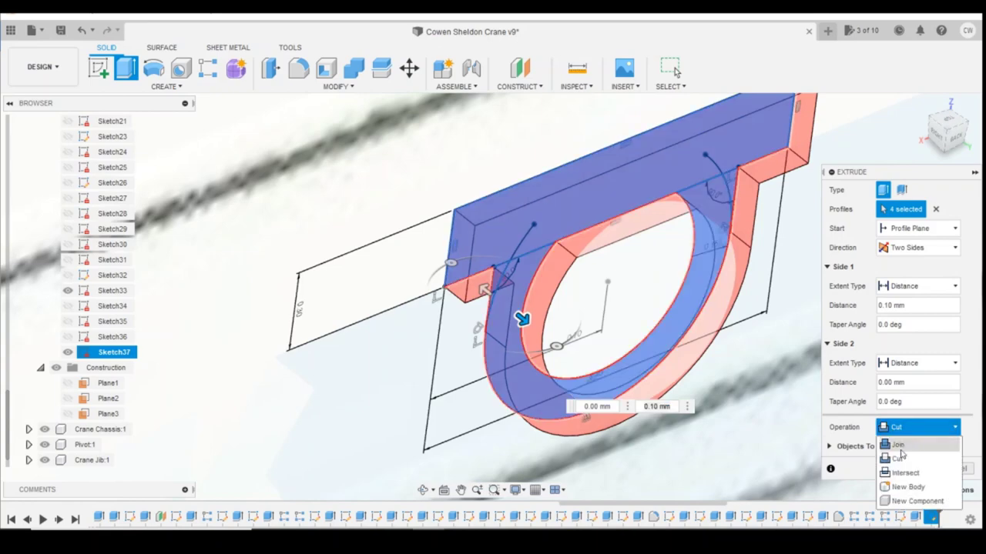
left_click(899, 445)
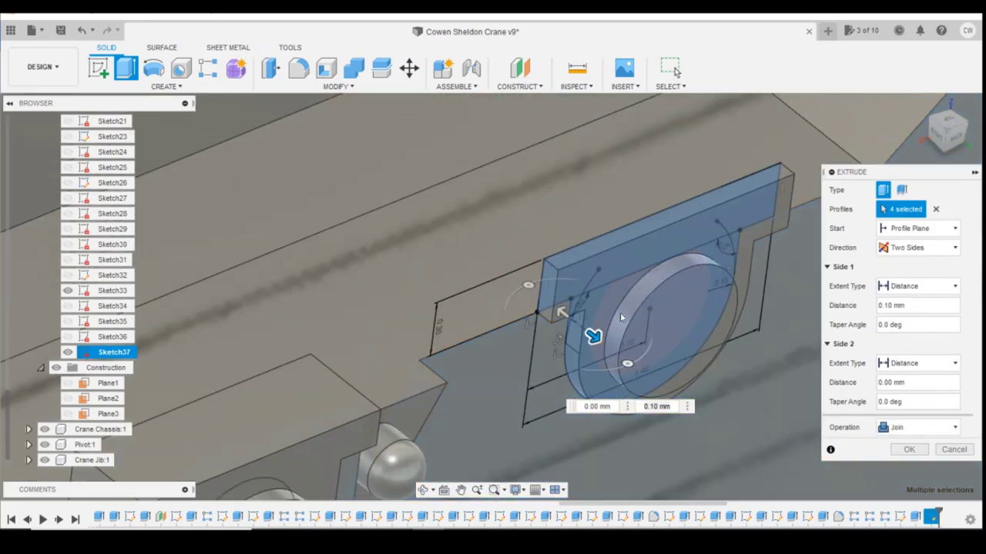
- Set side 2 of the extrusion to 0.10 mm, add a fifth profile to the selection, and complete the bracket
left_click_drag(562, 313, 550, 302)
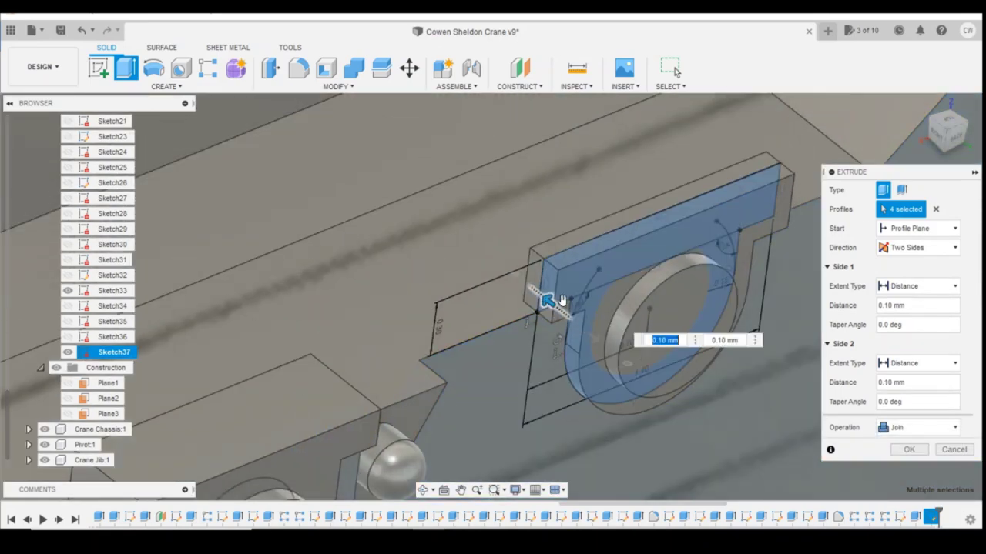
middle_click_drag(492, 297, 493, 362, "shift")
scroll(808, 150, "down", 2)
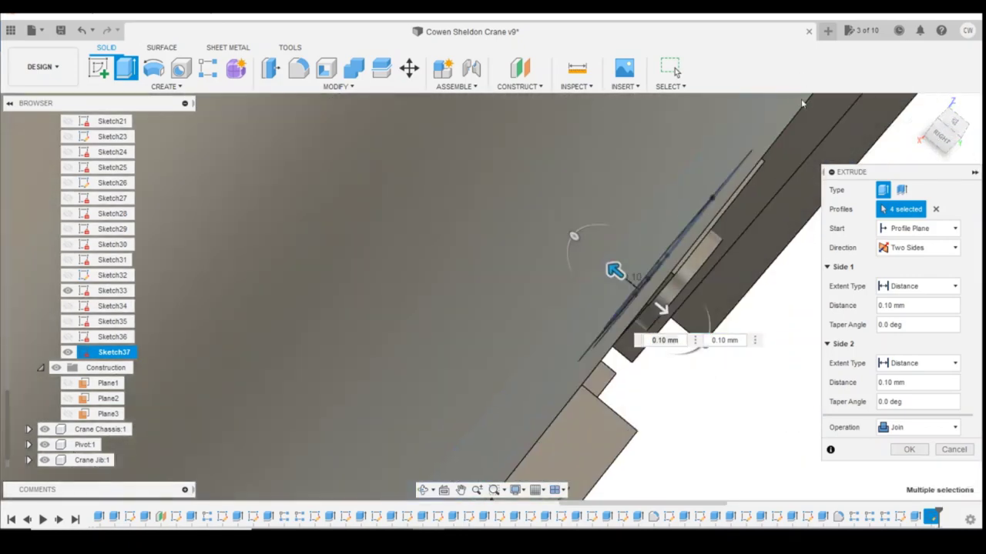
left_click(943, 138)
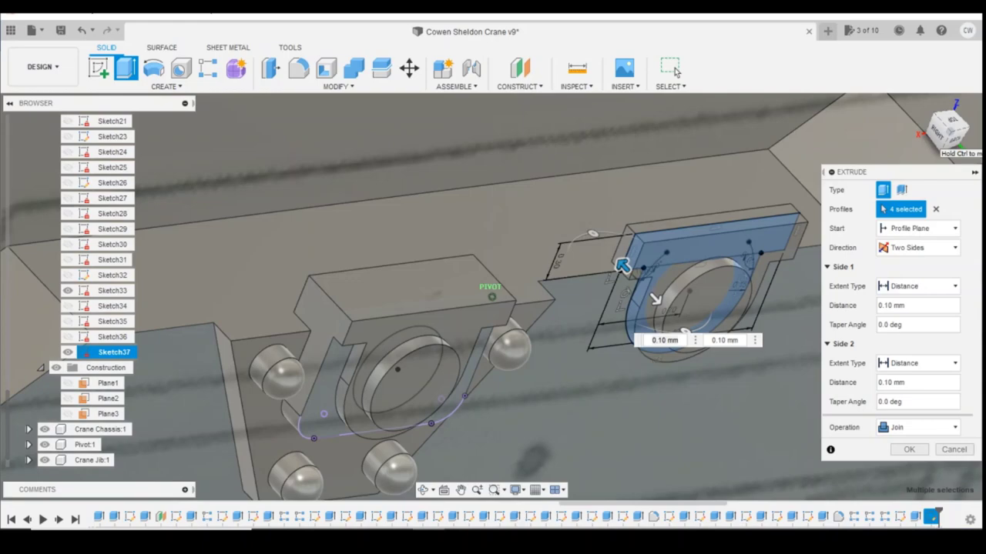
mouse_move(943, 139)
left_mouse_down()
mouse_move(955, 132)
mouse_move(937, 145)
mouse_move(941, 135)
left_mouse_up()
left_click(730, 325)
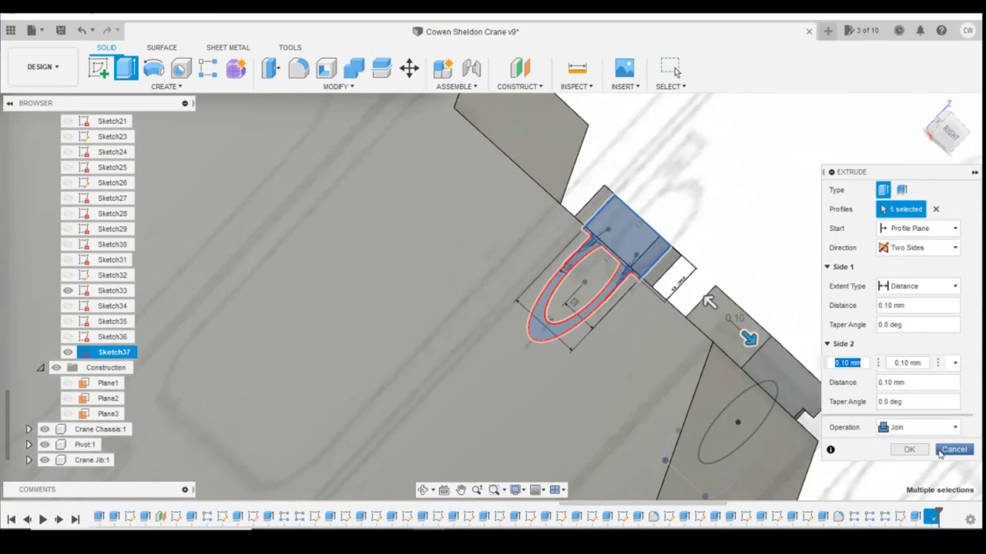
mouse_move(948, 128)
left_mouse_down()
mouse_move(928, 135)
mouse_move(954, 121)
left_mouse_up()
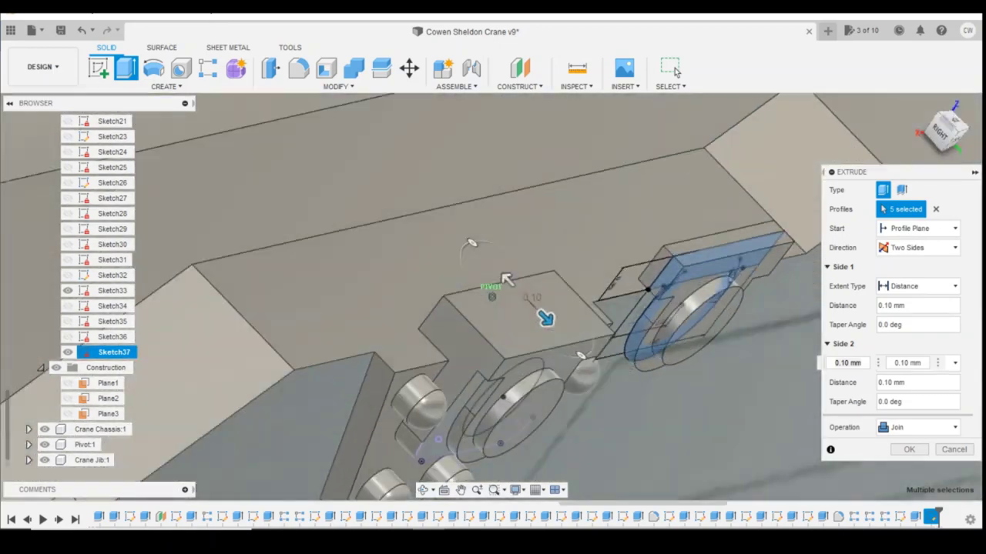
mouse_move(472, 242)
middle_mouse_down("shift")
mouse_move(539, 291)
mouse_move(573, 279)
mouse_move(595, 226)
mouse_move(432, 163)
middle_mouse_up("shift")
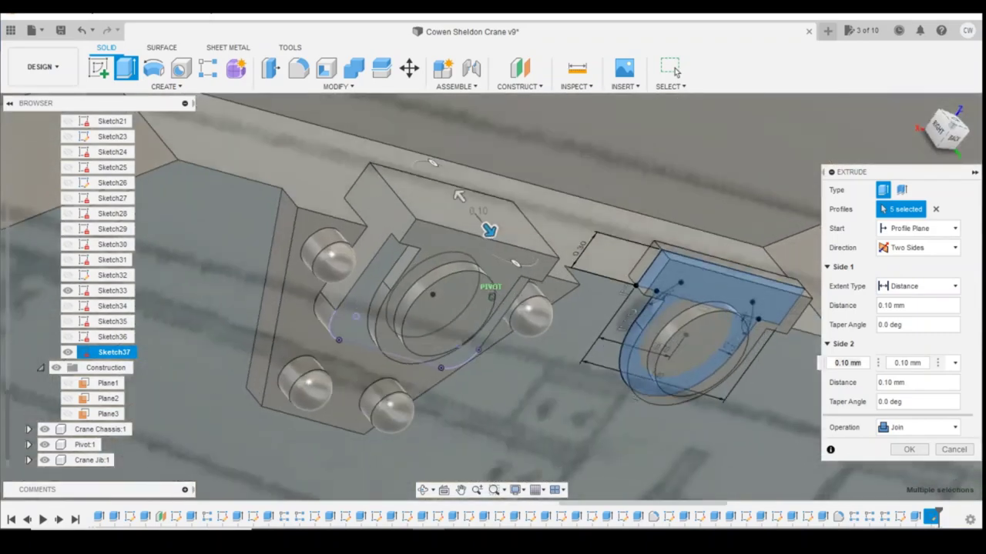
key("Return")
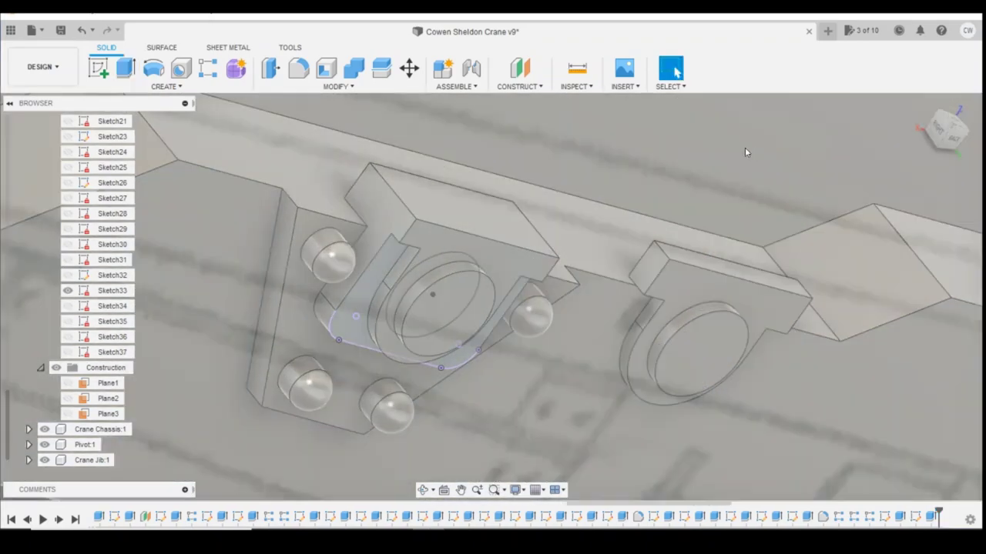
left_click(960, 140)
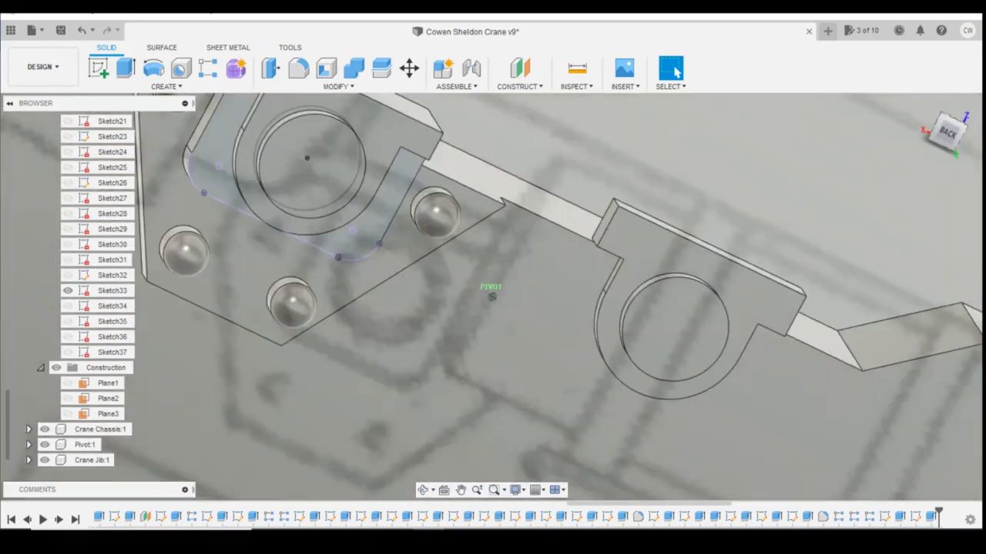
- Inspect the round-boss brackets along the side plate and compare them with the reference photo of the yellow crane
middle_click_drag(492, 297, 508, 277, "shift")
scroll(606, 233, "down", 5)
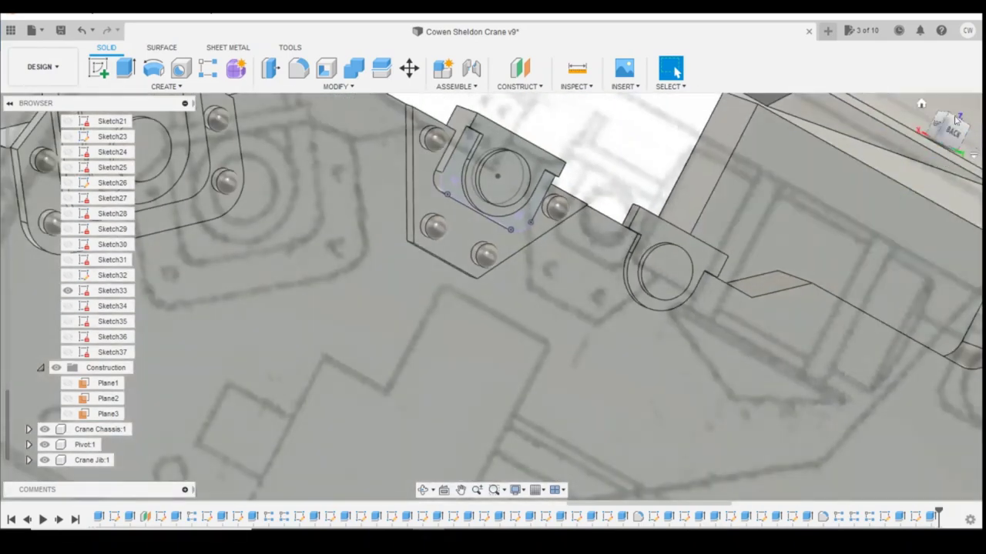
left_click(922, 104)
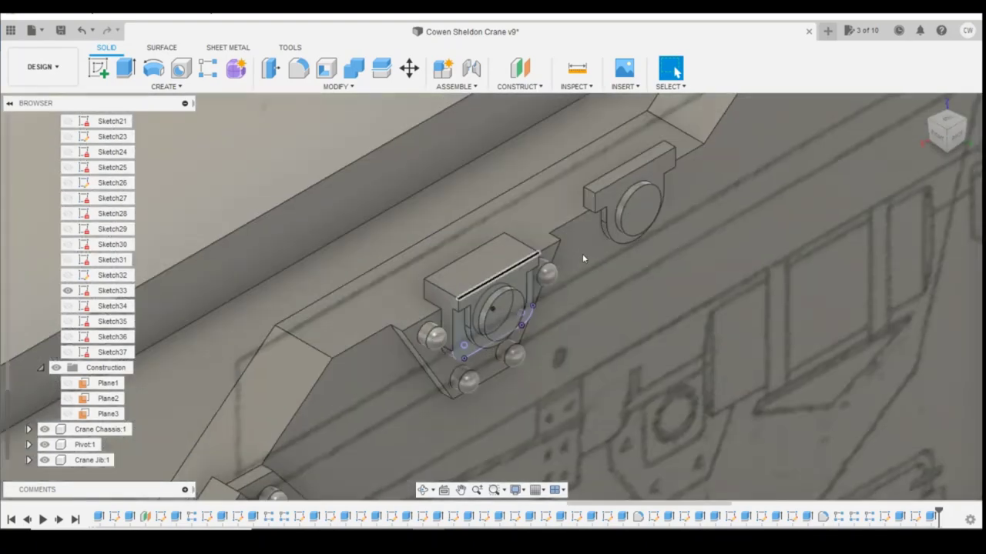
scroll(672, 249, "down", 3)
scroll(748, 304, "up", 3)
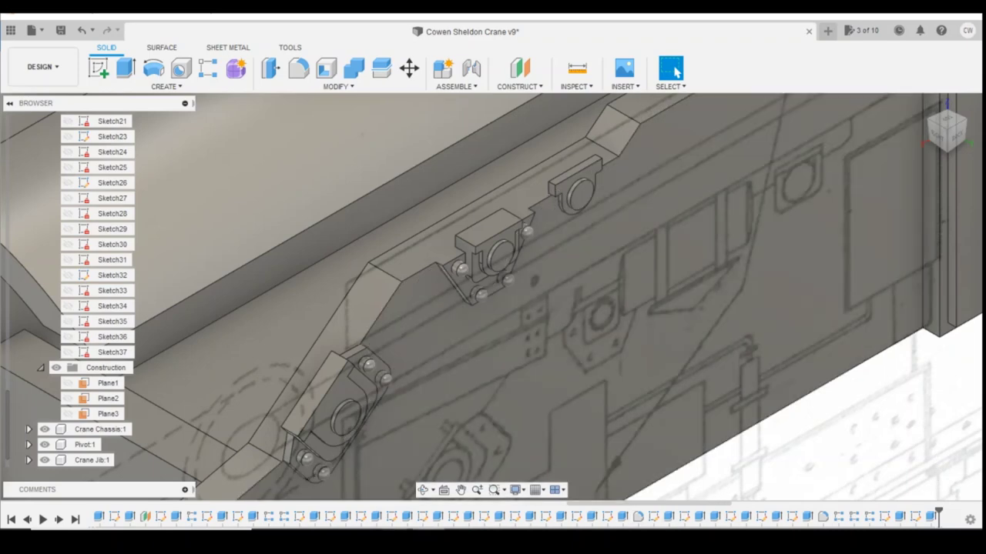
mouse_move(401, 539)
left_click(445, 511)
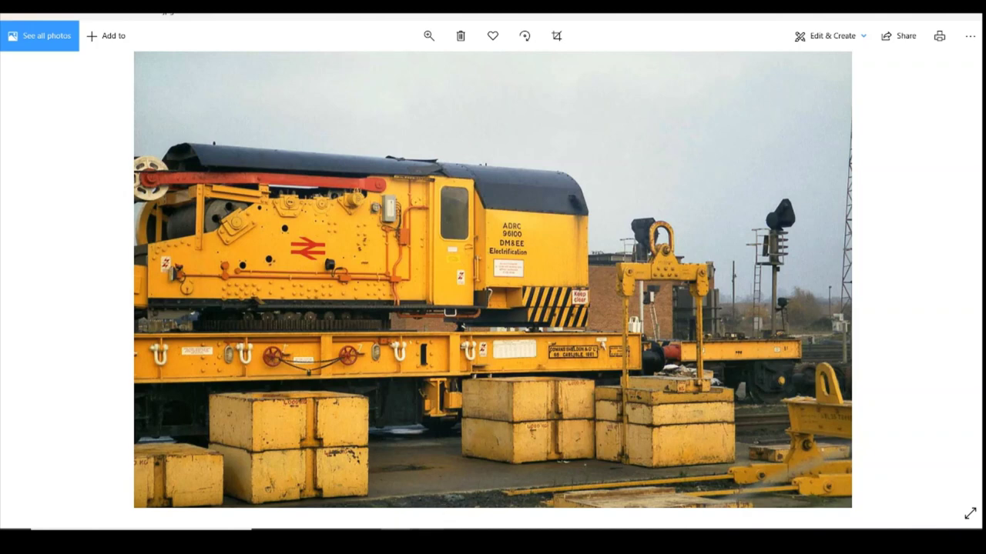
key("alt+Tab")
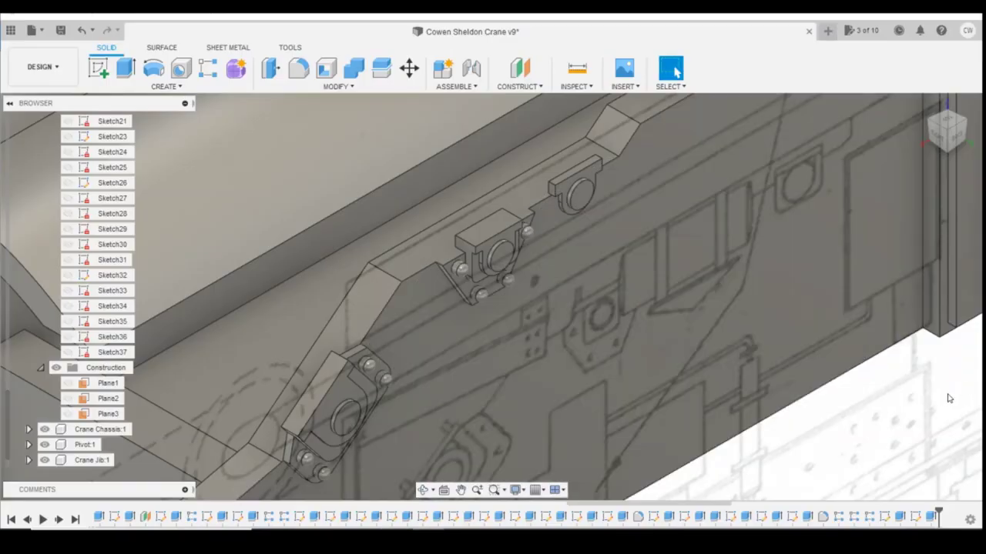
key("alt+Tab")
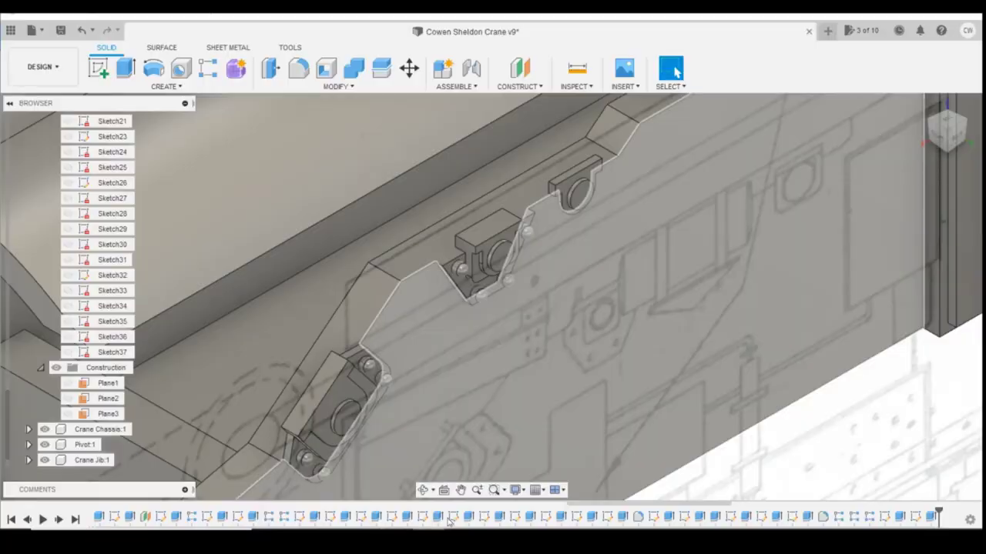
- Start a sketch on the side plate's outer face and draw a circle about 0.95 mm in diameter over the blueprint's next round boss
left_click(951, 108)
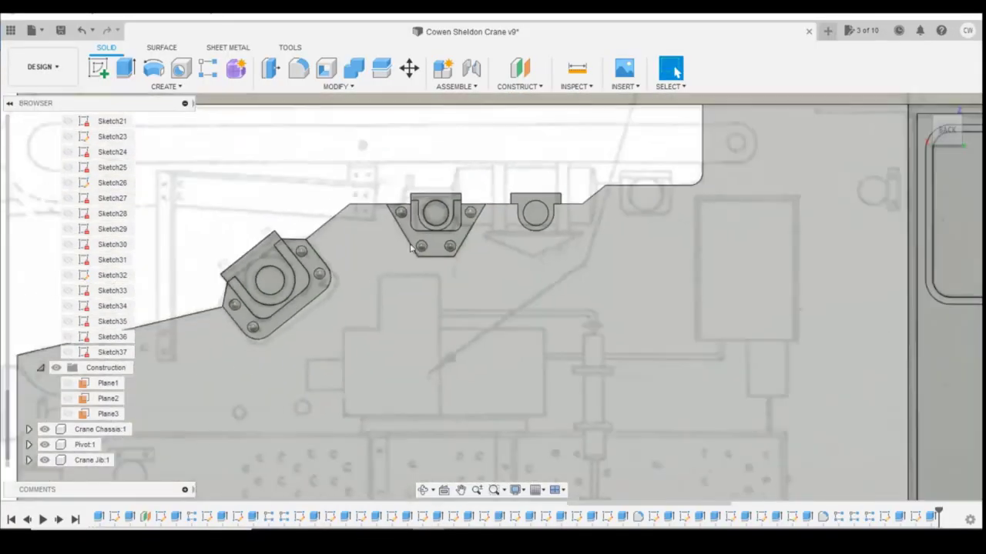
scroll(604, 197, "up", 3)
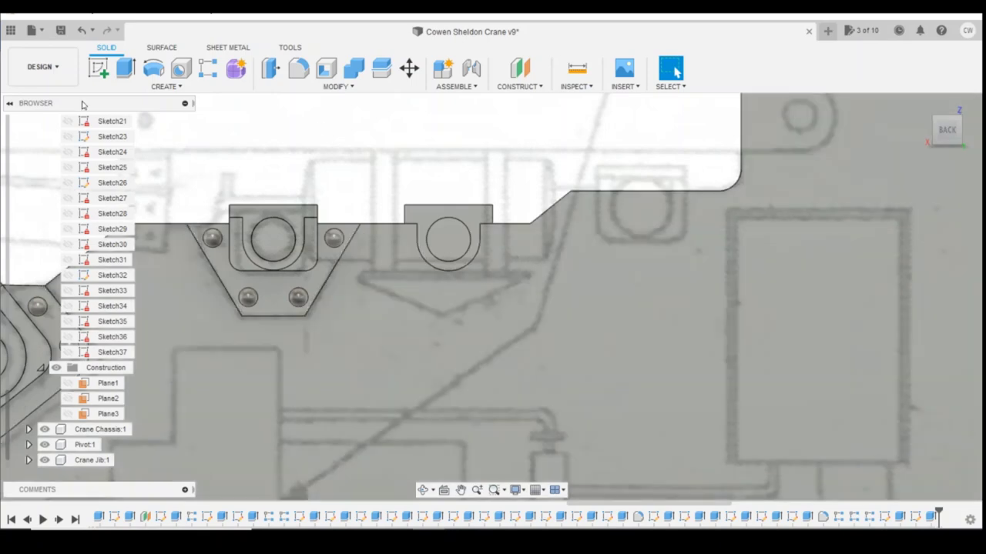
left_click(35, 32)
left_click(631, 295)
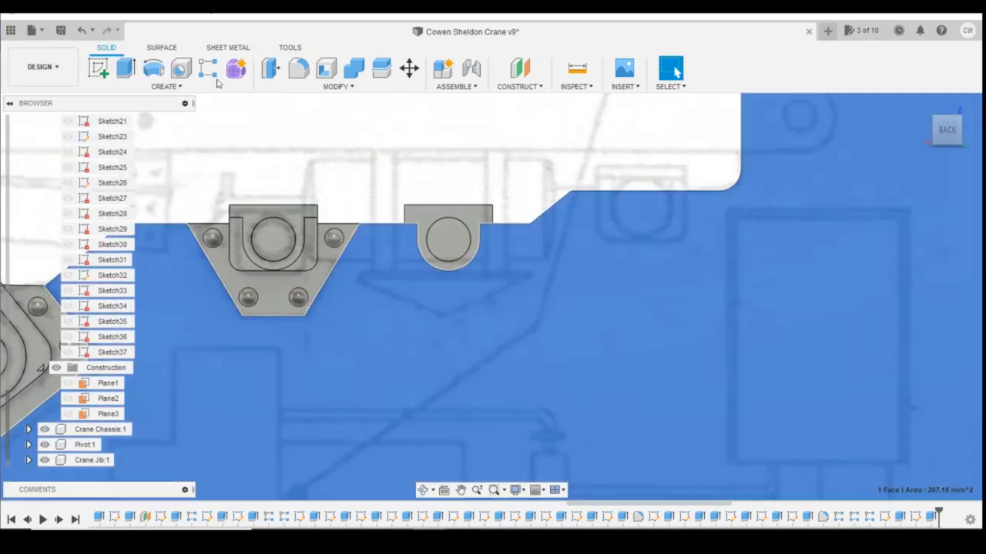
left_click(99, 68)
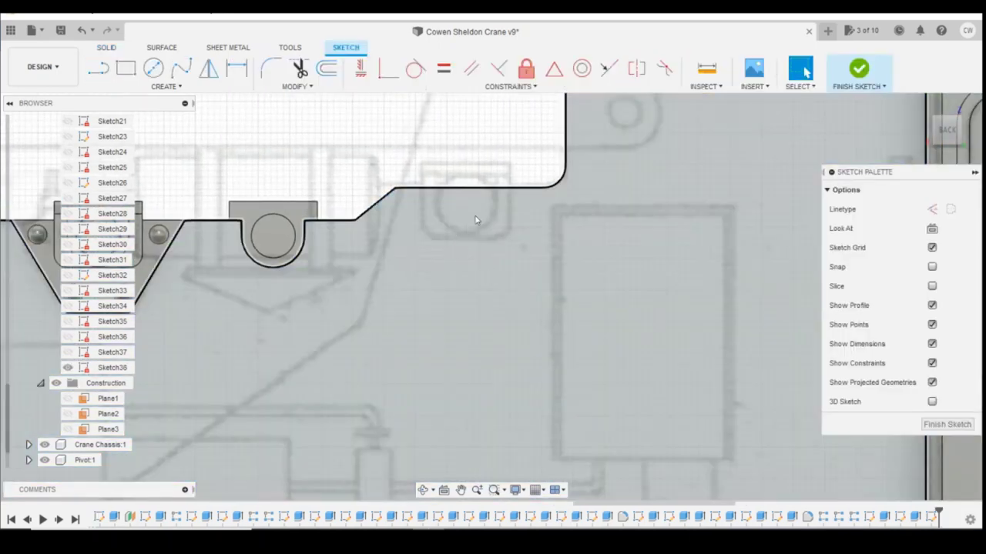
key("c")
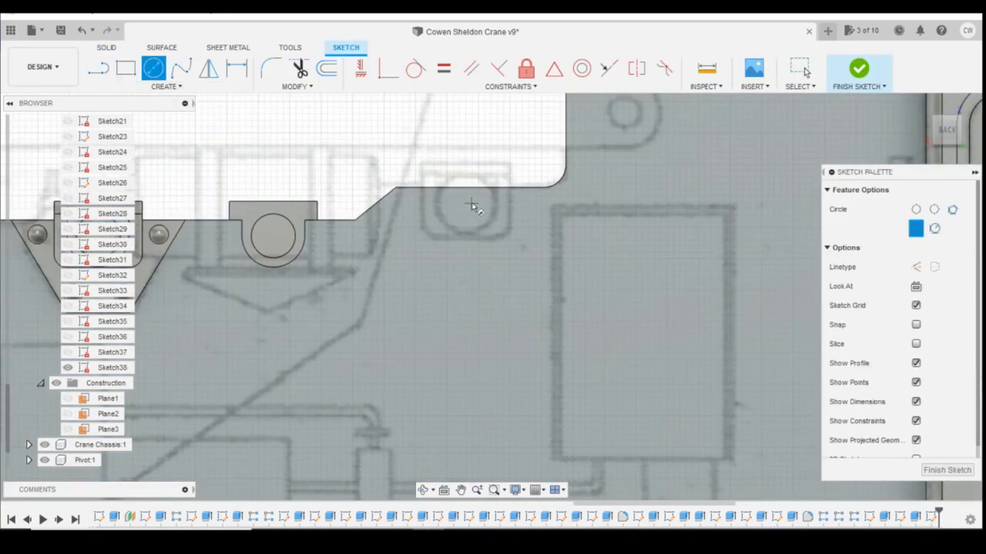
left_click(465, 204)
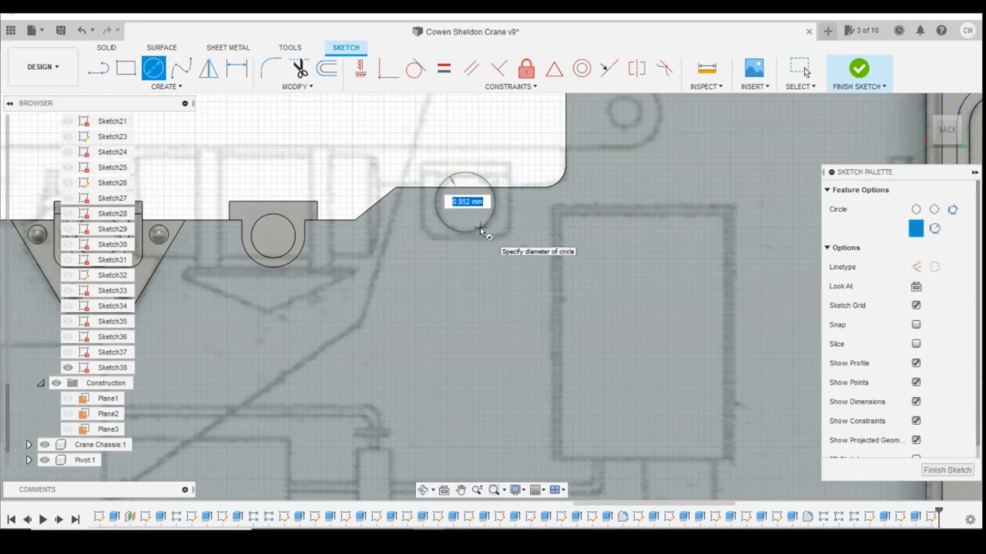
left_click(482, 232)
key("Escape")
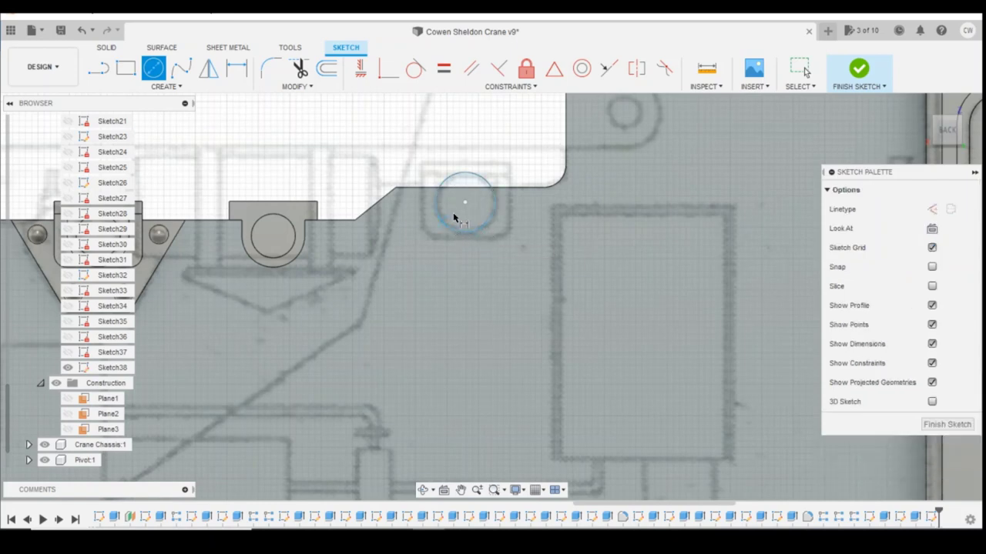
- Set the horizontal distance between the plate's upper sloped-edge corner and the circle's centre to 1.1 mm
key("l")
left_click(396, 189)
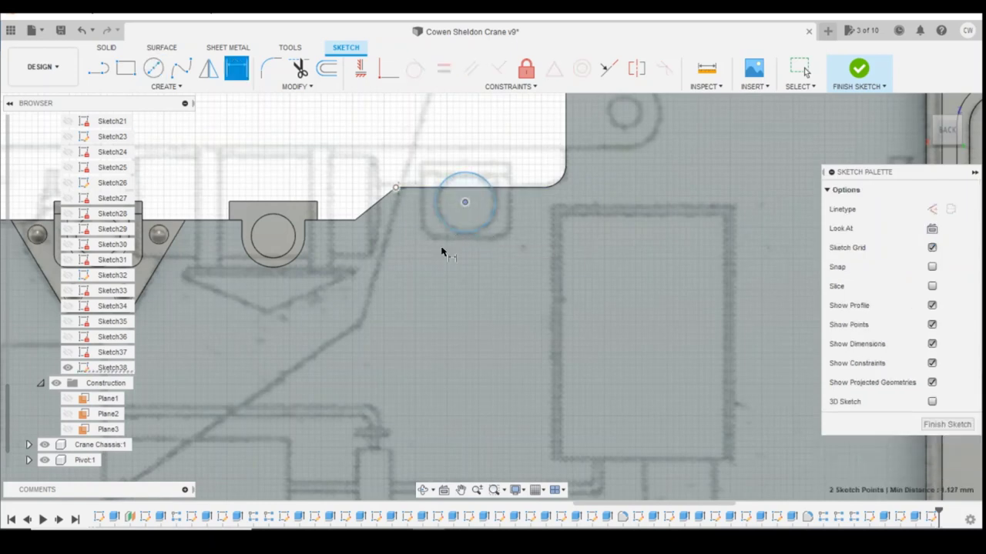
left_click(464, 202)
left_click(464, 291)
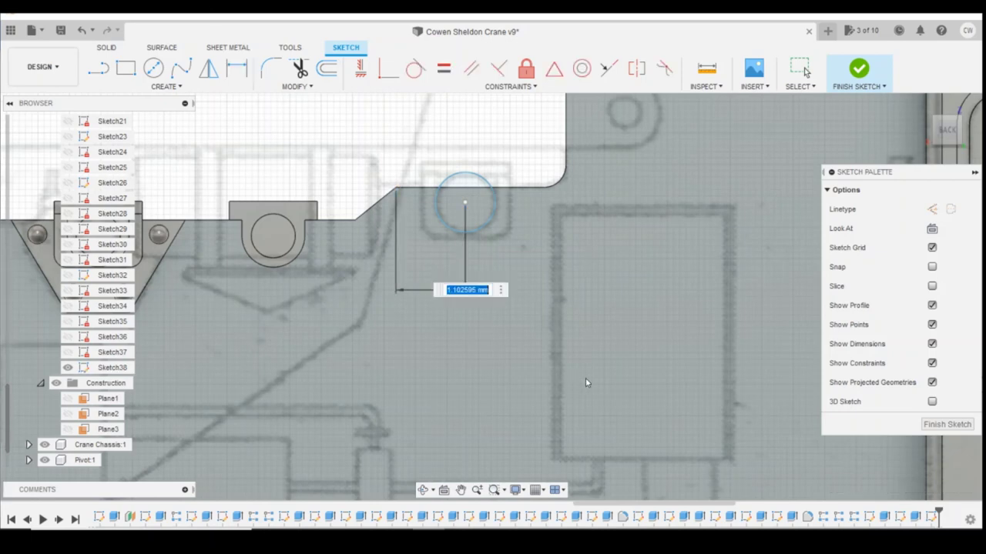
type("1.1")
key("Return")
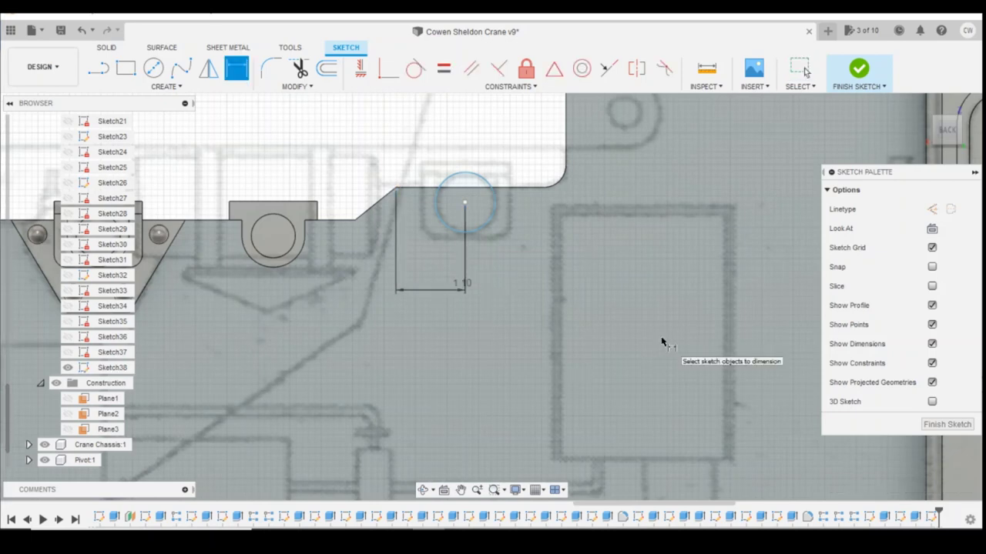
- Draw a vertical line about 2 mm long downward from the circle's centre and convert it to construction geometry
left_click(98, 68)
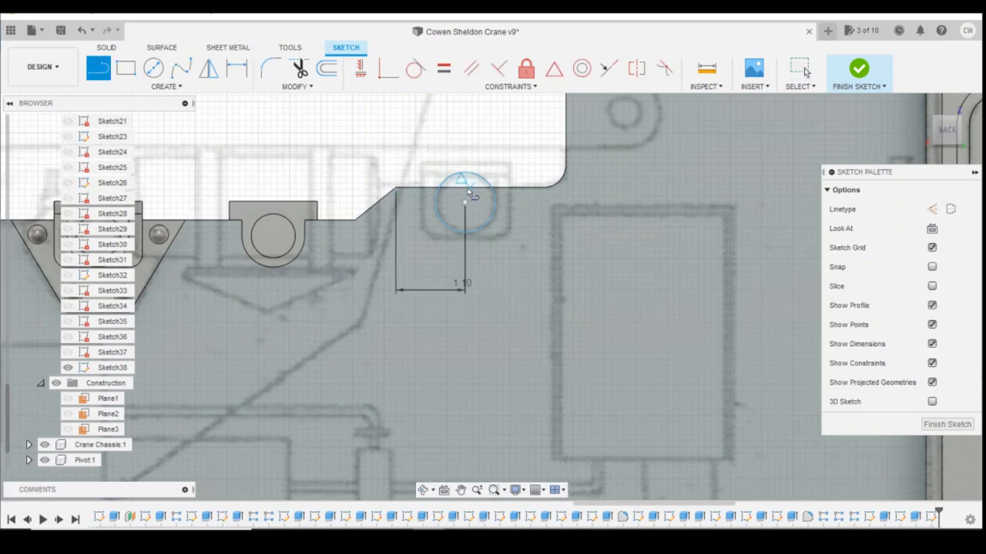
left_click(464, 205)
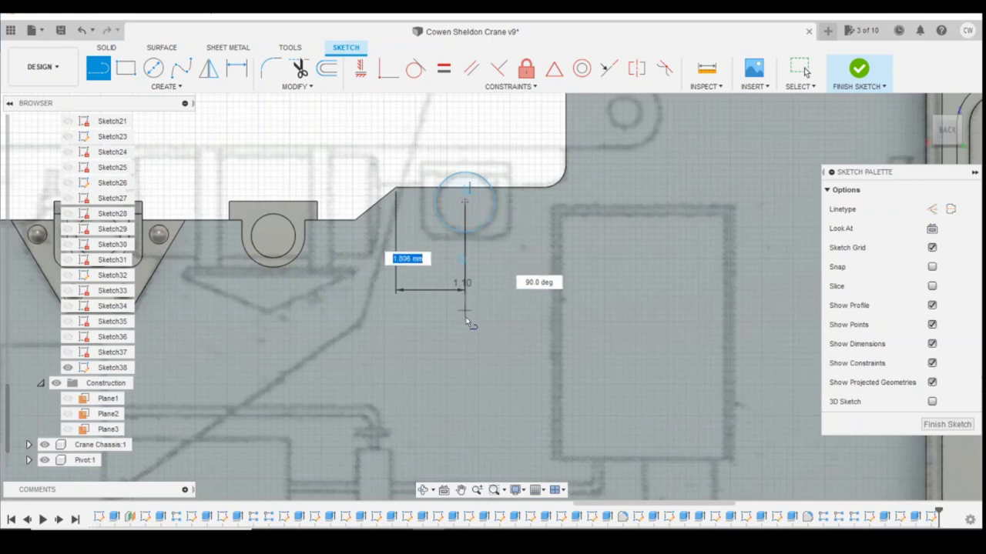
left_click(466, 328)
key("Escape")
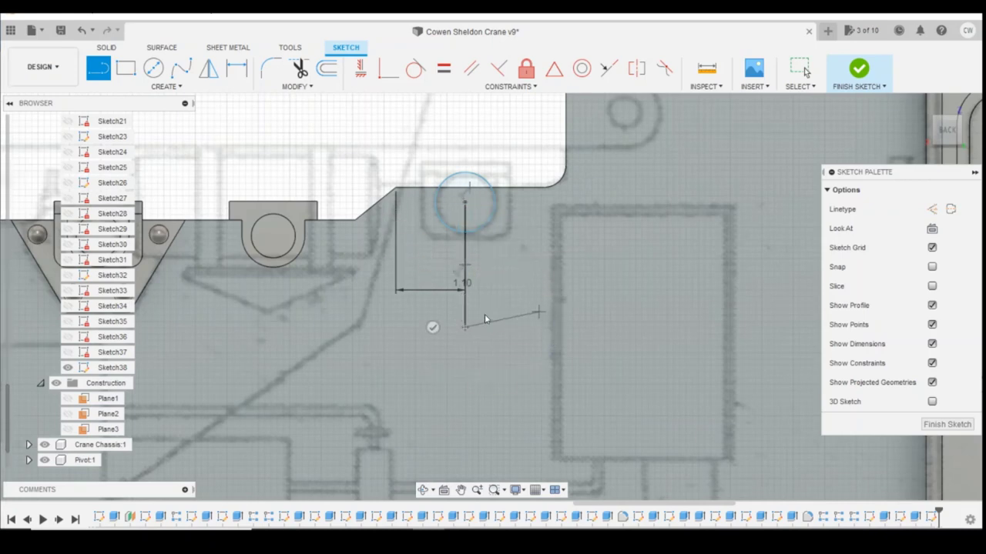
left_click(465, 314)
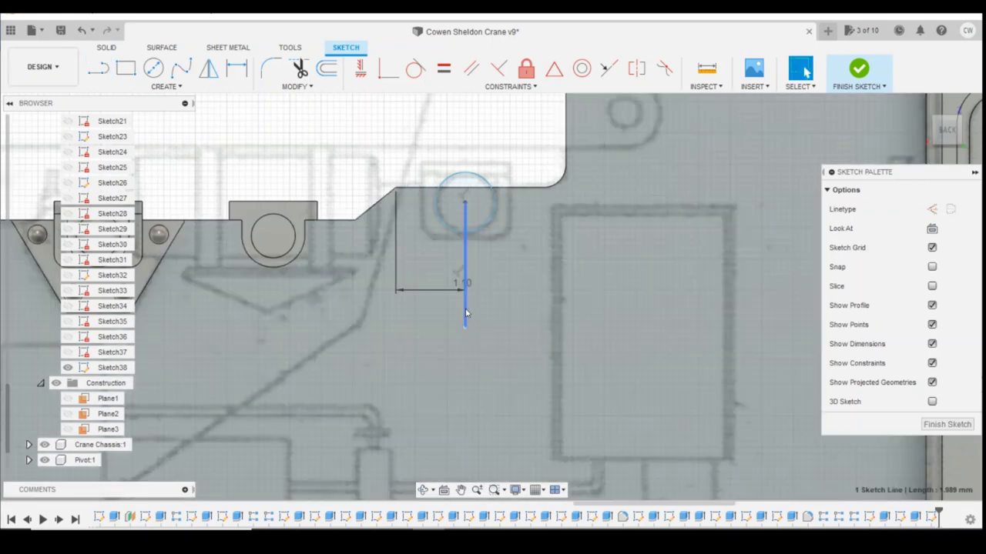
left_click(932, 209)
scroll(501, 226, "down", 1)
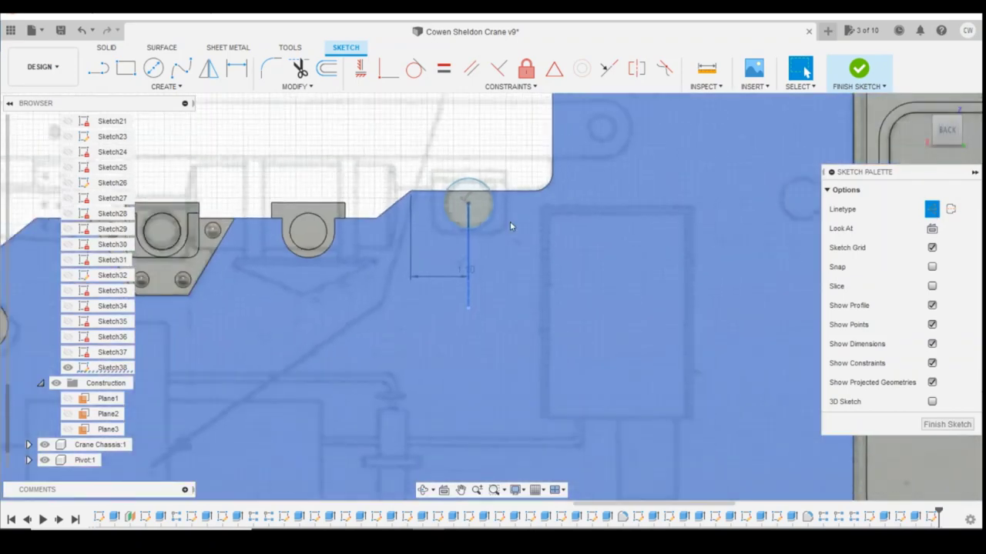
key("Escape")
left_click(510, 255)
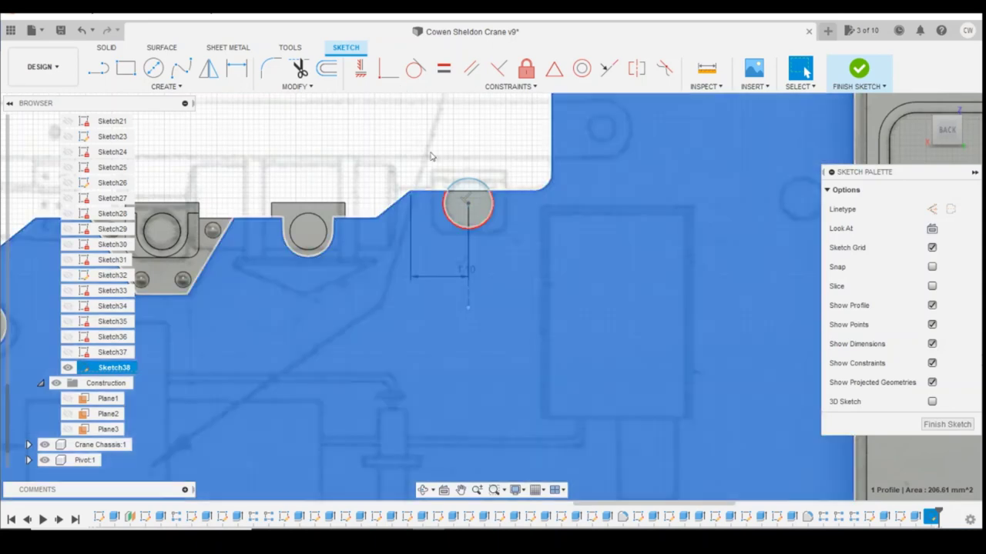
left_click(431, 156)
- Draw a V of two lines from the plate's corner down to the construction line and back up to the plate's upper edge
left_click(98, 68)
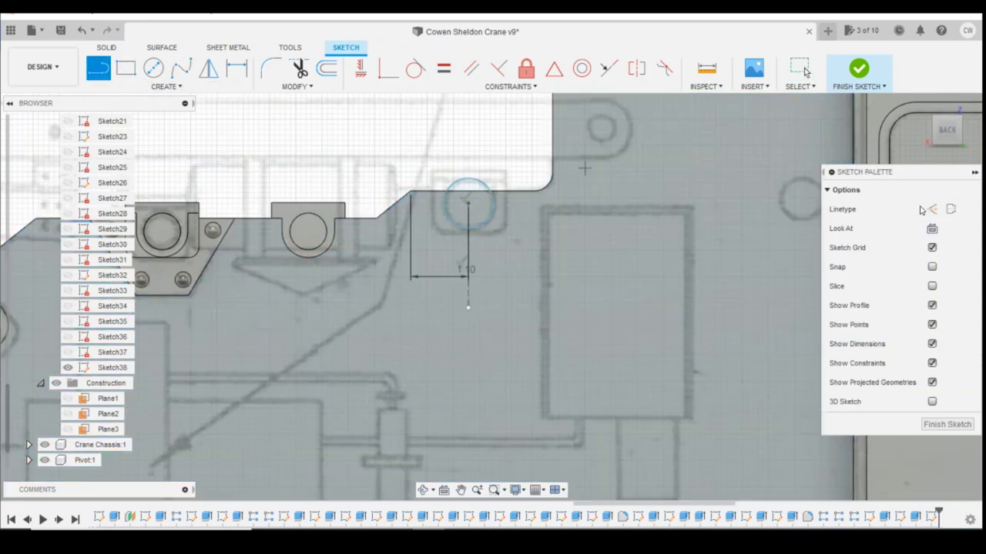
left_click(410, 192)
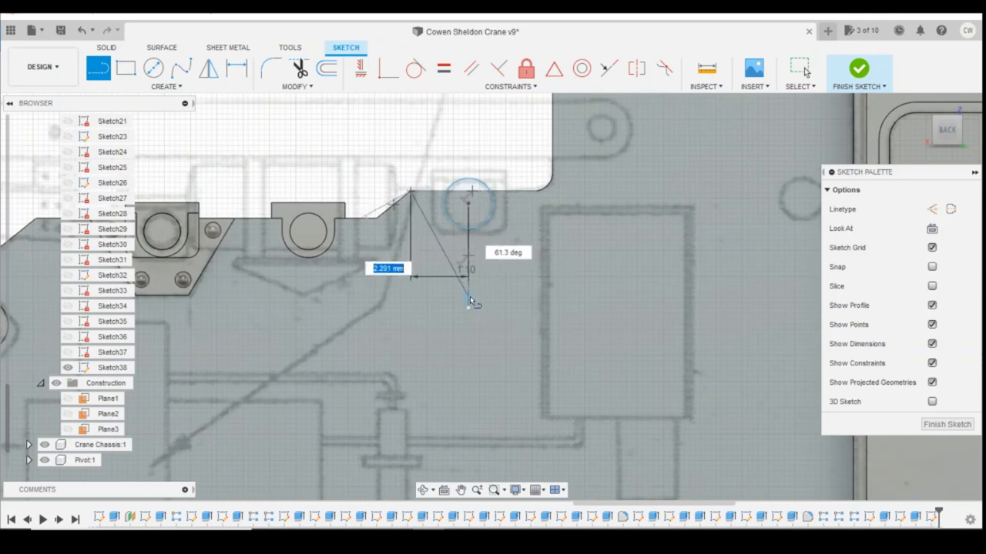
key("Escape")
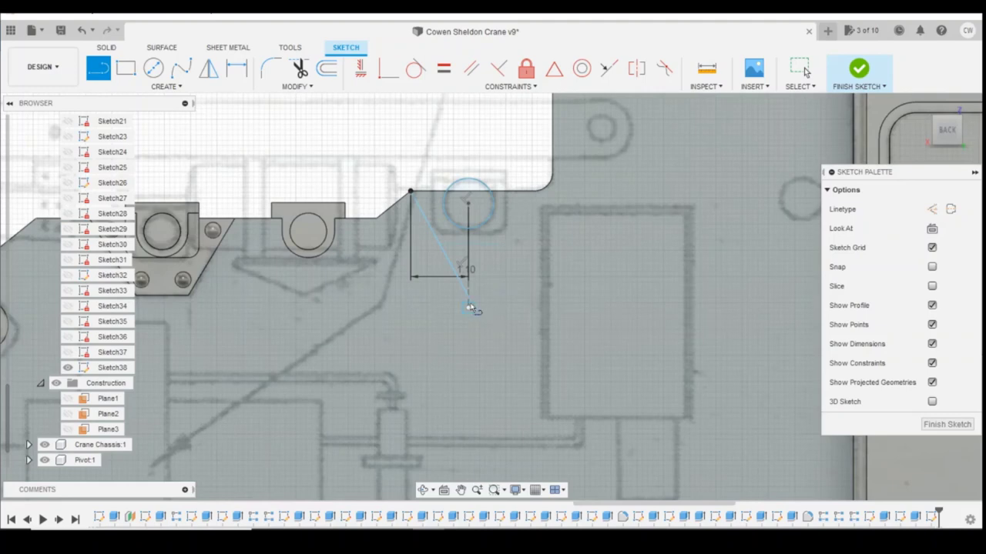
left_click_drag(469, 301, 536, 192)
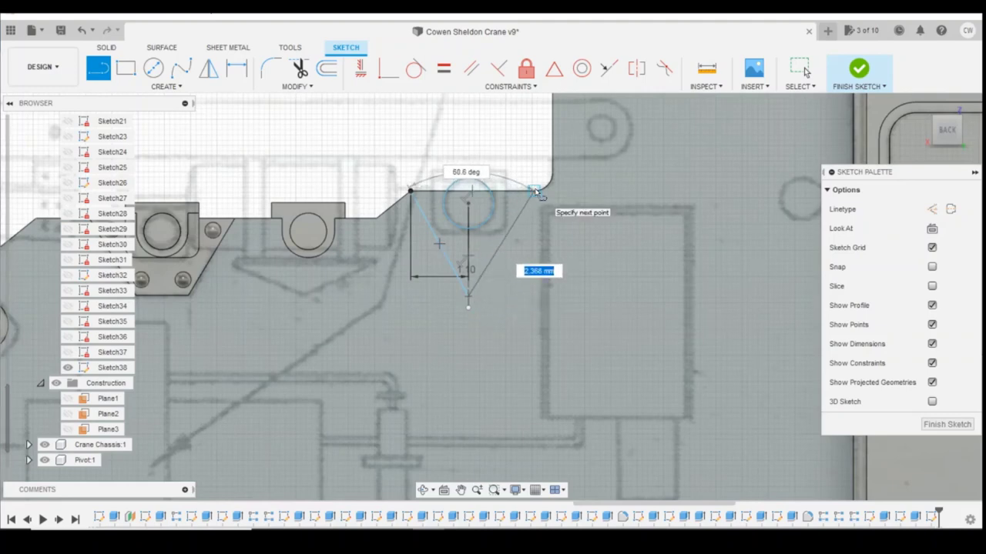
left_click_drag(537, 193, 526, 192)
key("Escape")
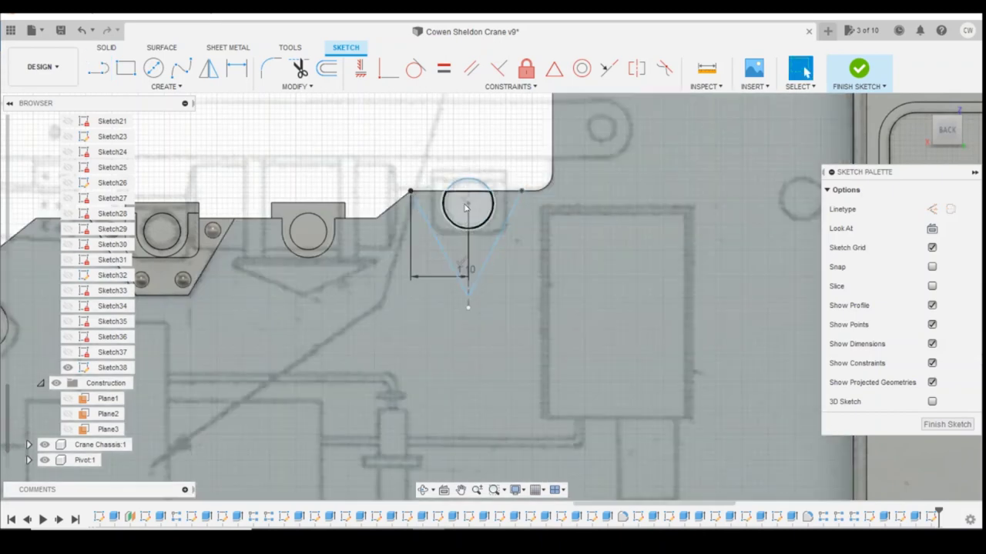
- Set the horizontal distance between the circle's centre and the V's right upper endpoint to 1.1 mm
left_click(467, 205)
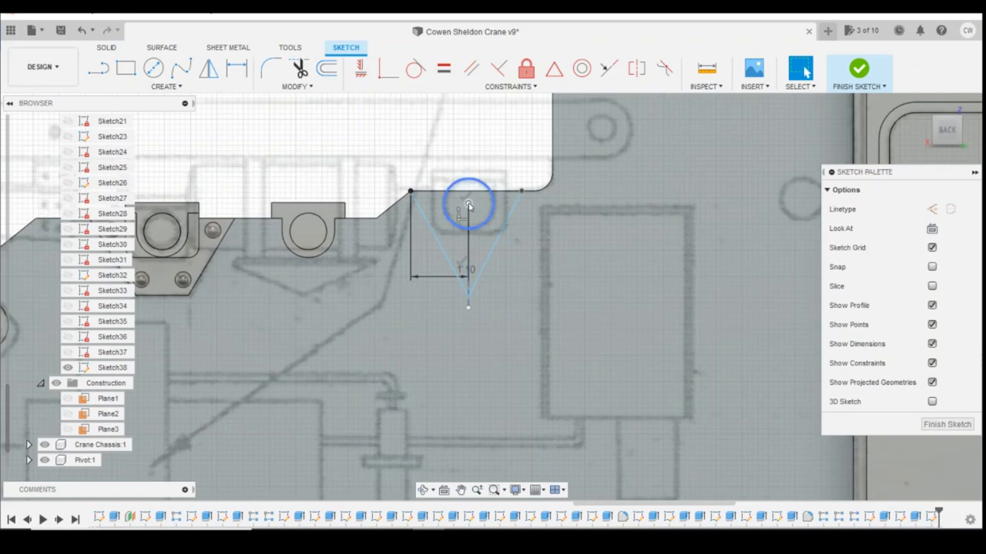
key("d")
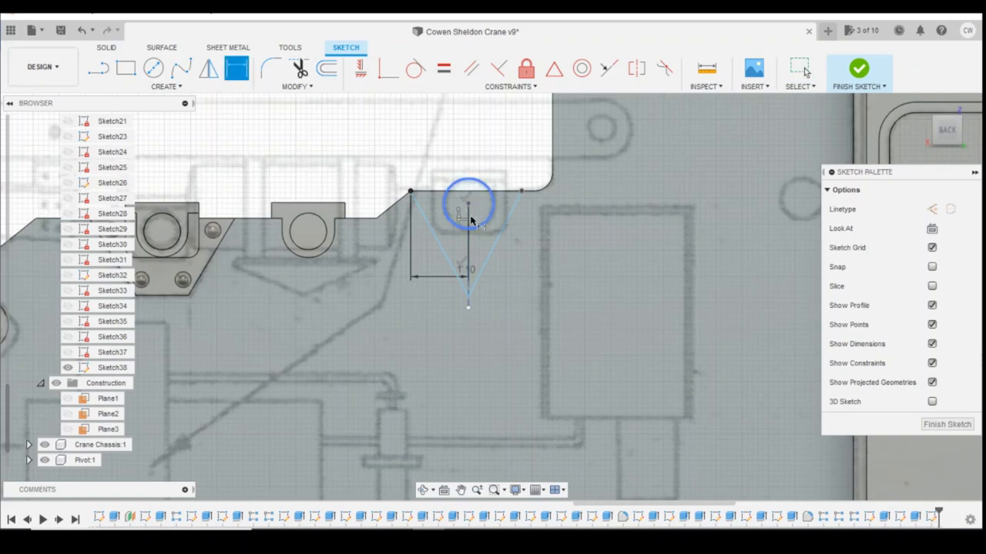
left_click(521, 191)
left_click(468, 203)
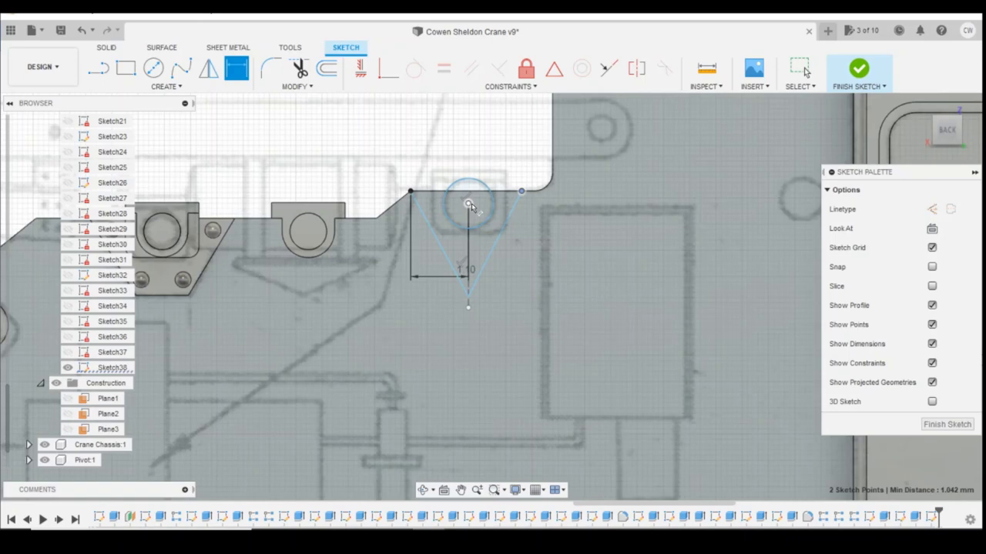
left_click(516, 309)
type("1.1")
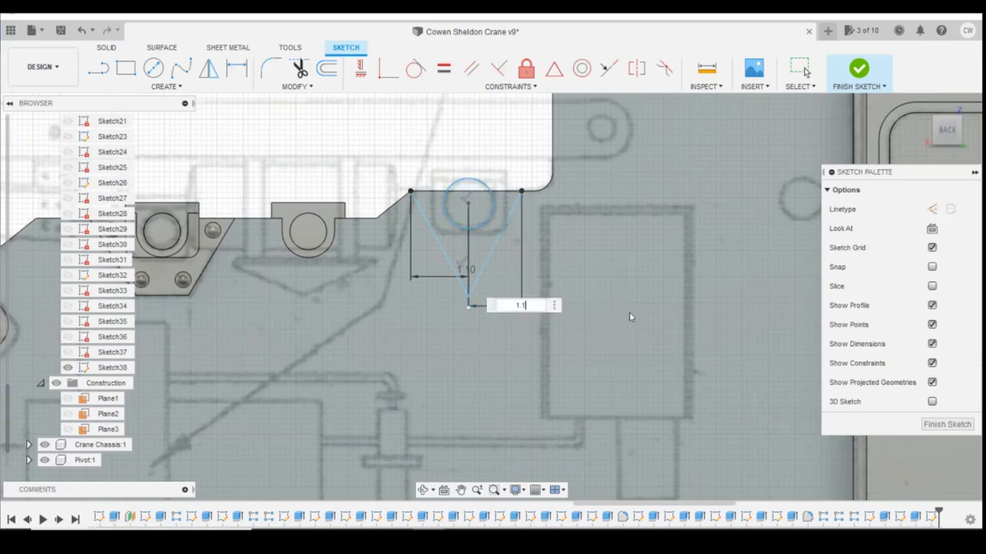
key("Return")
scroll(528, 235, "up", 2)
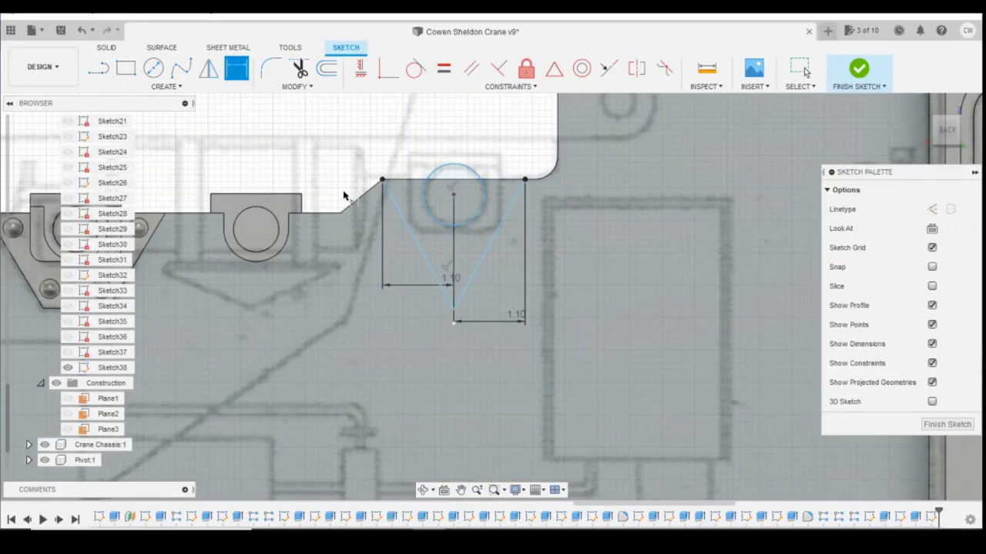
- Fillet the lower tip of the V with a 0.5 mm radius
left_click(448, 497)
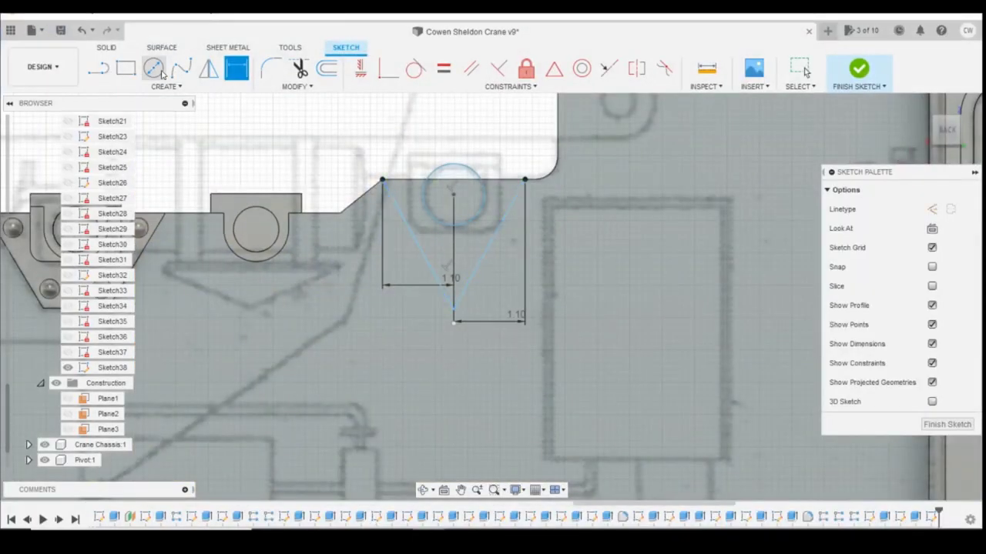
left_click(271, 68)
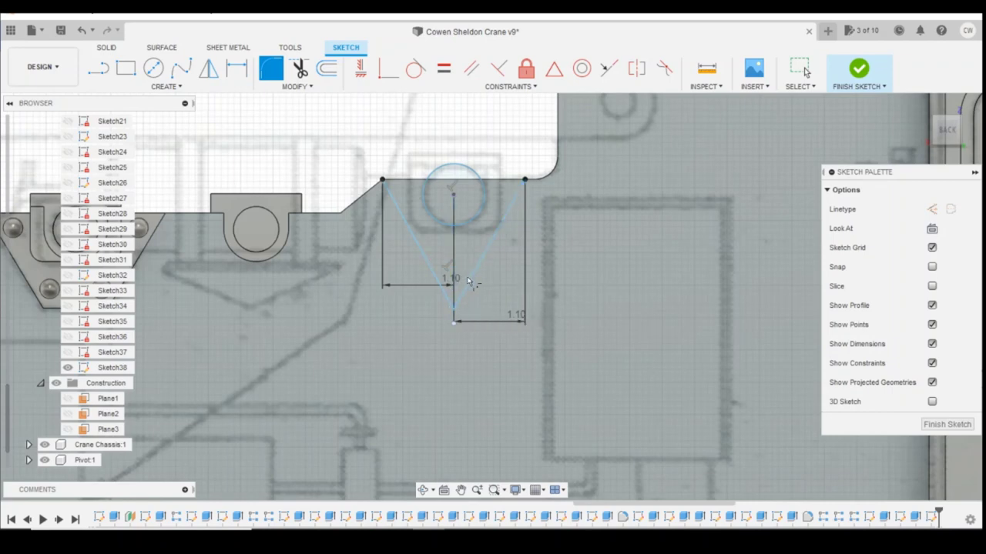
left_click(454, 311)
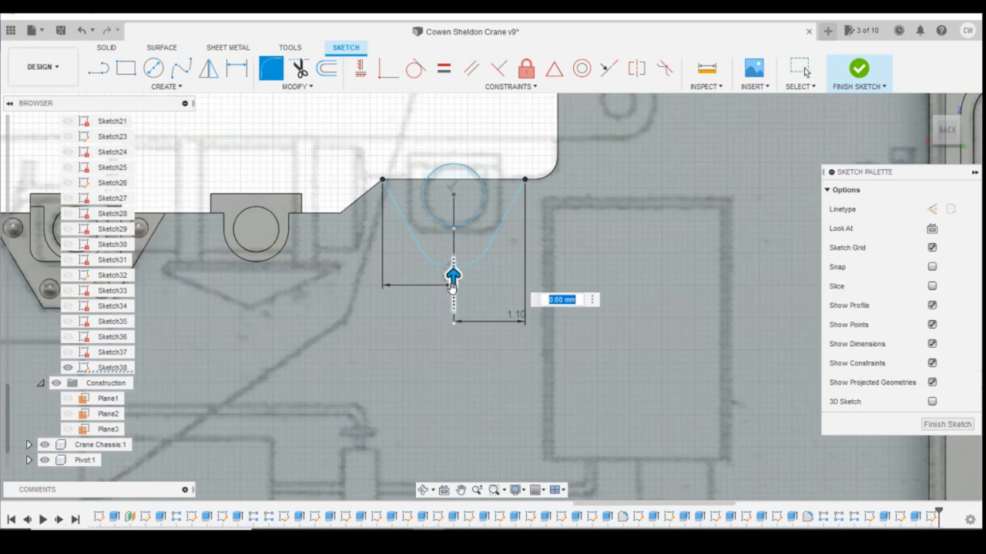
left_click_drag(453, 277, 453, 285)
key("Return")
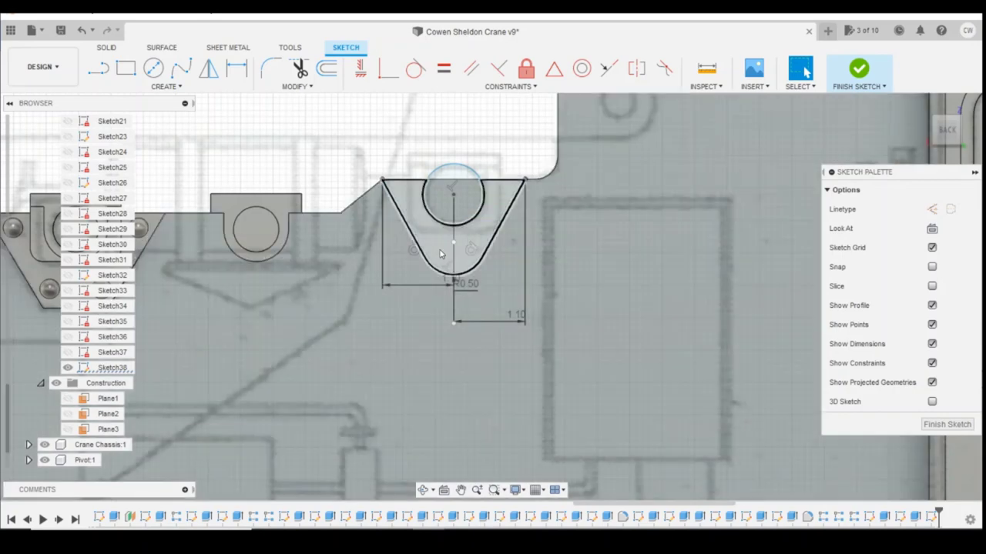
- Extrude the rounded V profile together with the circle area inside it by 0.2 mm using the Join operation
left_click(446, 251)
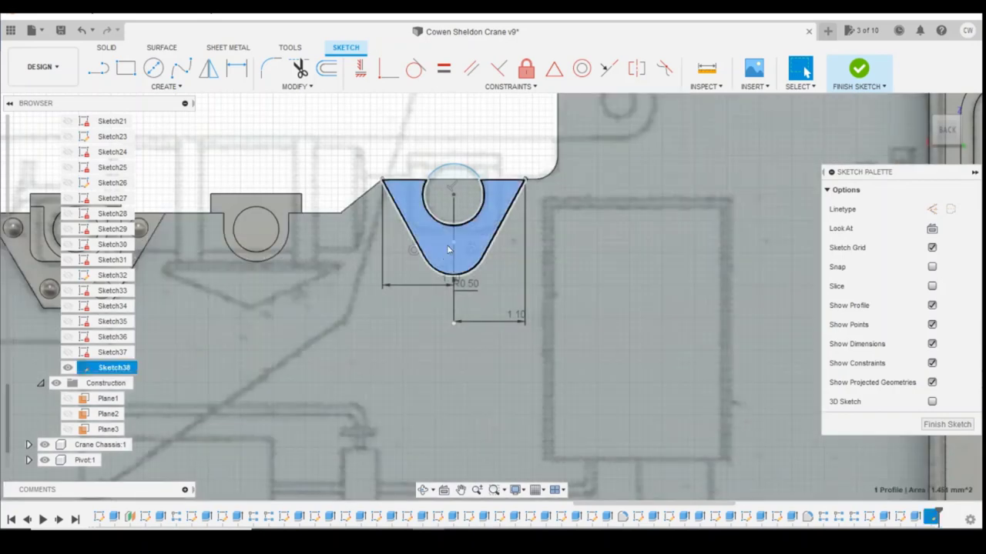
left_click(462, 205, "ctrl")
right_click(464, 205)
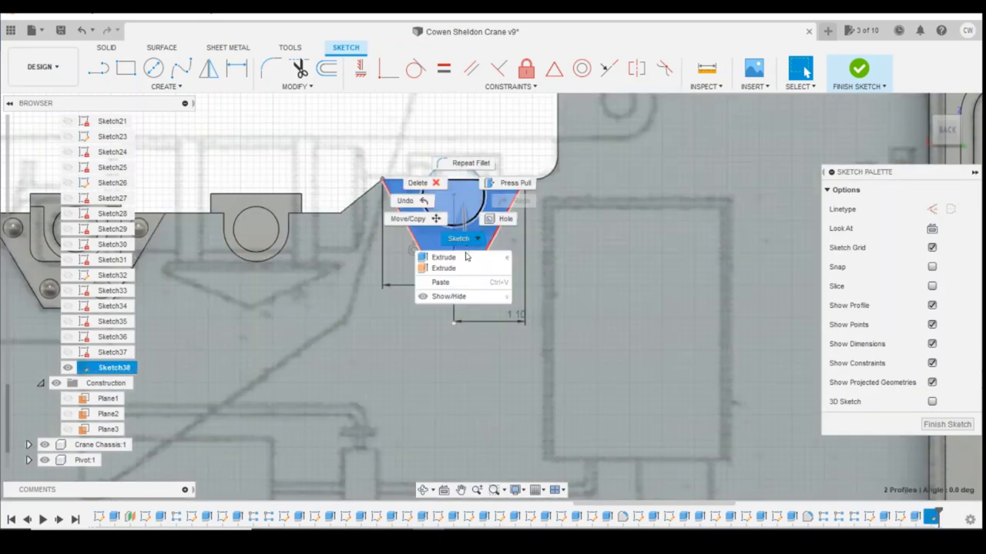
left_click(462, 257)
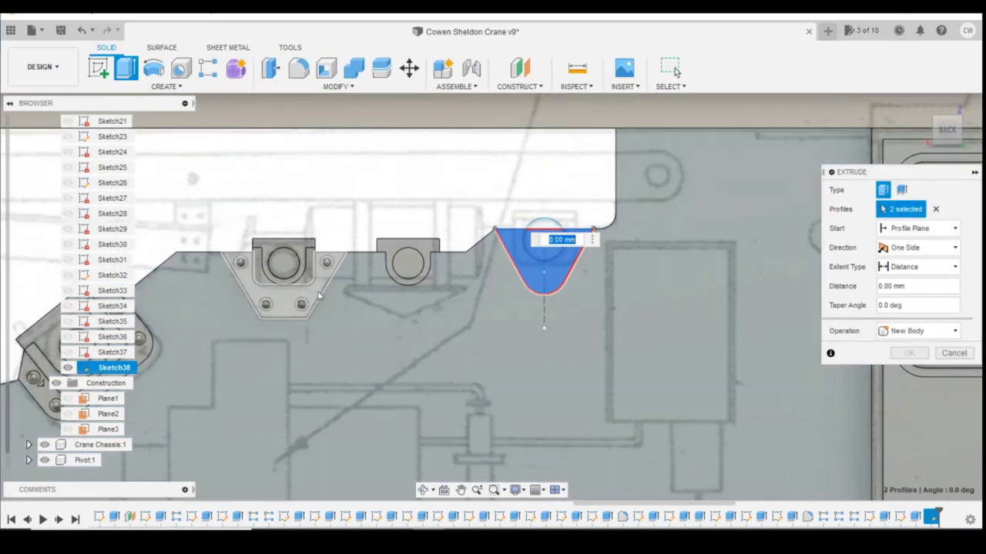
left_click(303, 292)
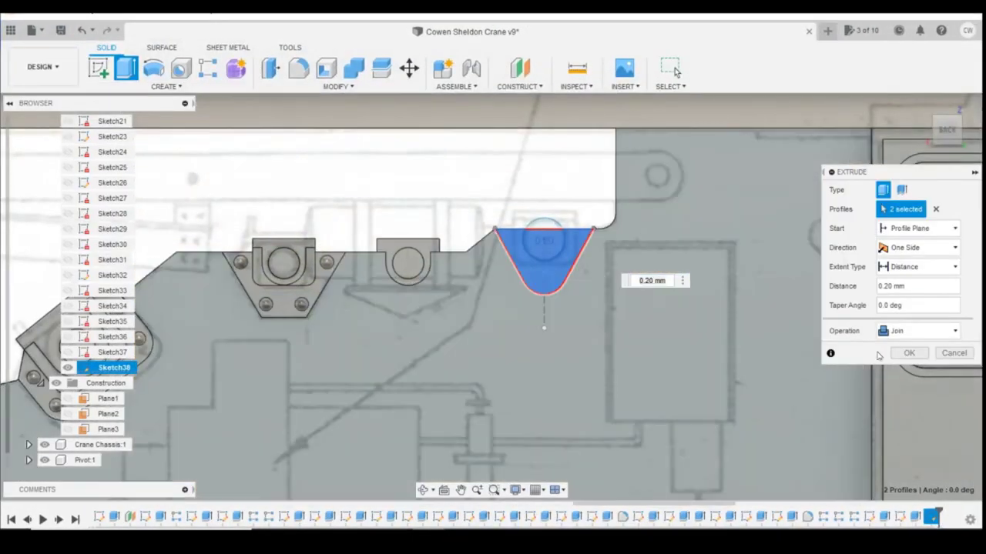
left_click(923, 354)
left_click_drag(943, 127, 978, 132)
middle_click_drag(585, 296, 604, 322, "shift")
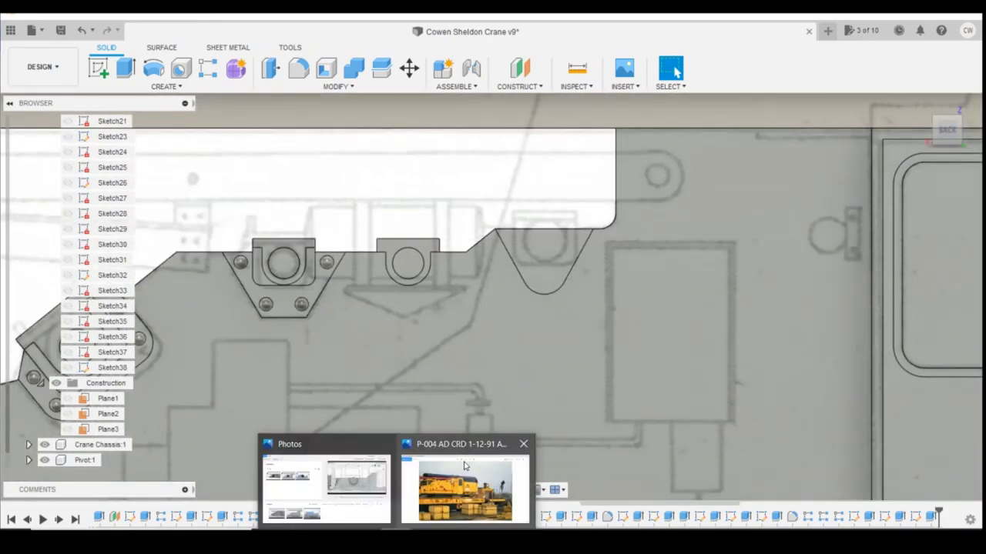
- Start a sketch on the V-shaped plate's face and draw a rectangle about 1.5 by 1.25 mm around the blueprint's boss outline
left_click(467, 466)
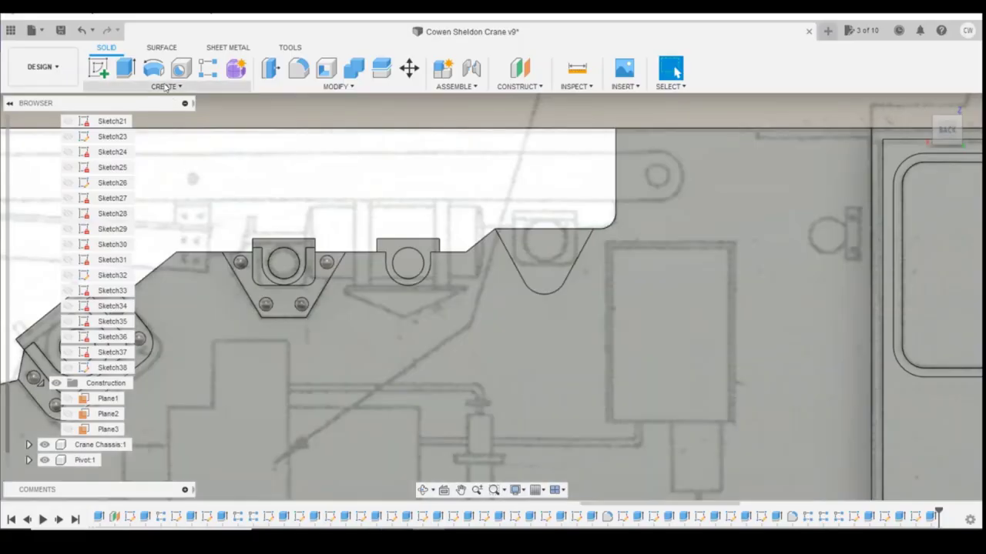
left_click(98, 68)
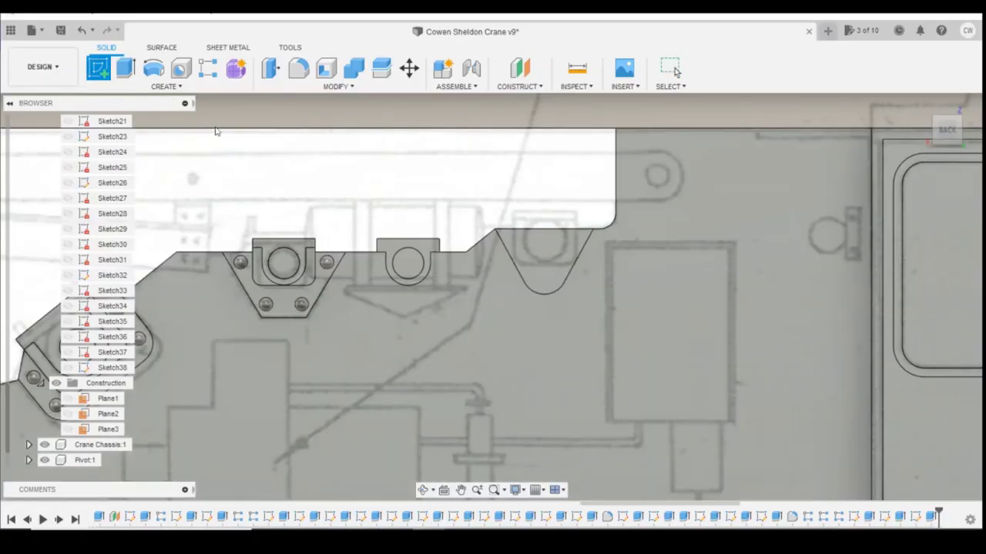
left_click(570, 259)
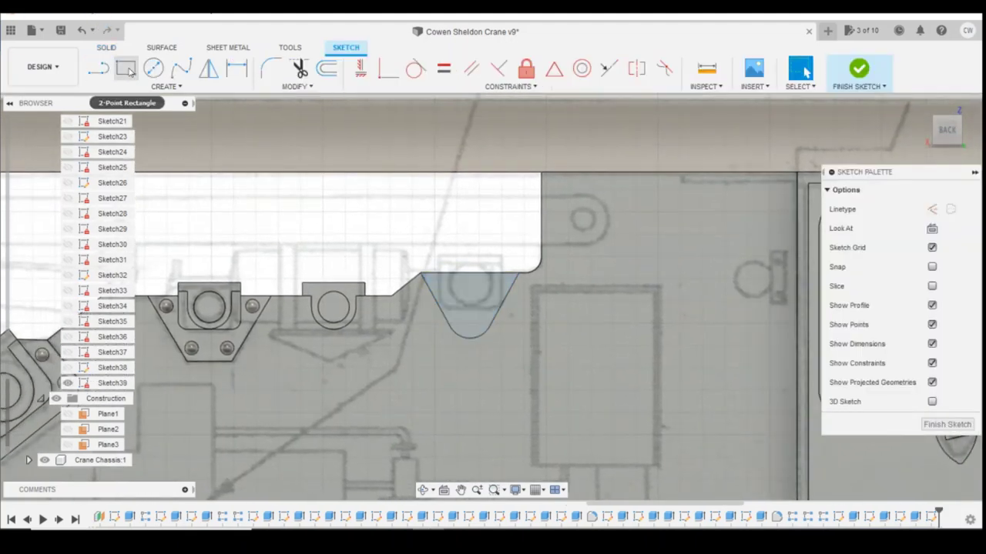
left_click(126, 68)
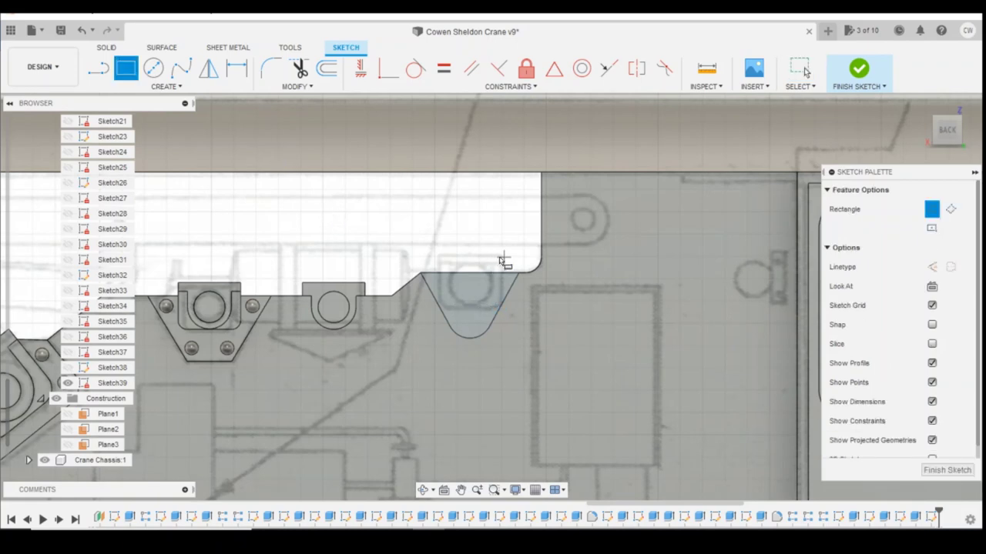
scroll(502, 262, "up", 2)
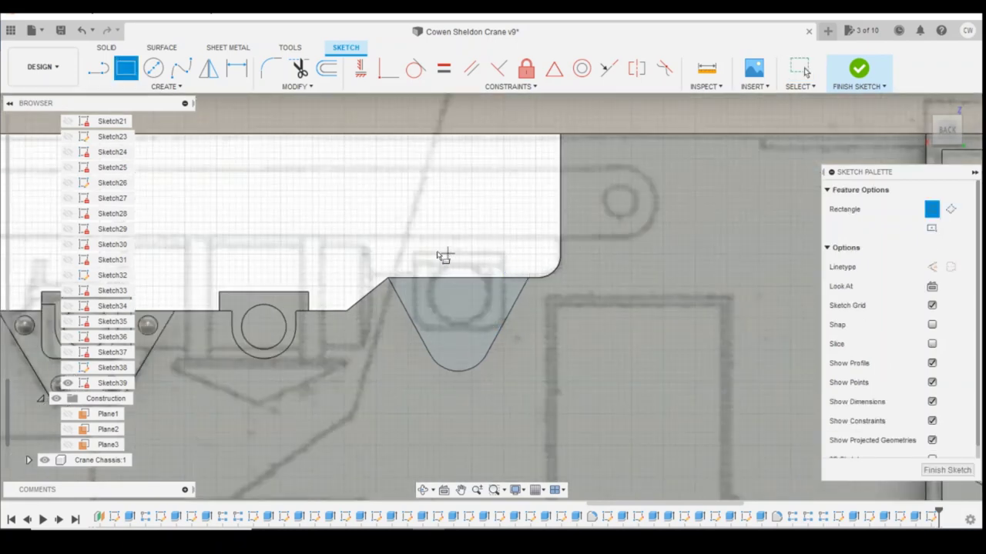
left_click(414, 253)
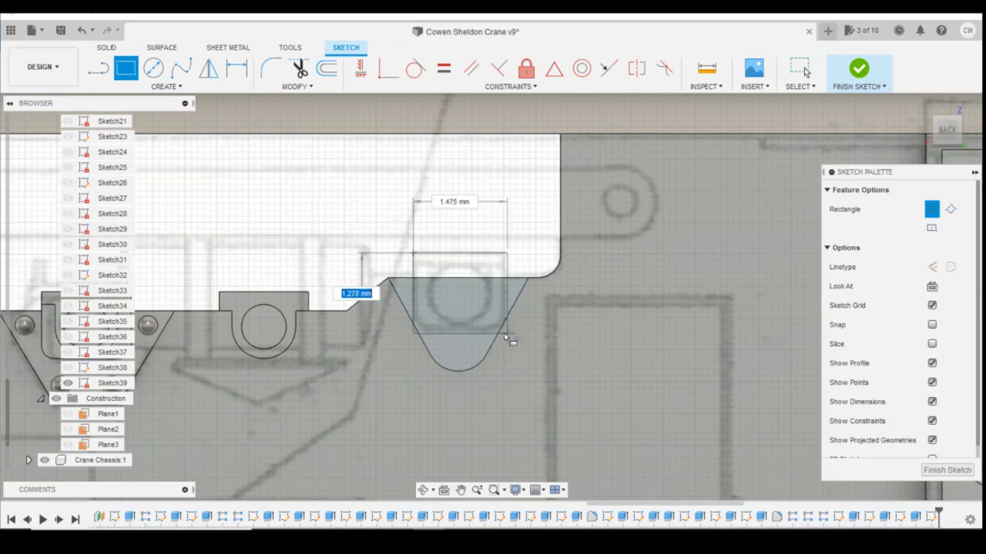
scroll(505, 333, "up", 2)
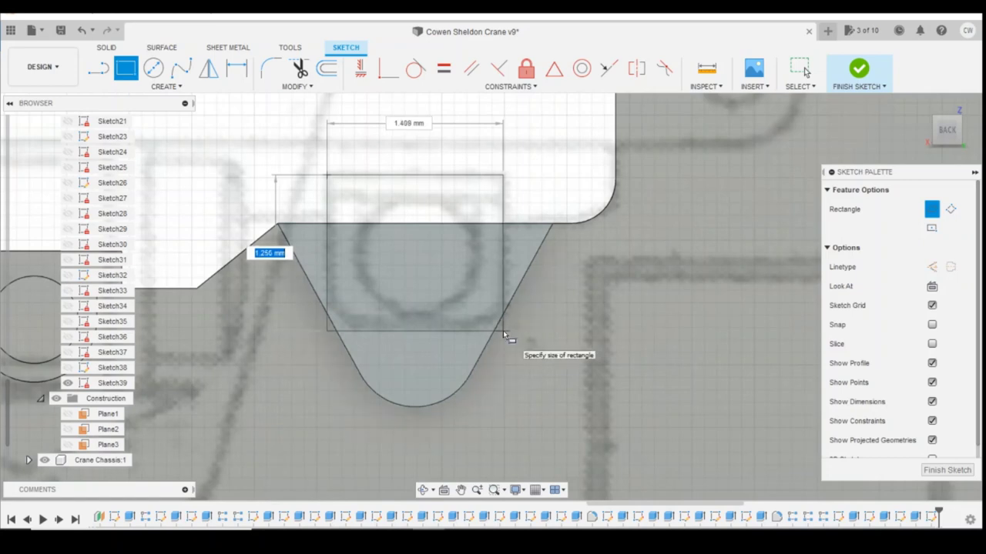
left_click(504, 334)
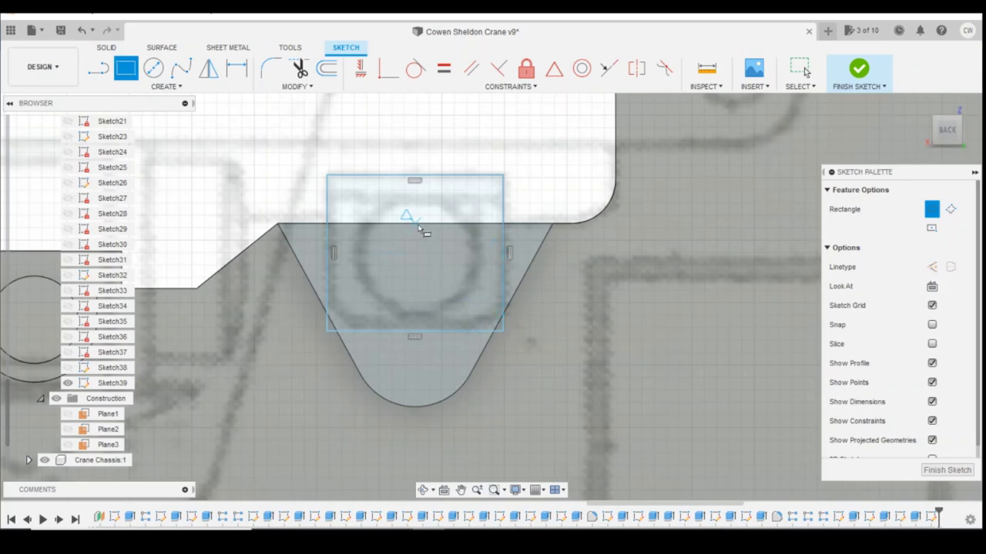
- Show Sketch38 so its circle and centre point can be referenced by the rectangle's sketch
key("d")
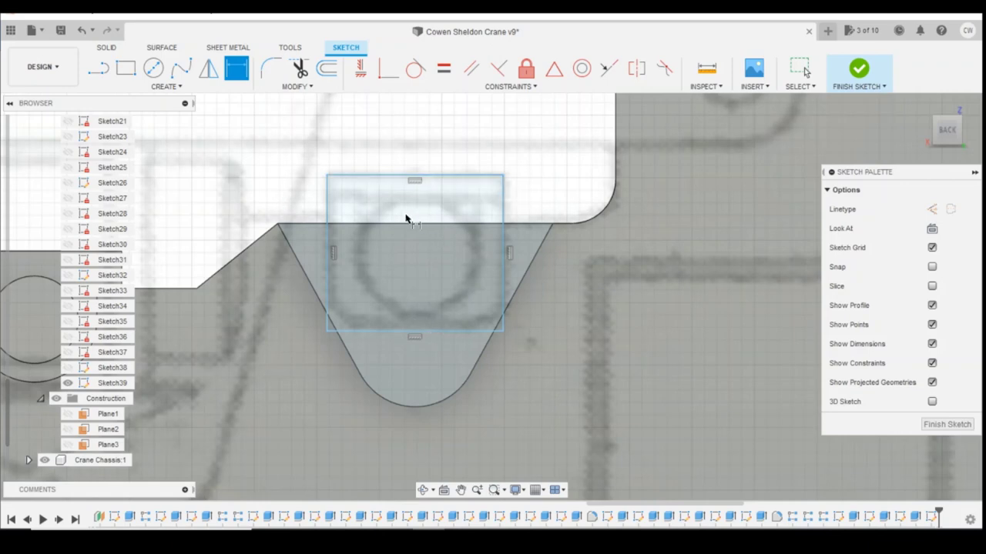
left_click(69, 368)
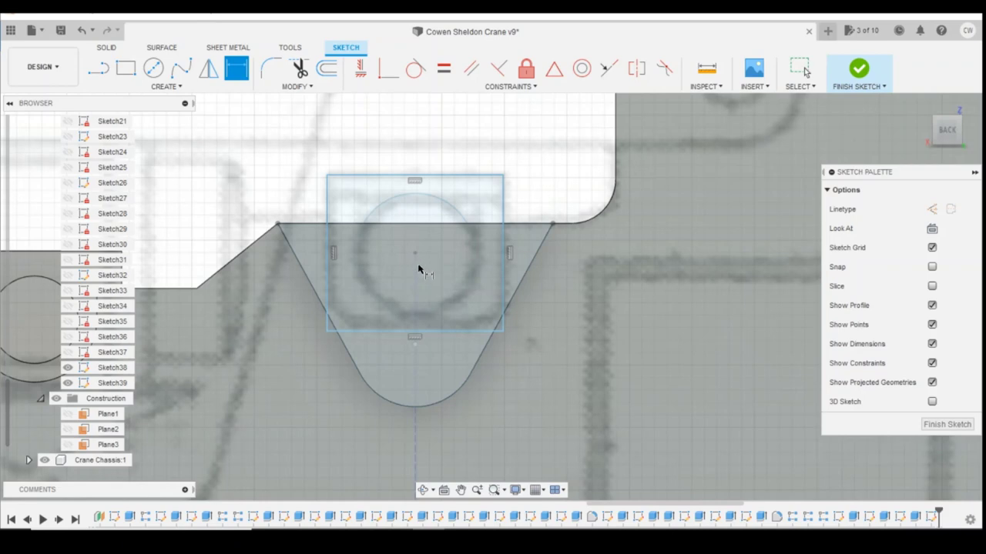
key("Escape")
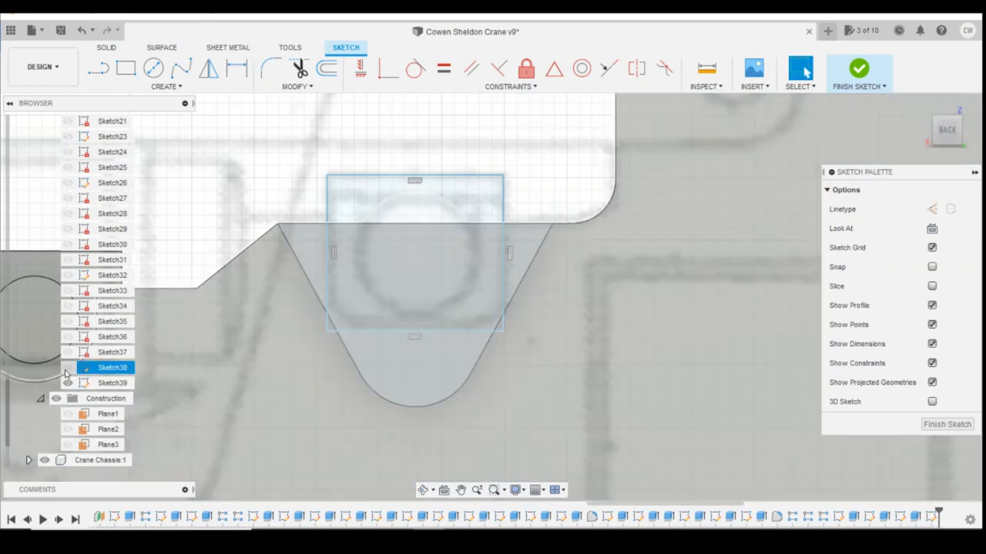
left_click(67, 368)
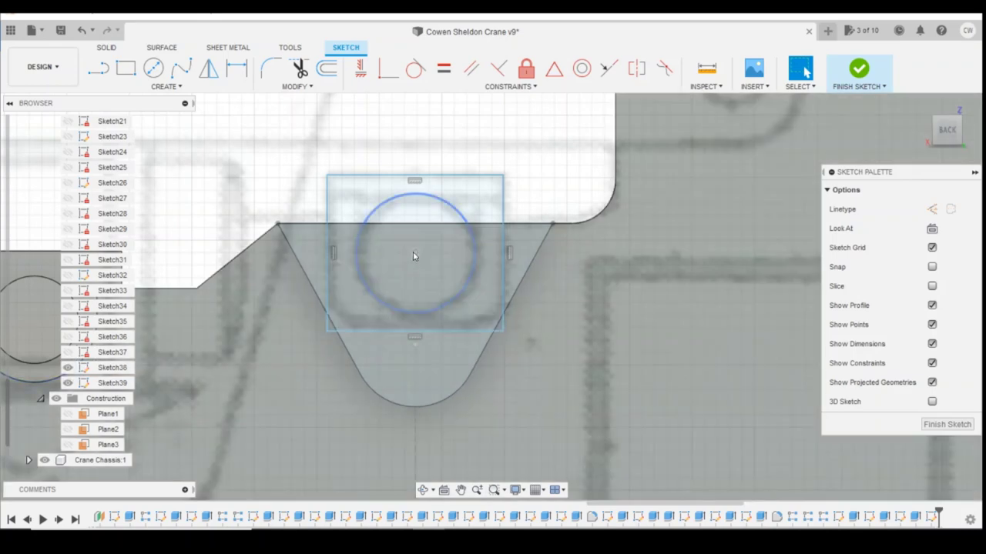
key("l")
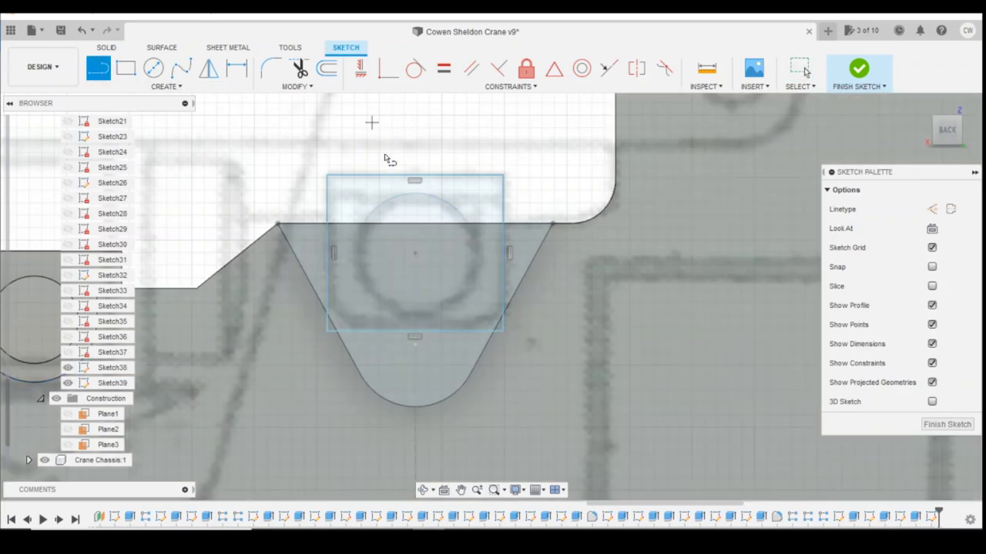
left_click(415, 178)
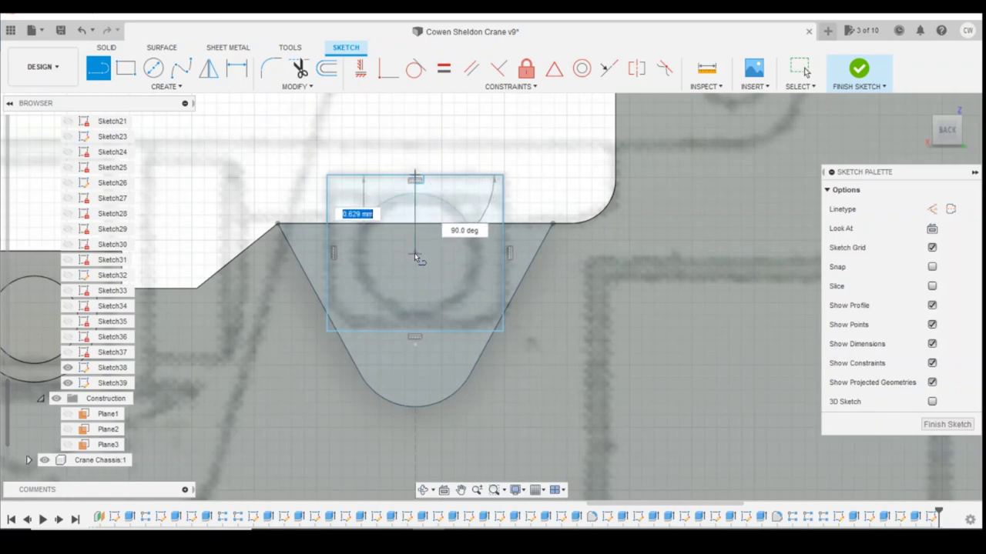
key("Escape")
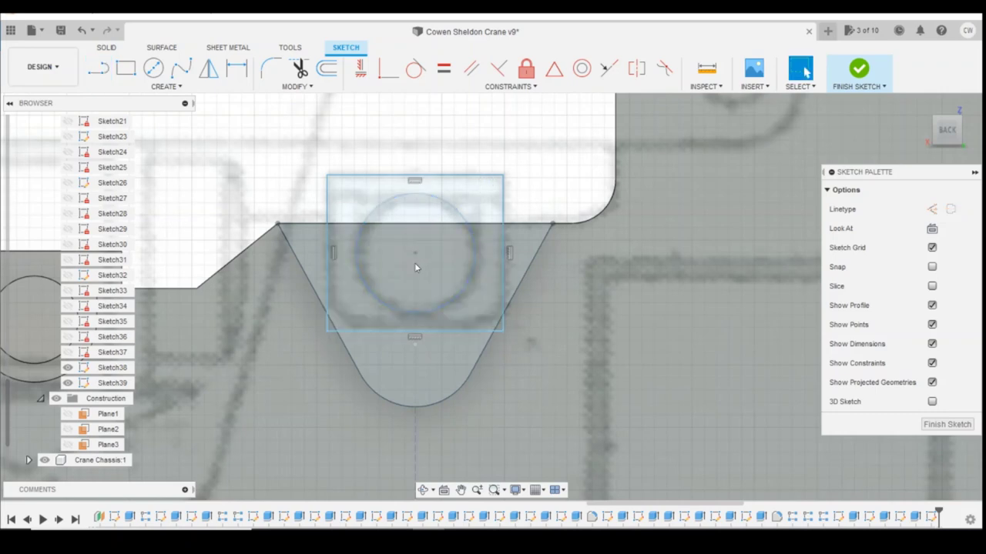
left_click(415, 252)
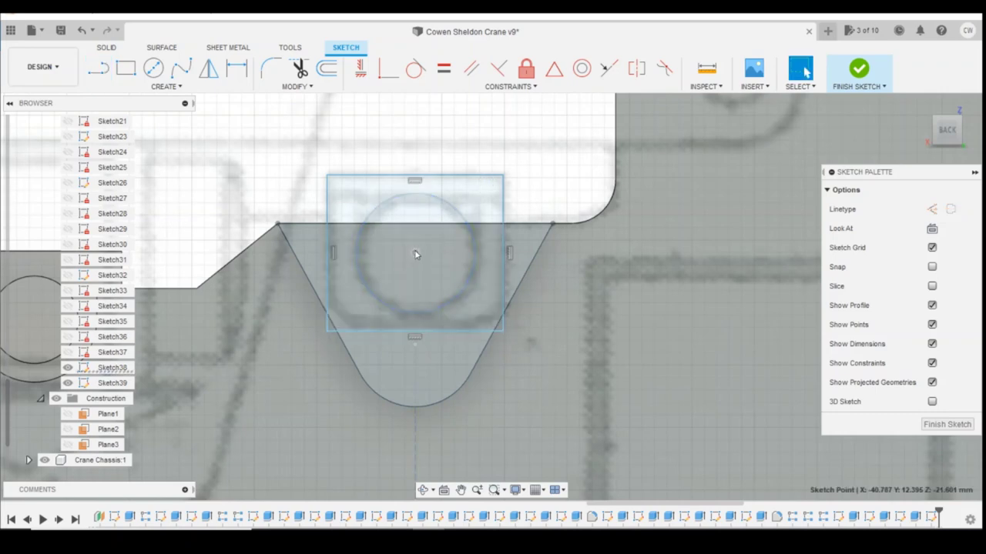
left_click_drag(414, 220, 404, 252)
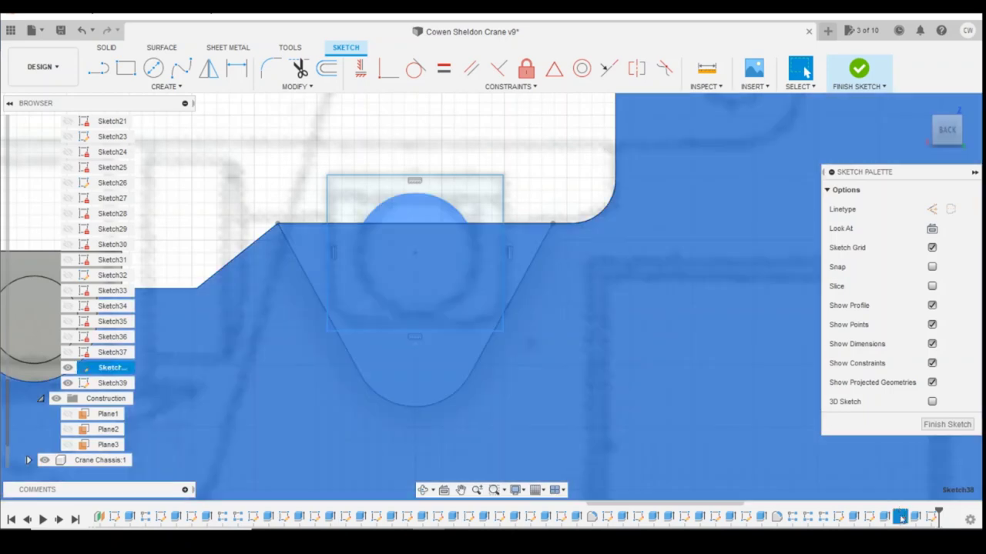
- Edit Sketch38 to add a vertical line about 0.9 mm long upward from the circle's centre, and finish the sketch
right_click(900, 518)
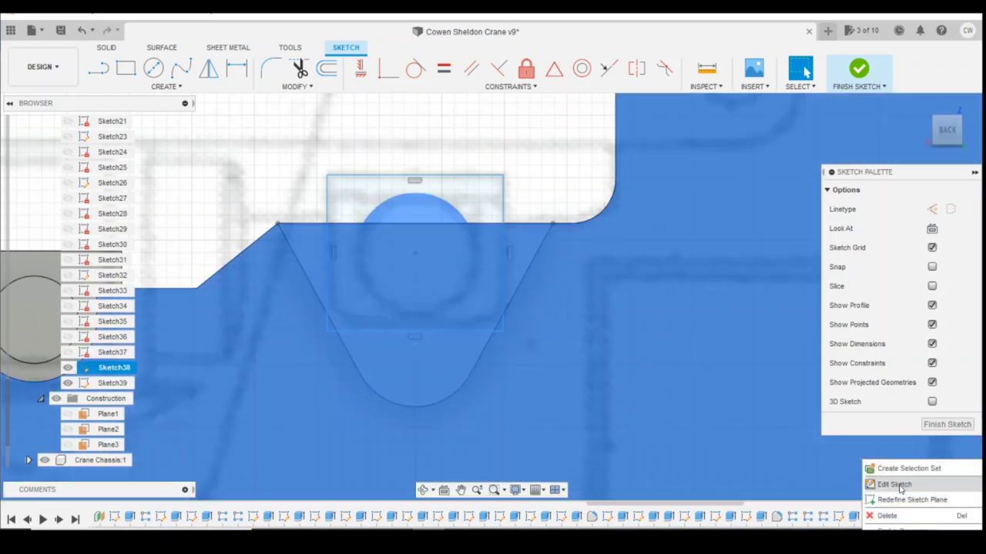
left_click(894, 485)
key("l")
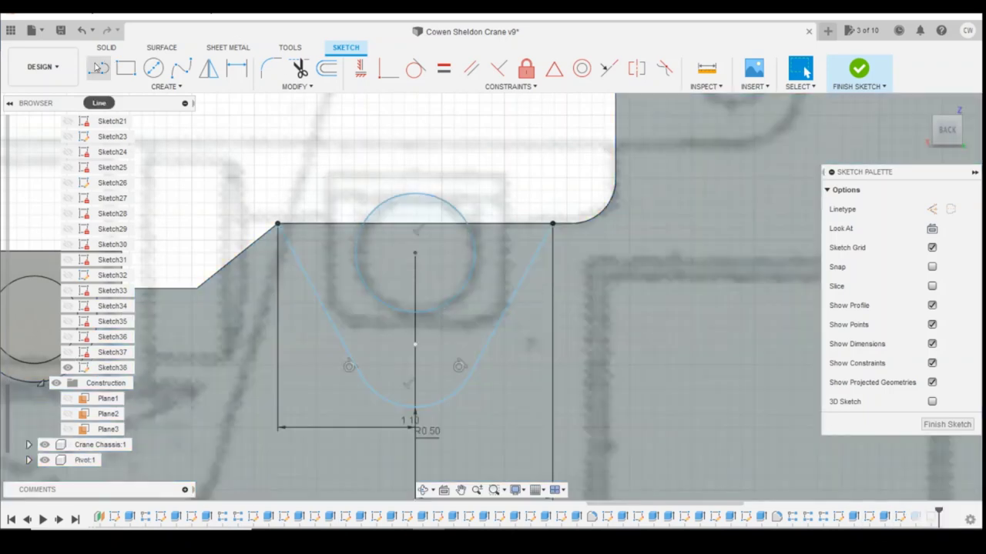
left_click(414, 240)
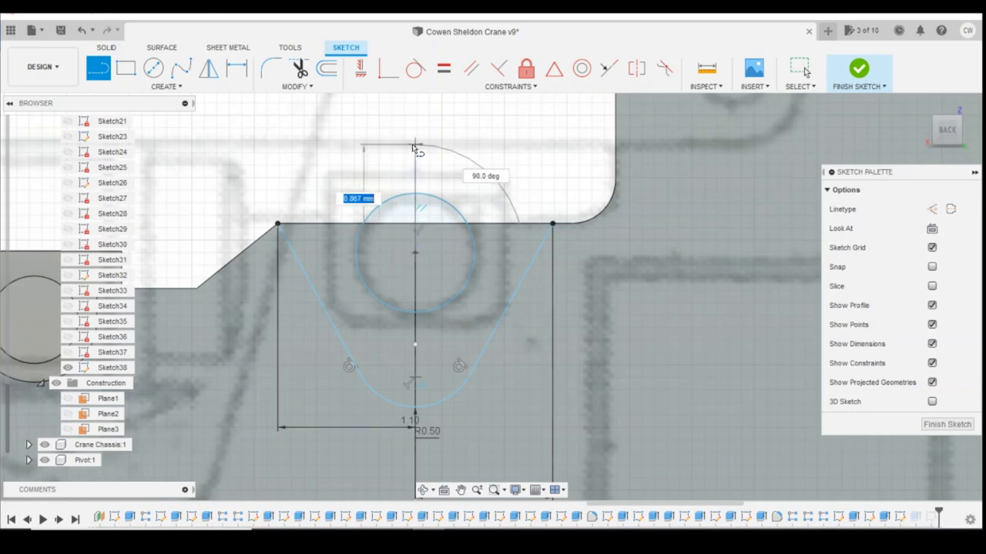
left_click(414, 141)
key("Escape")
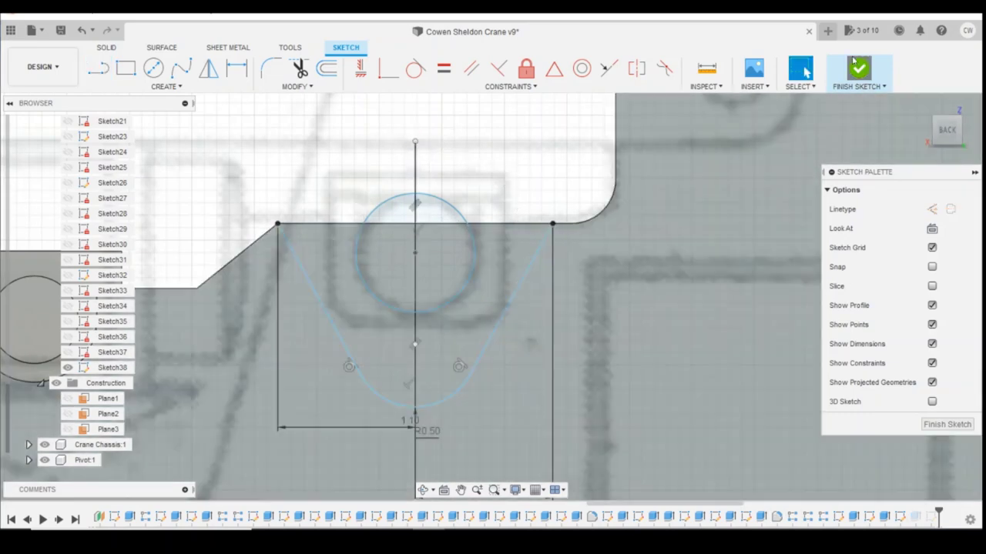
left_click(855, 68)
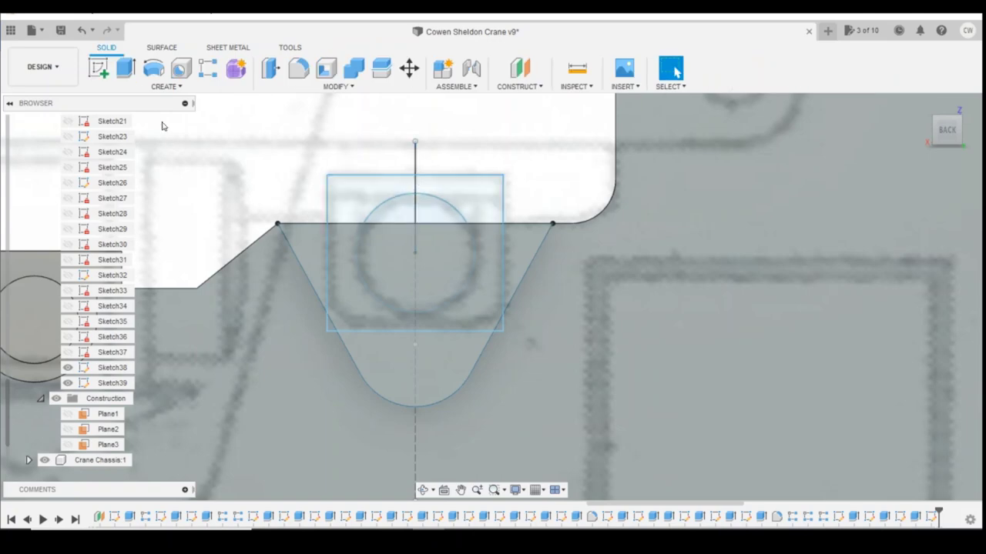
- Reopen the rectangle's sketch and dimension the rectangle's left side 0.7 mm from the vertical centre line
right_click(936, 517)
left_click(924, 388)
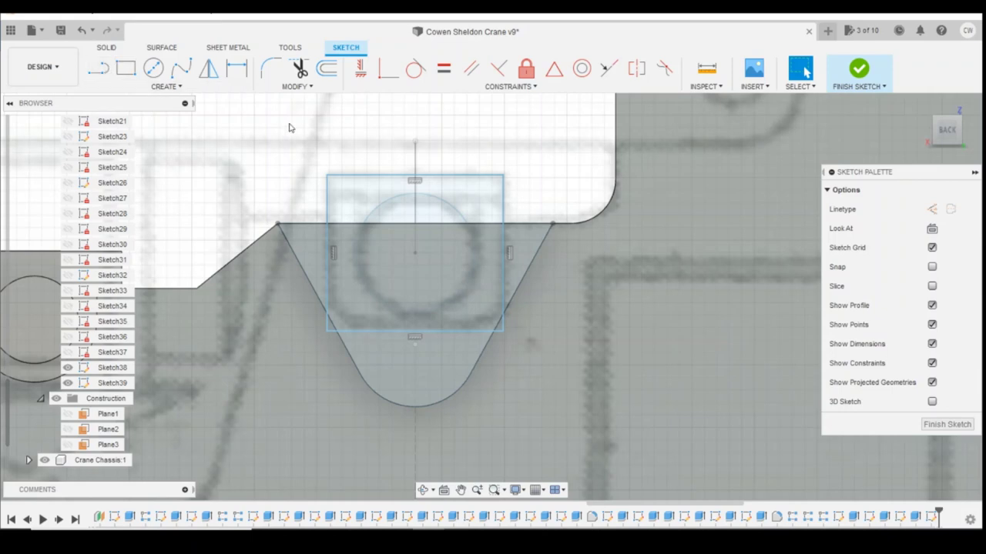
key("d")
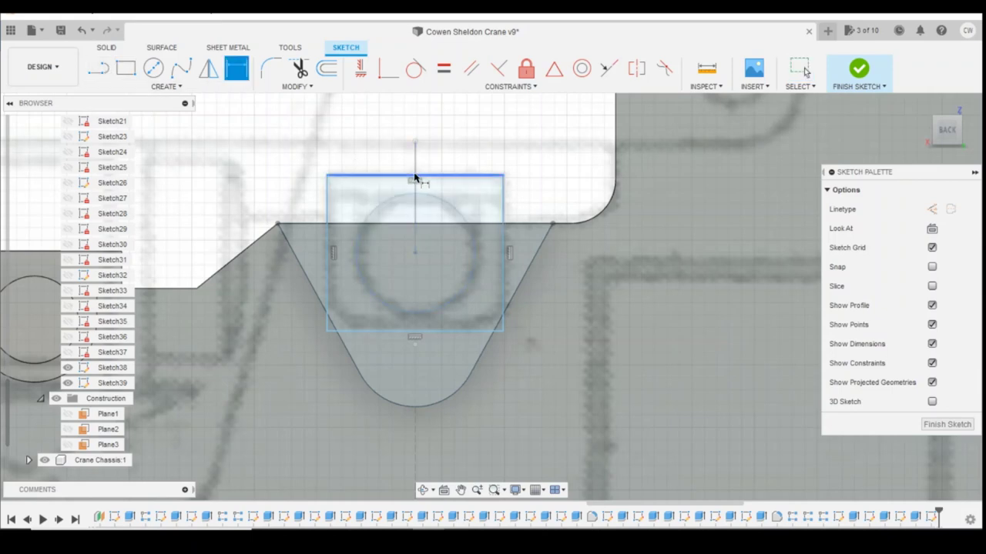
left_click(415, 164)
left_click(327, 177)
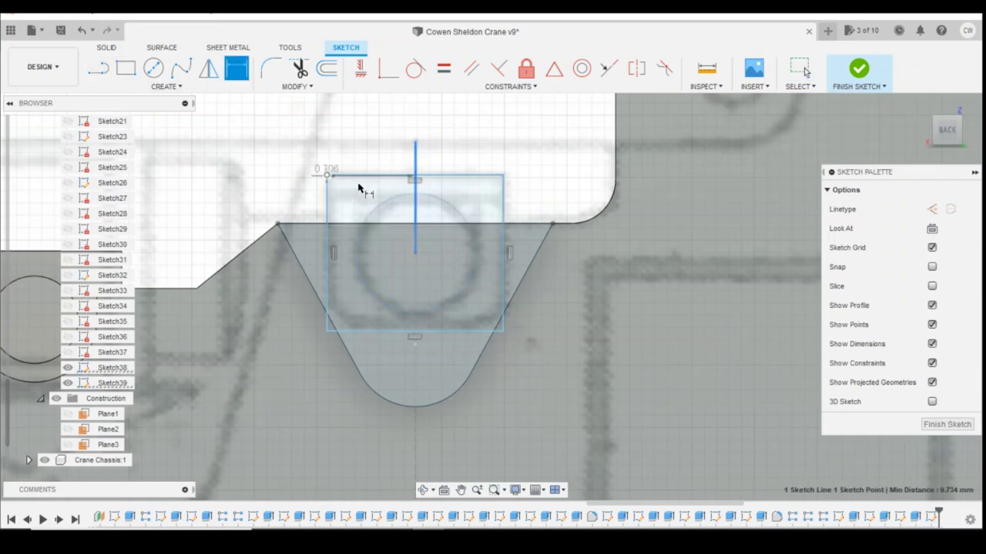
left_click(392, 194)
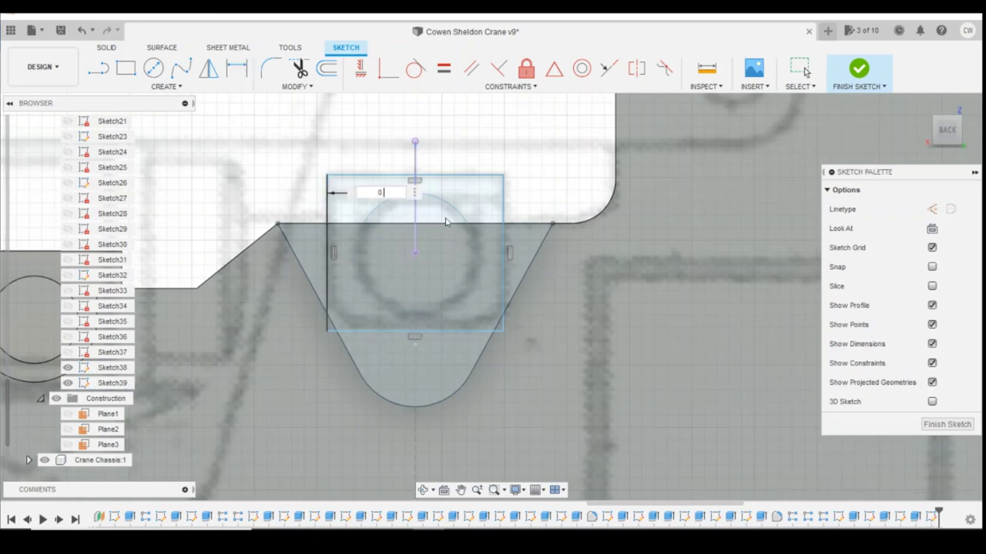
type("0.7")
key("Return")
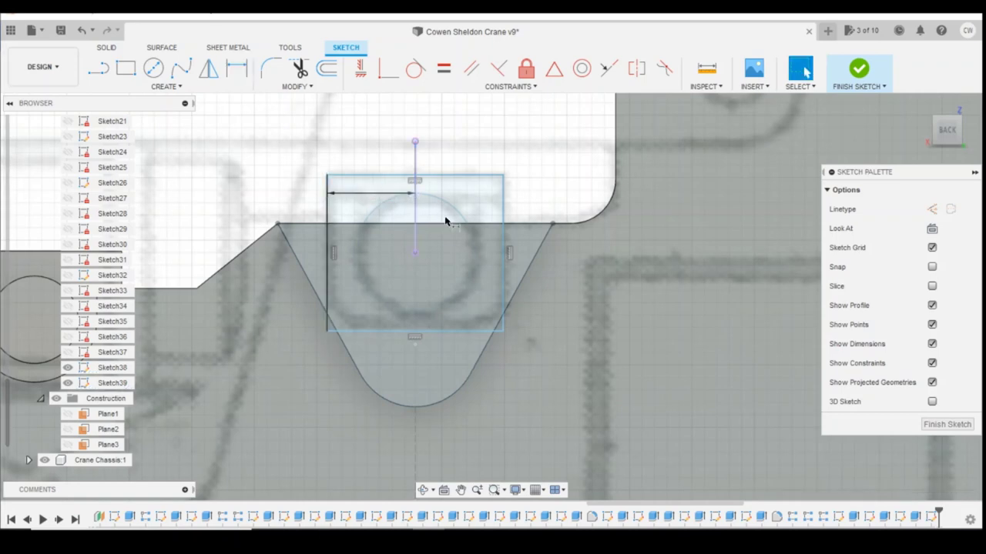
left_click(415, 166)
left_click(503, 175)
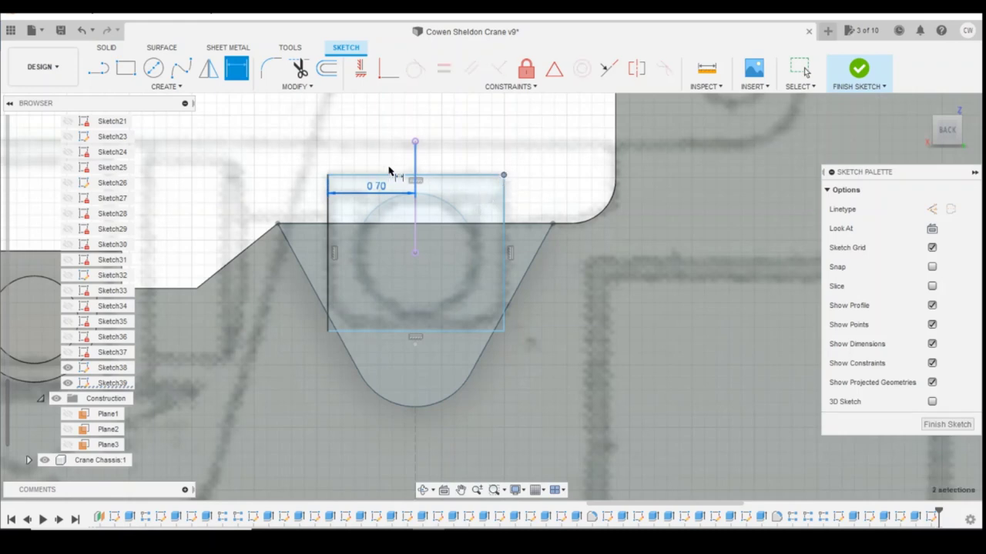
left_click(415, 165)
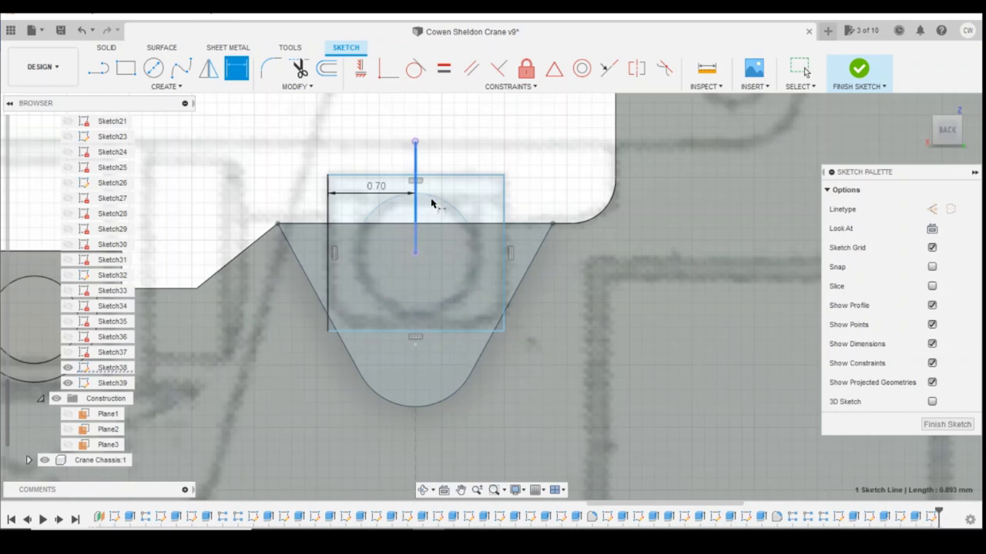
key("Escape")
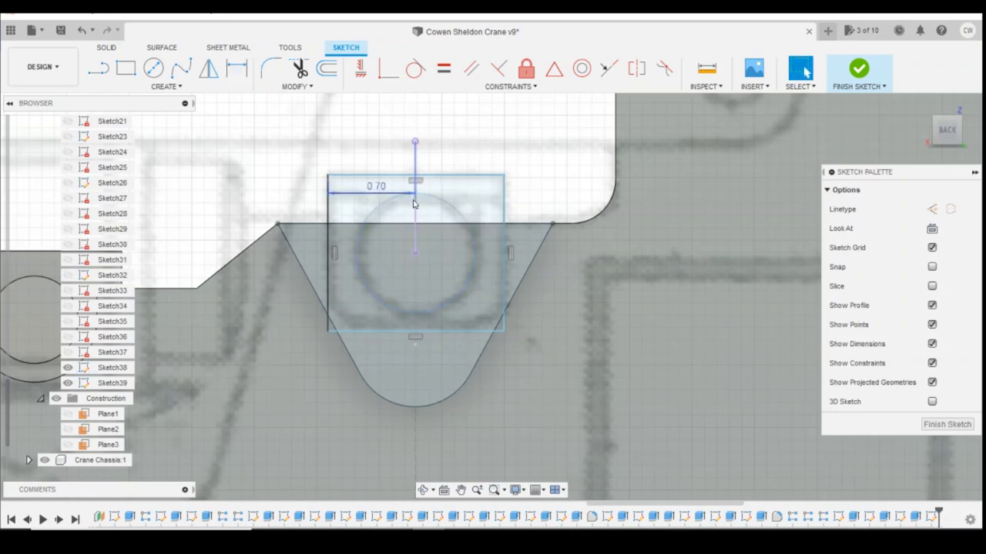
- Dimension the rectangle's right side 0.7 mm from the vertical centre line
key("d")
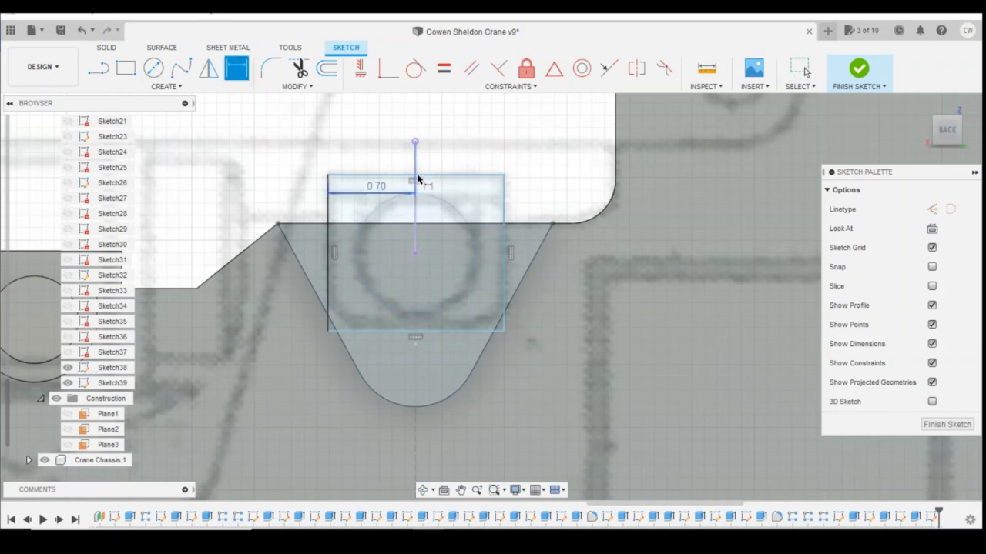
left_click(504, 179)
left_click(515, 198)
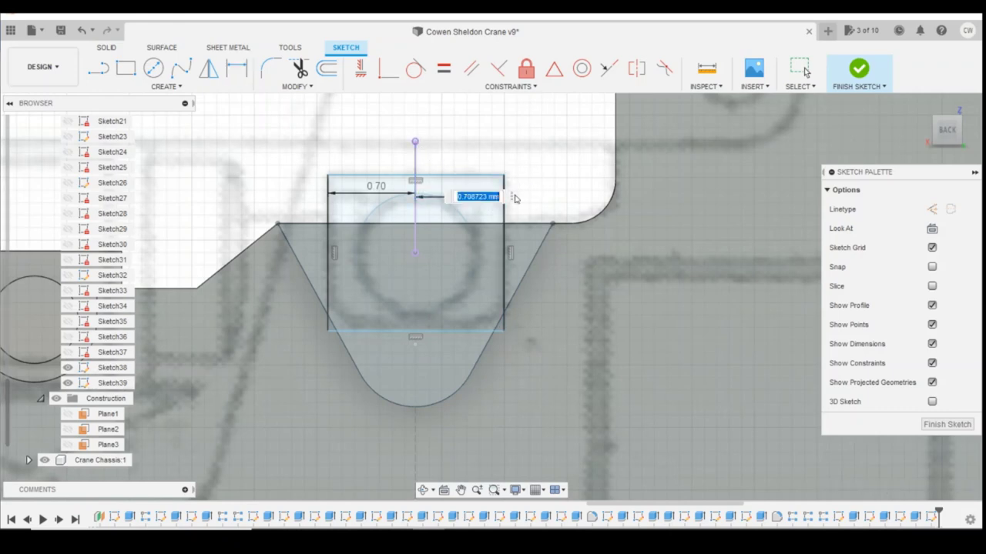
type("0.7")
key("Return")
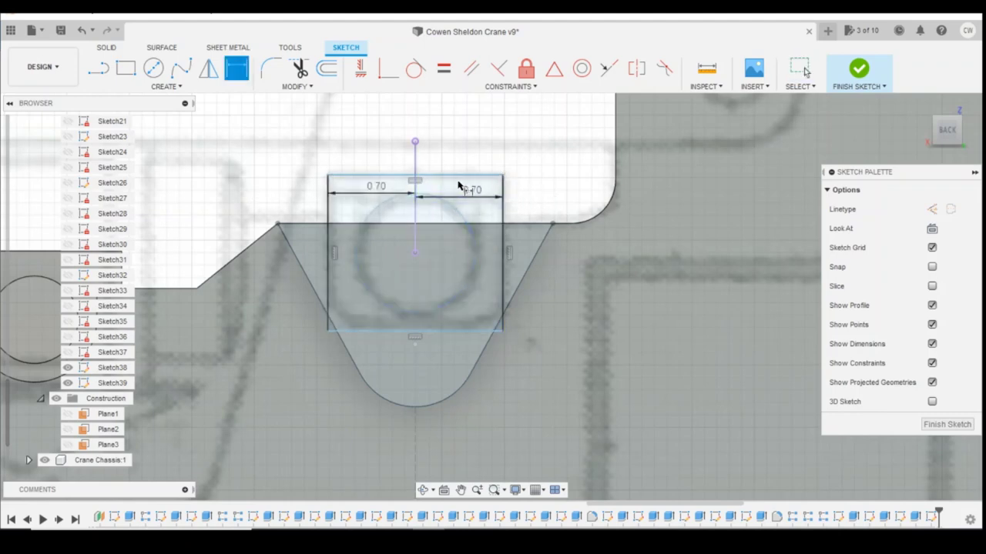
left_click(462, 178)
left_click(466, 227)
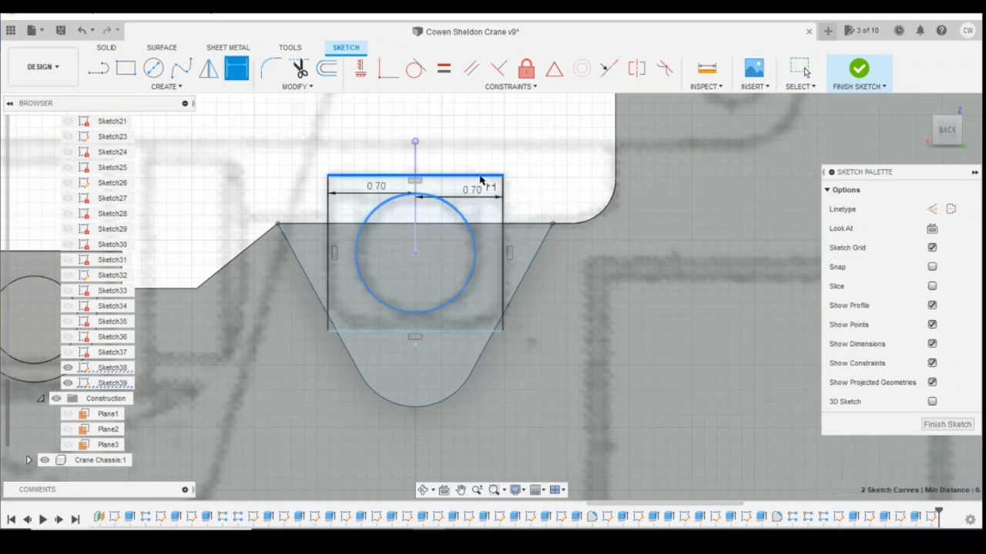
left_click(531, 224)
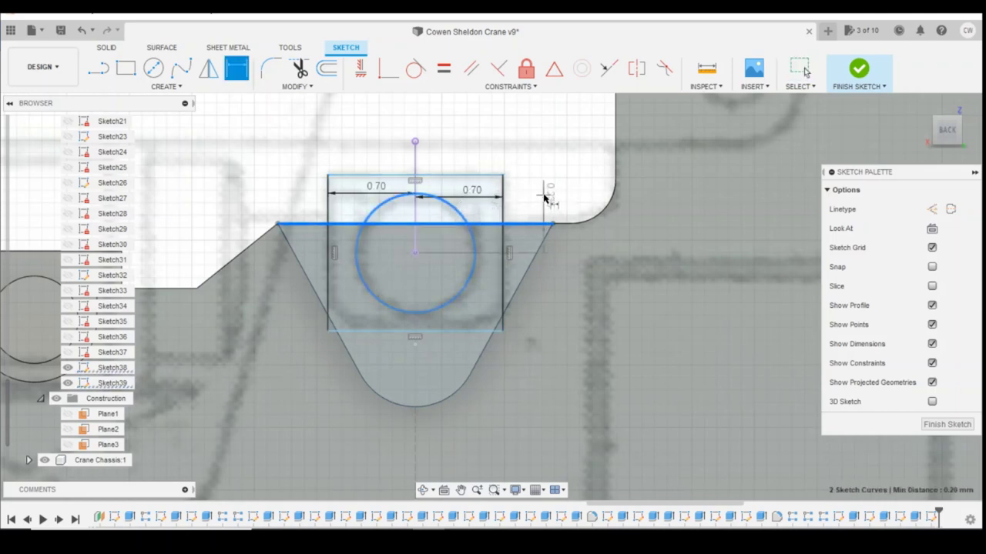
key("Escape")
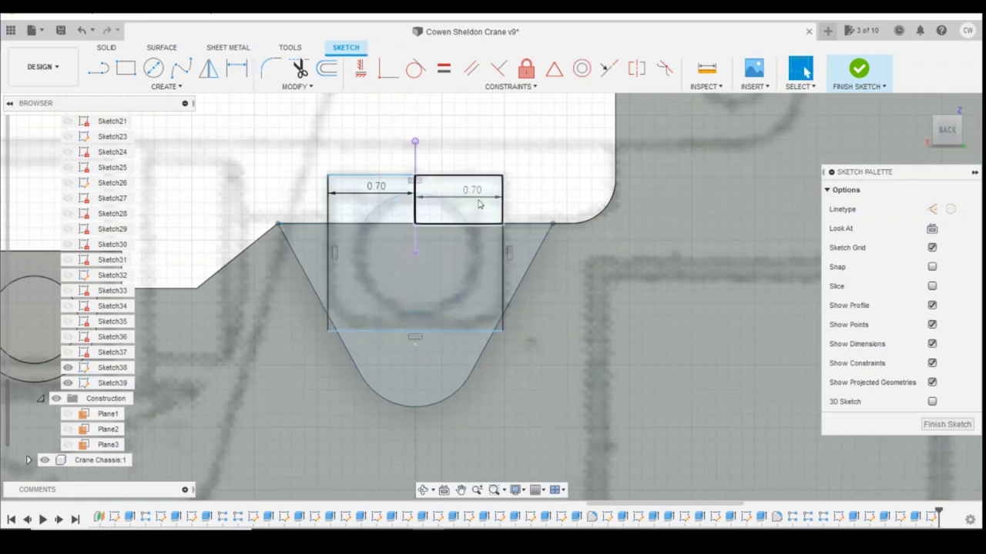
- Dimension the rectangle's upper edge 0.3 mm above the straight top edge of the V-shaped plate
key("d")
left_click(485, 177)
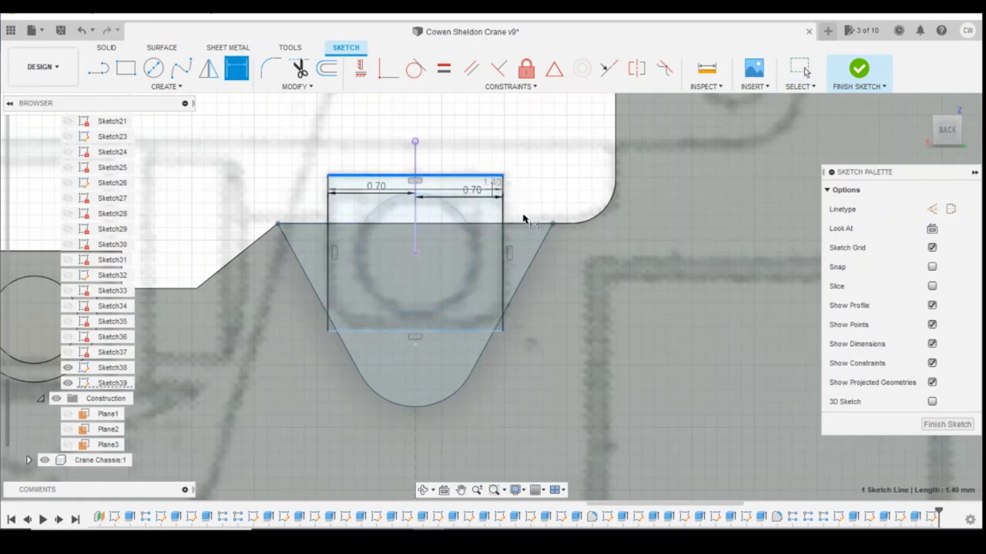
left_click(537, 222)
left_click(541, 204)
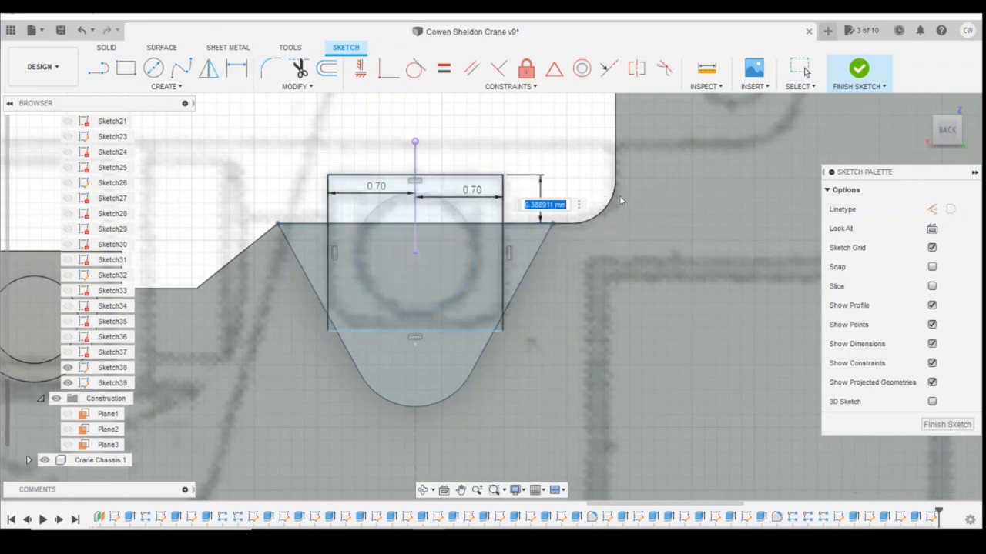
type("0.3")
key("Return")
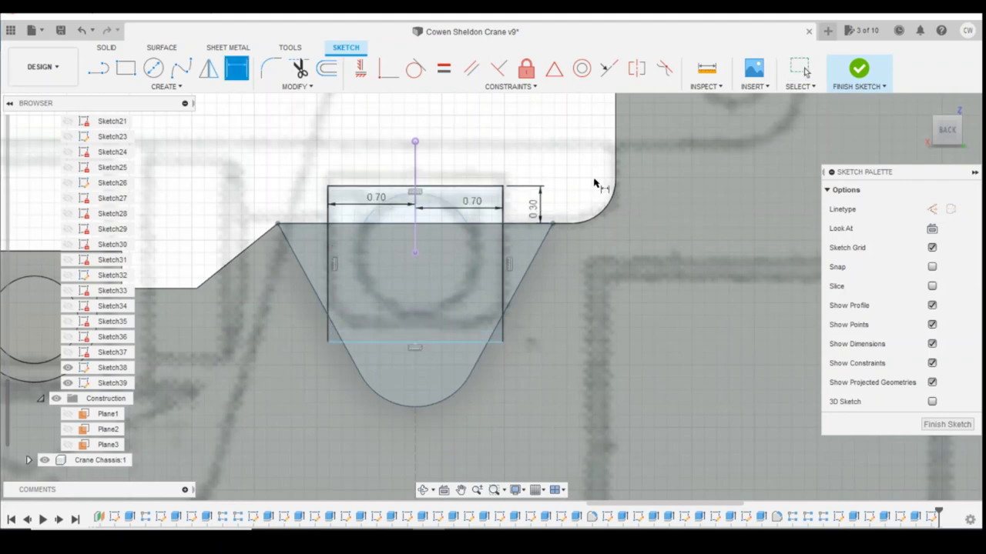
- Dimension the rectangle's height, first as 1 mm and finally as 1.1 mm
left_click(505, 273)
left_click(578, 272)
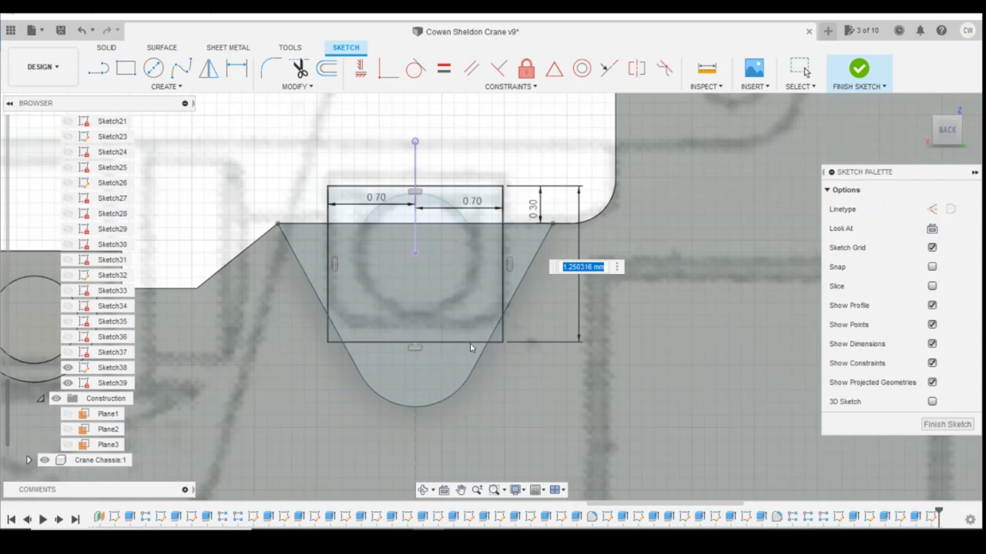
type("1")
key("Return")
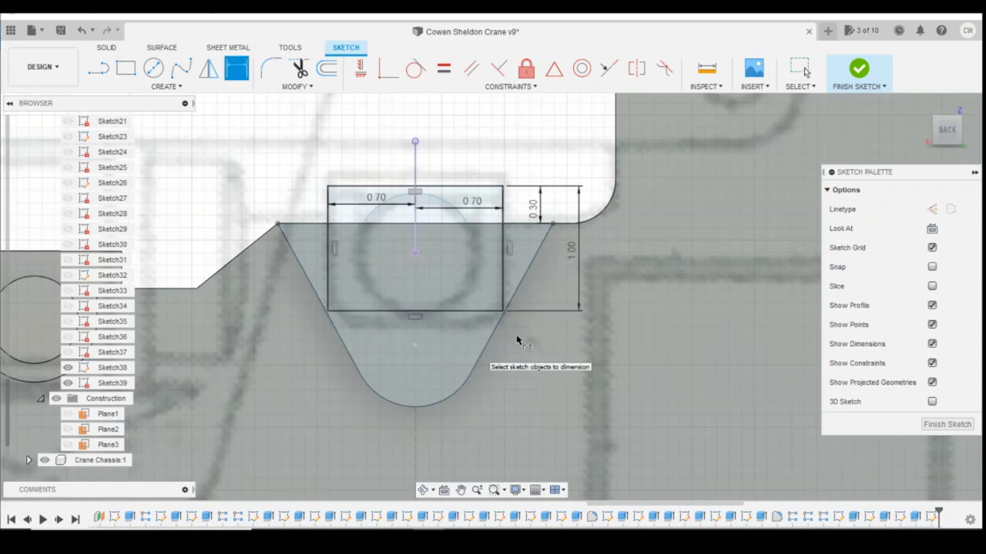
double_click(571, 248)
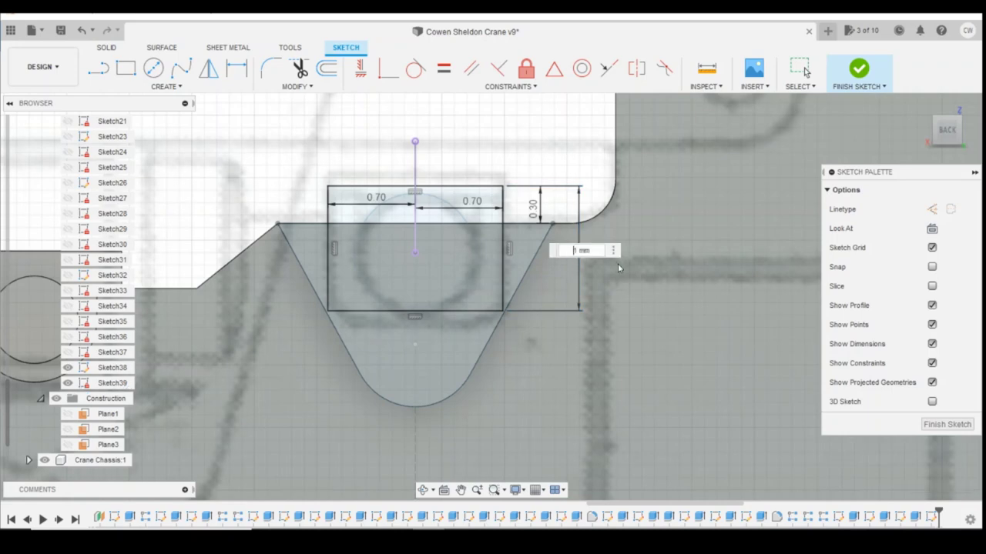
type("1.1")
key("Return")
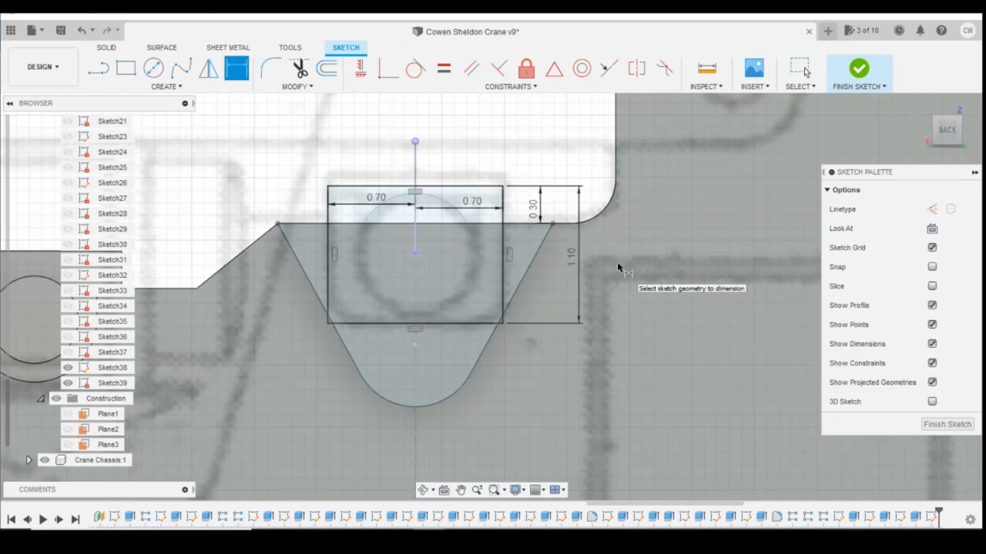
- Fillet the rectangle's two lower corners with a 0.3 mm radius
left_click(270, 67)
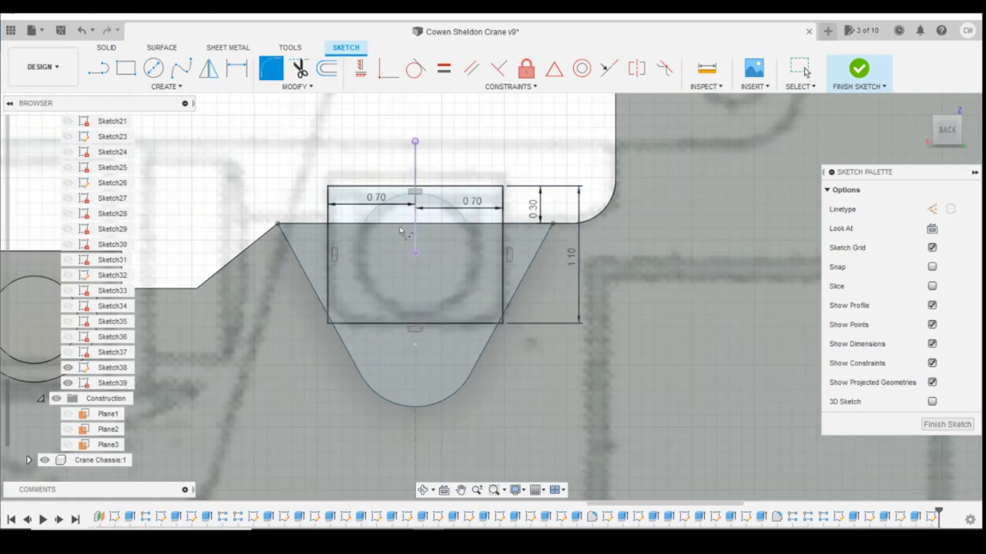
left_click(502, 325)
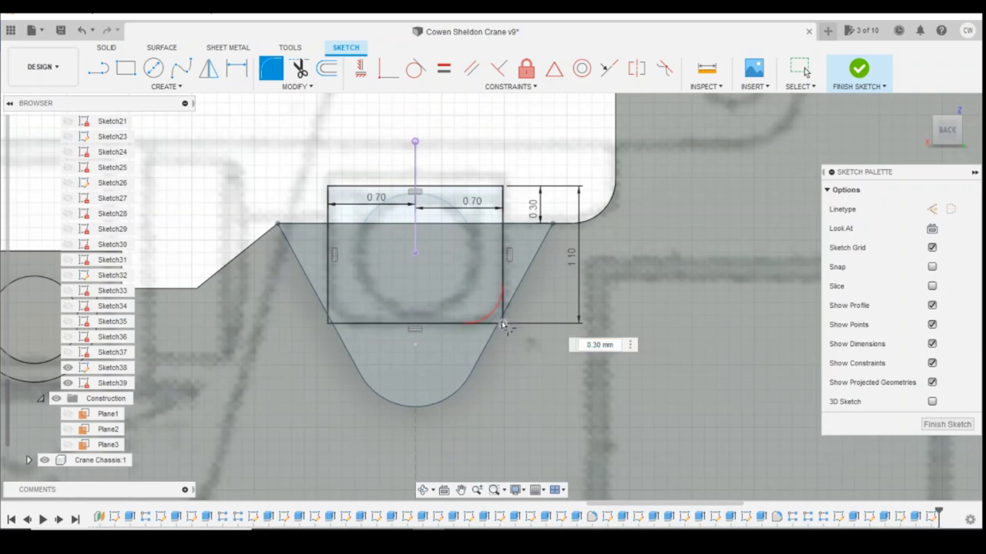
left_click(342, 326)
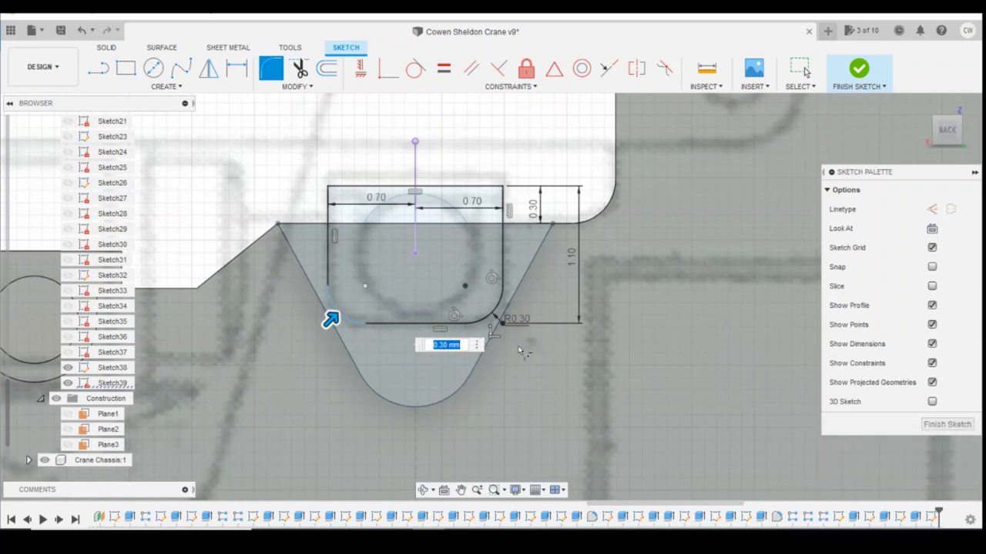
key("Escape")
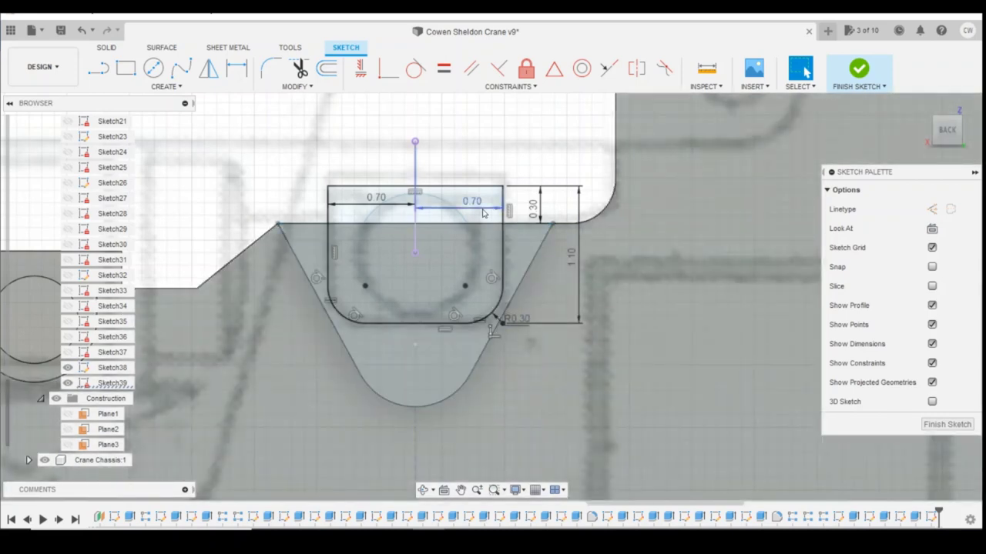
- Extrude the three profiles of the rounded rectangle in two directions, with 0.2 mm on the first side
left_click(492, 259)
left_click(482, 221, "shift")
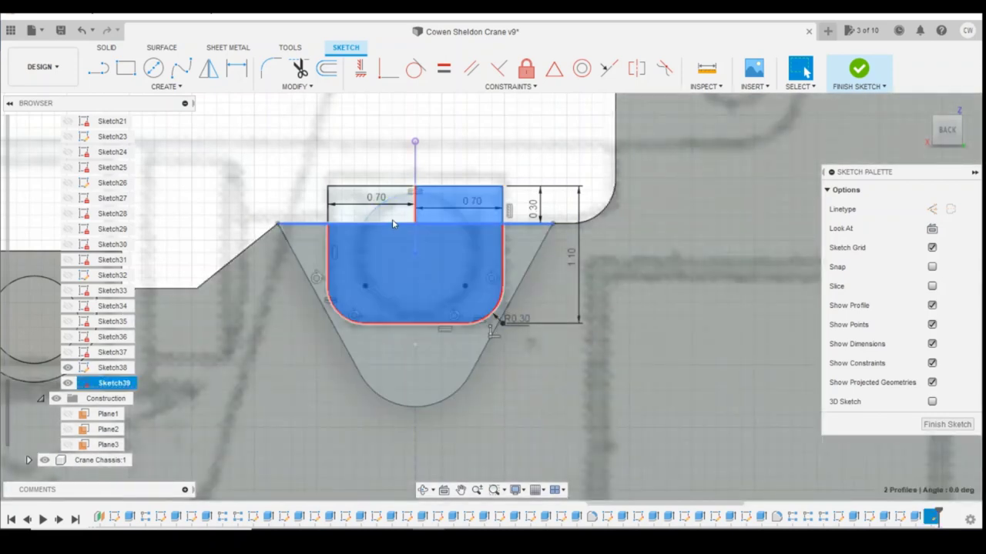
left_click(395, 218, "shift")
right_click(395, 220)
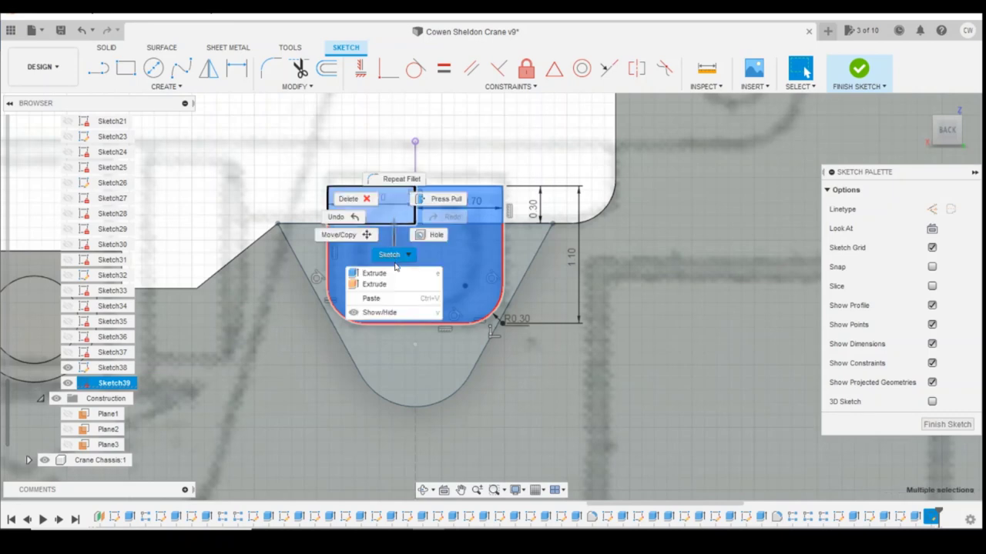
left_click(374, 273)
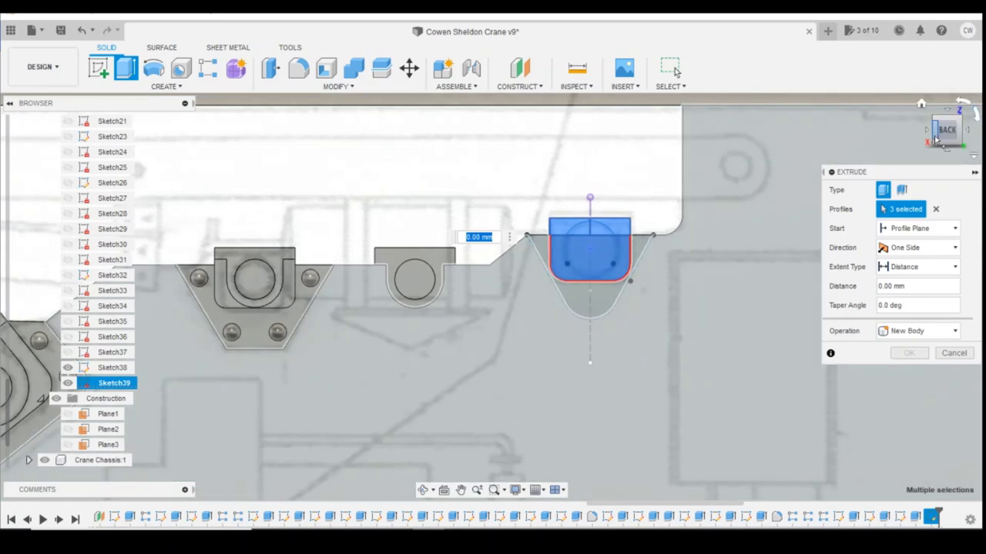
left_click_drag(946, 133, 972, 150)
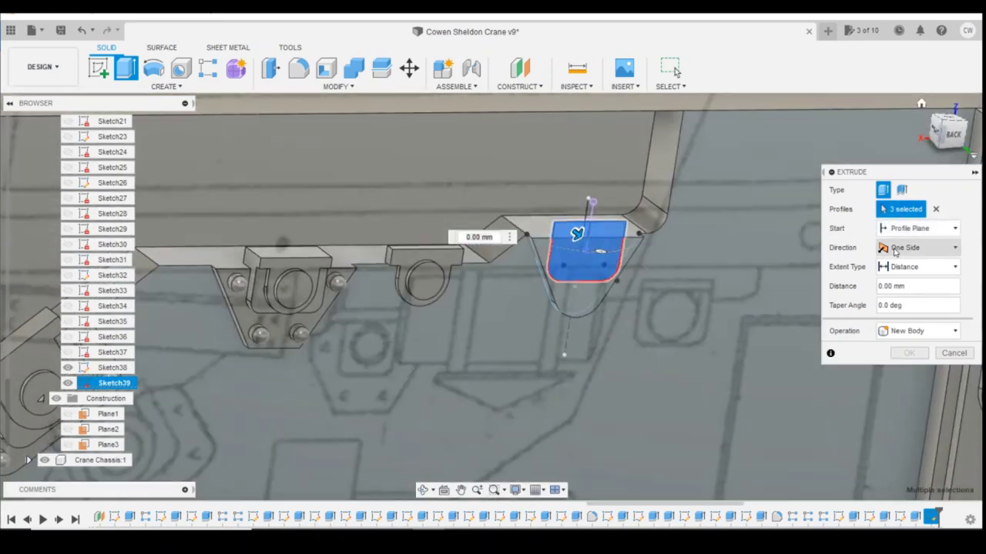
left_click(904, 248)
left_click(903, 279)
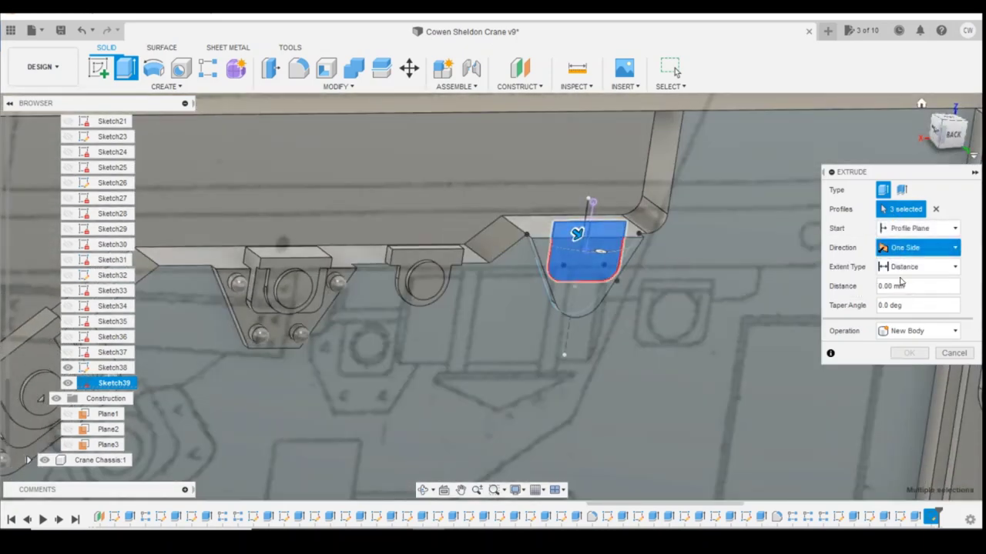
left_click_drag(577, 235, 583, 238)
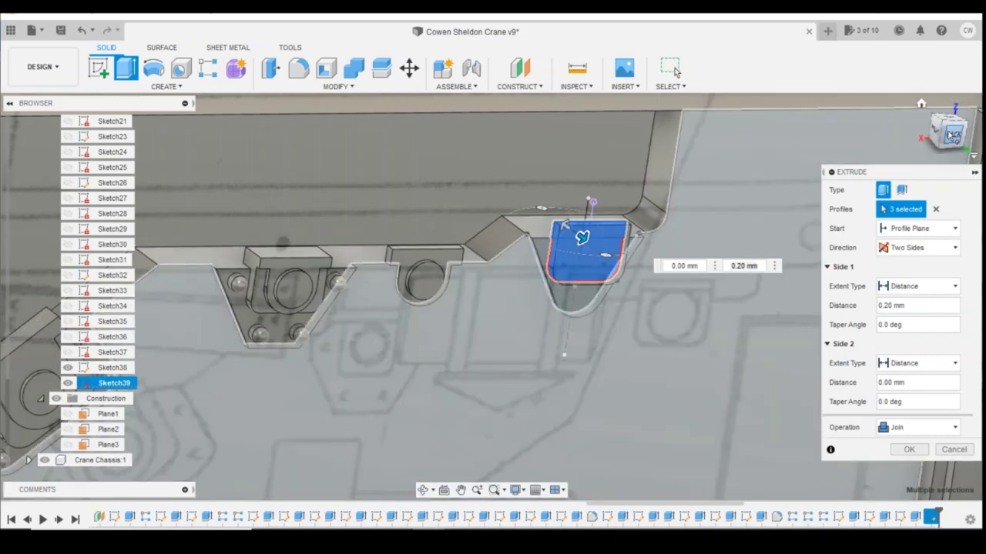
middle_click_drag(491, 297, 527, 293, "shift")
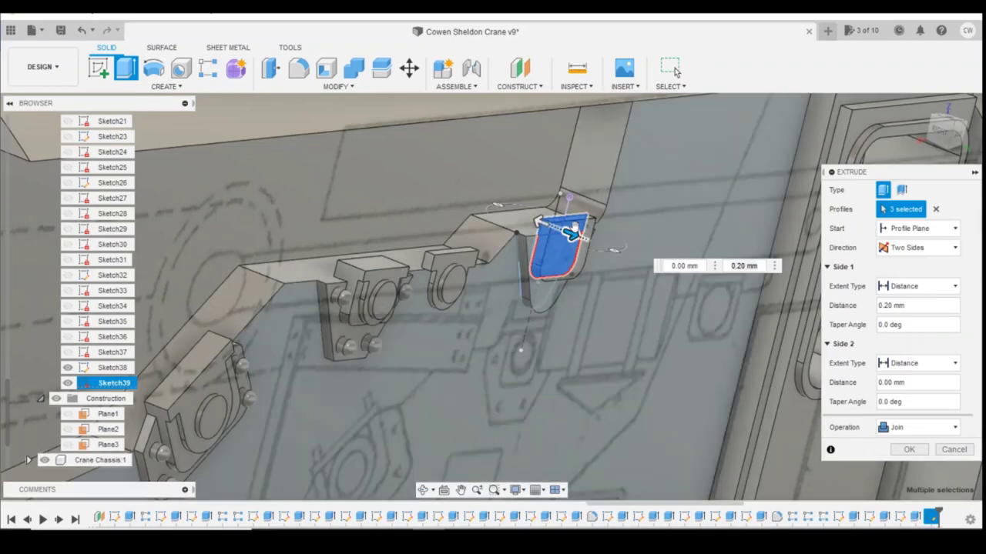
left_click_drag(573, 228, 563, 232)
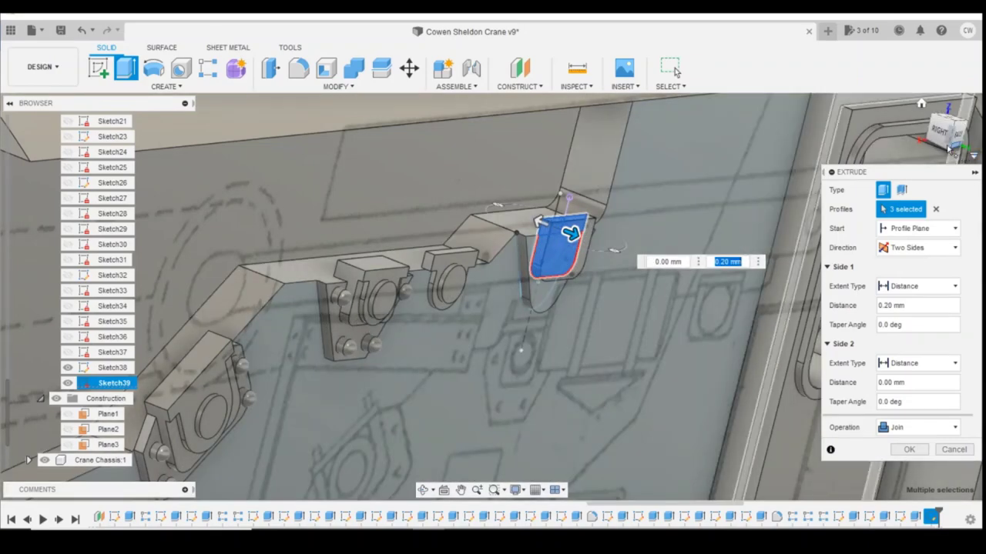
- Set the rounded rectangle's second-side extrusion to 0.3 mm and join it to the existing body
left_click_drag(944, 134, 861, 174)
key("Tab")
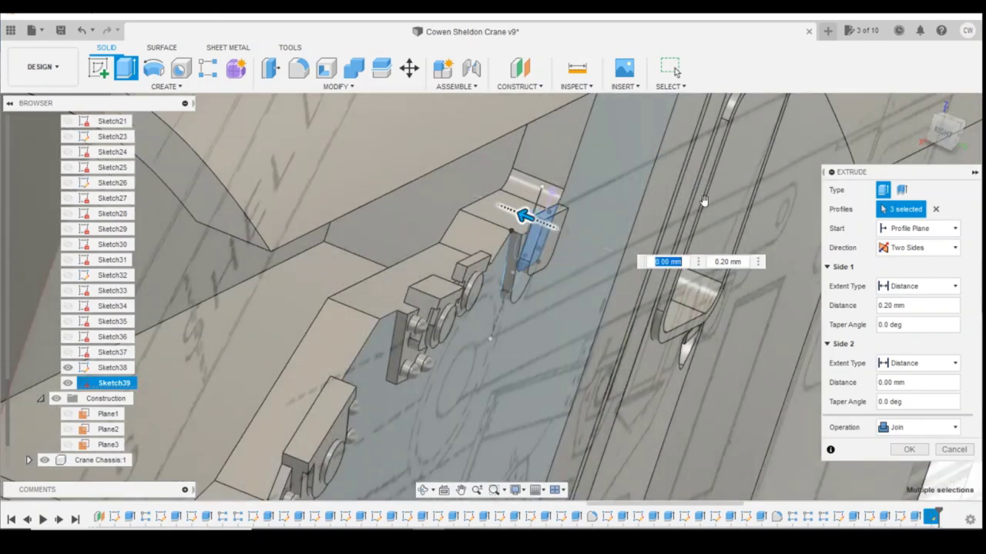
middle_click_drag(930, 144, 972, 132, "shift")
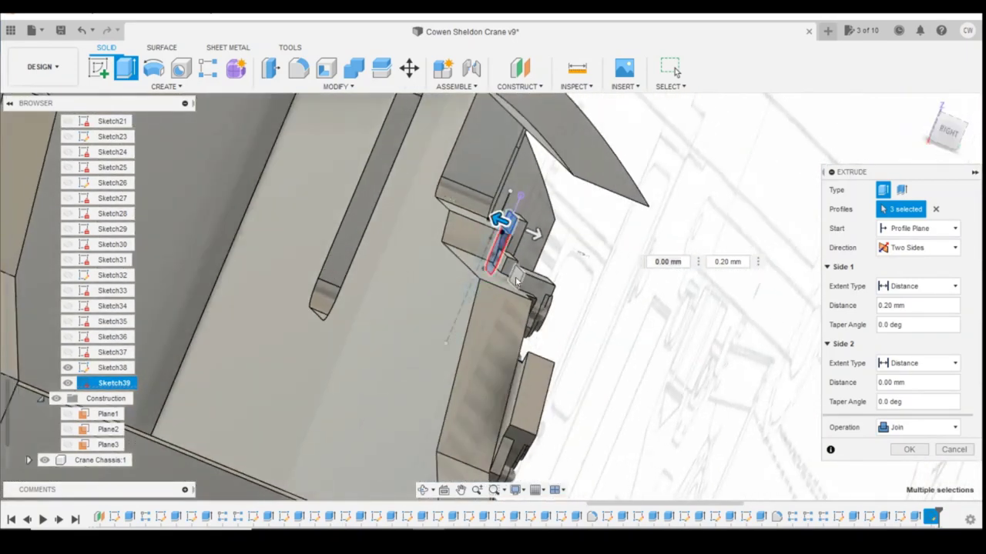
left_click_drag(499, 220, 484, 213)
left_click(918, 426)
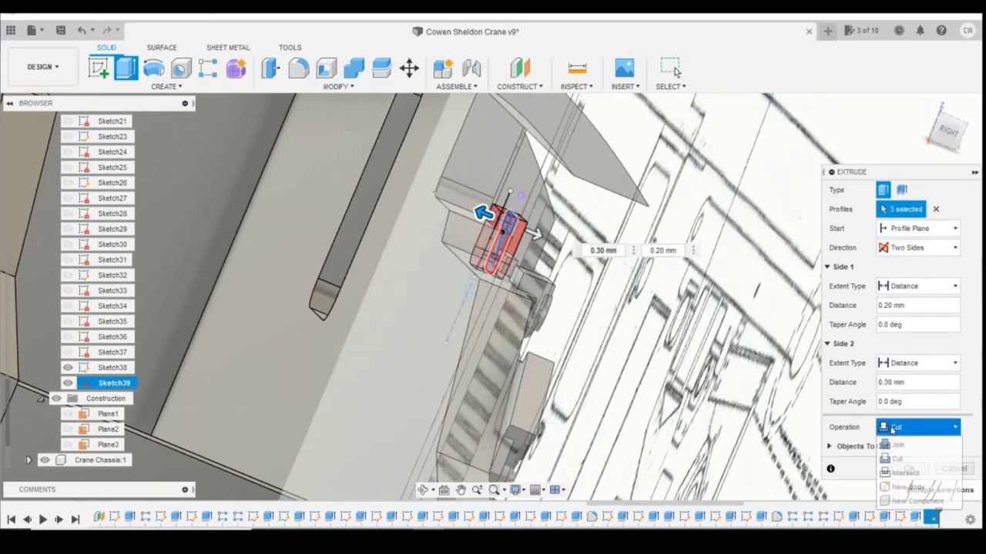
left_click(897, 441)
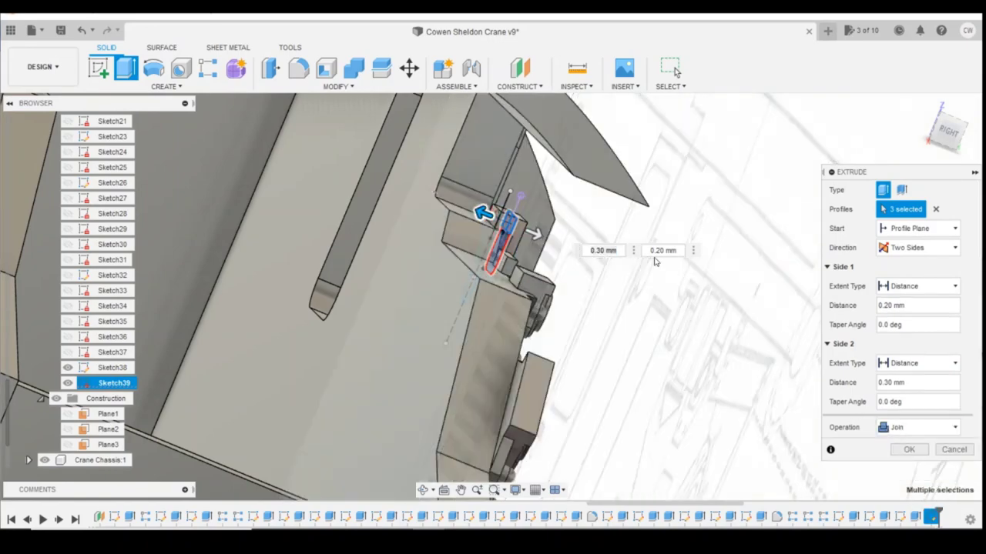
left_click(949, 131)
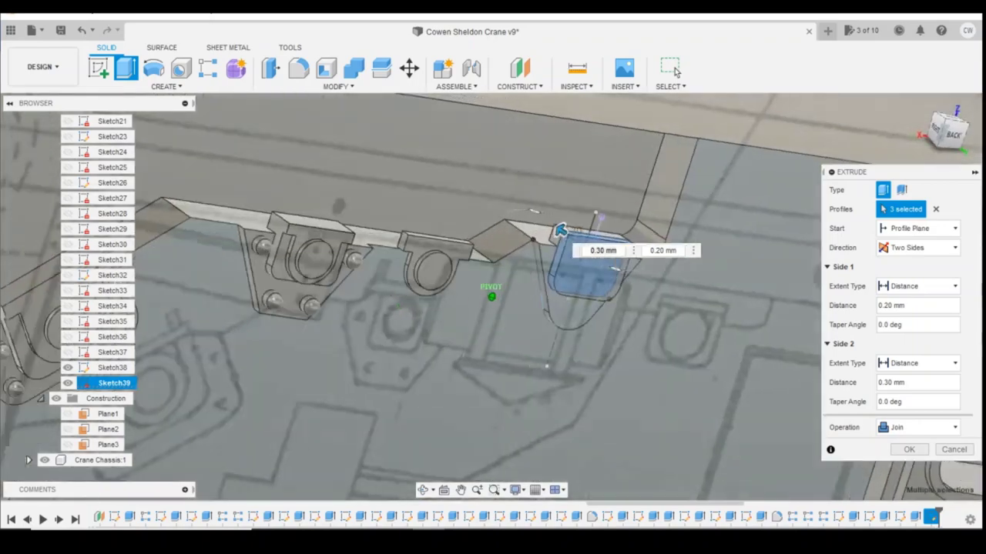
left_click_drag(949, 130, 876, 181)
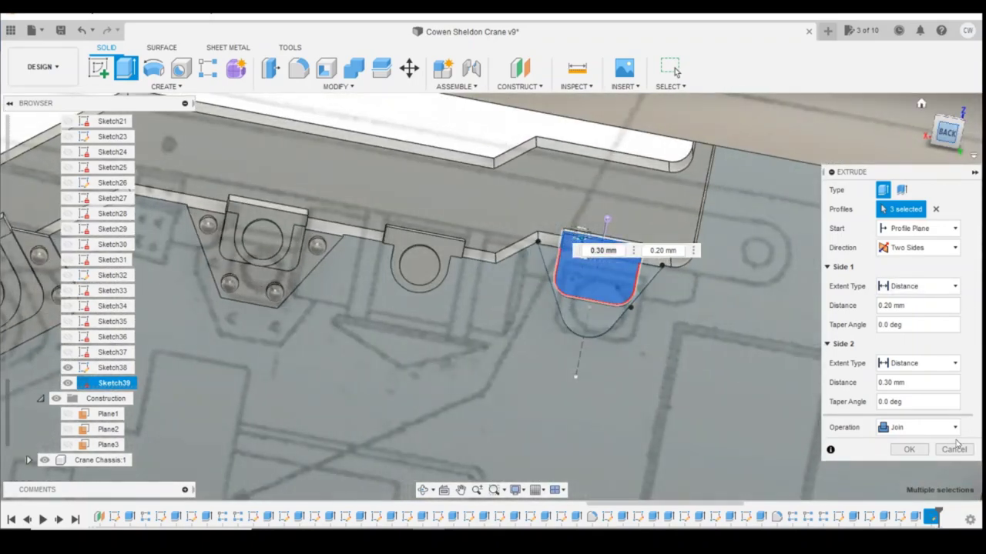
left_click(909, 449)
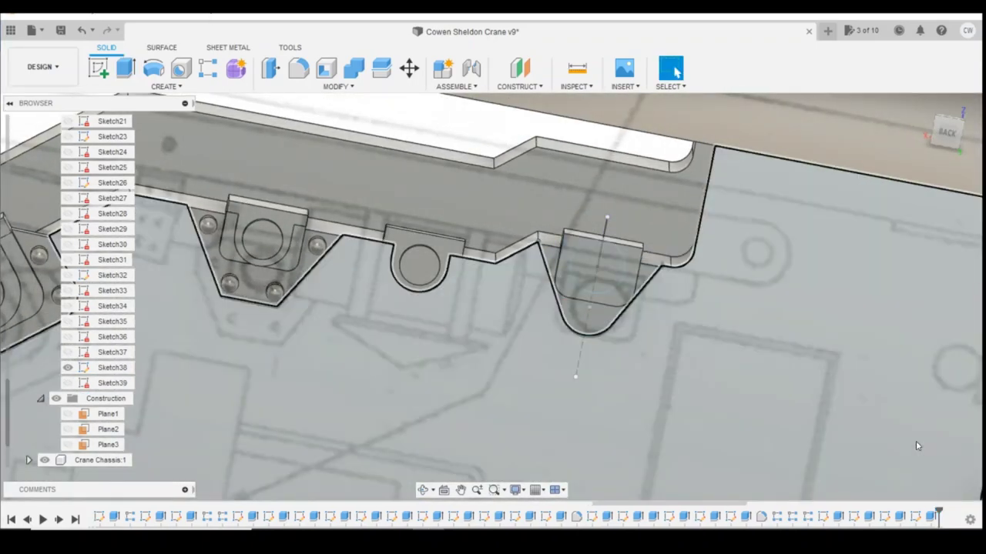
- Check the third housing against the yellow crane's reference photo in Photos and return to the Fusion 360 model
left_click(947, 131)
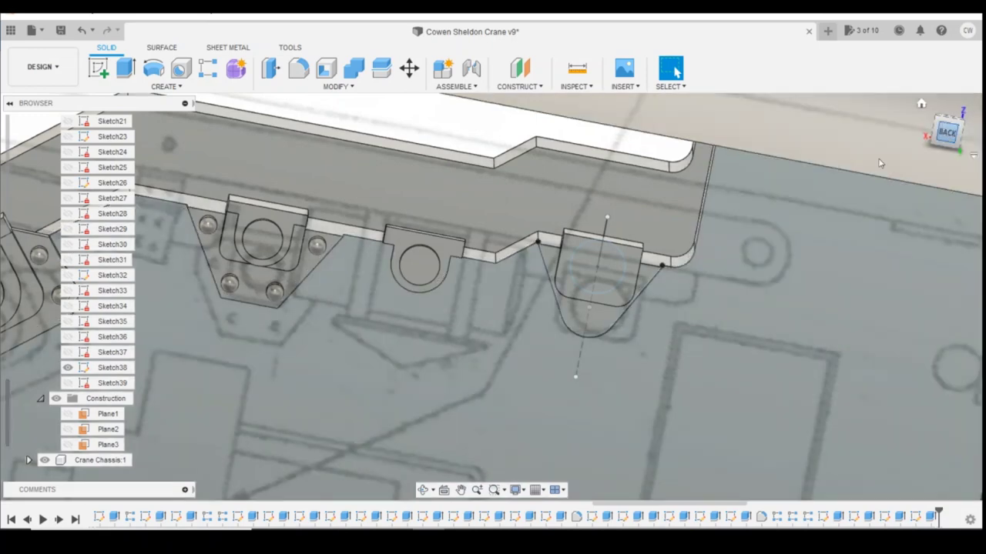
scroll(585, 258, "up", 3)
scroll(583, 286, "down", 2)
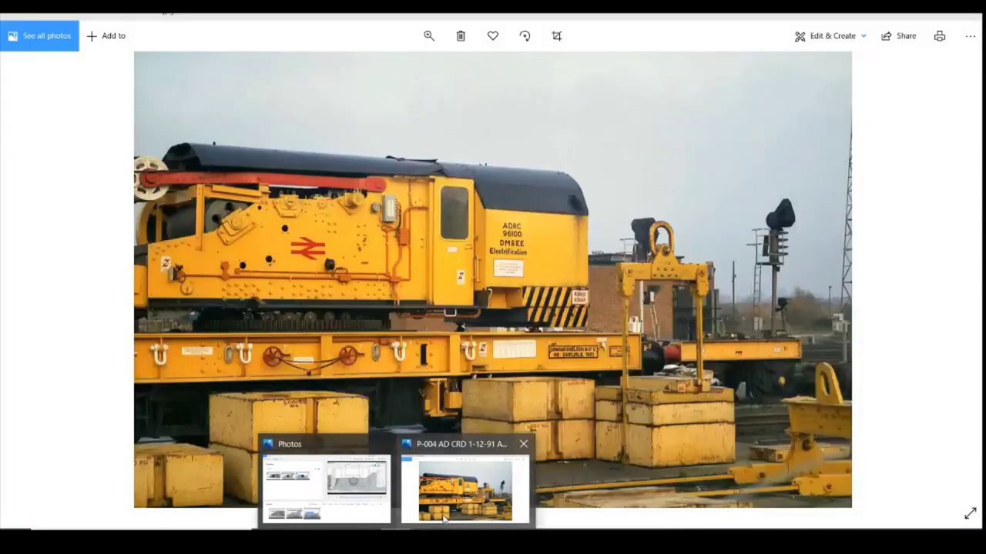
left_click(465, 493)
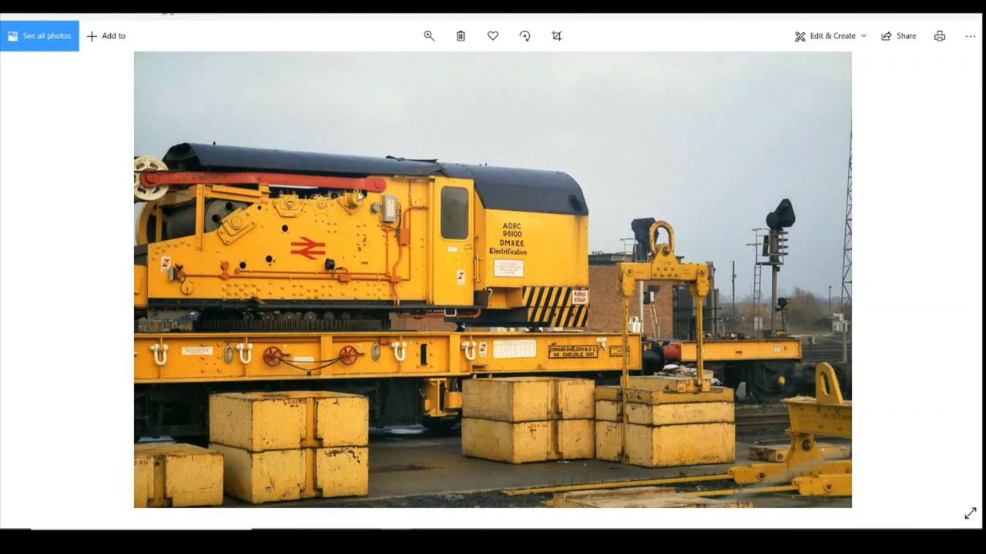
left_click(429, 539)
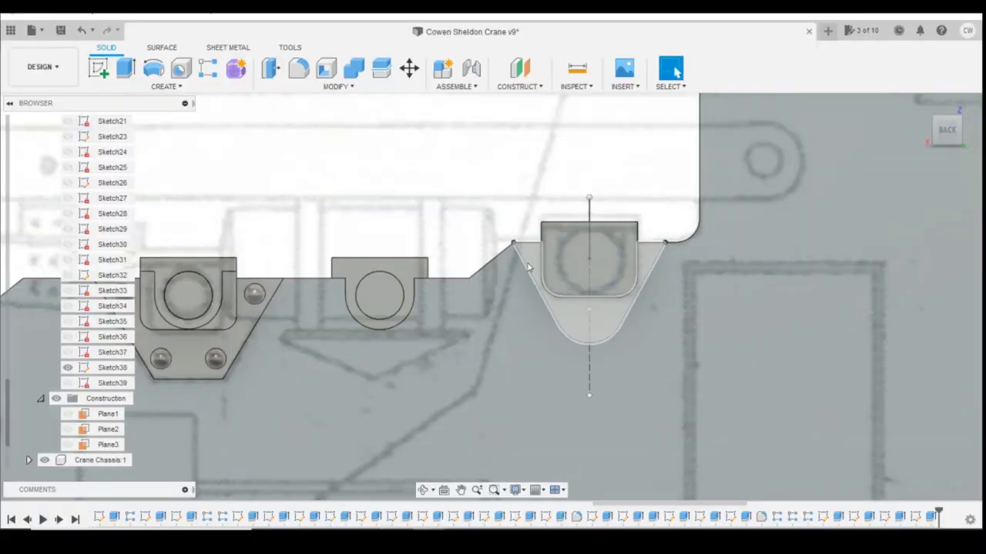
left_click(98, 68)
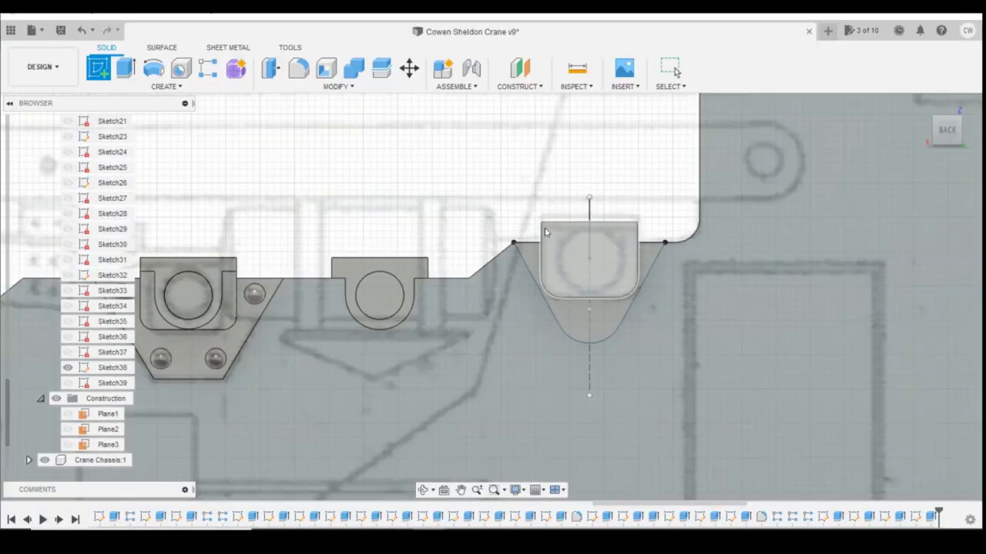
left_click(569, 252)
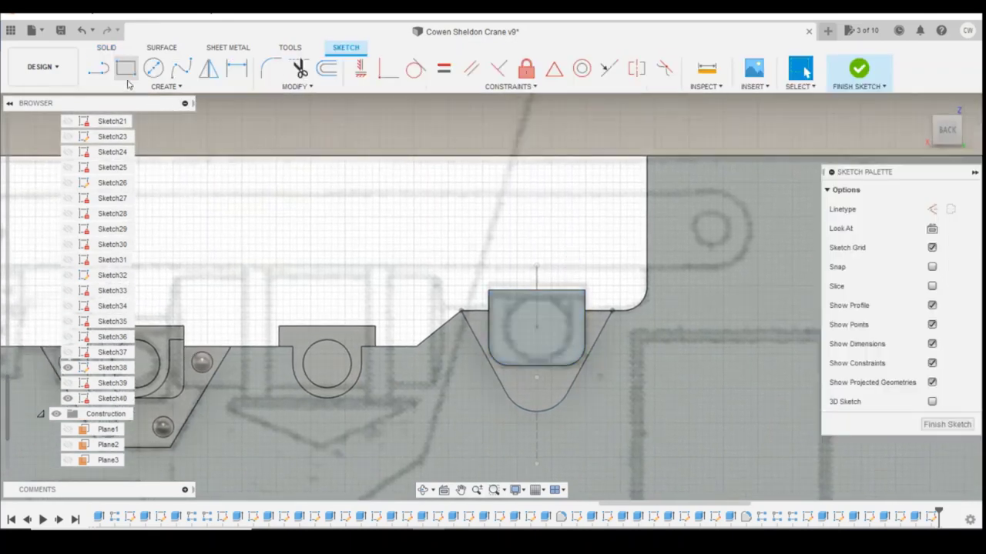
left_click(154, 68)
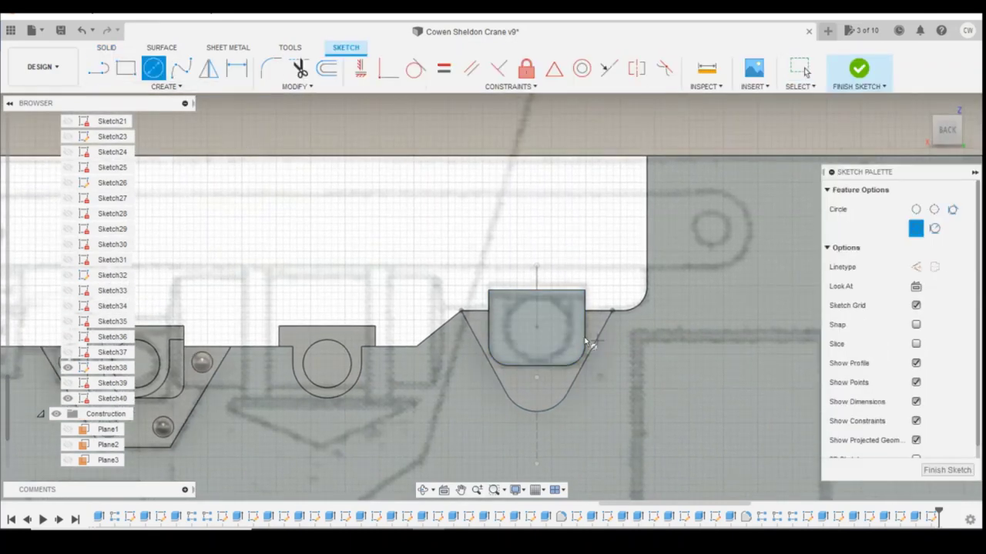
left_click(972, 475)
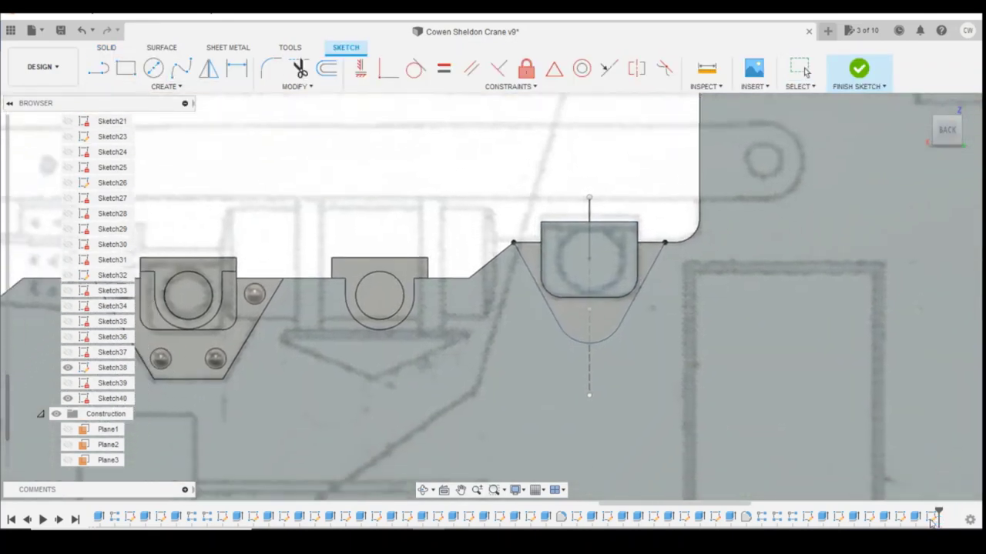
right_click(932, 516)
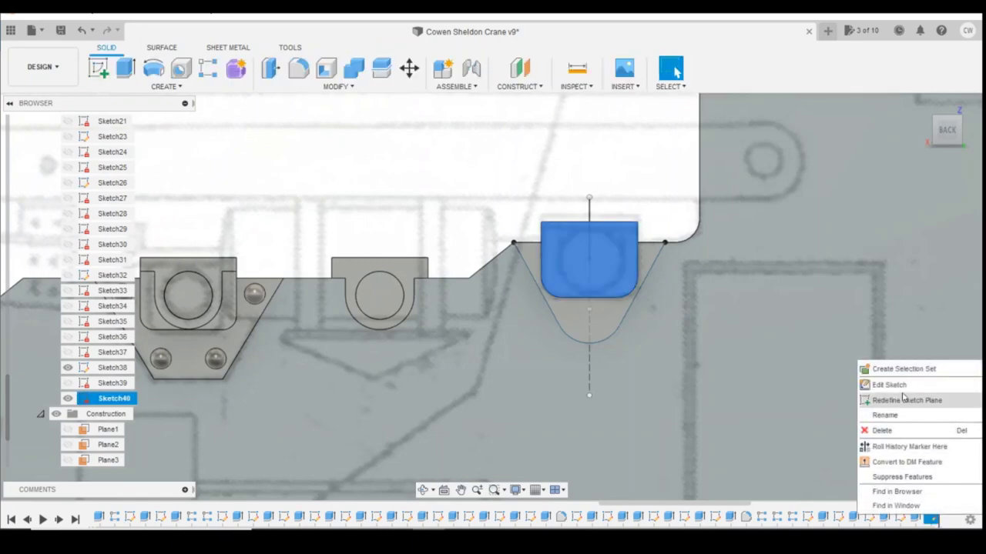
left_click(901, 432)
key("Delete")
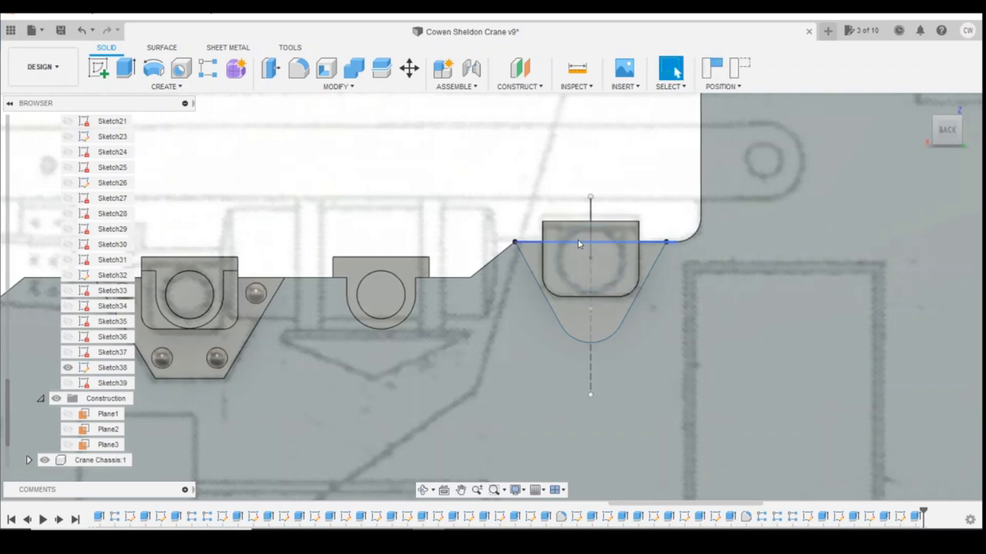
- Select all three profiles that make up the full boss circle behind the third housing's front face
left_click(572, 265)
left_click(573, 265)
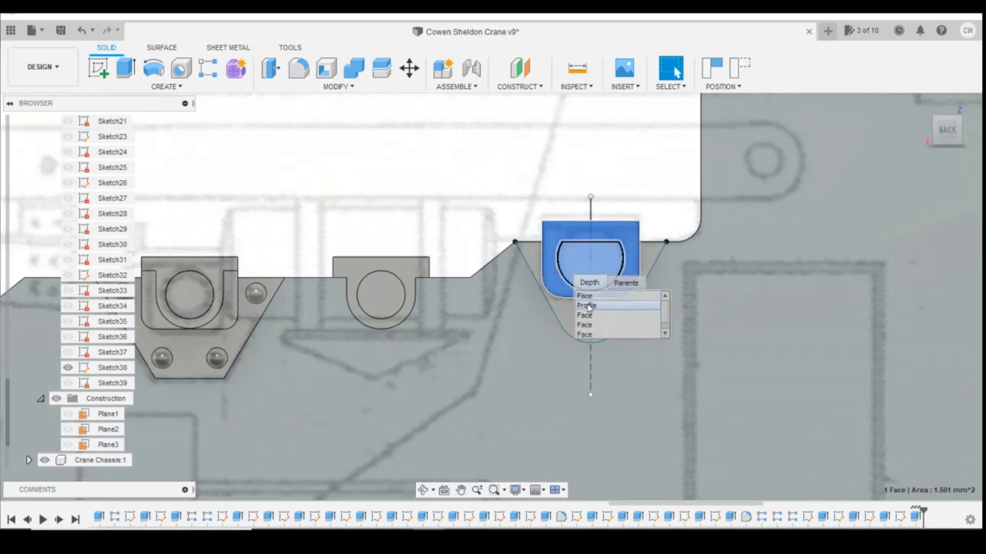
left_click(588, 306)
left_click(583, 241)
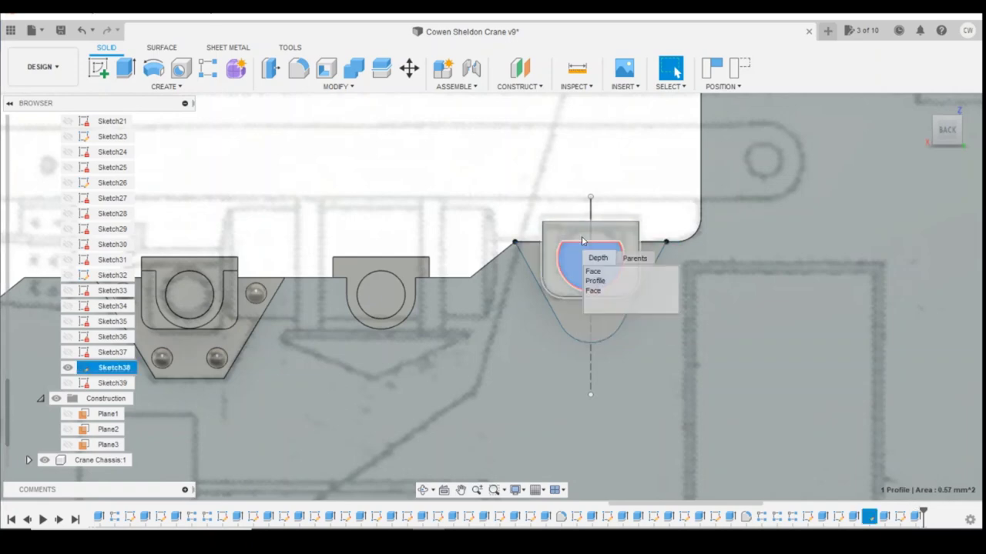
left_click(596, 281)
left_click(602, 240)
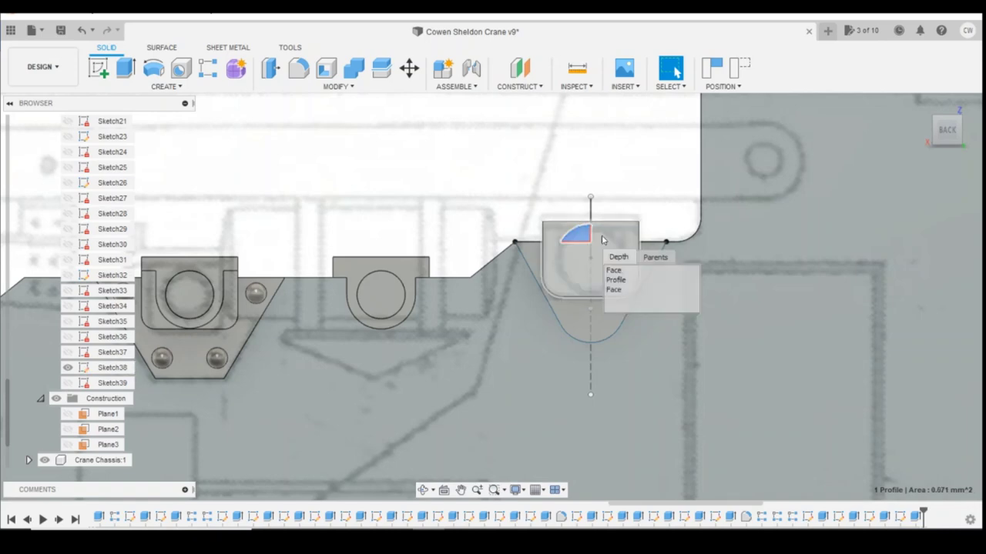
left_click(609, 279)
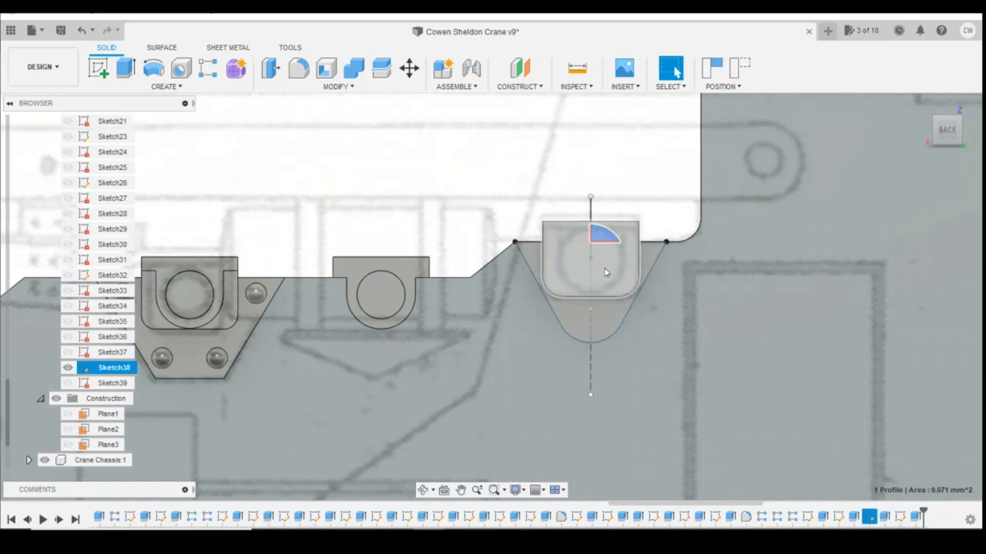
left_click(606, 272)
left_click(622, 310)
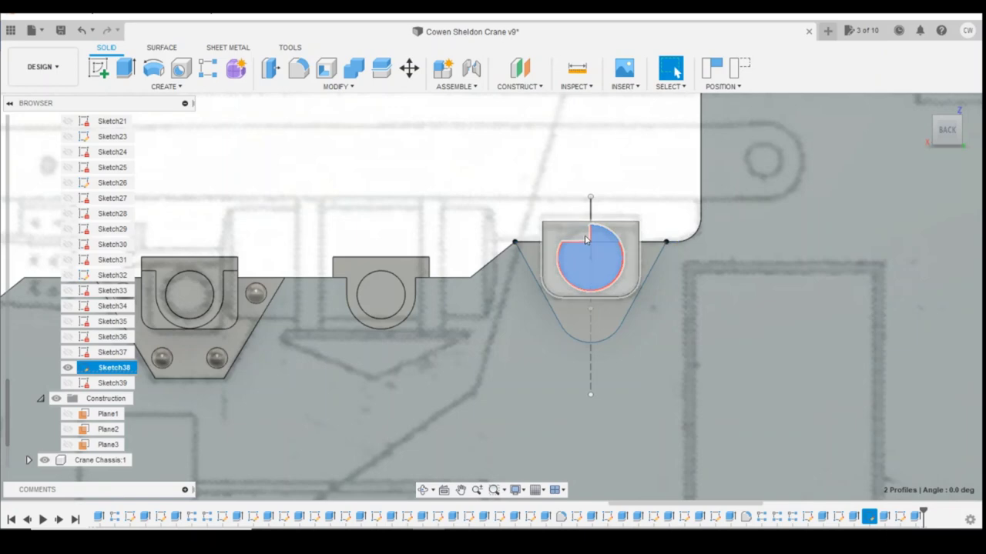
left_click(586, 239)
left_click(595, 280)
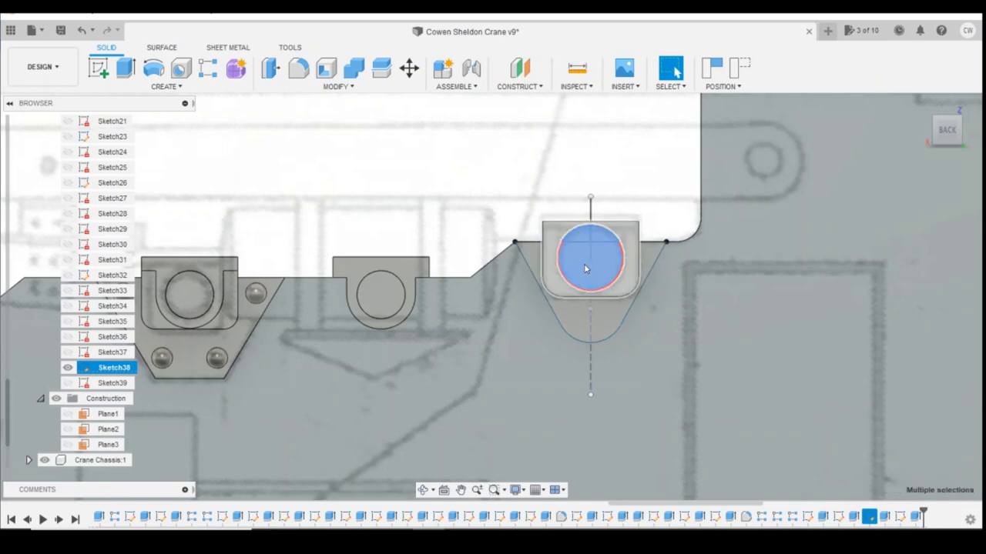
- Capture the component positions and extrude the third housing's boss circle 1.6 mm as a cut
right_click(585, 268)
left_click(583, 304)
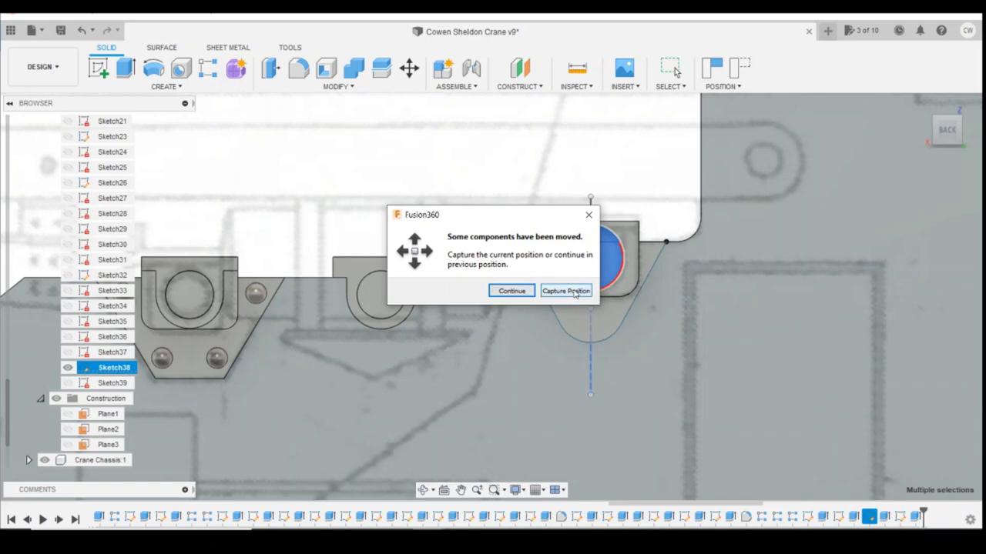
left_click(566, 291)
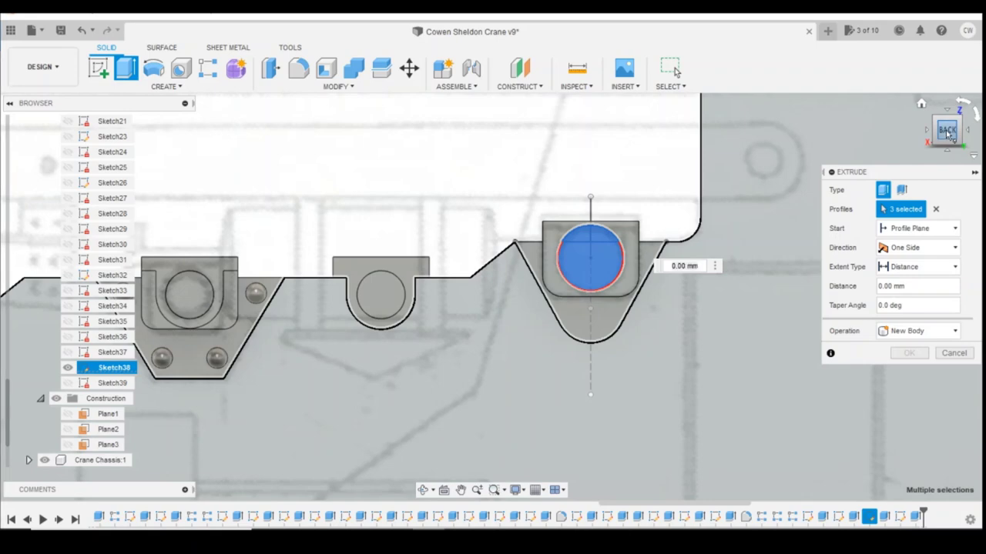
middle_click_drag(543, 222, 571, 231, "shift")
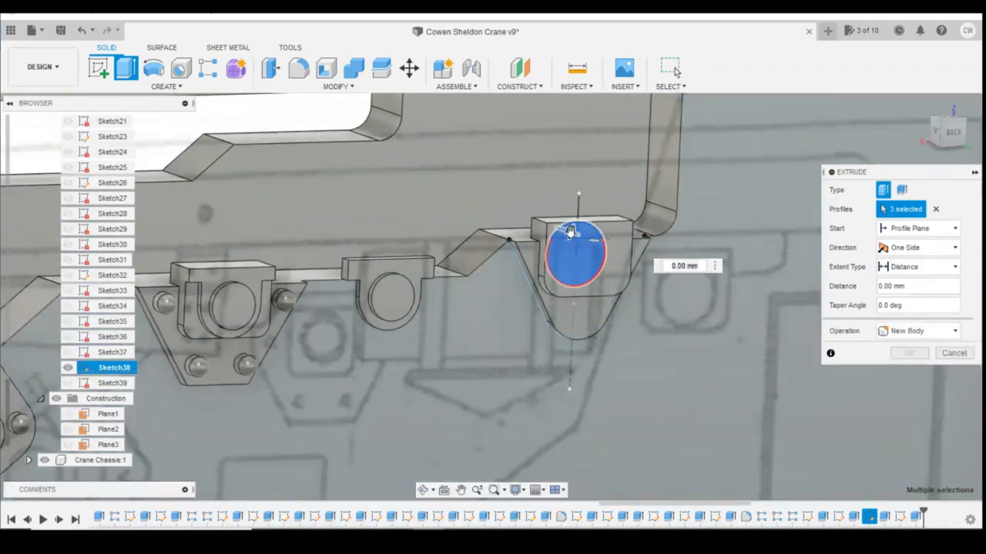
left_click_drag(571, 231, 615, 257)
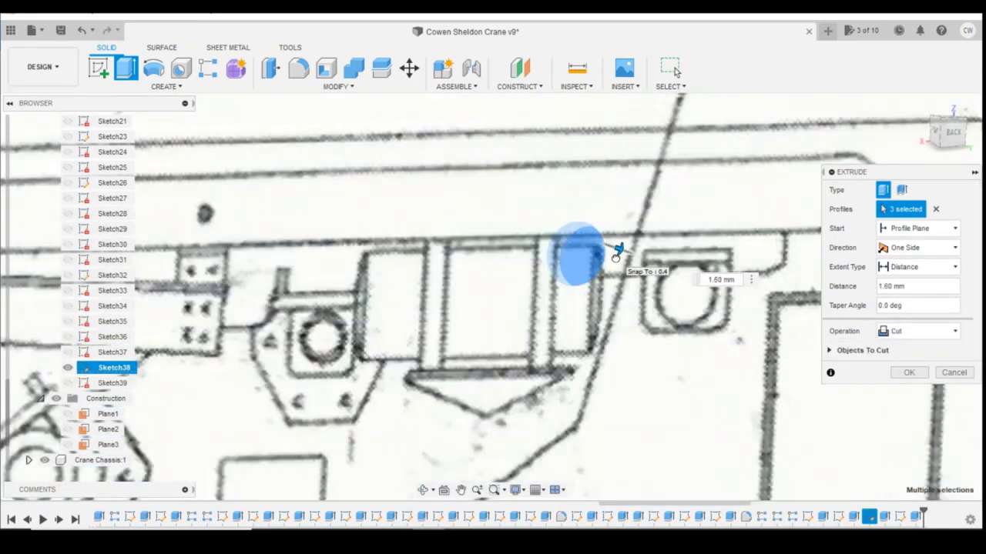
left_click(909, 373)
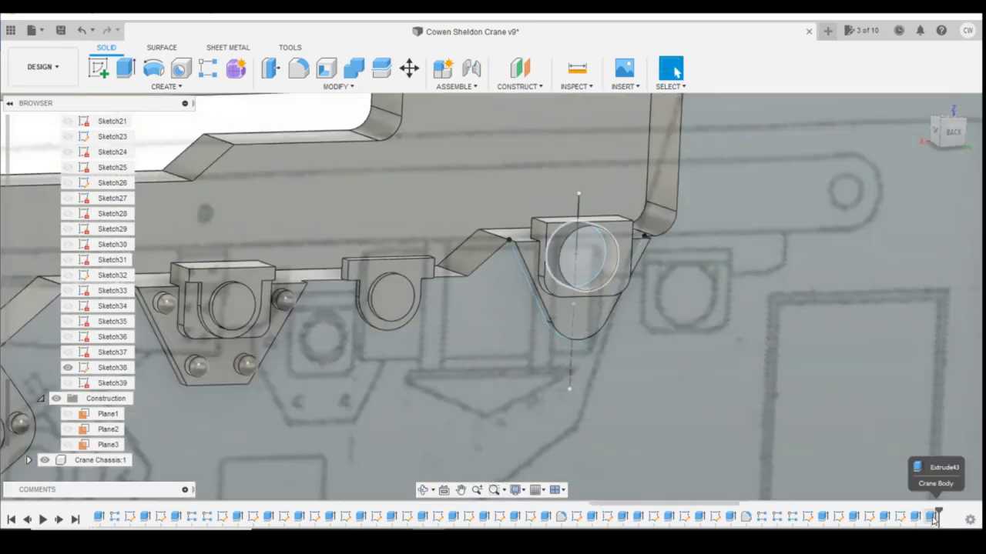
- Edit the third housing's boss extrusion and change its operation to Join
right_click(931, 516)
left_click(893, 426)
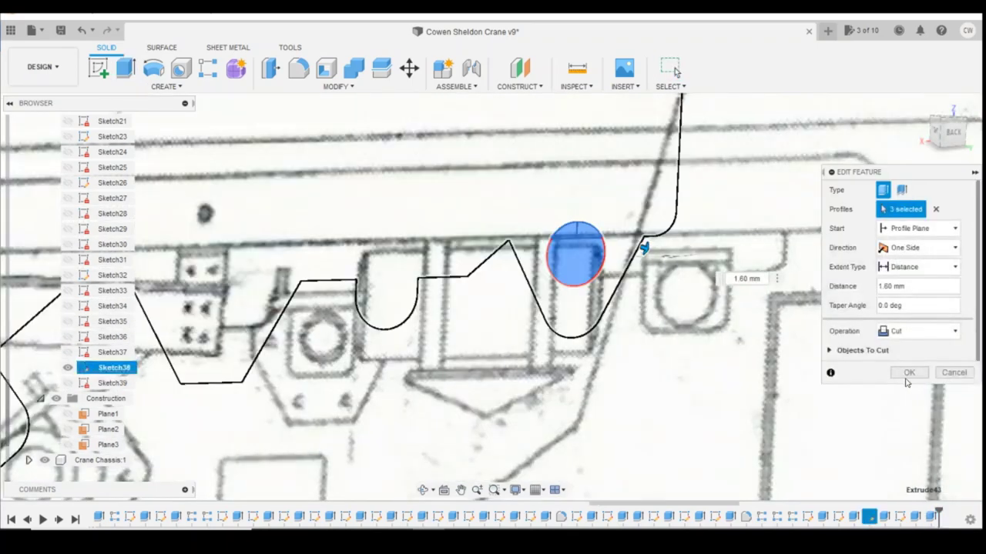
left_click(909, 331)
left_click(898, 351)
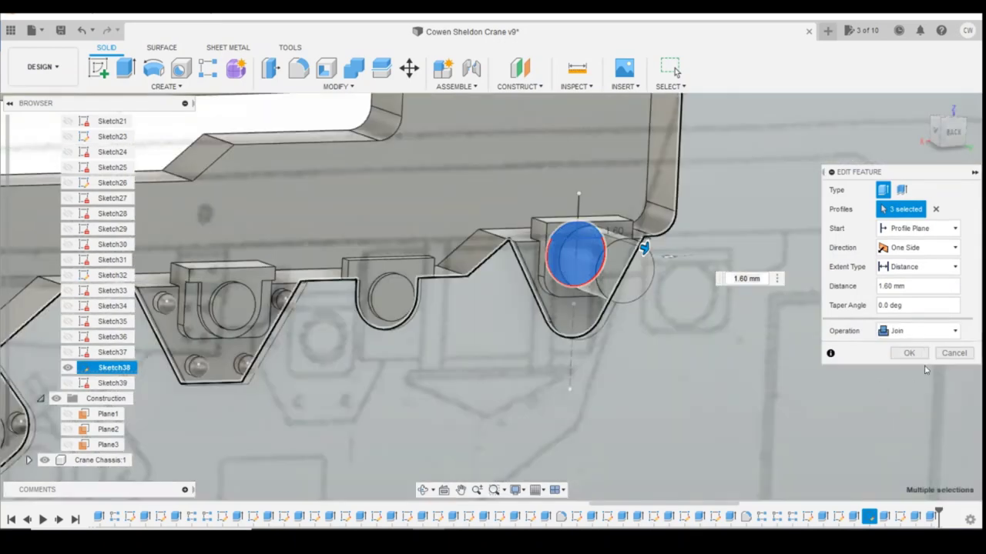
left_click(921, 354)
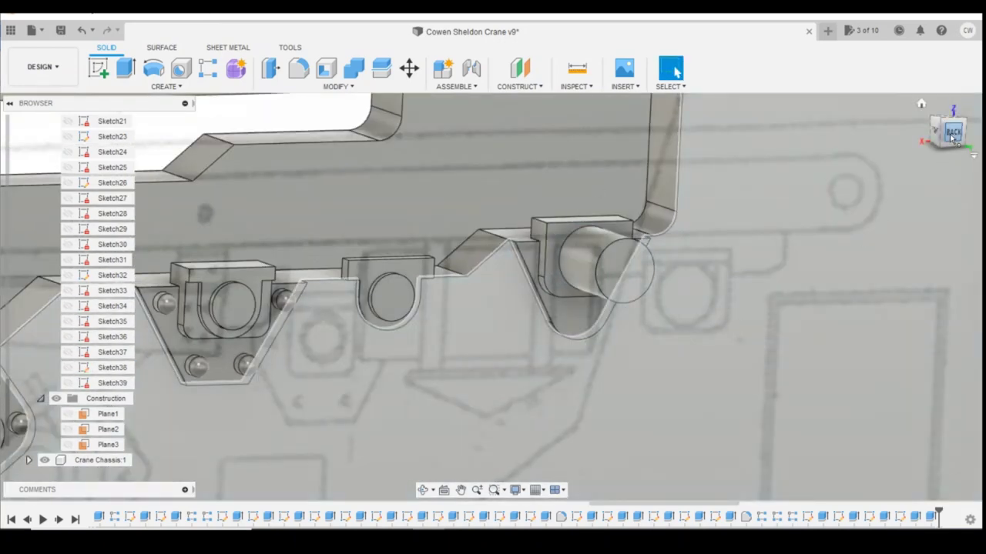
- Compare the boss with the yellow crane's reference photo in Photos and set its extrusion distance to 1.3 mm in Fusion 360
left_click(953, 135)
middle_click_drag(491, 296, 607, 253, "shift")
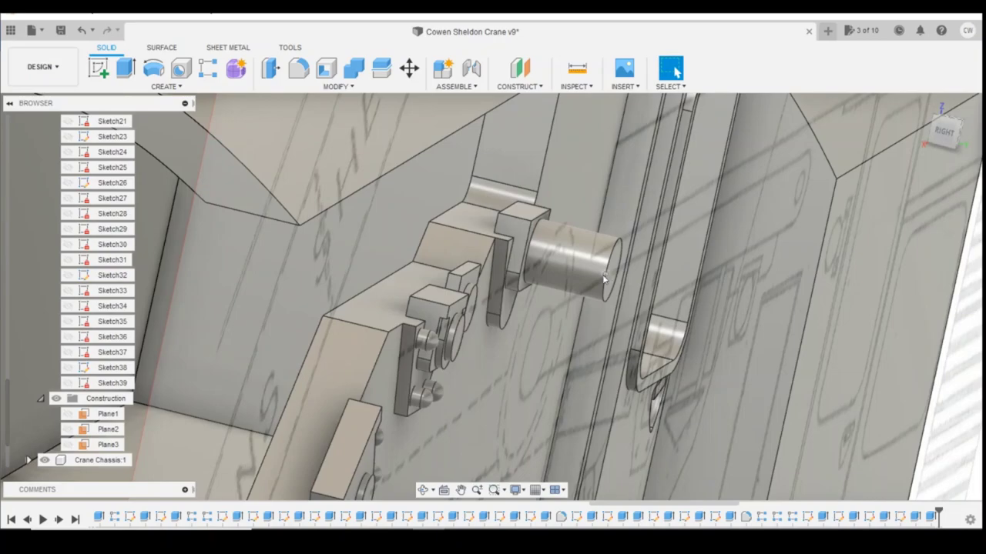
left_click(440, 510)
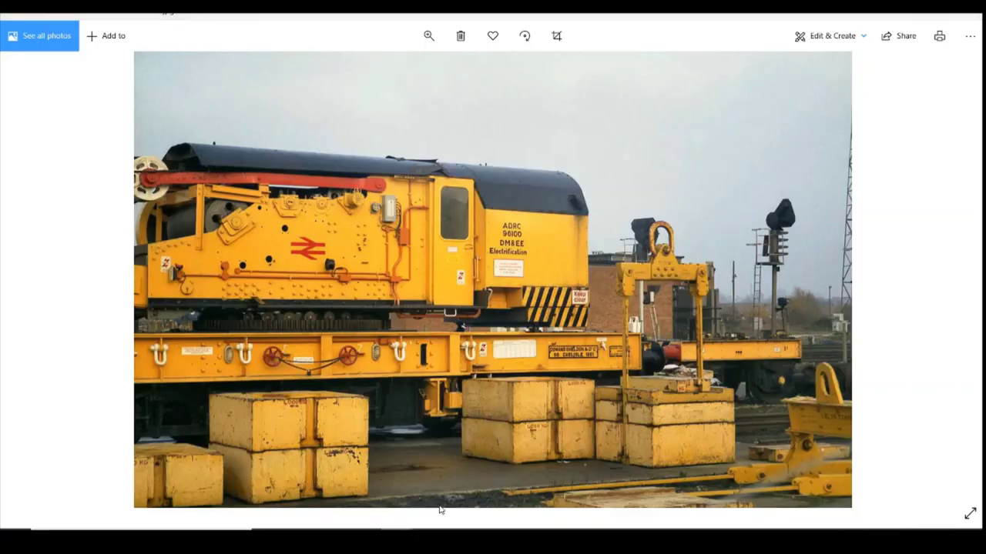
left_click(524, 529)
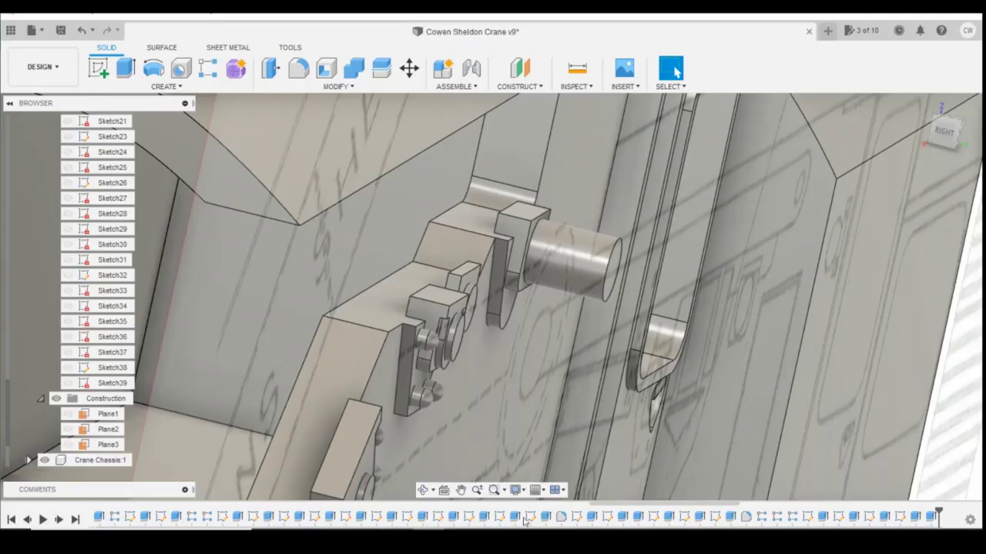
right_click(930, 516)
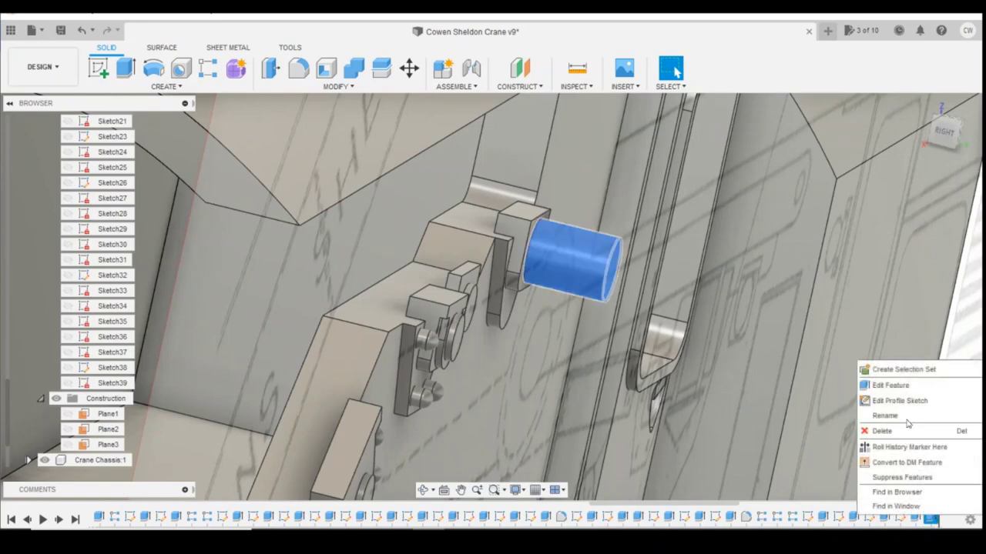
left_click(889, 386)
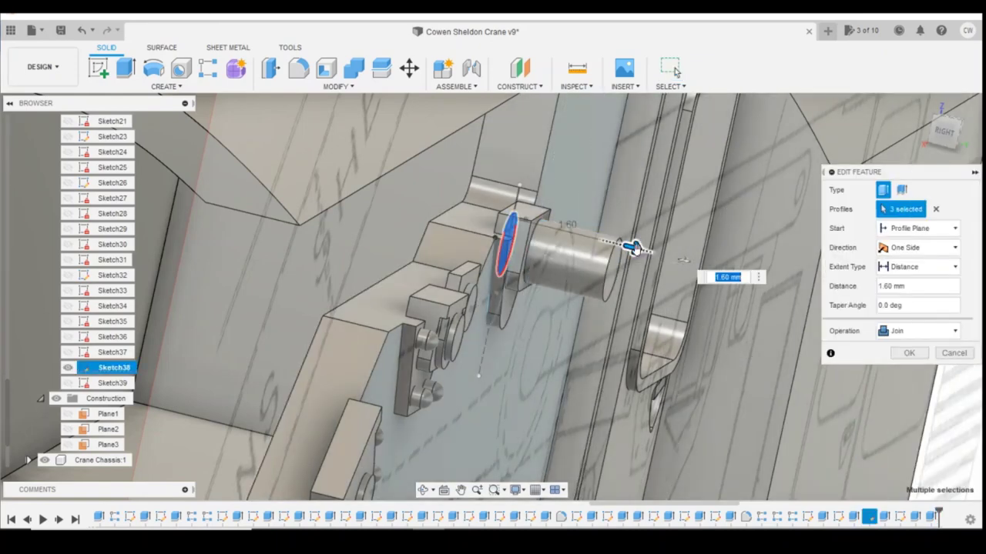
left_click_drag(632, 247, 613, 244)
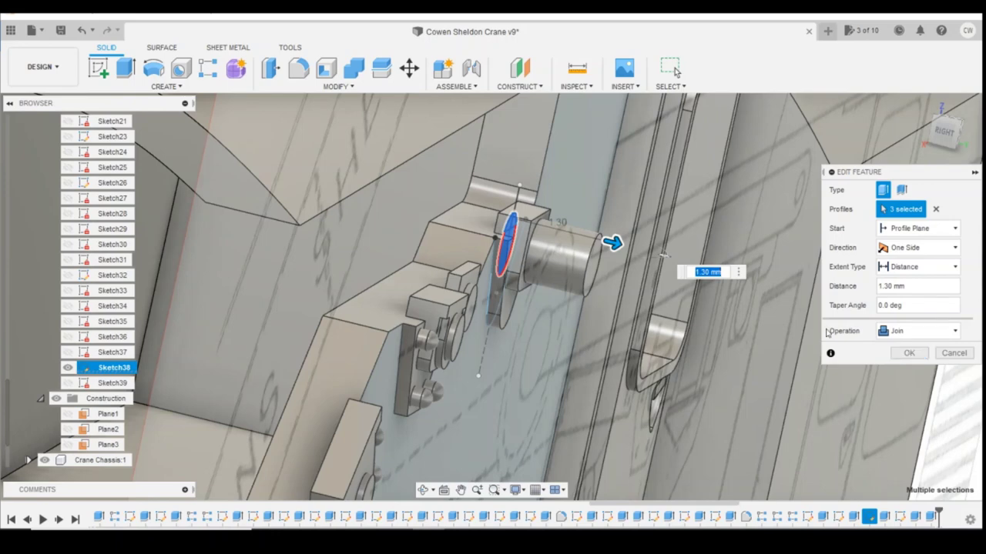
left_click(908, 352)
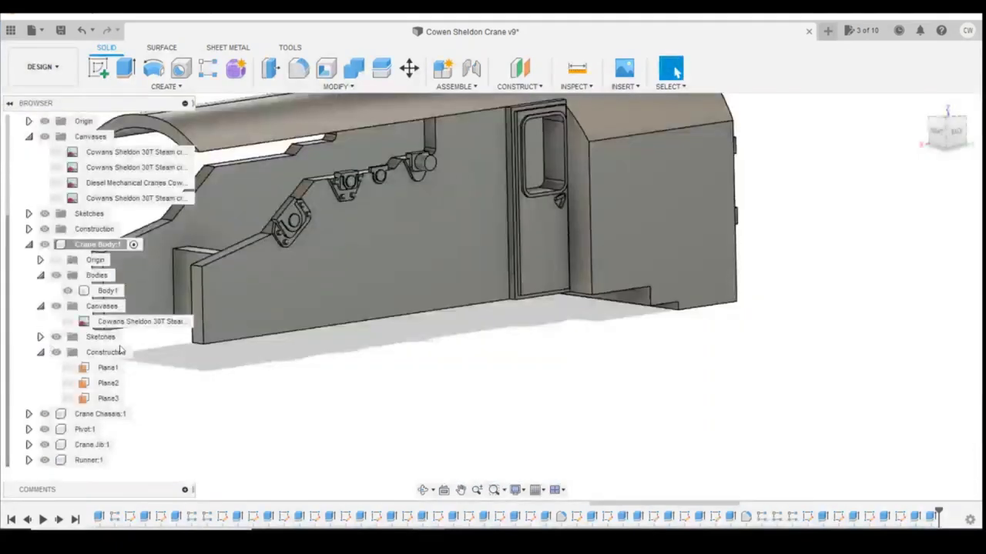
- Check the yellow crane's photo in Photos, return to Fusion 360 and show the Diesel Mechanical Cranes canvas in the back view
left_click(108, 290)
key("Escape")
left_click(442, 509)
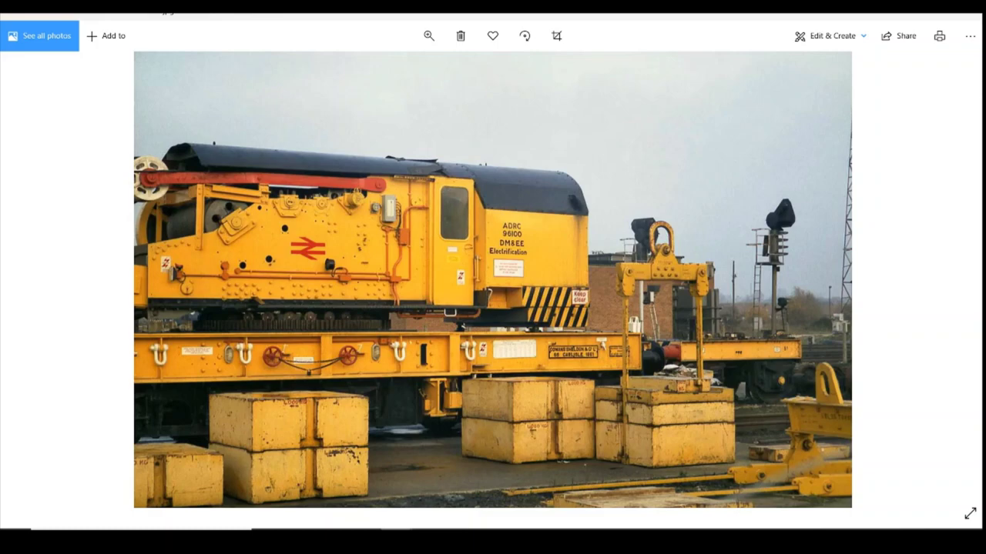
left_click(464, 486)
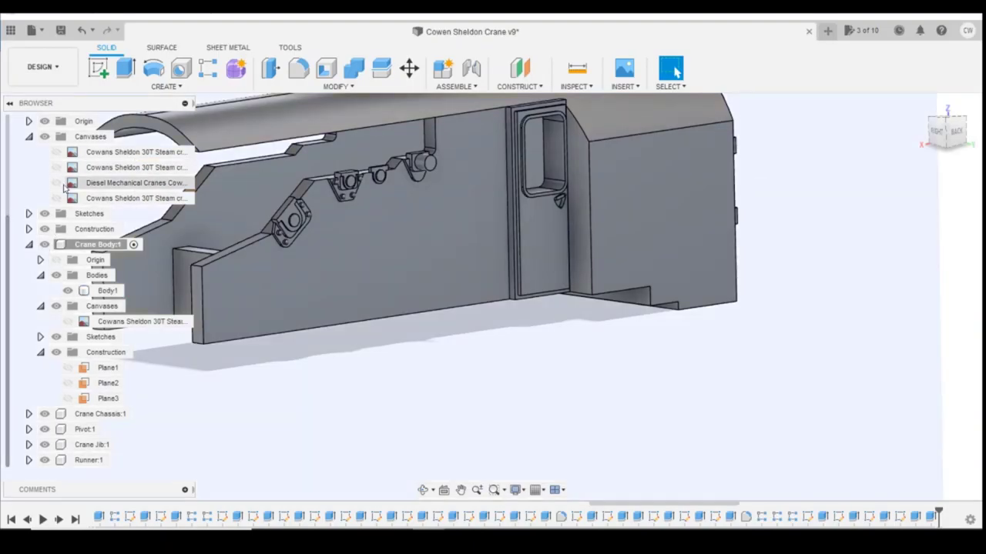
left_click(63, 185)
left_click(955, 131)
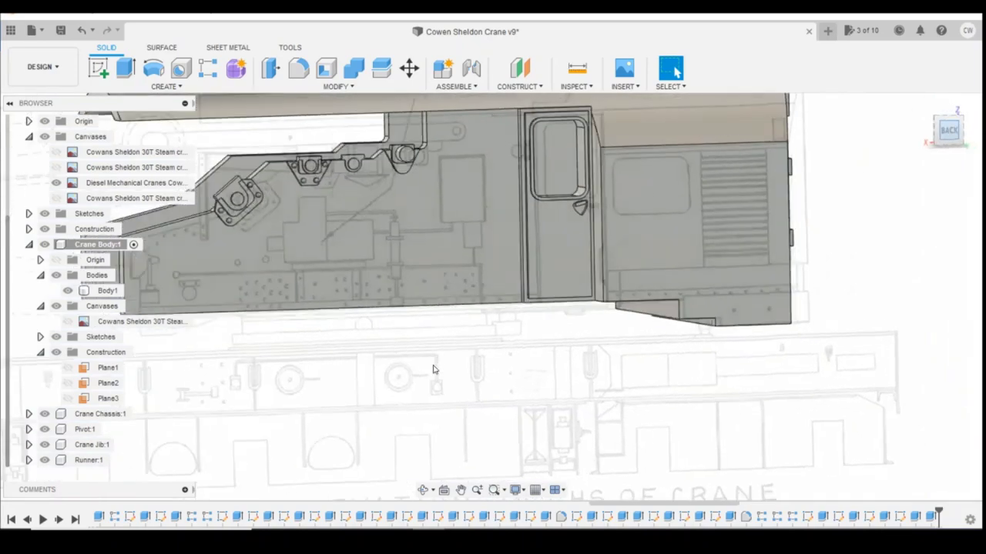
- Start a sketch on the crane body's side plate and draw a 0.3 mm circle on the leftmost bottom-row rivet of the rivet cluster
scroll(335, 325, "up", 3)
scroll(585, 395, "down", 2)
scroll(255, 309, "up", 3)
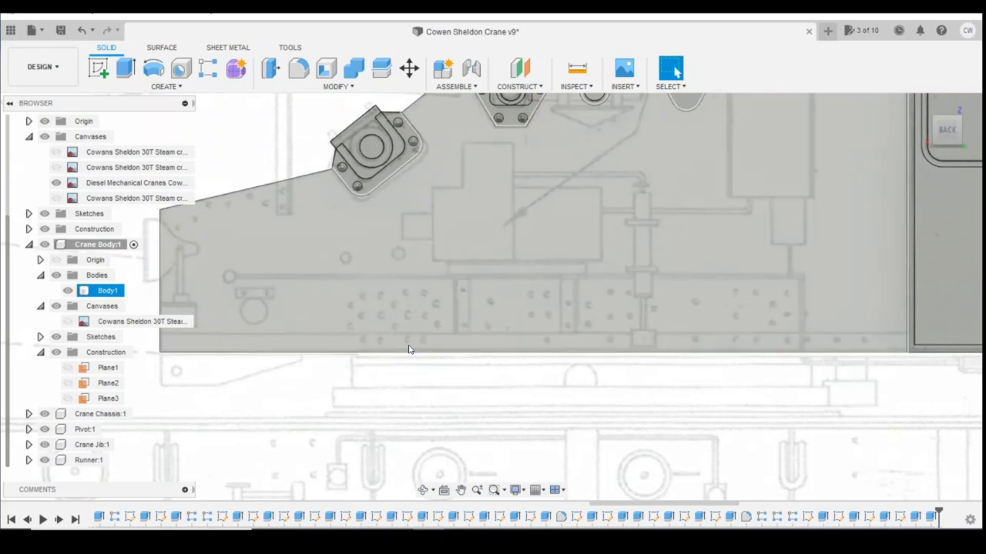
left_click(414, 419)
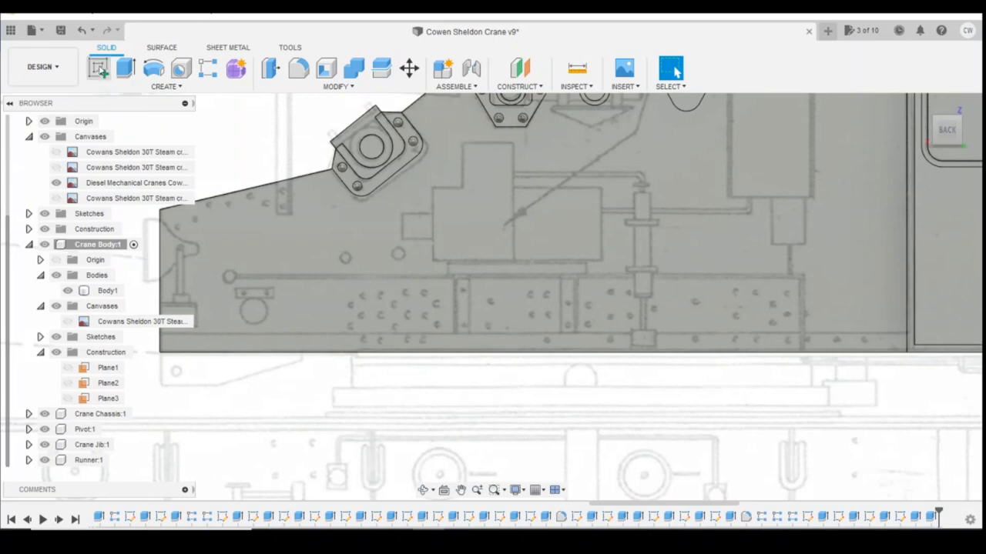
left_click(98, 69)
left_click(381, 324)
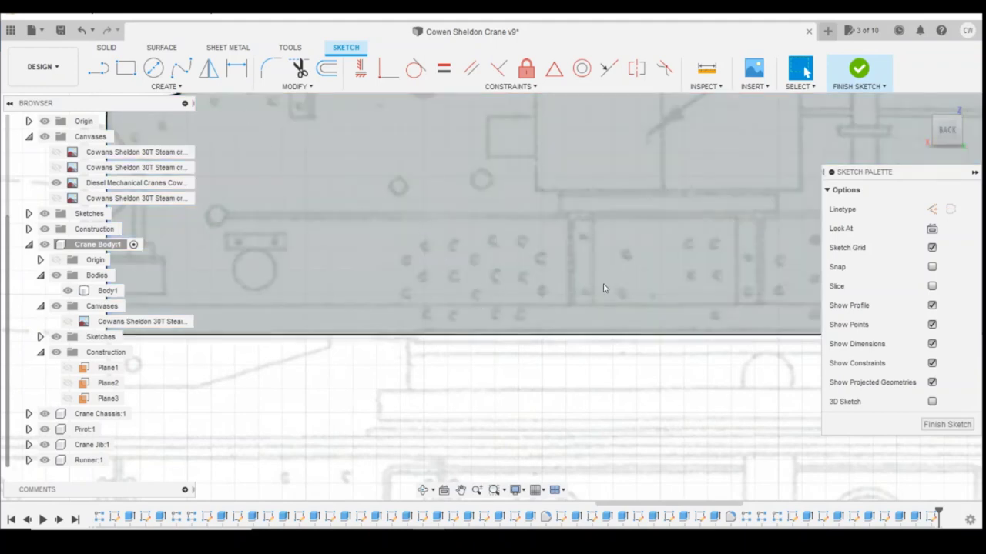
left_click(153, 68)
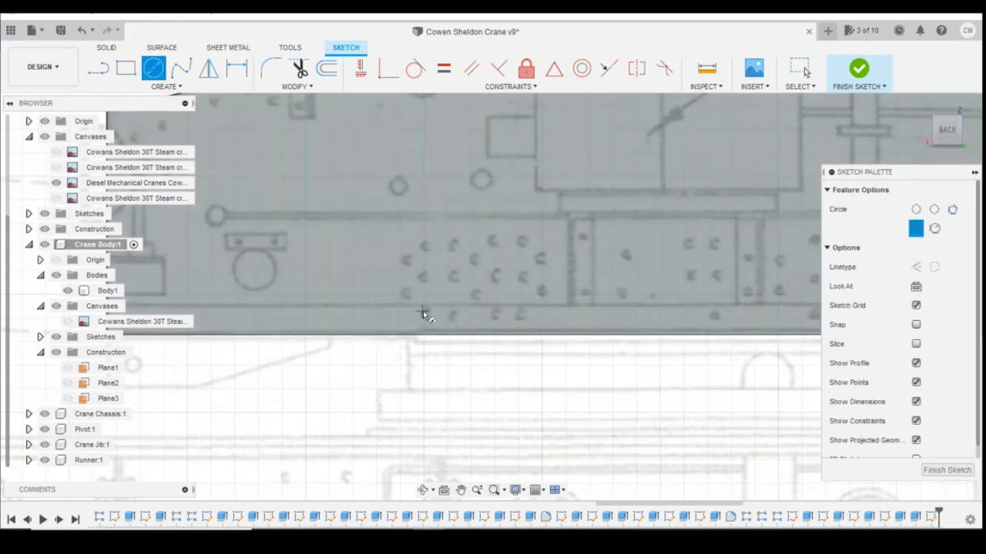
left_click(423, 312)
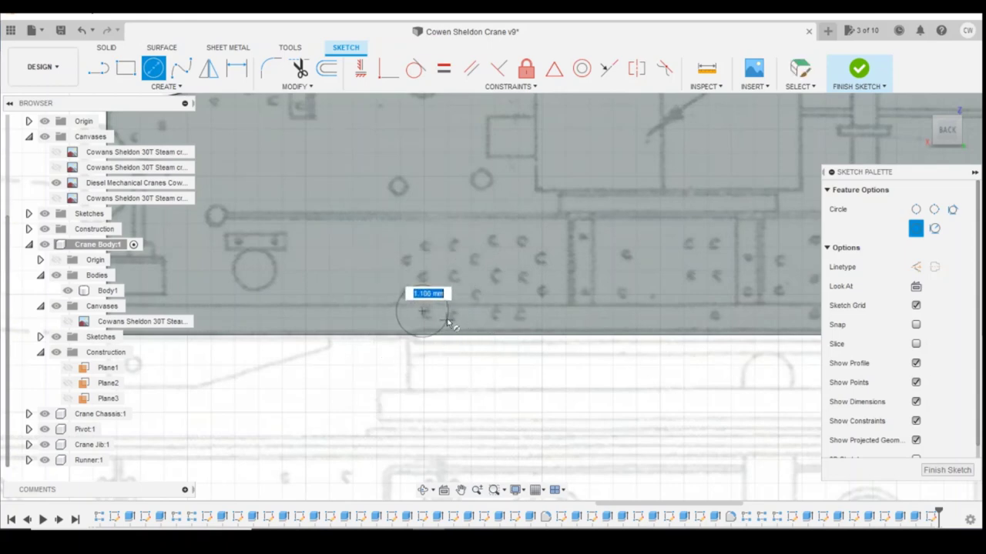
type("0.3")
key("Return")
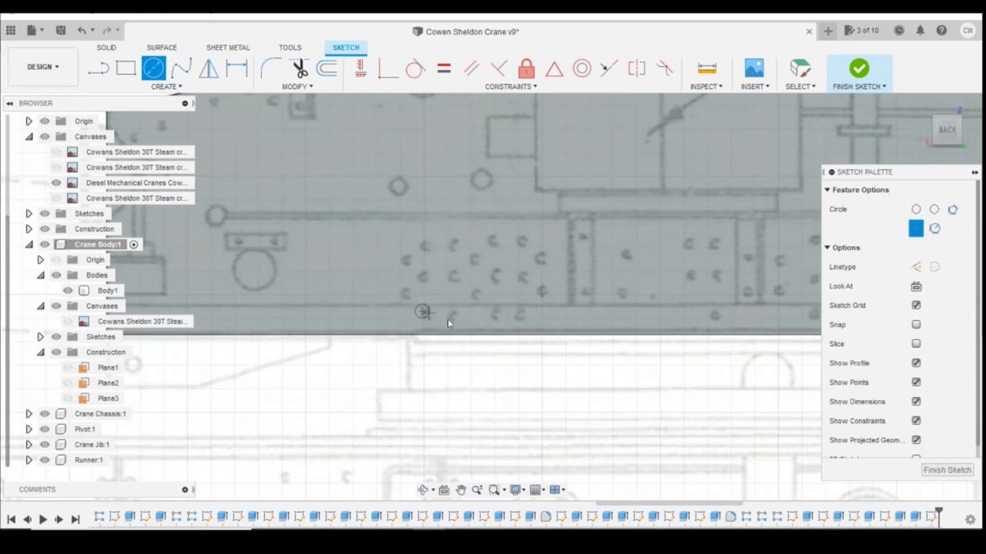
- Dimension the rivet circle's centre 0.45 mm above the side plate's bottom edge
key("Escape")
scroll(470, 193, "up", 2)
scroll(441, 173, "down", 2)
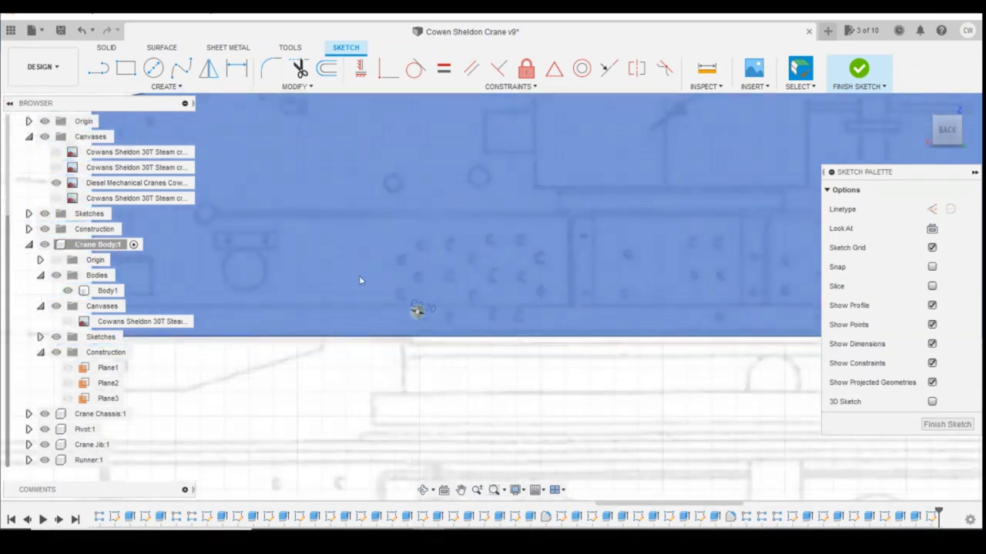
key("d")
left_click(416, 310)
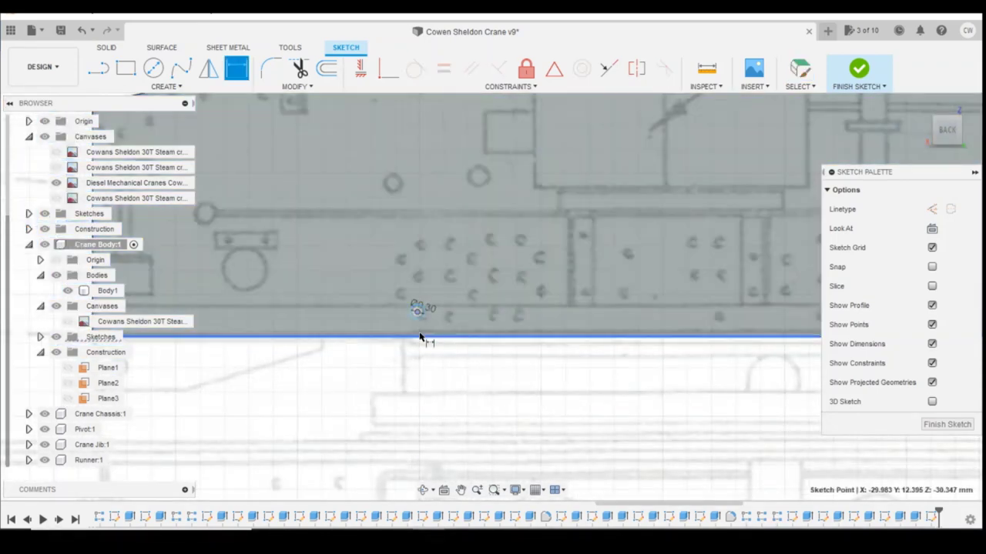
left_click(423, 337)
left_click(387, 318)
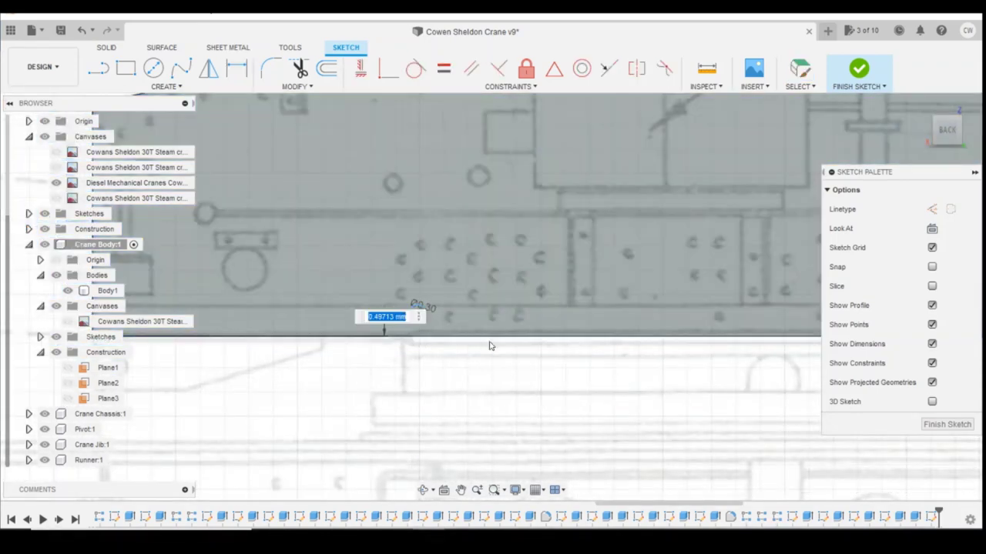
type("0.45")
key("Return")
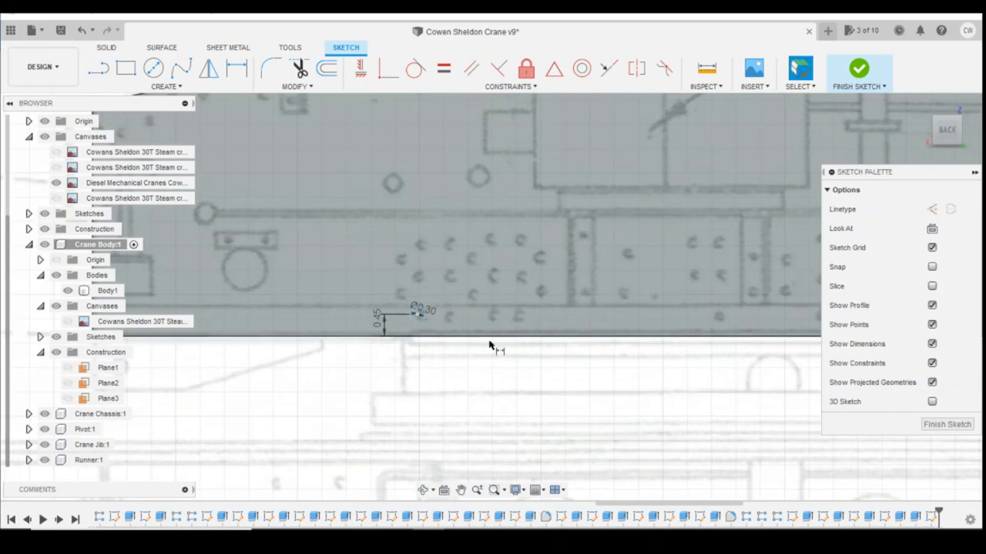
- Dimension the rivet circle's horizontal distance from the side plate's lower-left corner, keeping the drawn spacing
scroll(426, 312, "down", 2)
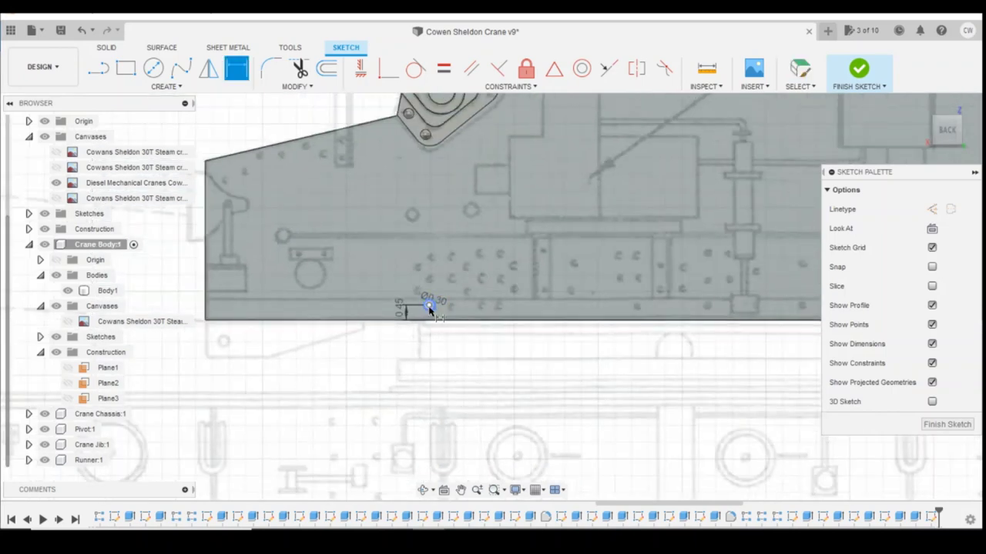
left_click(429, 307)
left_click(206, 321)
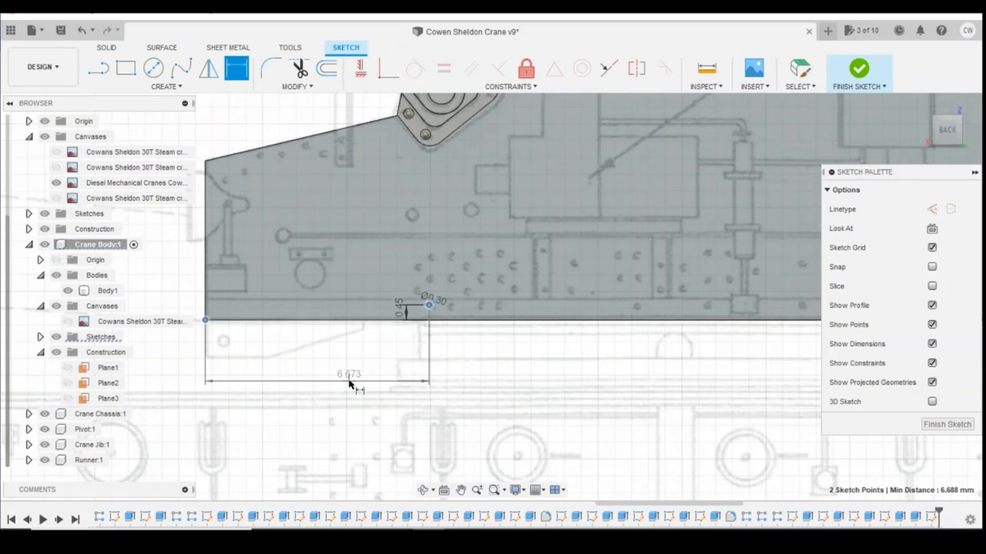
left_click(497, 392)
key("Return")
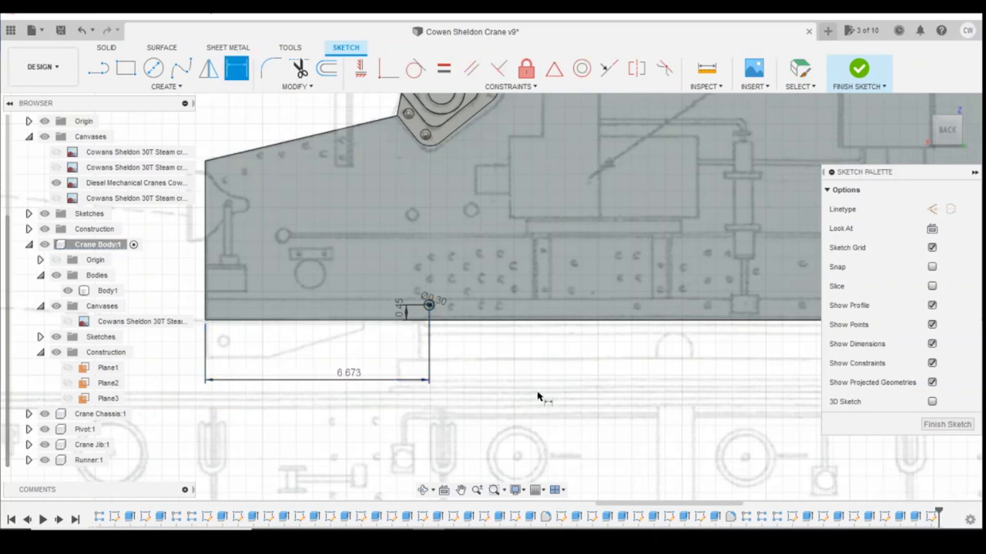
- Extrude the rivet circle near the side plate's bottom edge outward by 0.1 mm
scroll(431, 301, "up", 3)
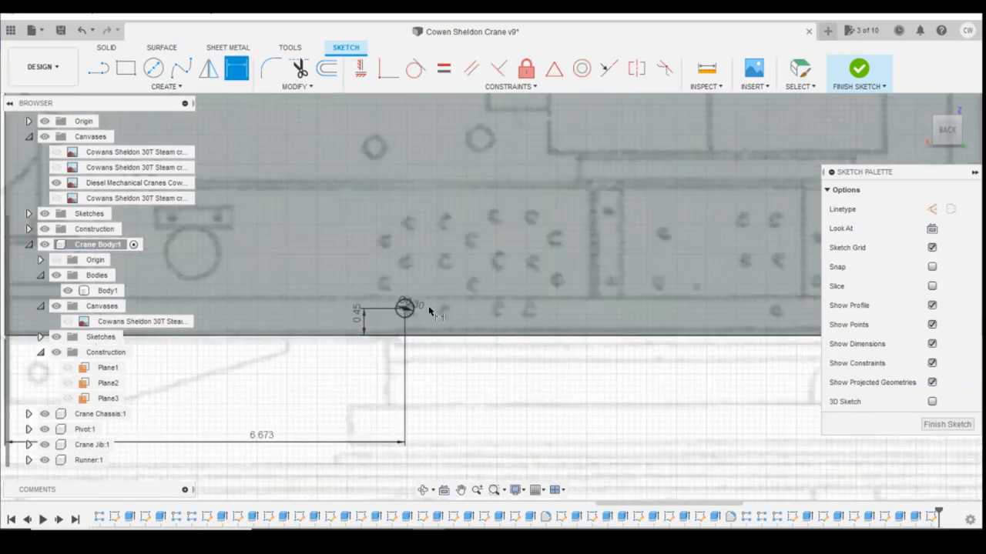
scroll(413, 308, "up", 3)
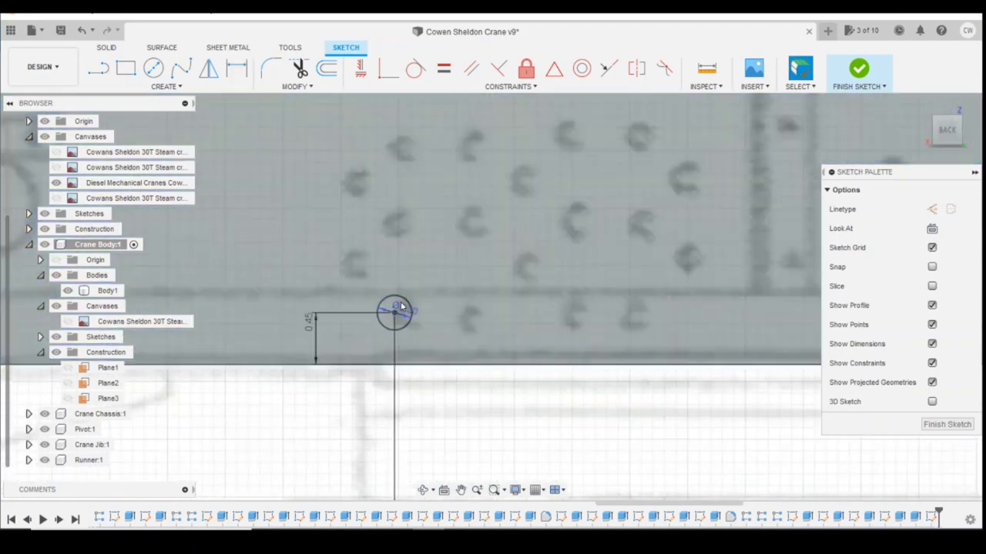
left_click(390, 312)
right_click(390, 314)
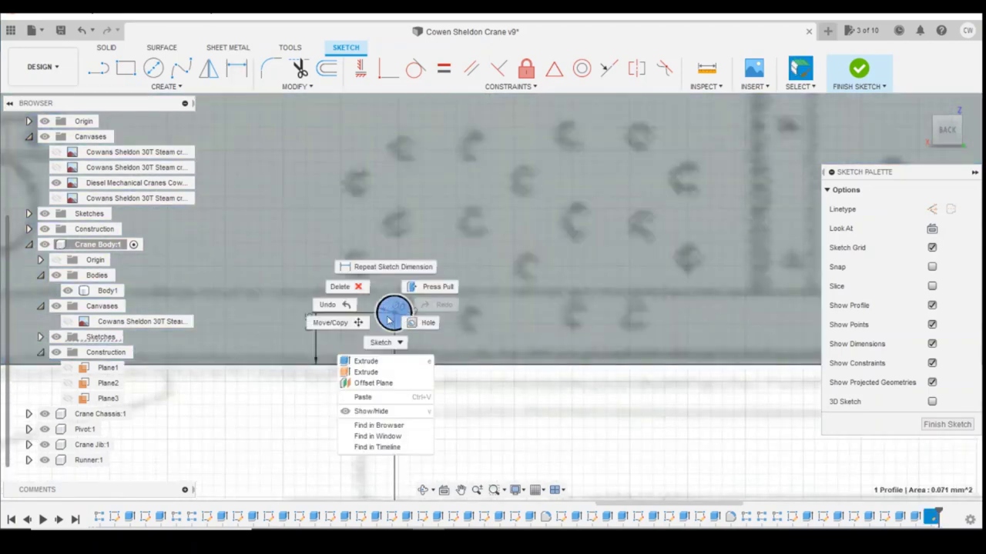
left_click(375, 359)
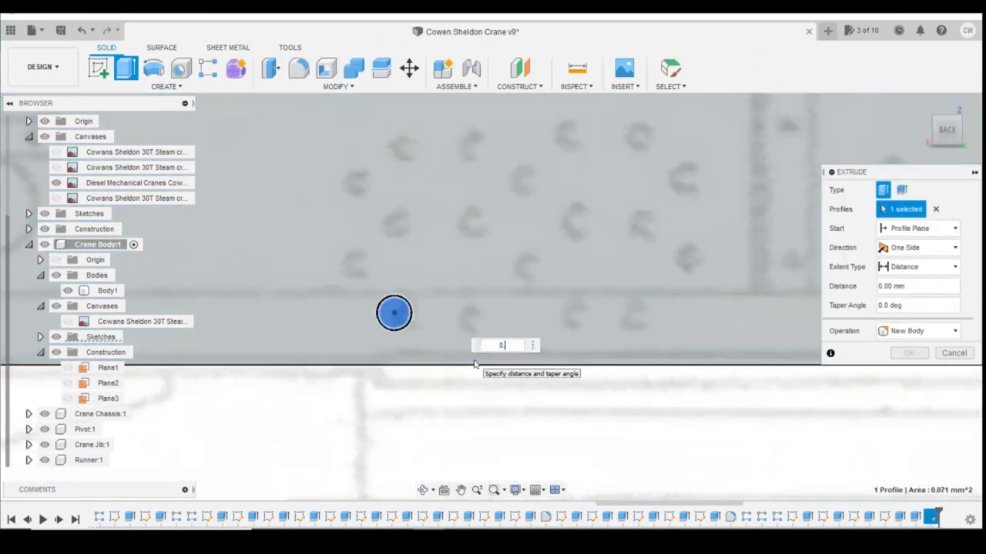
type(".1")
key("Return")
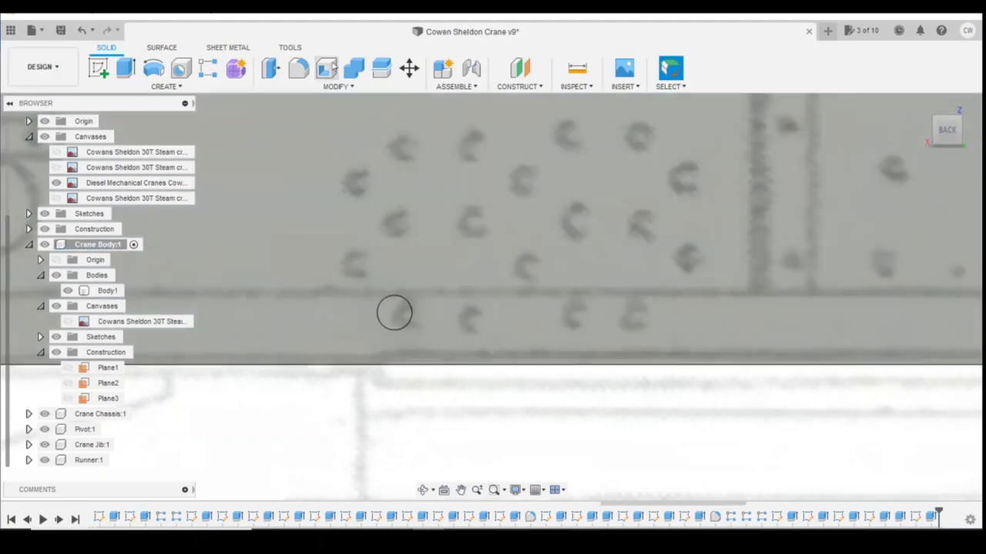
- Round the extruded rivet's outer circular edge with a 0.15 mm fillet
left_click(299, 69)
left_click(412, 309)
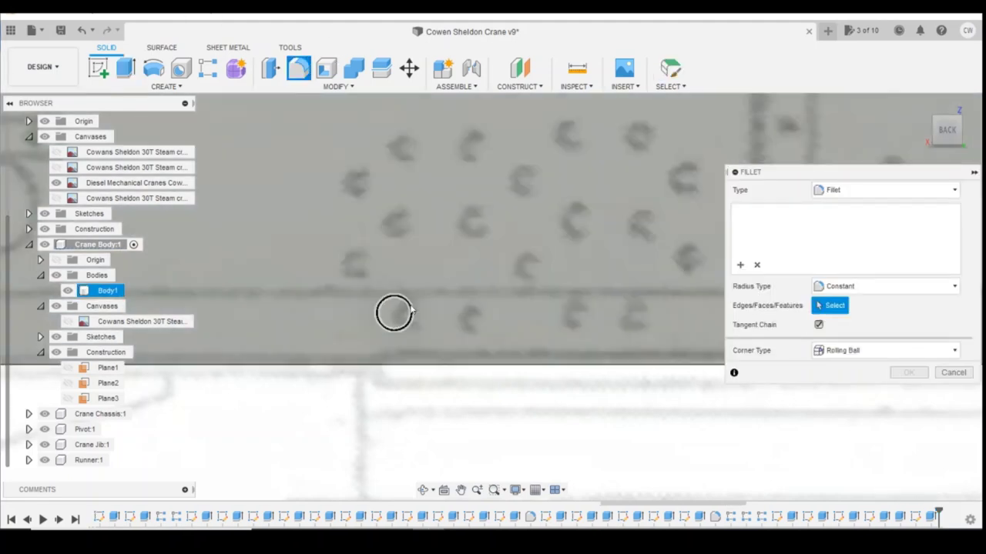
type("0.15")
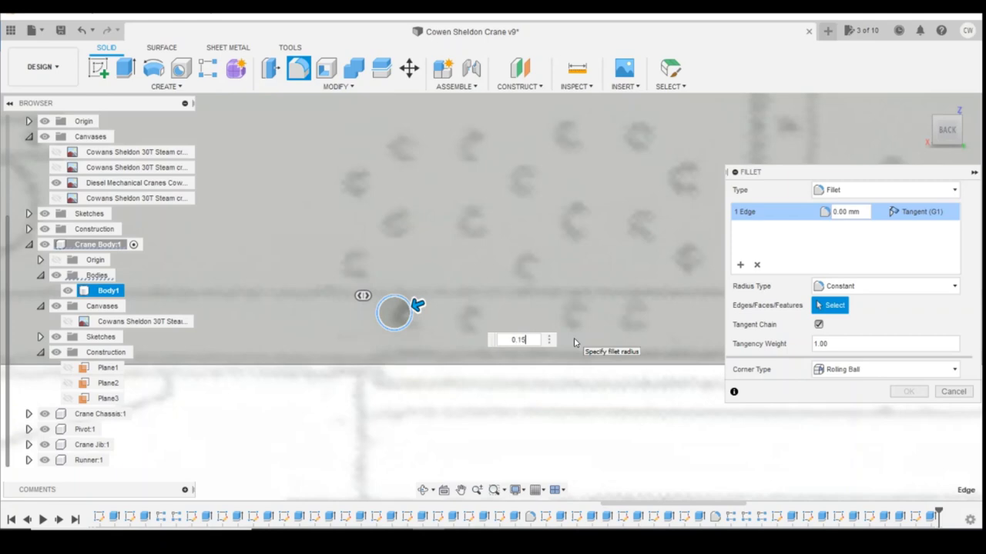
key("Return")
scroll(506, 262, "down", 1)
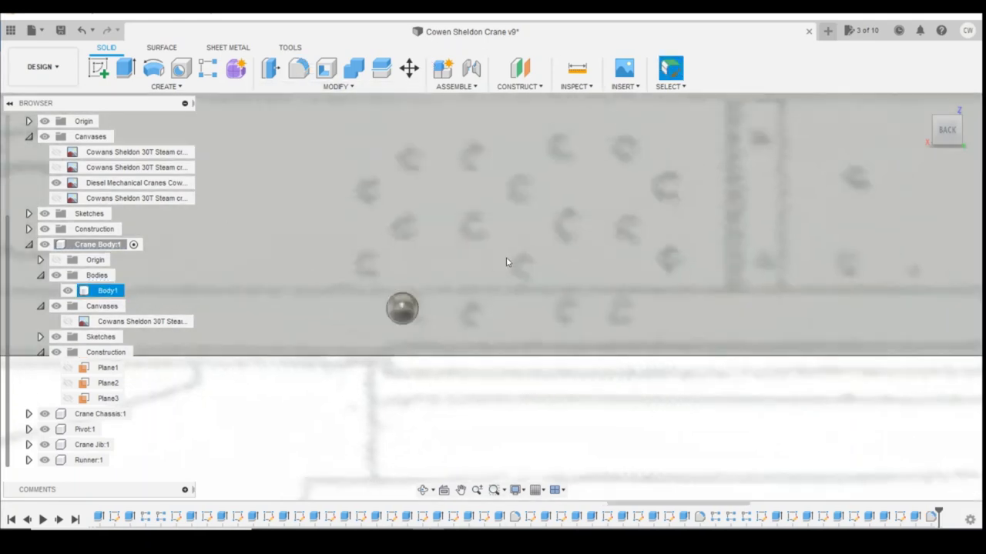
- Start a rectangular pattern of the rivet's extrude and fillet features, directed along the side plate's left vertical edge
scroll(481, 301, "down", 1)
left_click(211, 74)
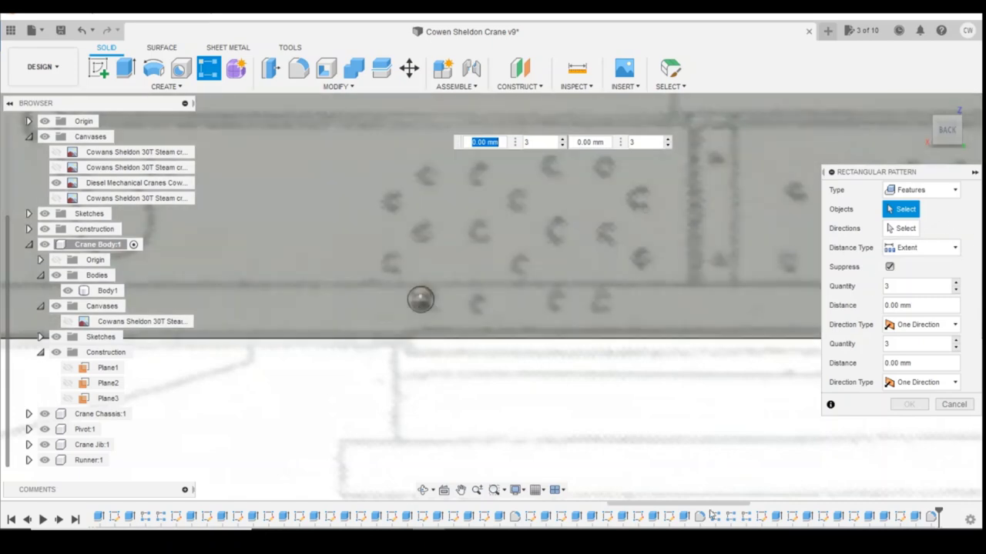
left_click(930, 518)
left_click(916, 518)
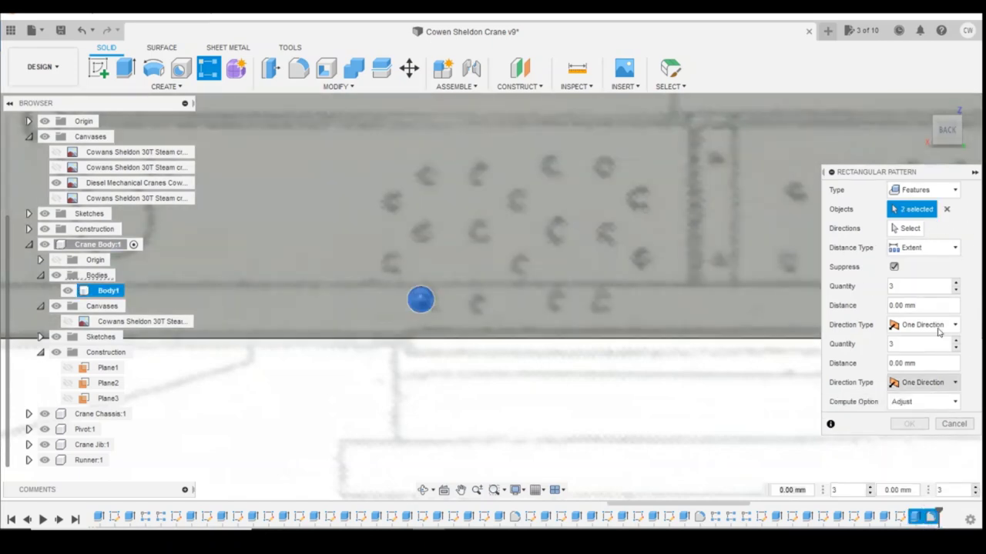
left_click(908, 229)
scroll(593, 323, "down", 5)
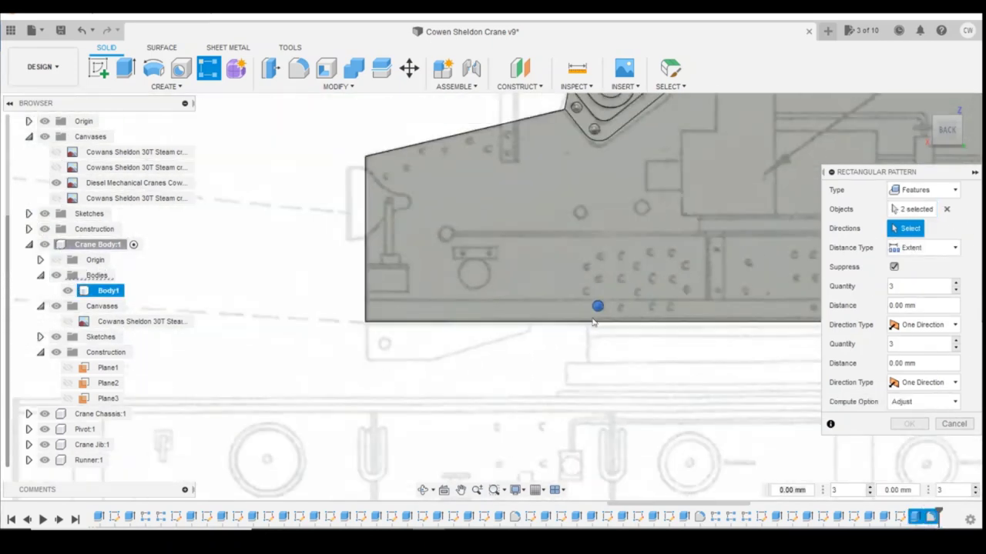
left_click(366, 290)
- Pattern the rivet upward as three instances over an extent of 1.50 mm
scroll(677, 296, "up", 3)
left_click_drag(482, 325, 481, 214)
scroll(526, 260, "up", 3)
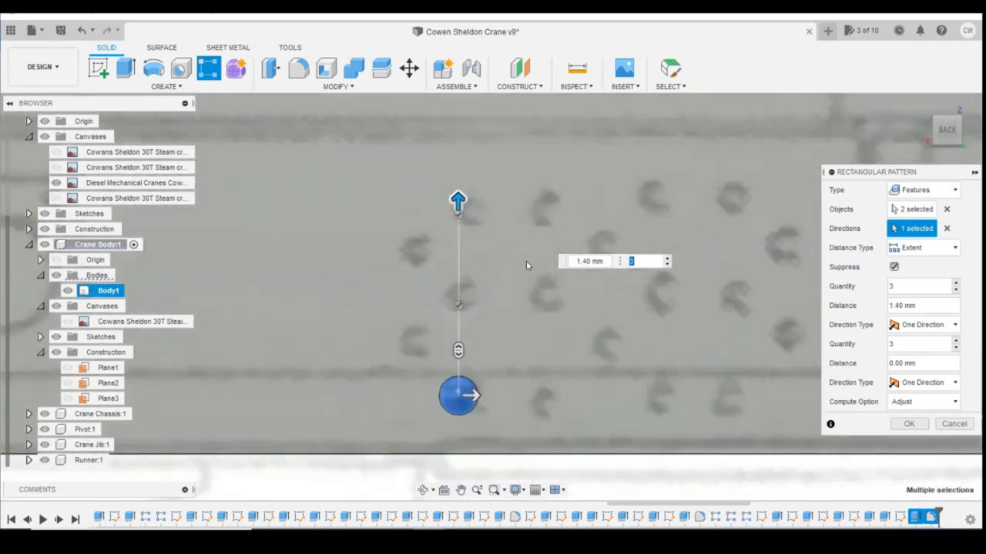
key("Tab")
left_click(450, 194)
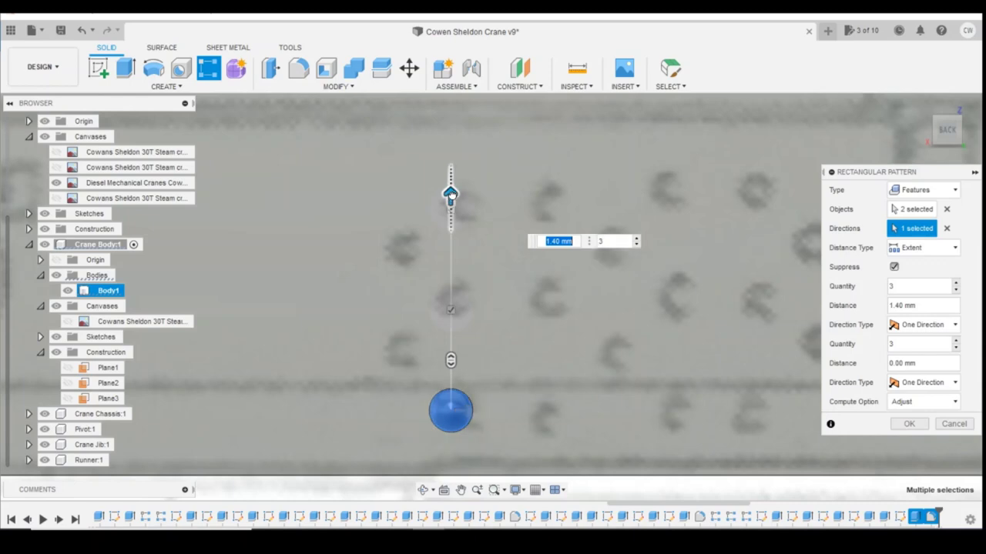
left_click_drag(450, 194, 453, 185)
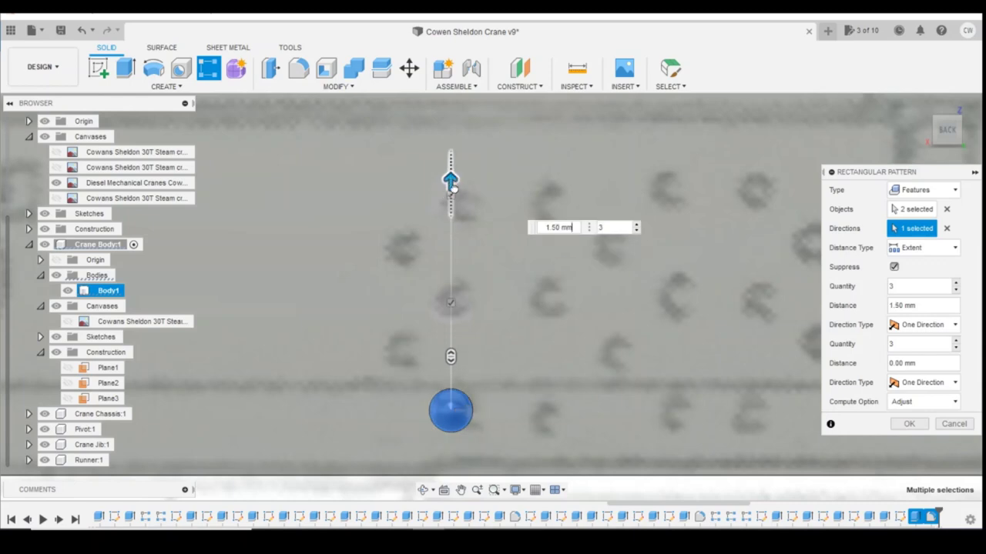
left_click(909, 423)
- Compare the rivet column with the canvas, check the rivet layout on the yellow crane's photo in Photos and return to Fusion 360
scroll(686, 420, "down", 3)
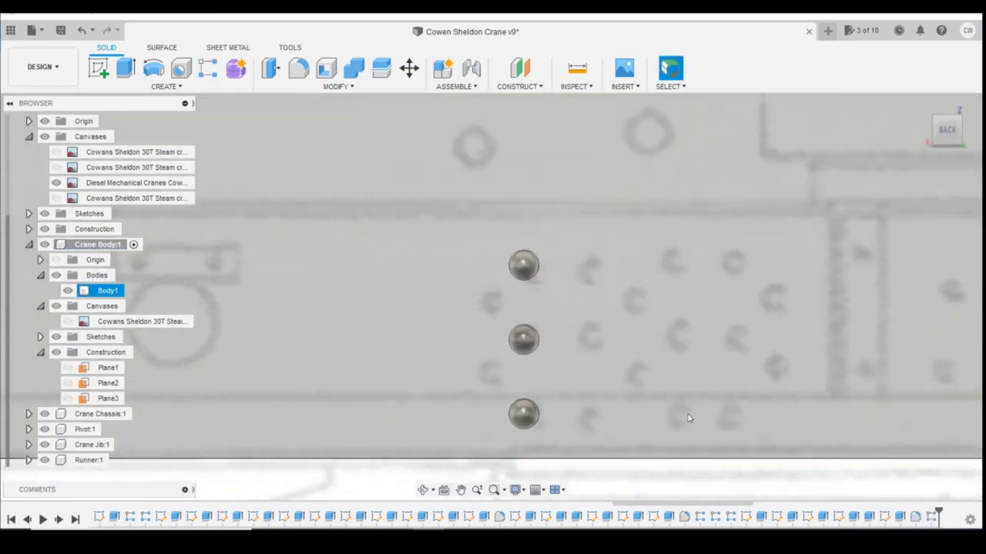
scroll(689, 418, "down", 5)
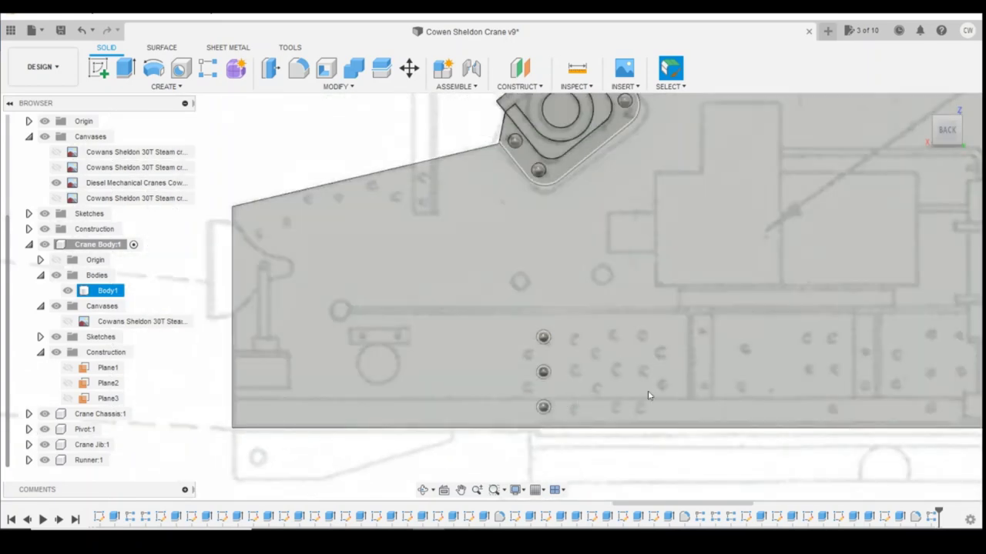
scroll(607, 386, "down", 2)
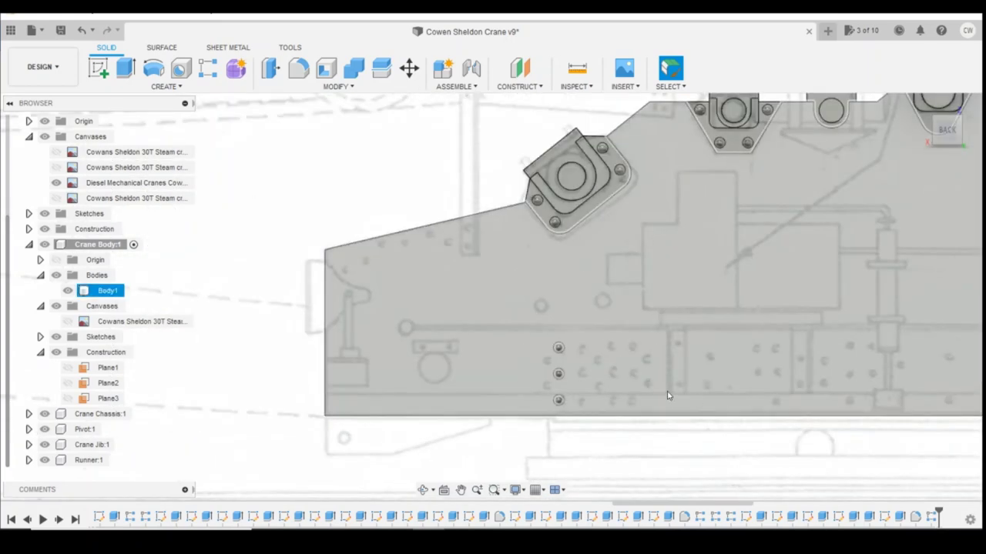
scroll(713, 395, "down", 3)
scroll(871, 377, "up", 2)
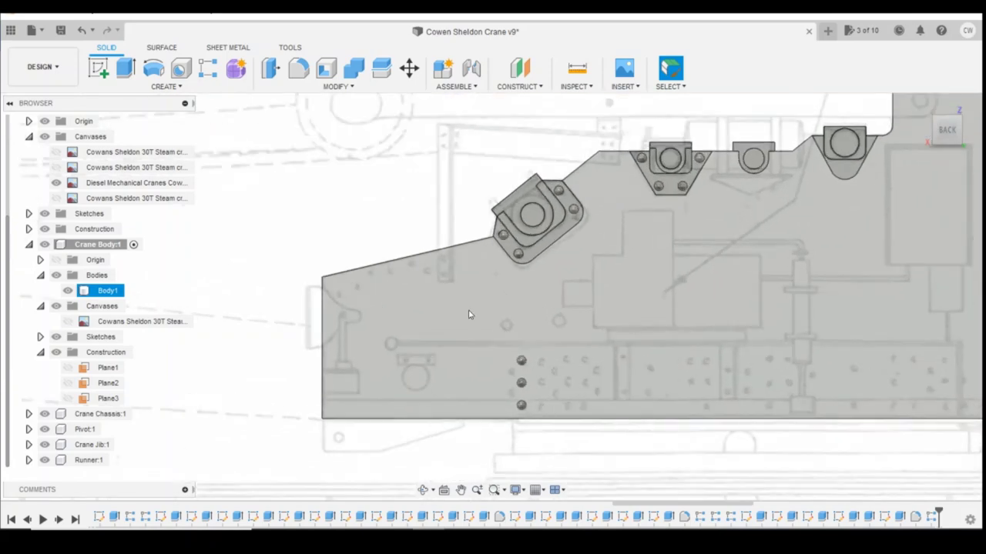
key("Escape")
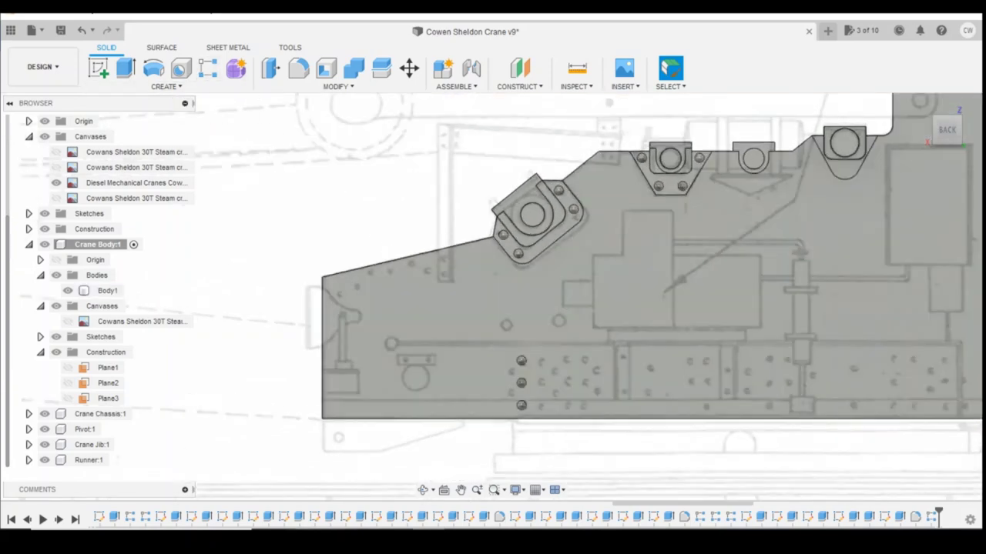
mouse_move(396, 539)
left_click(466, 485)
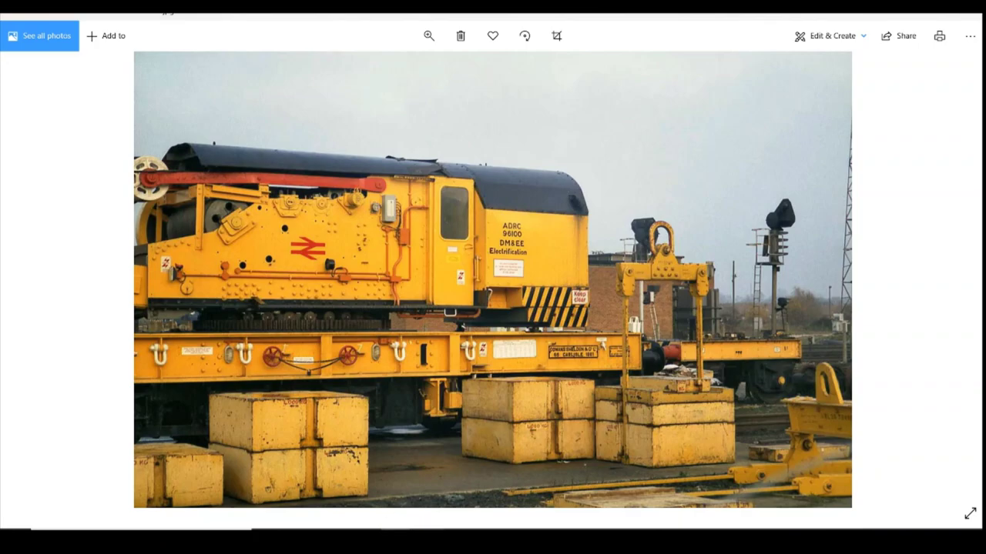
left_click(428, 539)
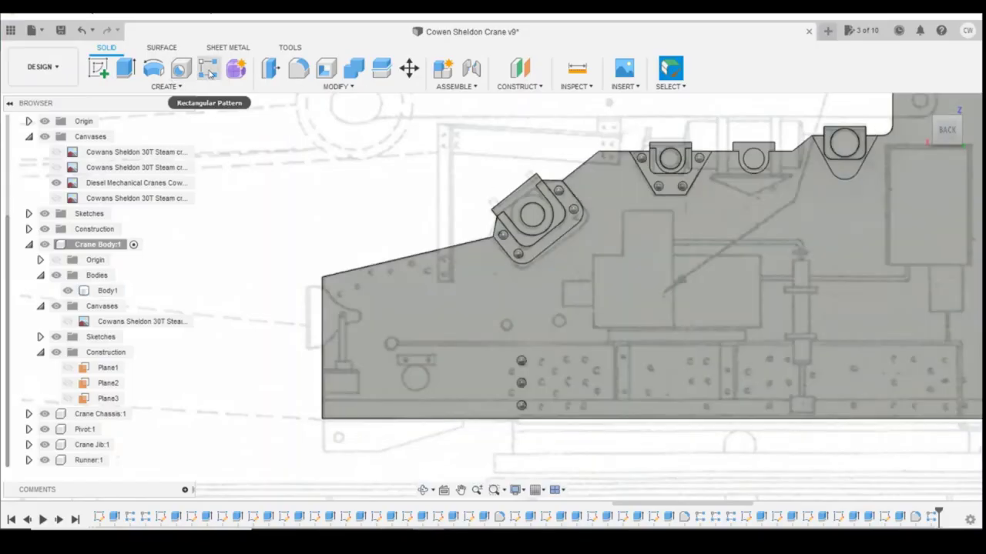
- Start a rectangular pattern of the rivet column's extrude, fillet and pattern features, directed along the crane body's bottom edge
left_click(209, 70)
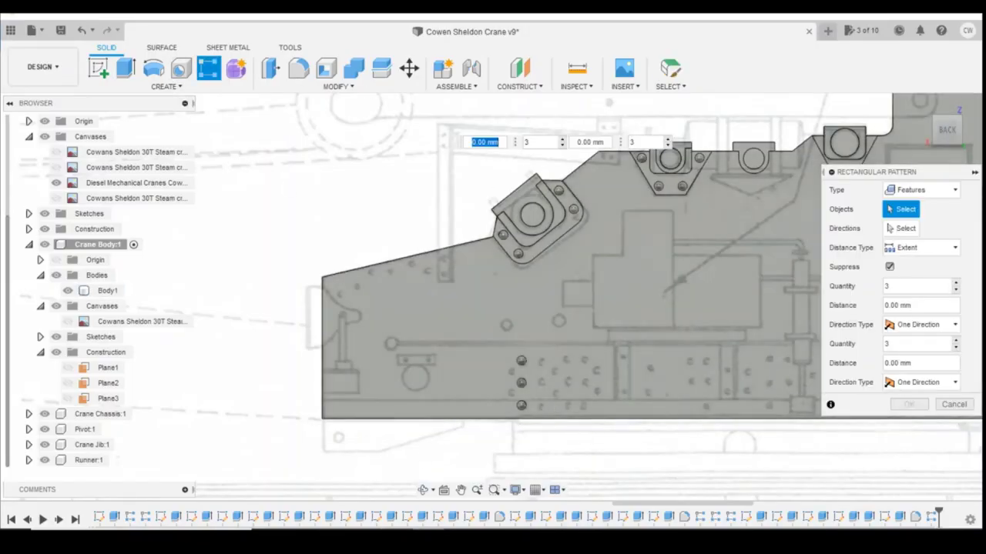
left_click(931, 518)
left_click(916, 517)
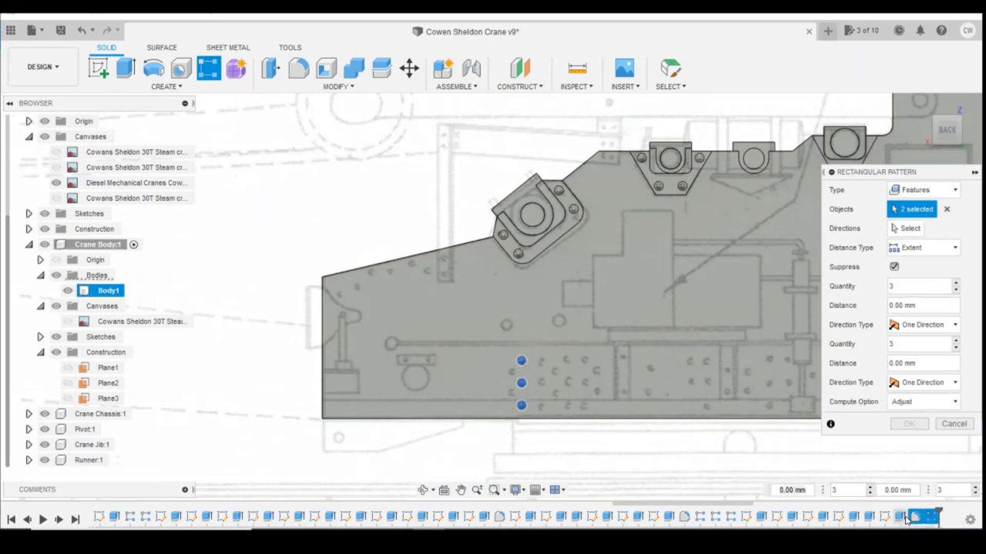
left_click(900, 517)
left_click(906, 228)
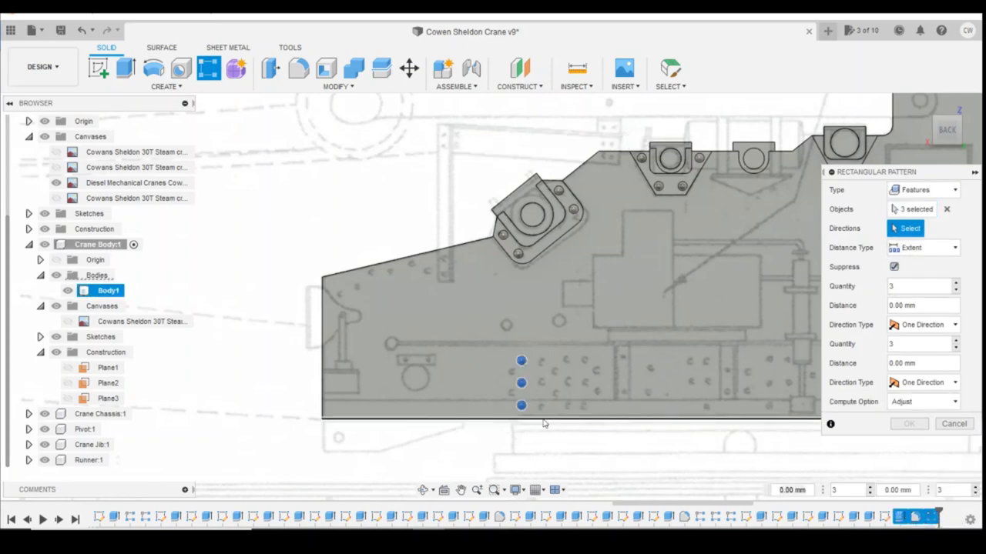
left_click(542, 420)
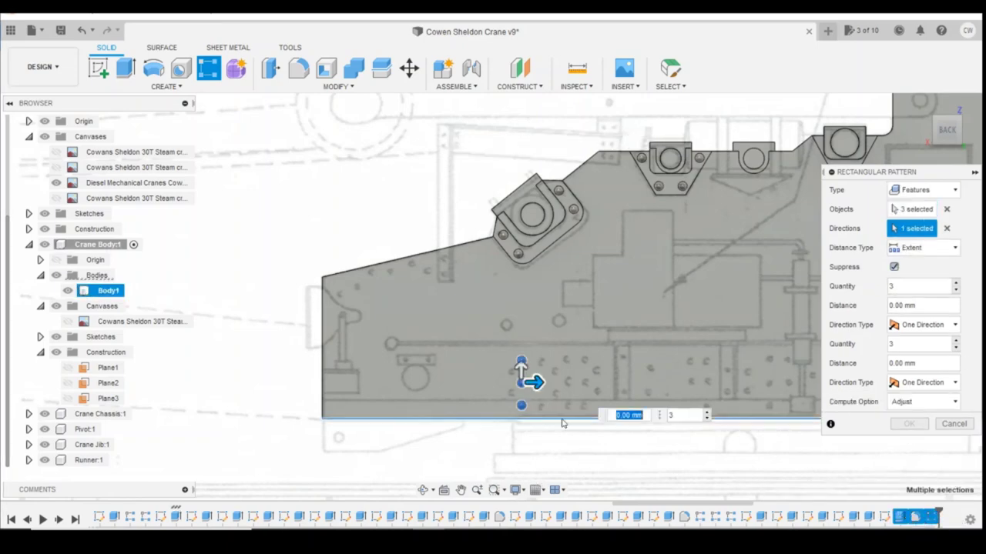
- Set the rivet pattern to a quantity of 4 over a 2.15 mm extent and create it
left_click(707, 417)
type("4")
mouse_move(534, 382)
left_mouse_down()
mouse_move(594, 383)
mouse_move(590, 356)
mouse_move(602, 358)
mouse_move(591, 358)
left_mouse_up()
scroll(592, 380, "up", 4)
left_click(689, 391)
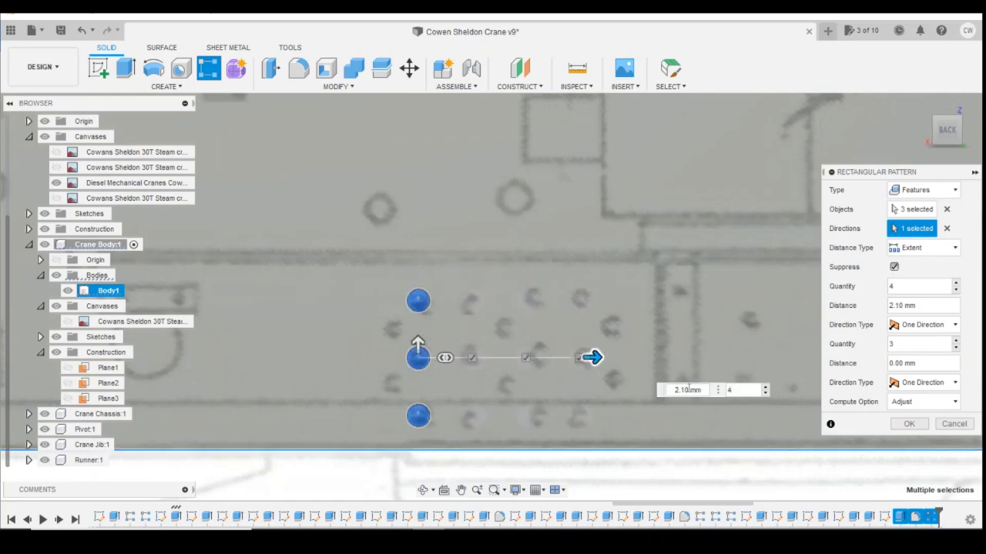
key("Return")
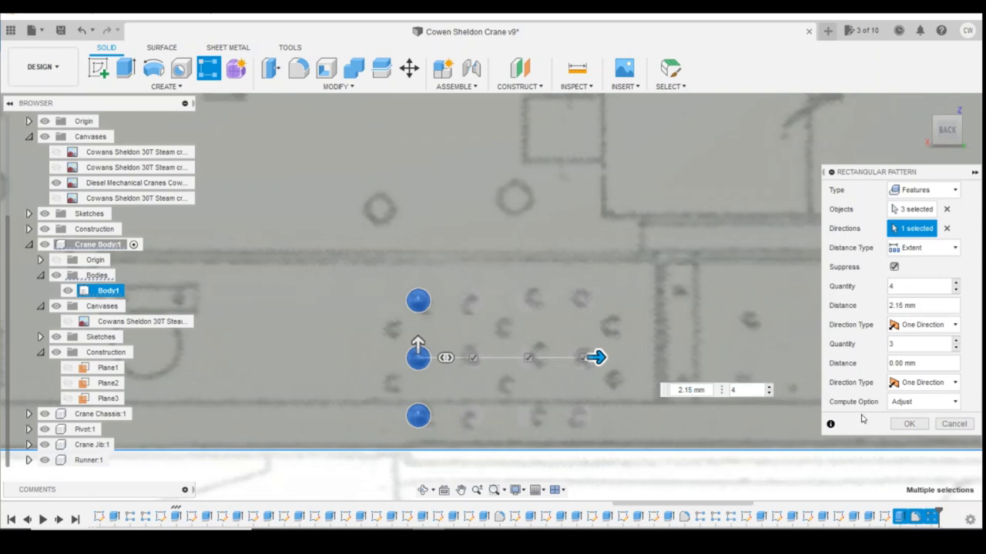
left_click(908, 423)
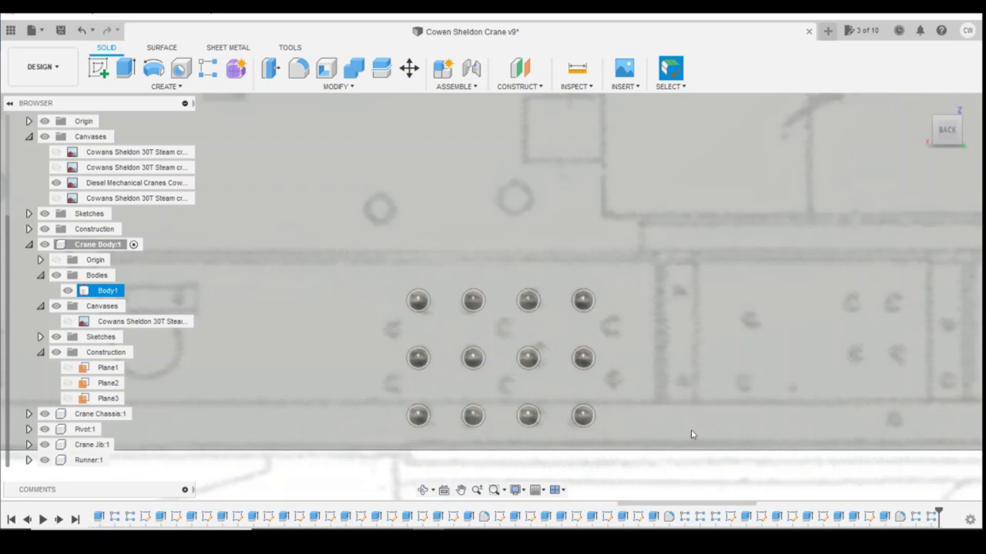
left_click(430, 341)
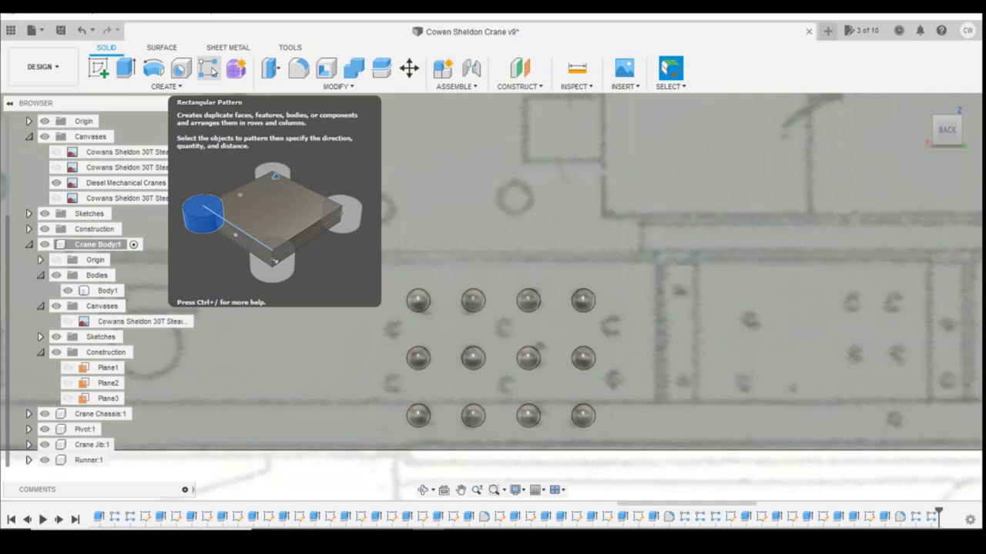
left_click(457, 208)
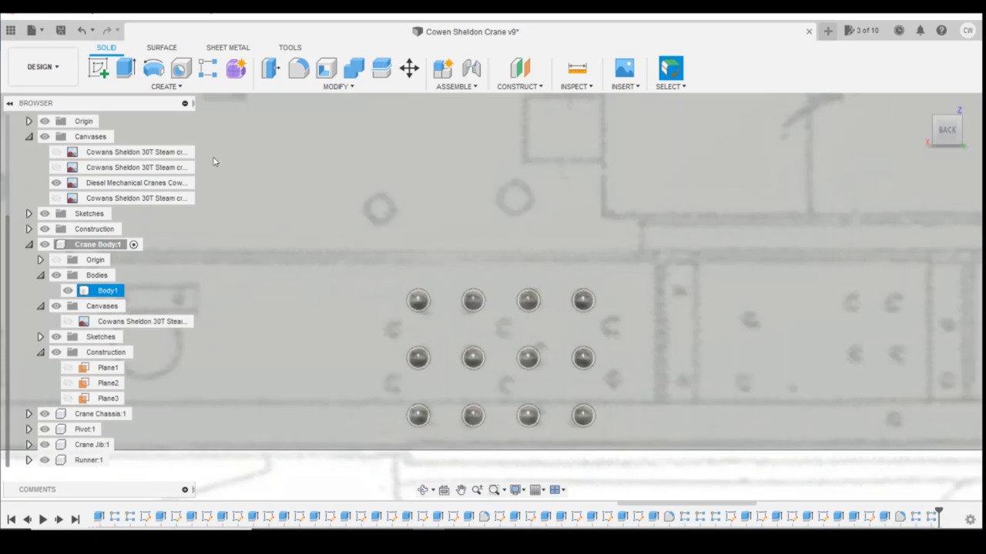
left_click(216, 161)
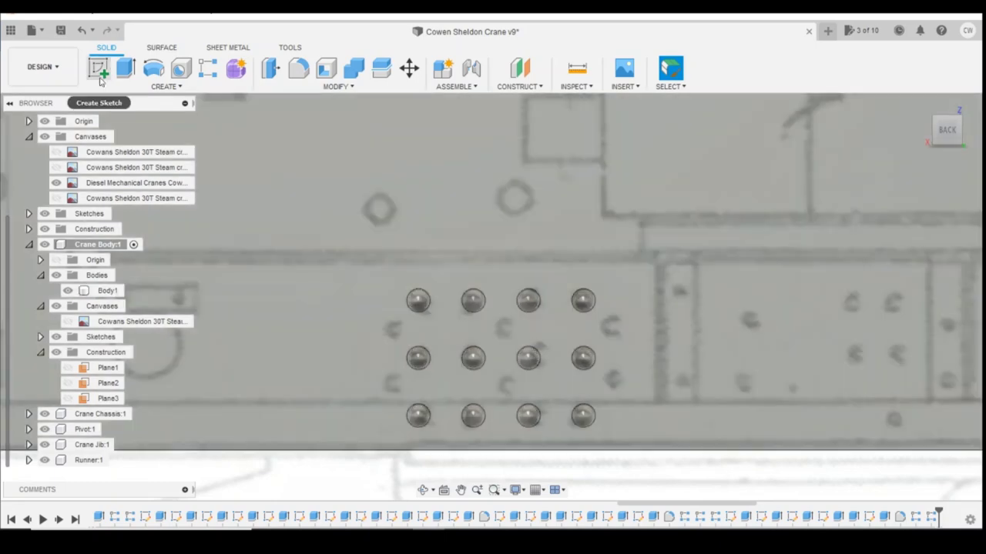
left_click(286, 186)
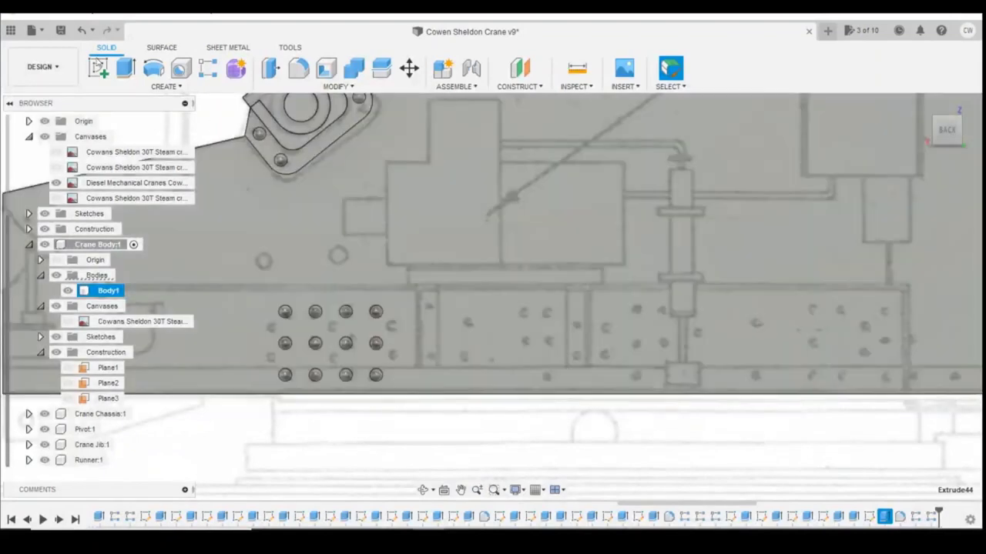
- Start a sketch on the crane body's side face and draw a 0.3 mm circle over the lower staggered rivet mark beside the first column
left_click(97, 64)
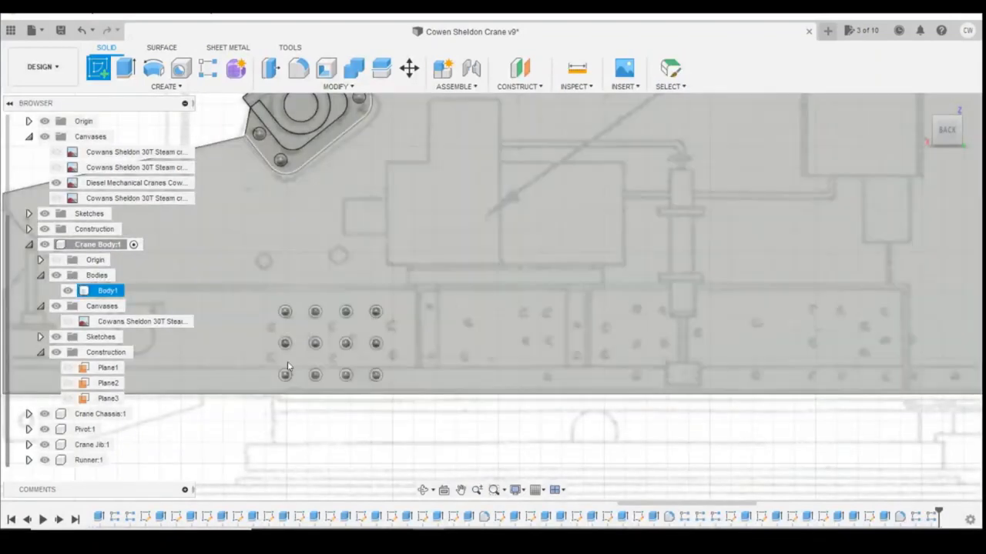
scroll(287, 360, "up", 3)
left_click(256, 360)
left_click(345, 269)
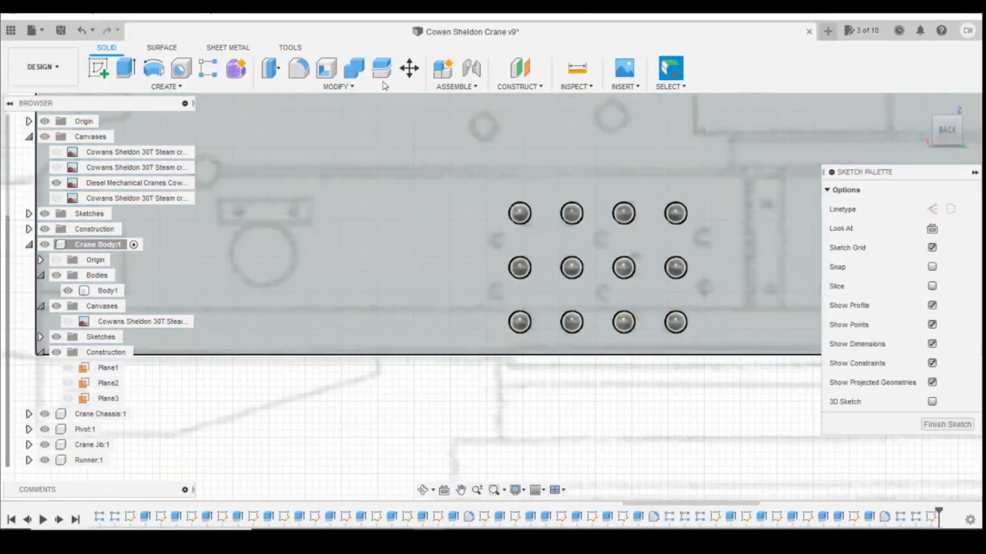
left_click(153, 70)
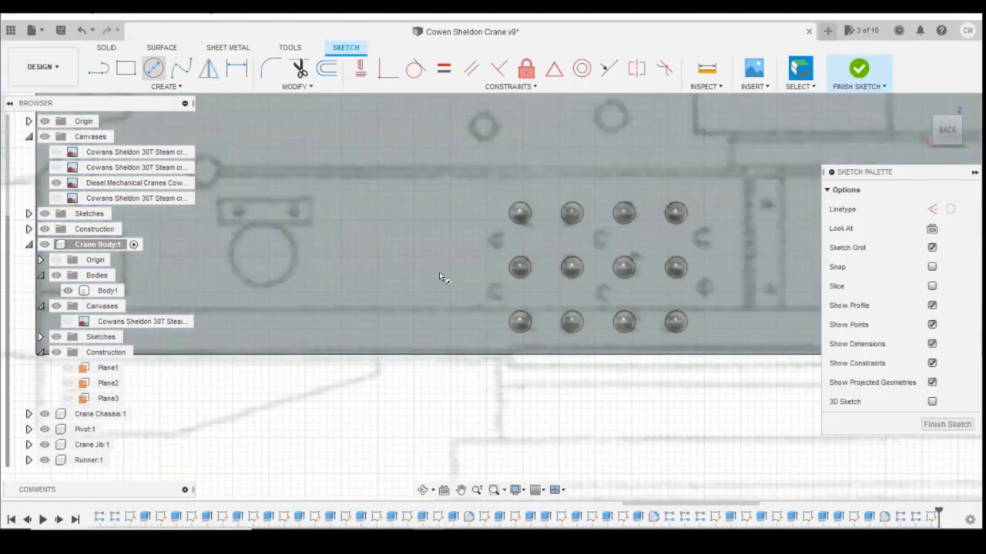
left_click(495, 293)
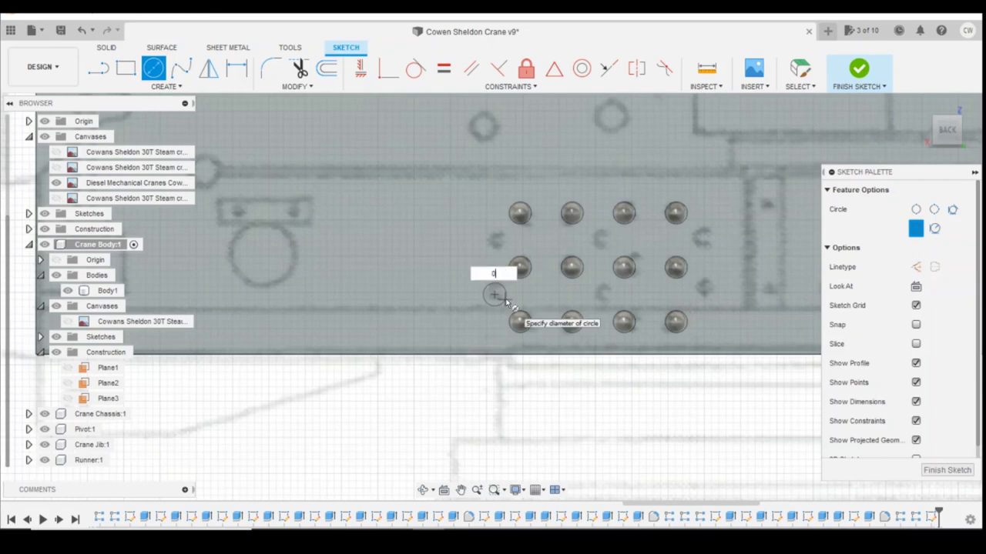
key("Return")
key("Escape")
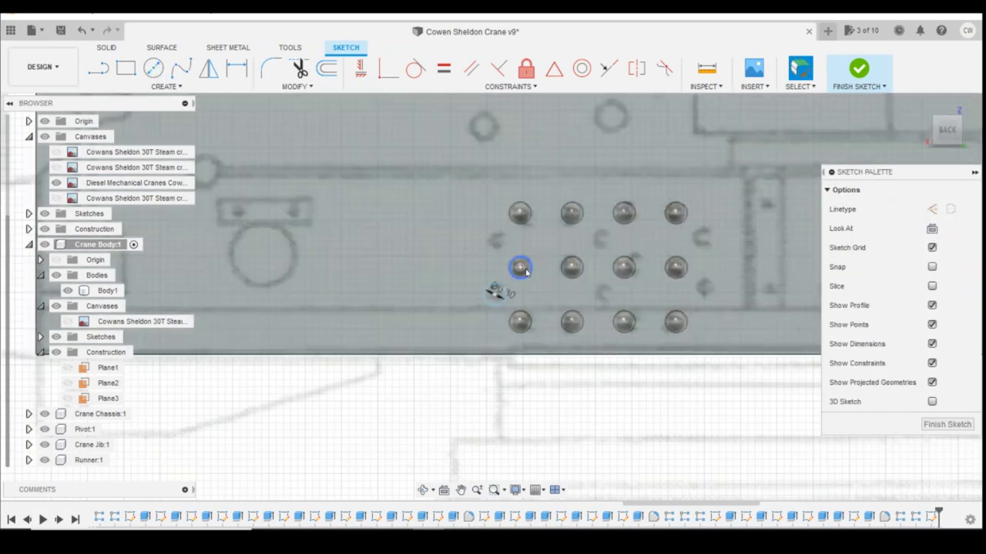
- Draw a vertical construction line between the centres of the middle and bottom rivets in the first column
key("l")
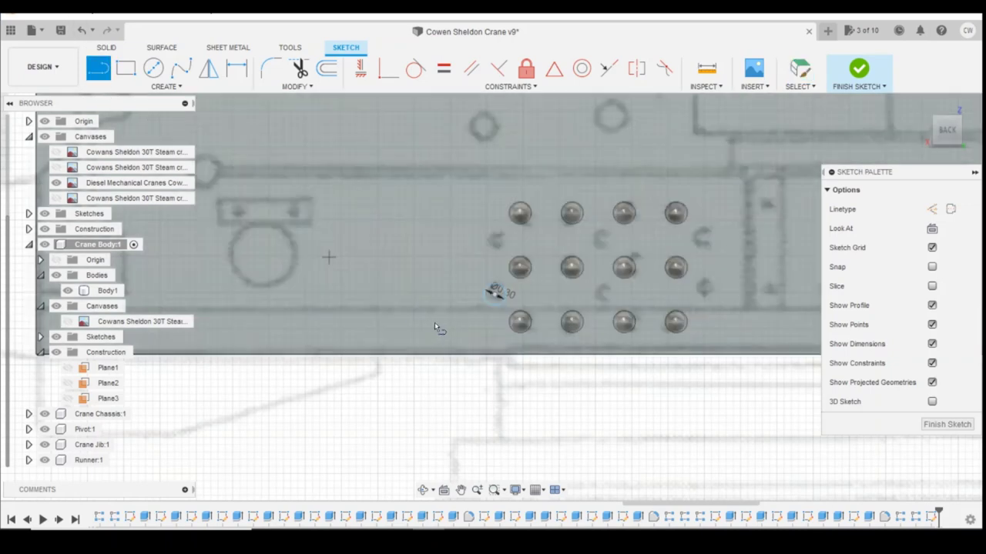
key("x")
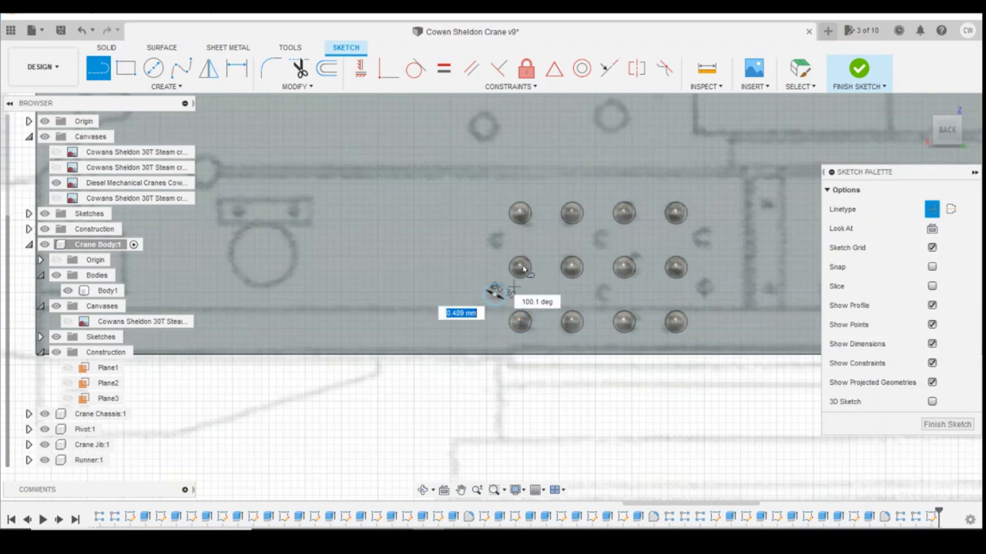
left_click(519, 293)
key("Escape")
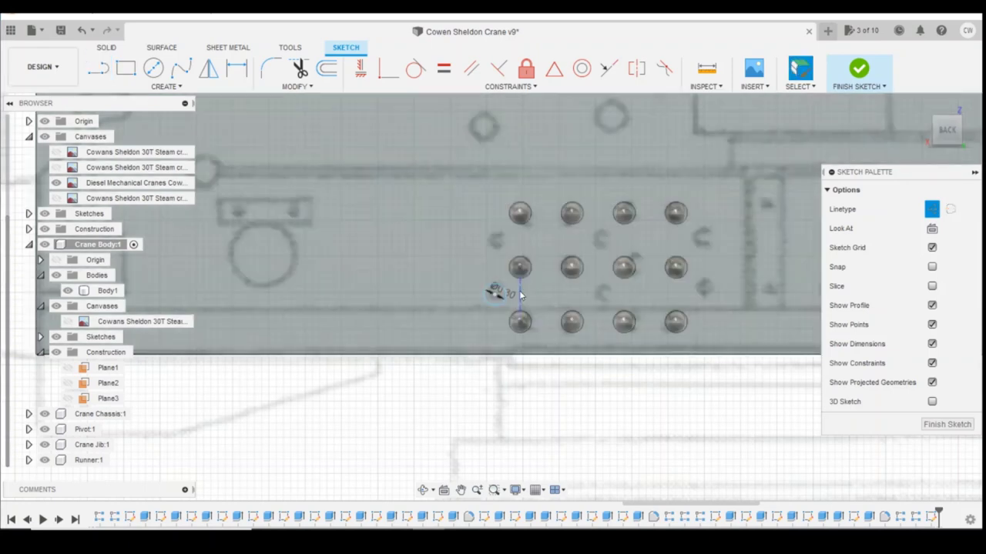
left_click(520, 293)
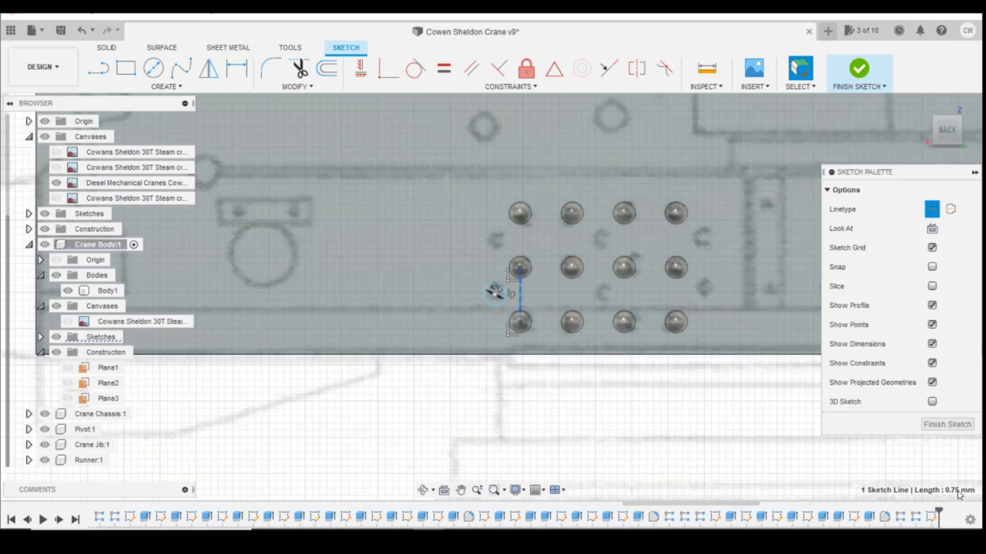
- Dimension the horizontal distance from the body's lower corner to the new circle's centre
scroll(657, 367, "down", 2)
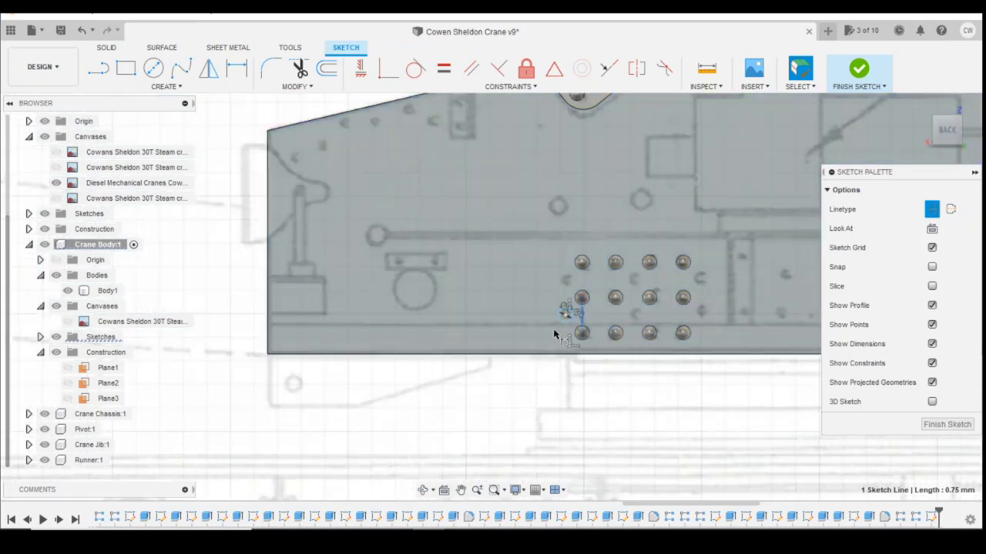
key("d")
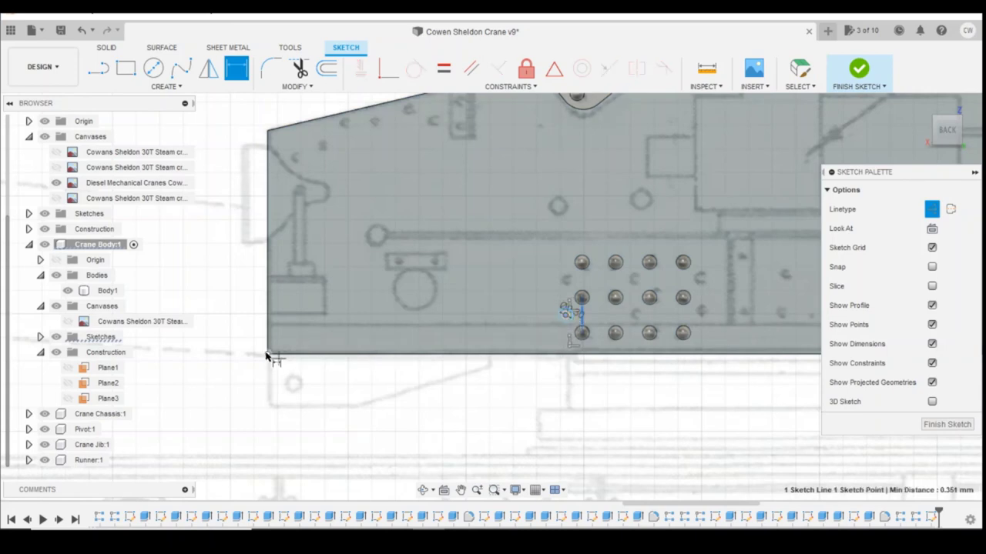
left_click(268, 355)
left_click(460, 385)
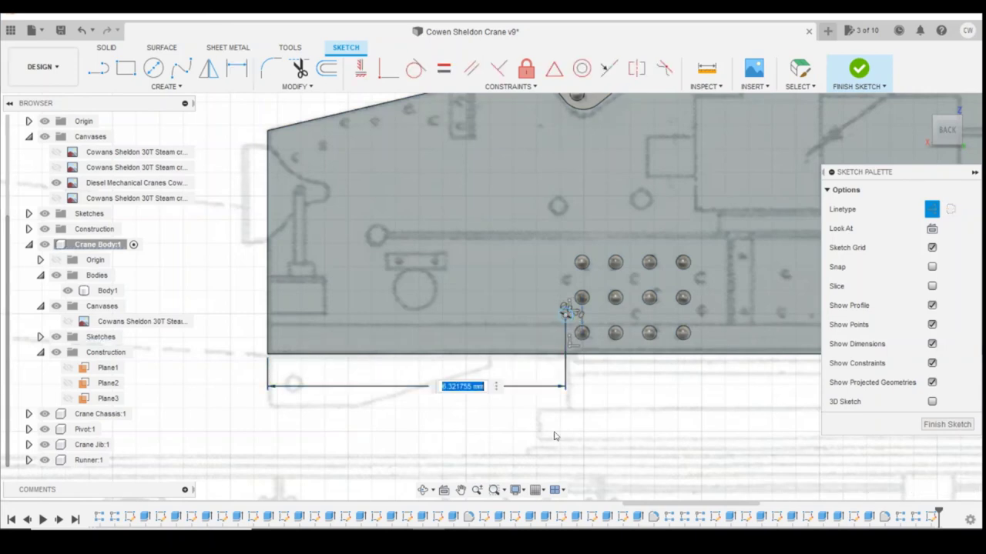
key("BackSpace")
key("Return")
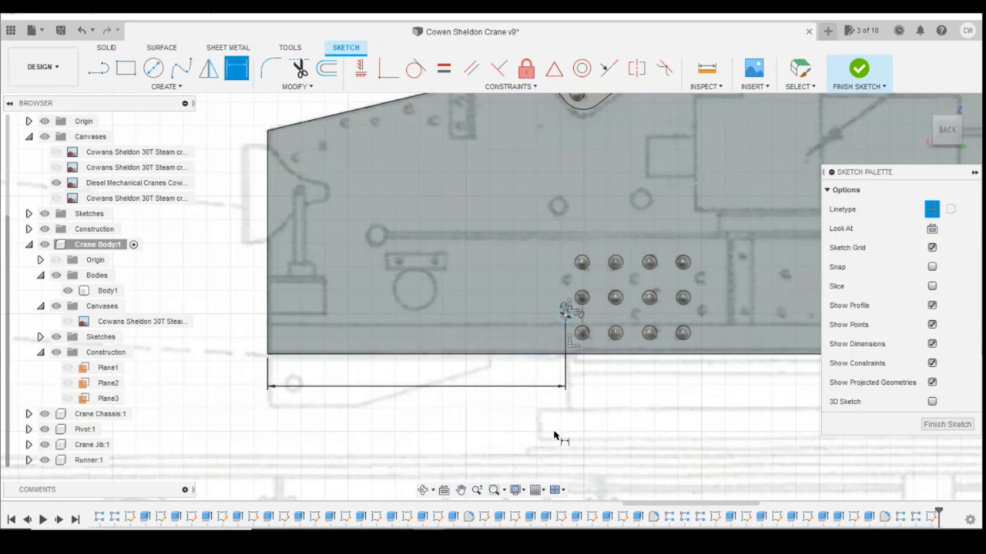
- Try to constrain the circle's centre to the midpoint of the vertical construction line
scroll(663, 351, "up", 3)
scroll(596, 339, "up", 2)
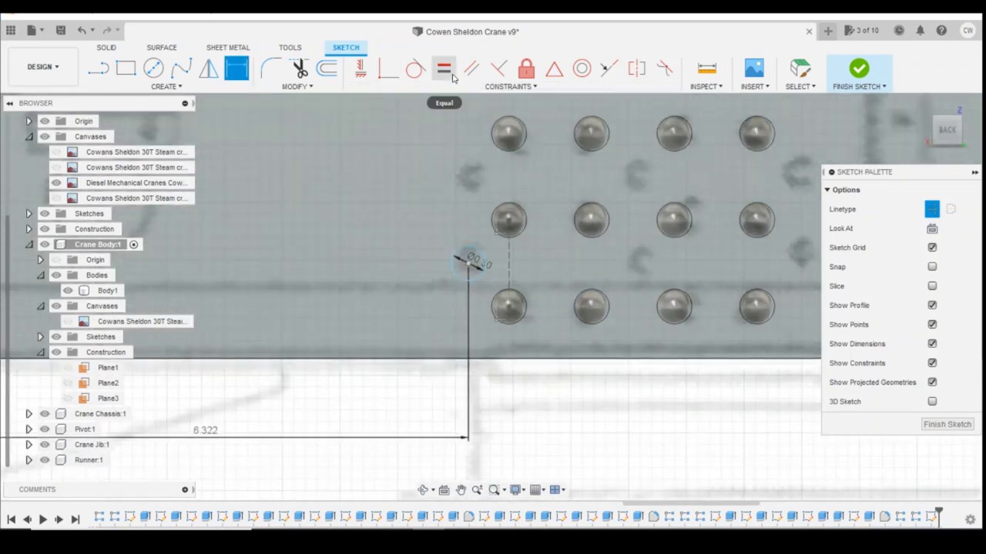
left_click(554, 69)
left_click(466, 265)
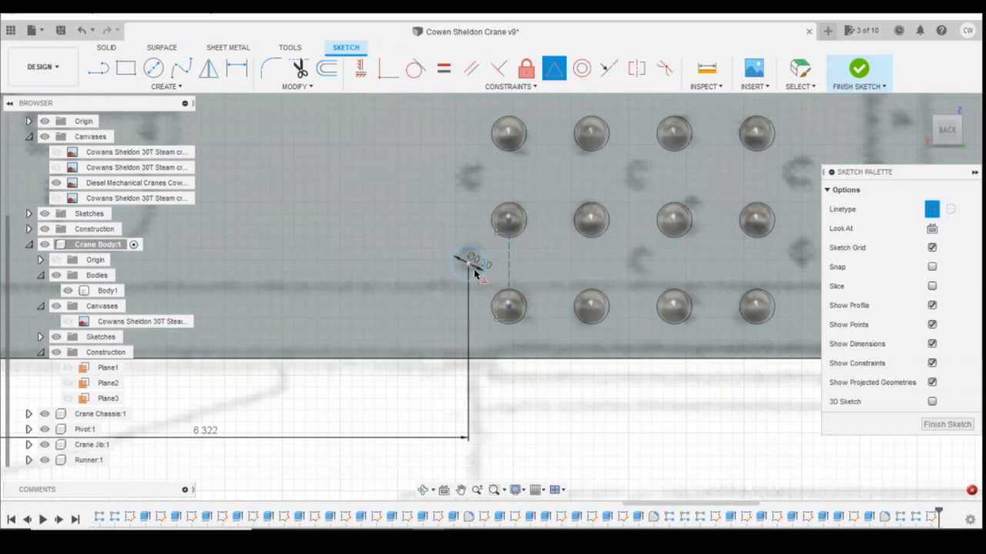
left_click(511, 274)
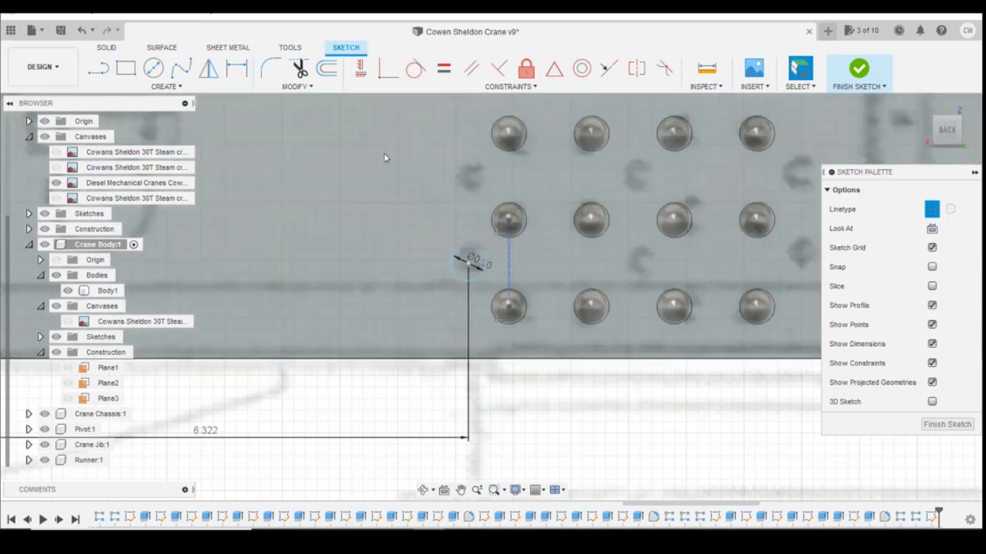
left_click(98, 71)
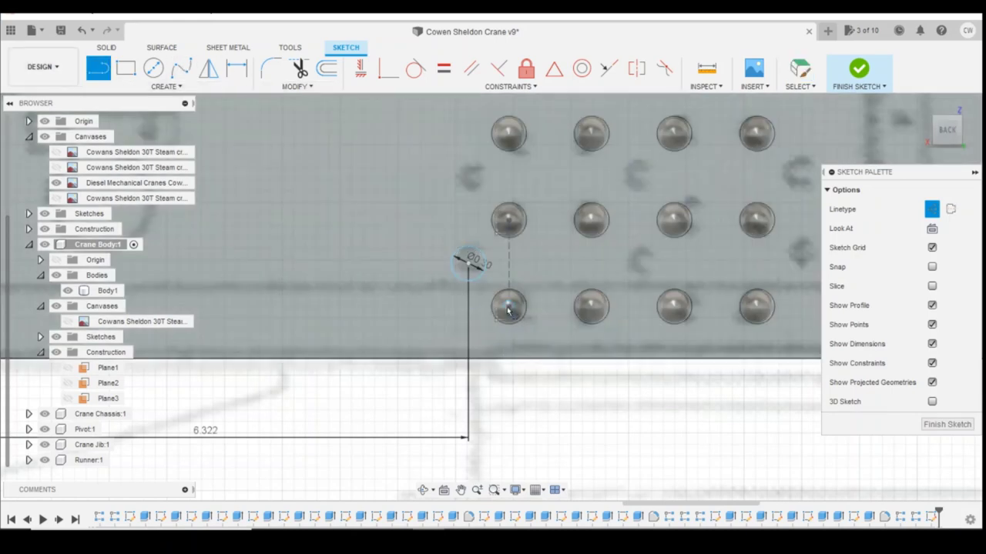
left_click(510, 264)
key("Escape")
- Extrude the small circle profile 0.15 mm as a new surface body
scroll(484, 281, "up", 1)
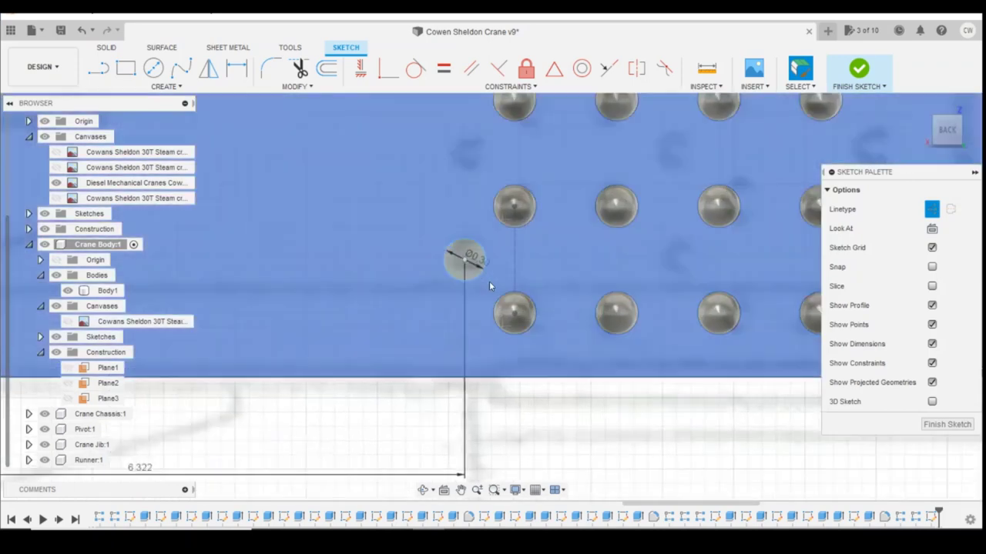
scroll(489, 281, "down", 2)
scroll(470, 268, "up", 3)
left_click(468, 274)
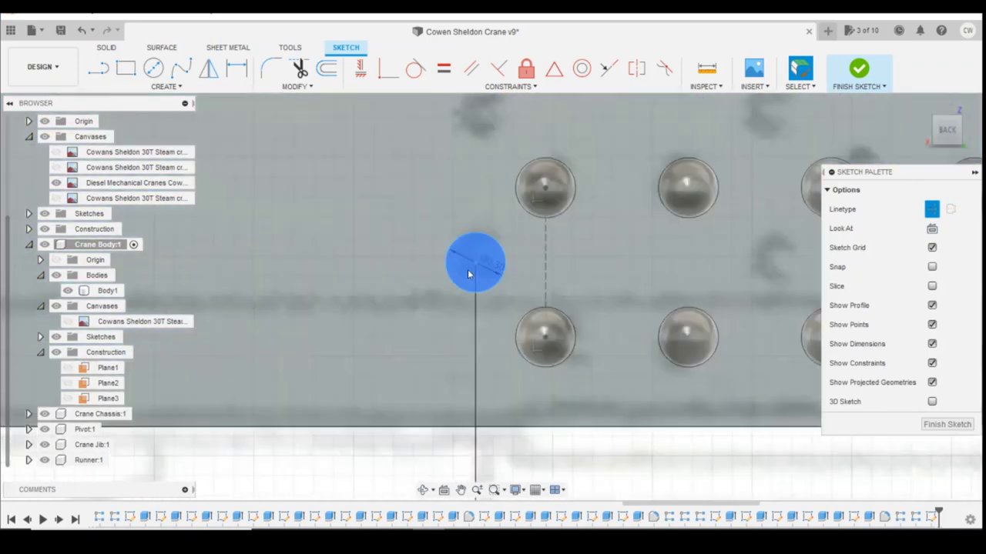
right_click(470, 271)
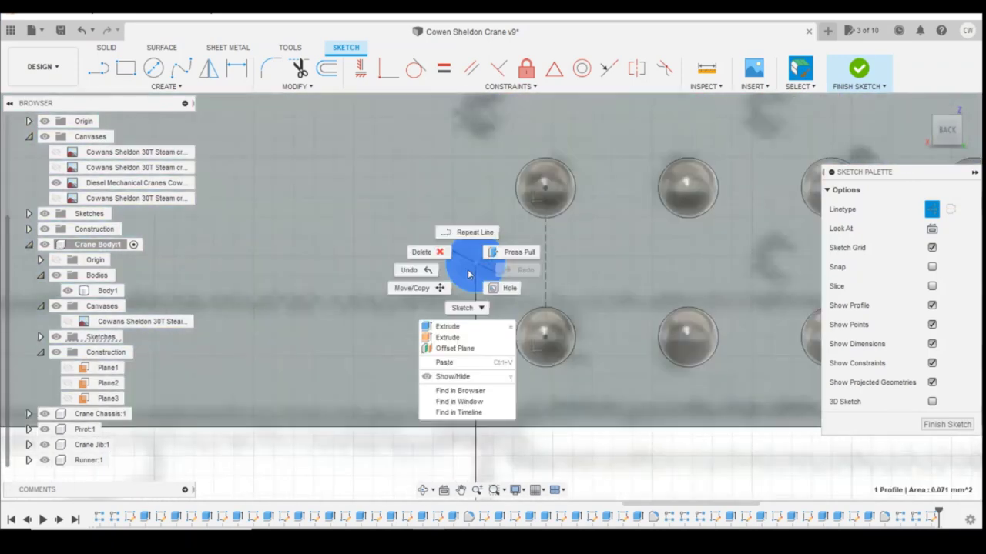
left_click(452, 329)
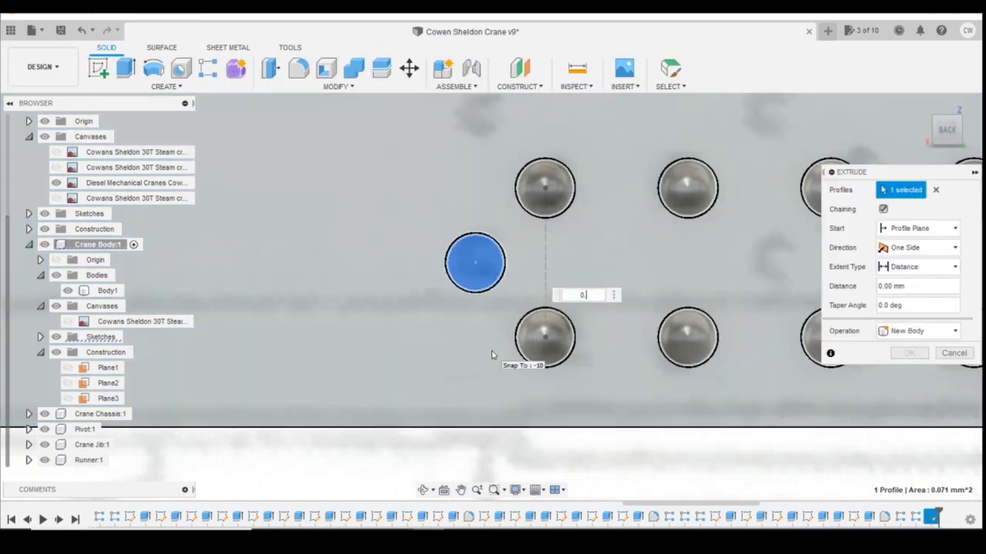
type("0.15")
key("Return")
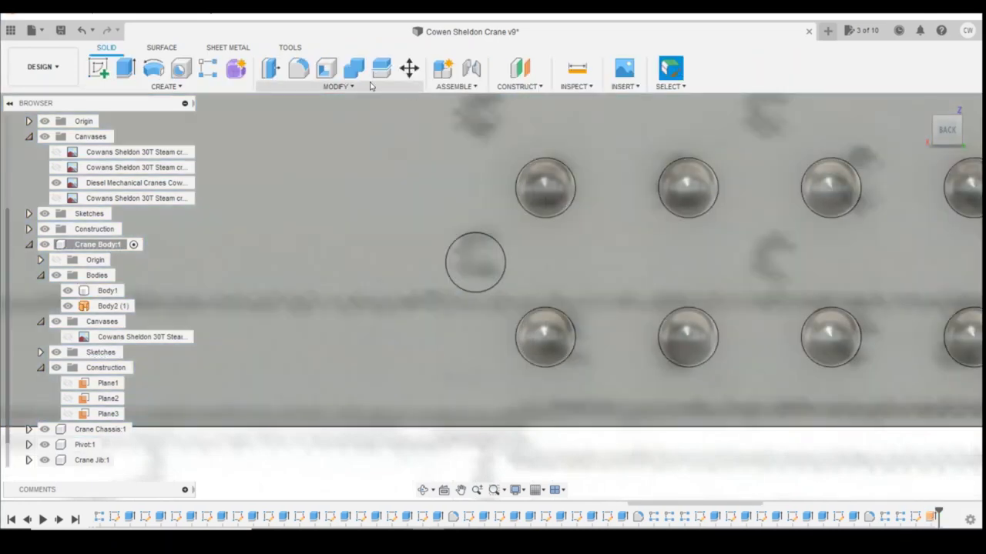
left_click(296, 76)
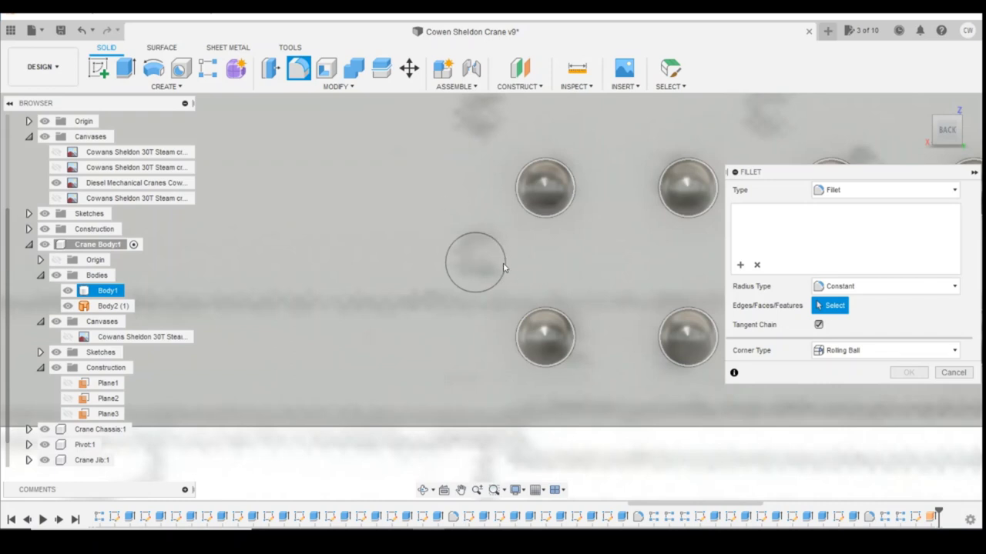
scroll(593, 278, "down", 3)
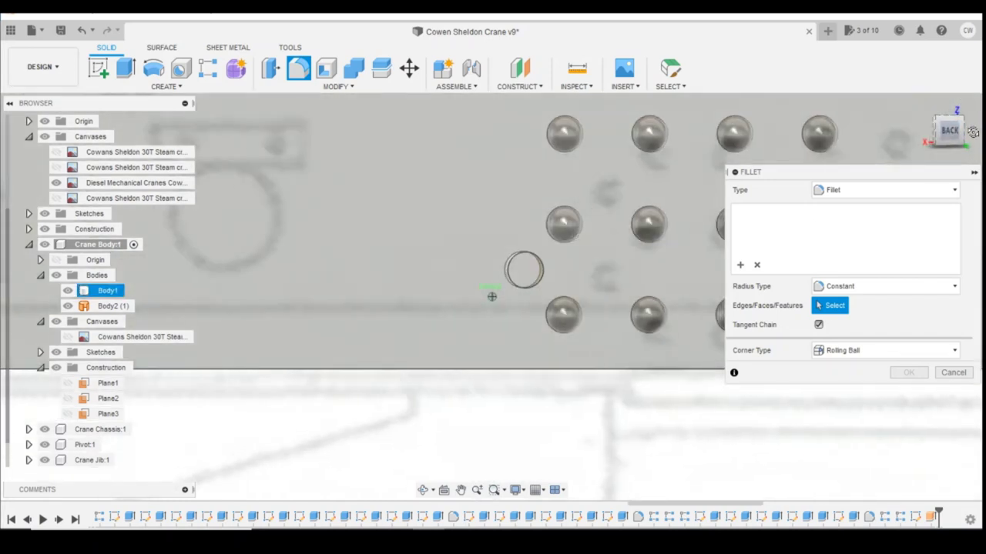
scroll(652, 288, "up", 3)
left_click(953, 372)
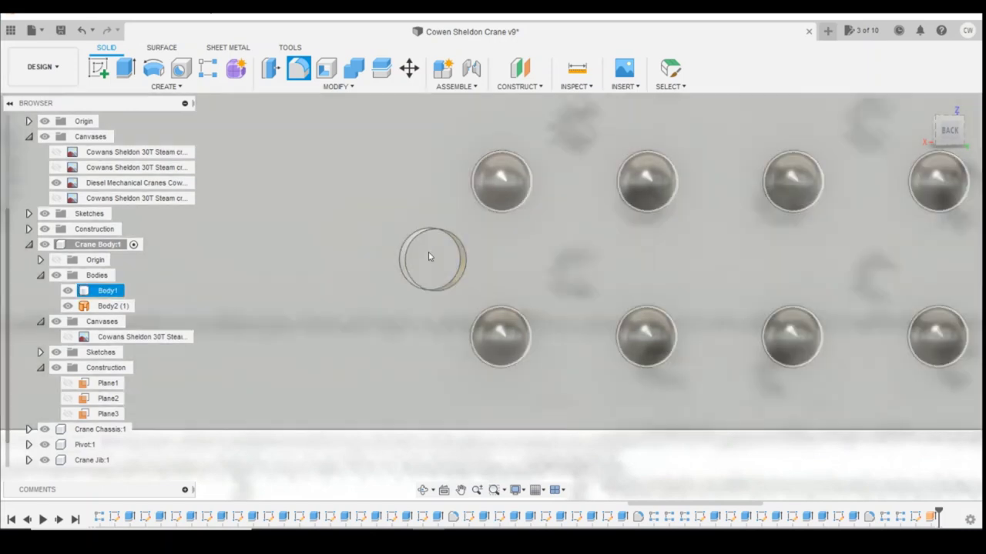
- Delete the surface extrusion made from the small circle
left_click(930, 516)
right_click(930, 515)
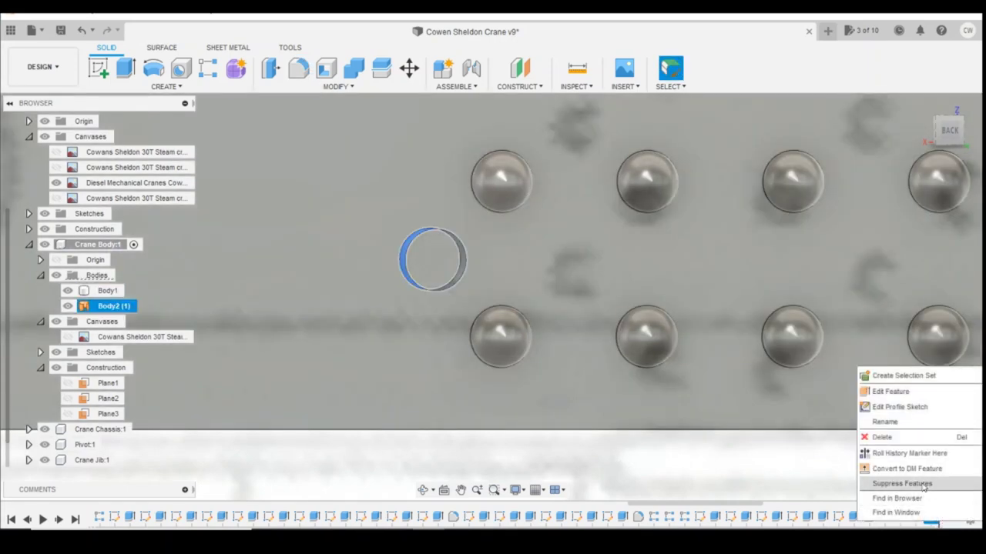
left_click(894, 436)
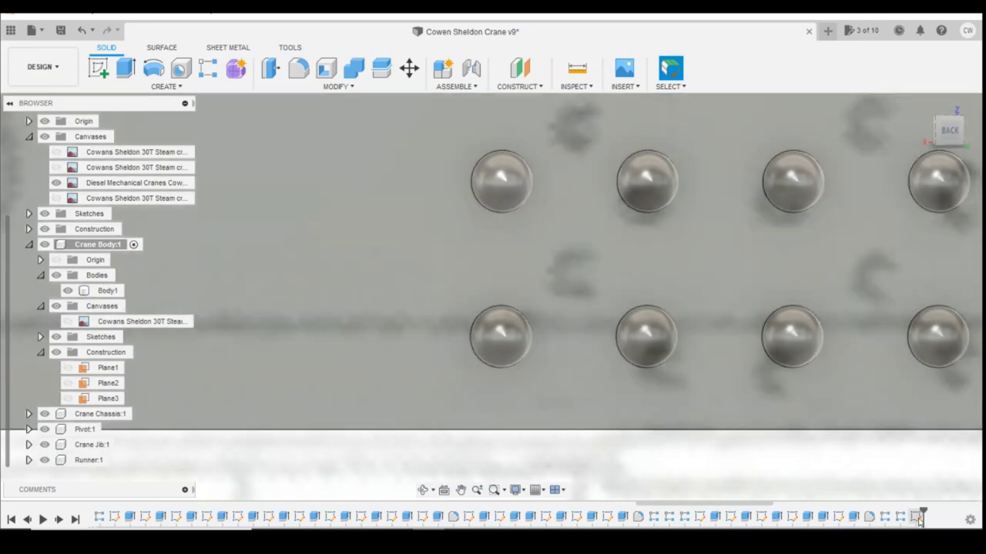
- Reopen the small circle's sketch and extrude its profile 0.15 mm as a solid on the crane body's side
left_click(917, 516)
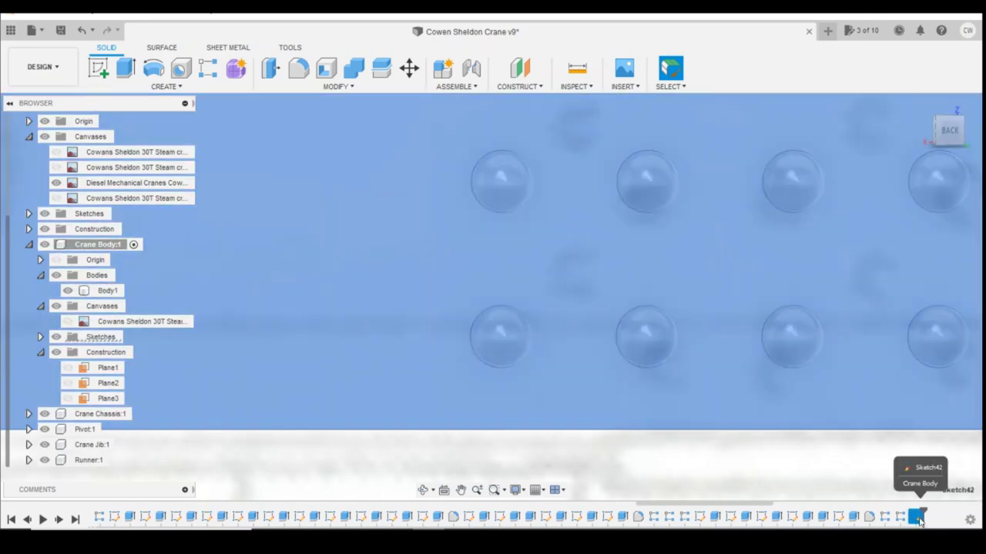
right_click(916, 516)
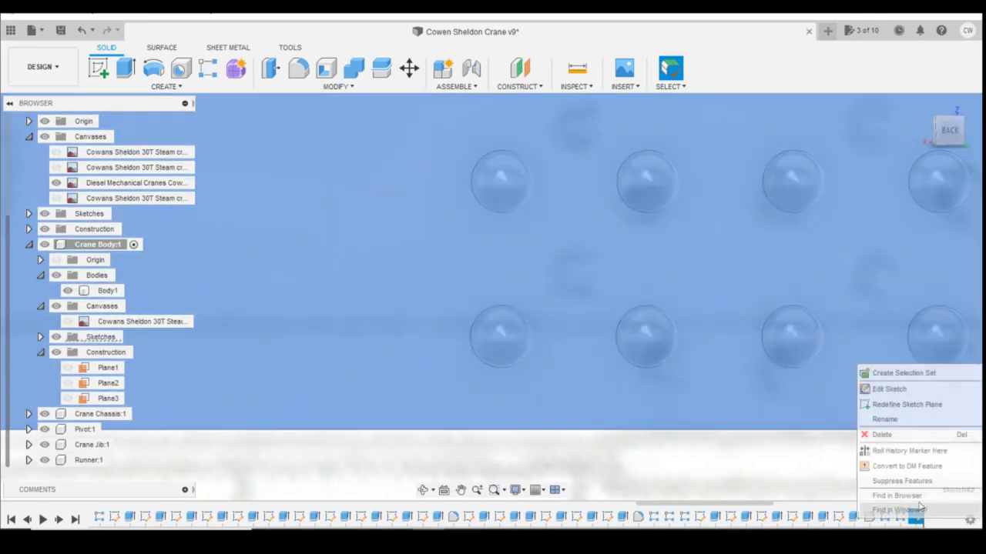
left_click(913, 397)
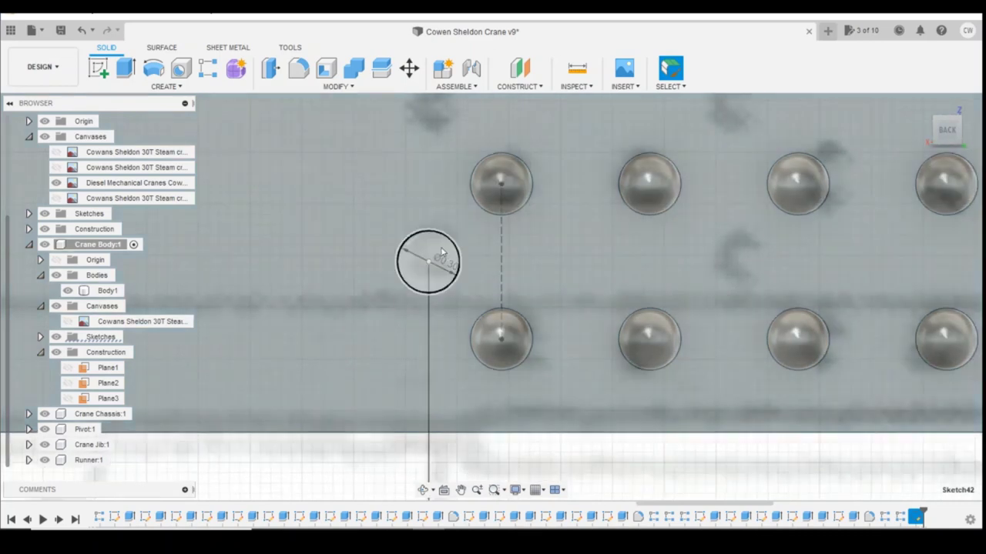
right_click(440, 247)
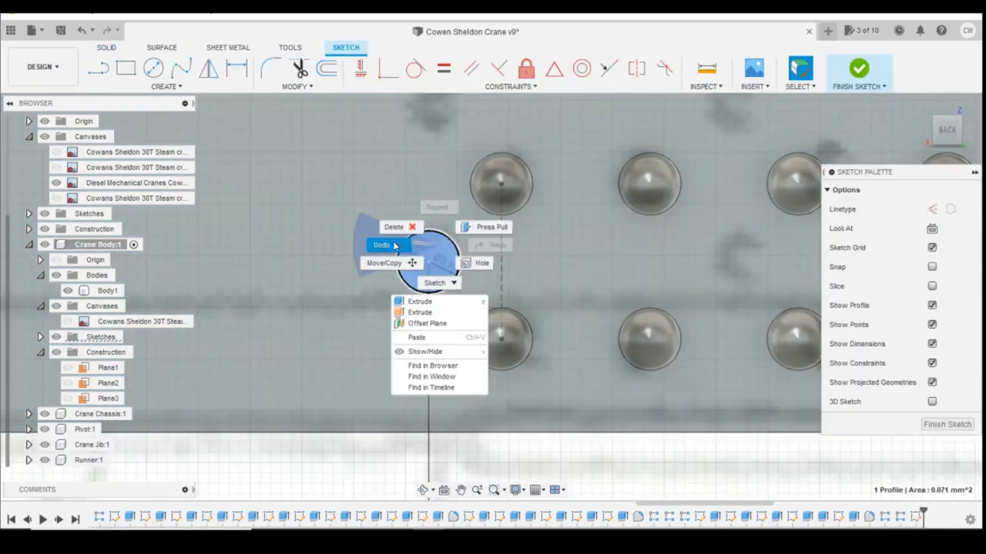
left_click(428, 305)
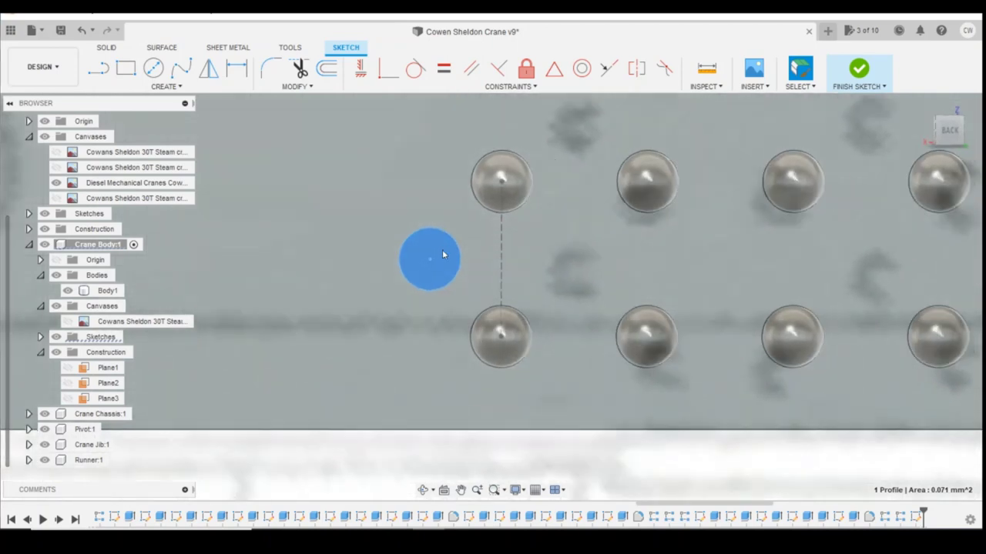
type("0")
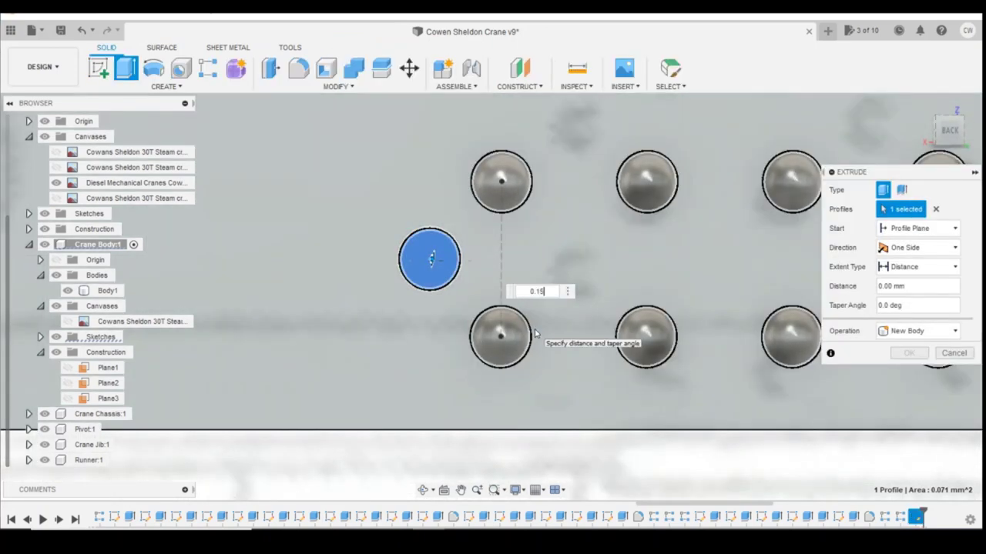
type(".15")
key("Return")
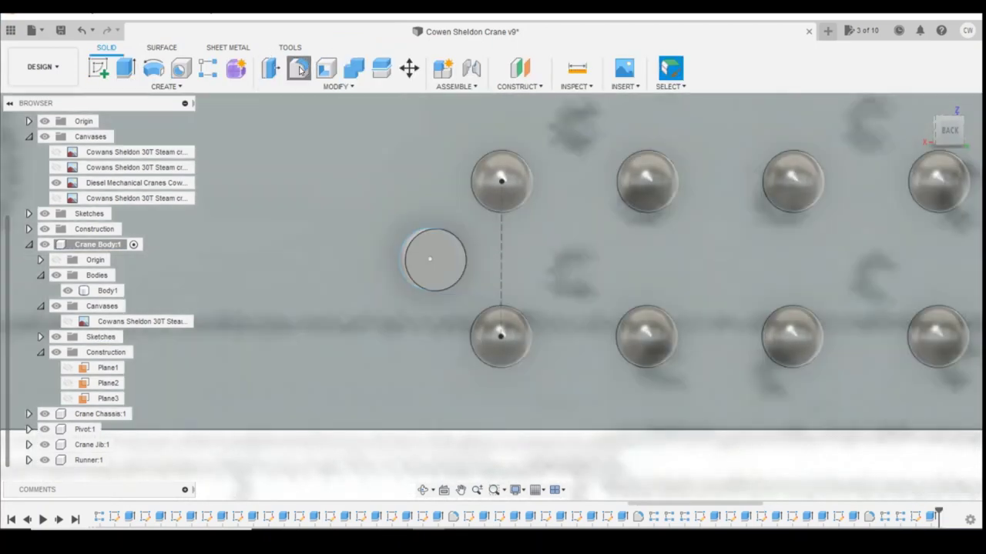
- Fillet the outer edge of the new small cylinder with a 0.15 mm radius to form a domed rivet
left_click(299, 70)
left_click(458, 279)
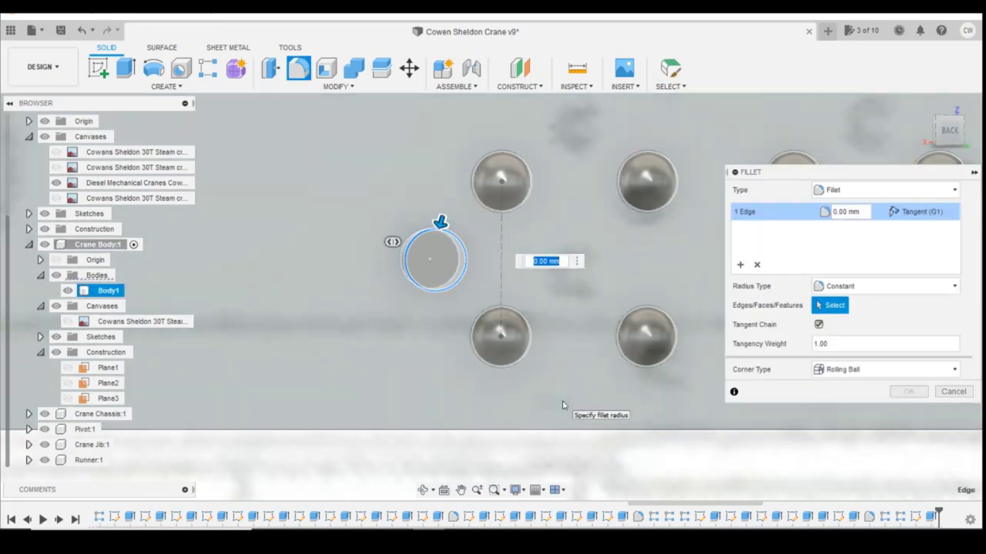
type("0.15")
key("Return")
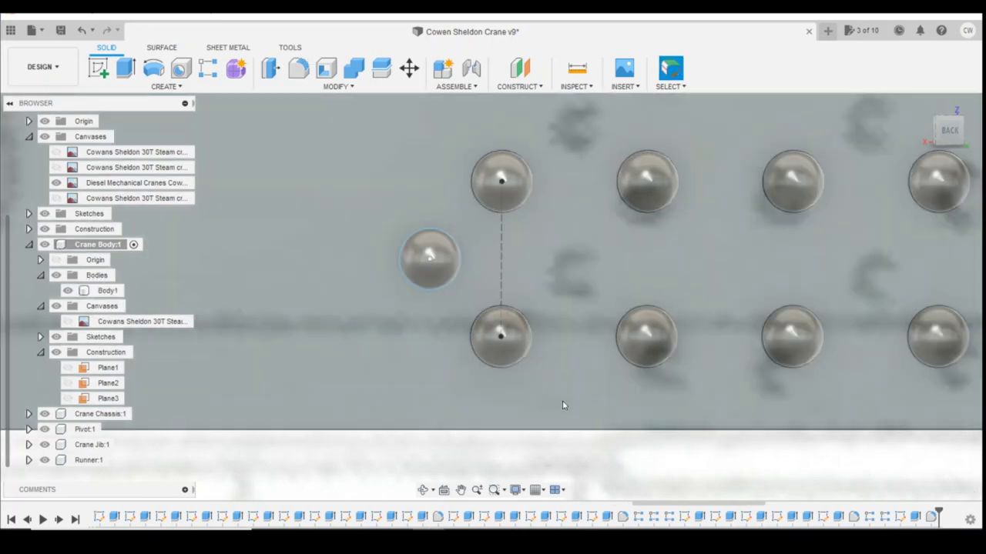
- Create a rectangular pattern of the new rivet's extrude and fillet upward along the body's vertical edge, quantity 2 over a 0.75 mm extent
scroll(549, 389, "down", 3)
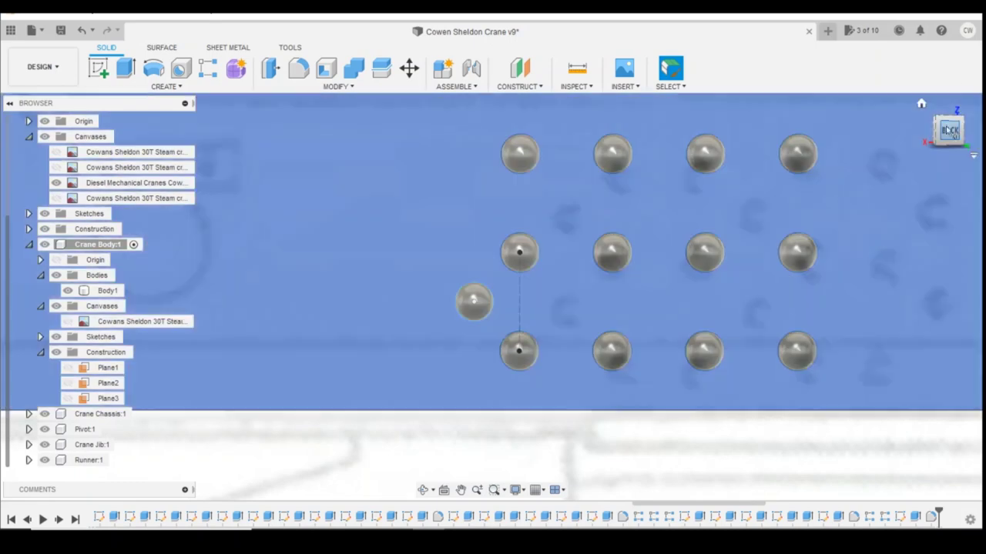
scroll(544, 299, "down", 1)
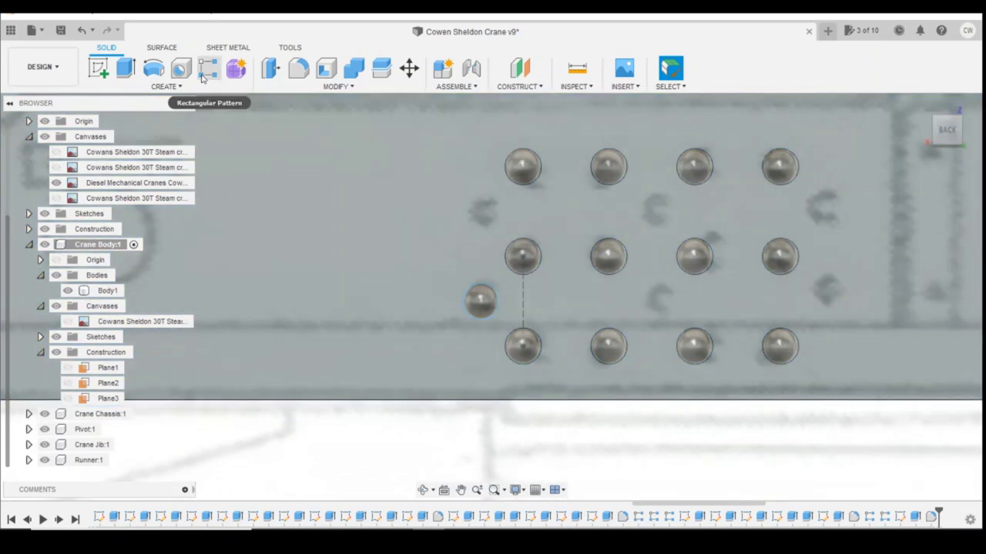
left_click(205, 75)
left_click(930, 518)
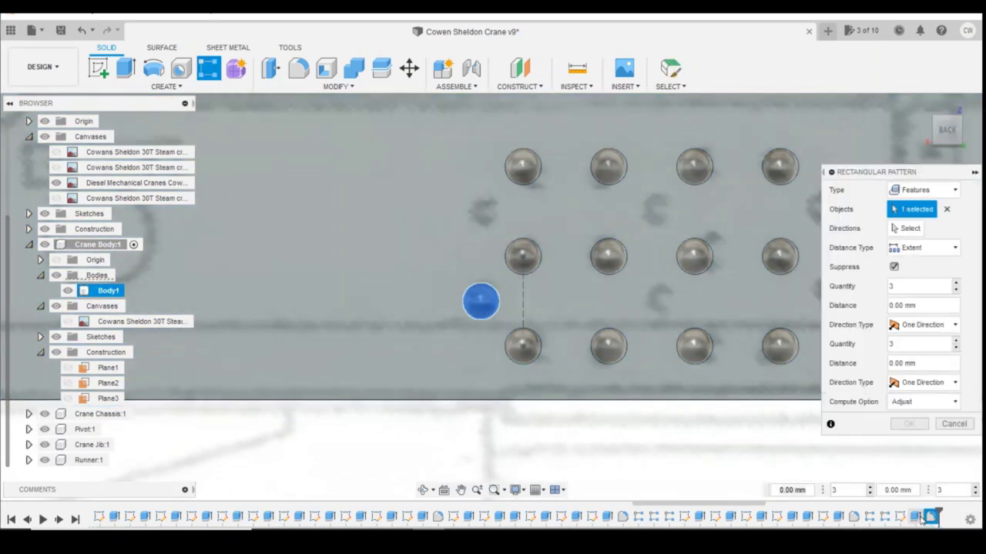
left_click(920, 519)
left_click(909, 229)
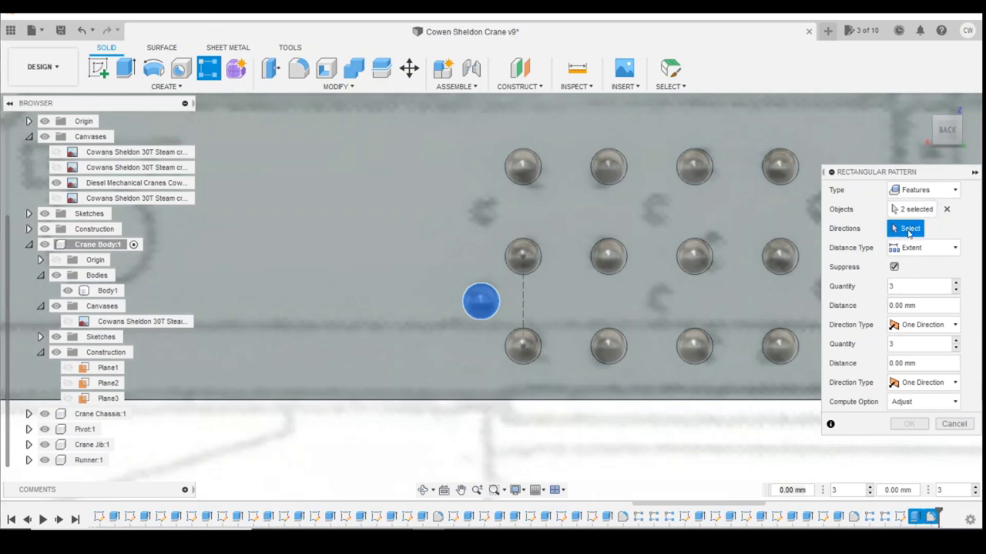
scroll(639, 351, "down", 3)
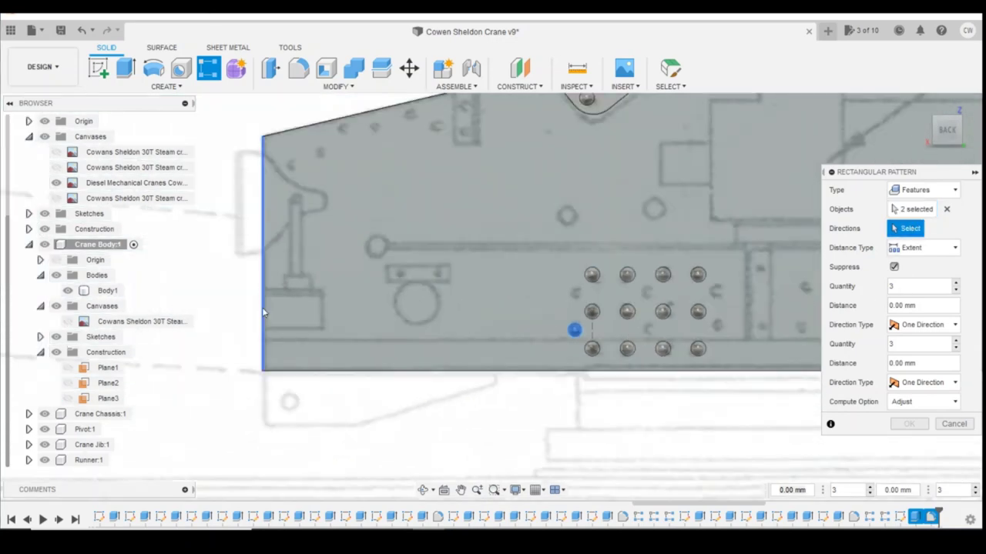
scroll(533, 335, "down", 5)
scroll(168, 344, "up", 2)
scroll(273, 323, "up", 3)
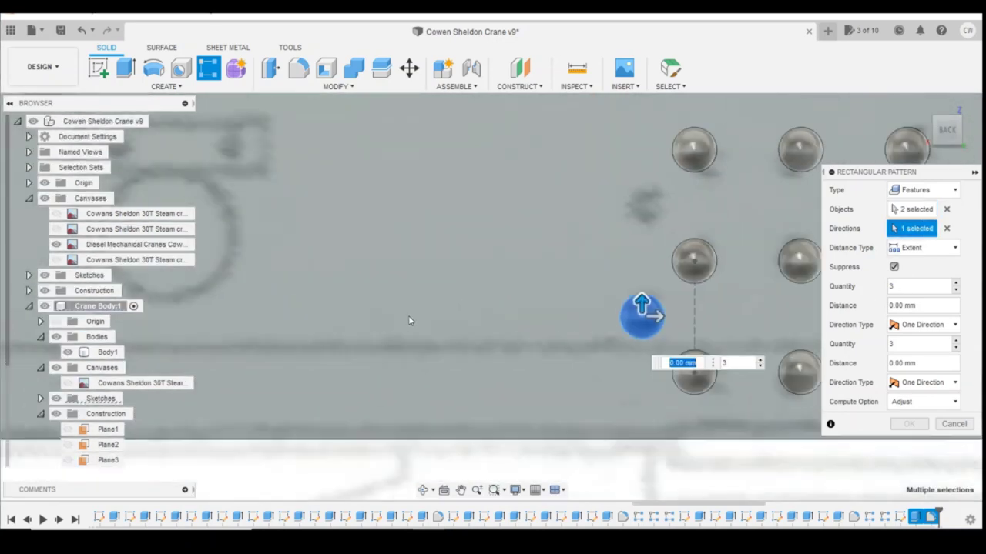
scroll(586, 286, "up", 3)
left_click_drag(513, 322, 520, 197)
left_click(701, 244)
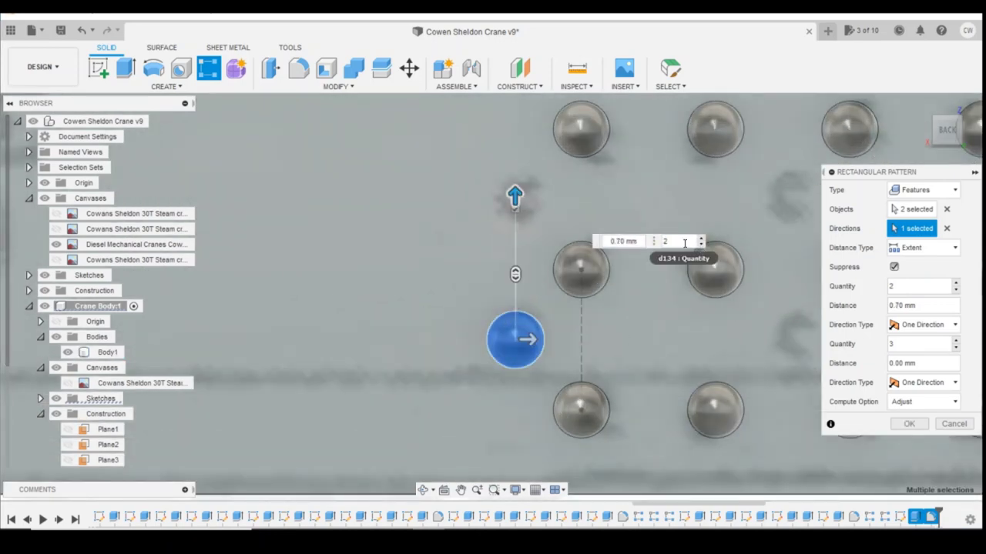
mouse_move(516, 192)
left_mouse_down()
mouse_move(516, 181)
mouse_move(515, 194)
left_mouse_up()
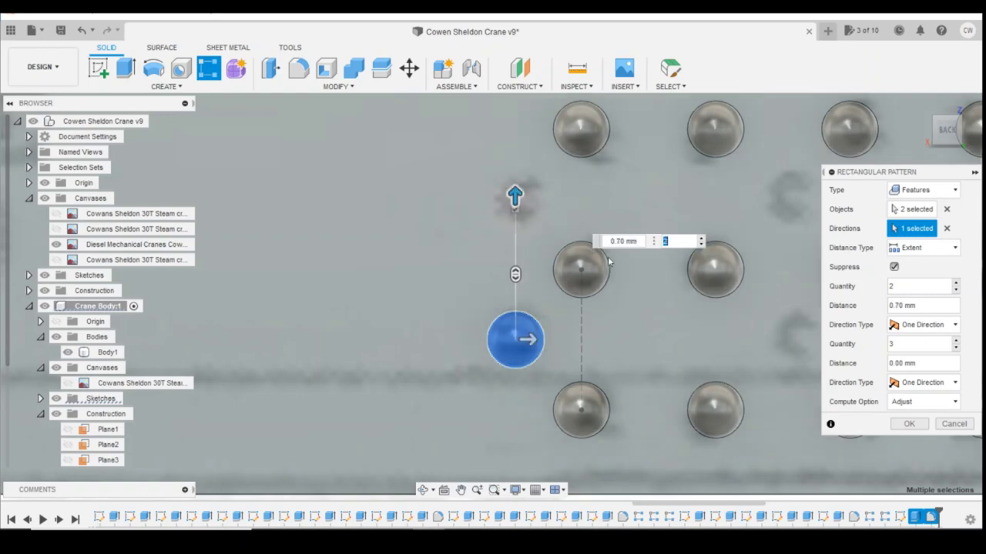
key("Tab")
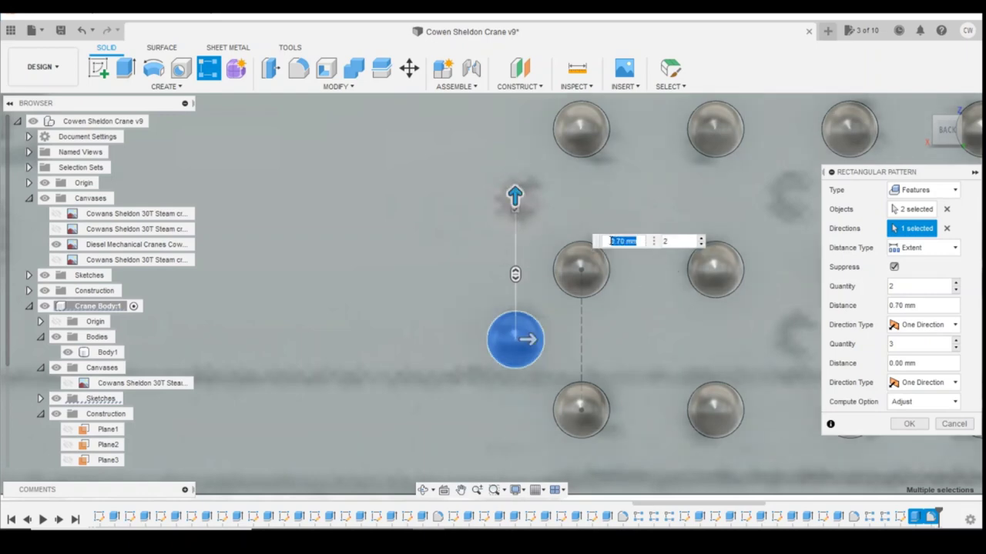
type("0.75")
key("Return")
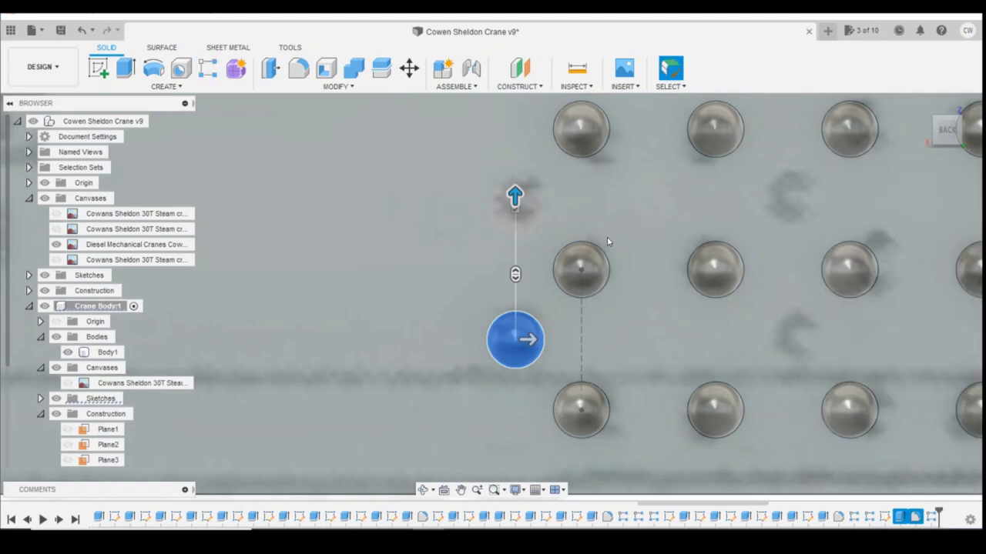
- Pattern the pair of offset rivets horizontally along the body's bottom edge, quantity 3 over a 2.90 mm extent
scroll(431, 427, "down", 3)
scroll(432, 427, "down", 1)
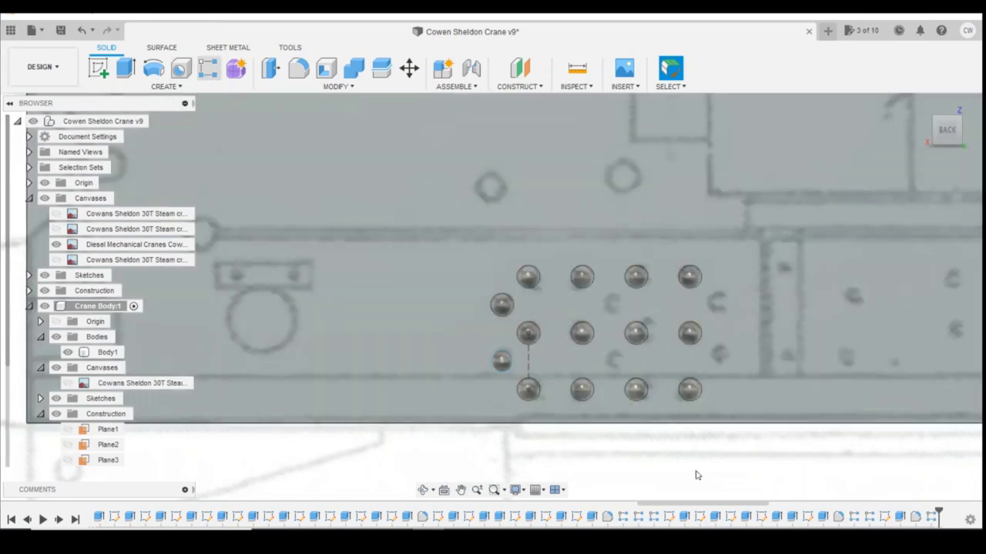
left_click(208, 68)
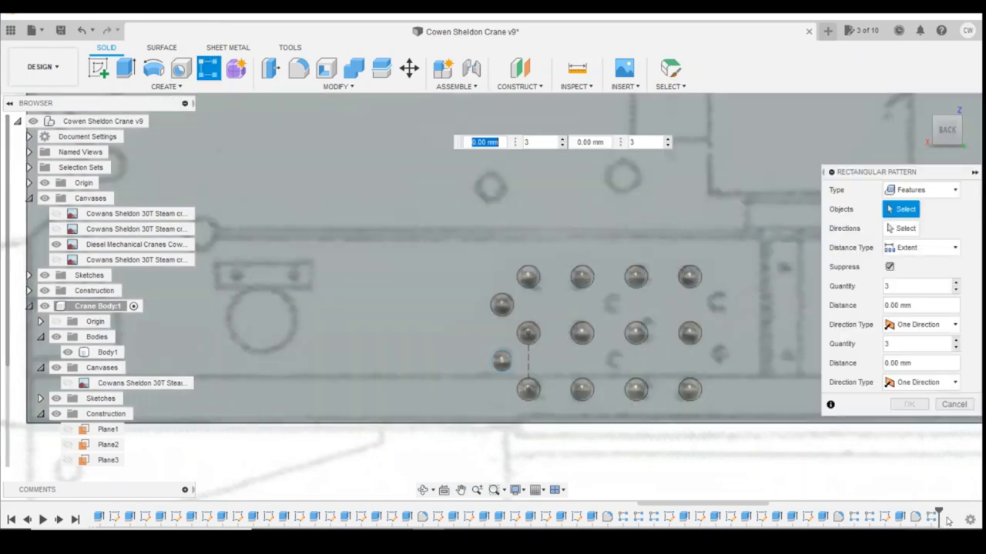
left_click(501, 305)
left_click(501, 362)
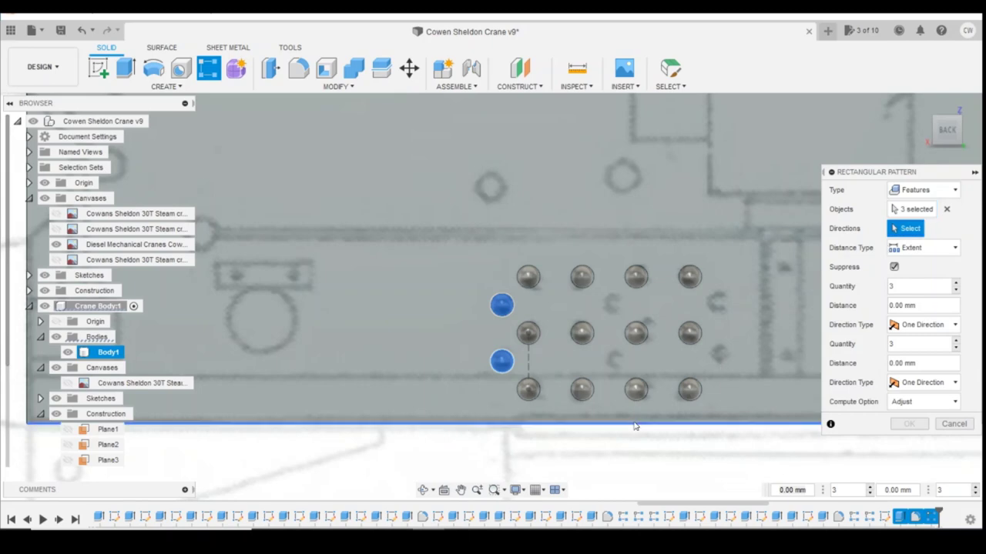
left_click(528, 359)
left_click_drag(515, 332, 729, 335)
scroll(753, 365, "up", 3)
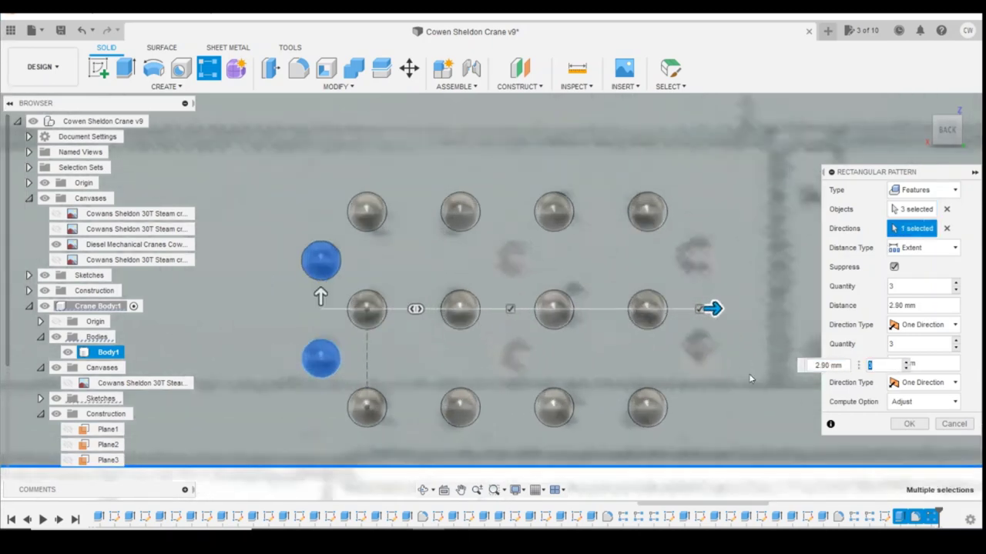
left_click(910, 424)
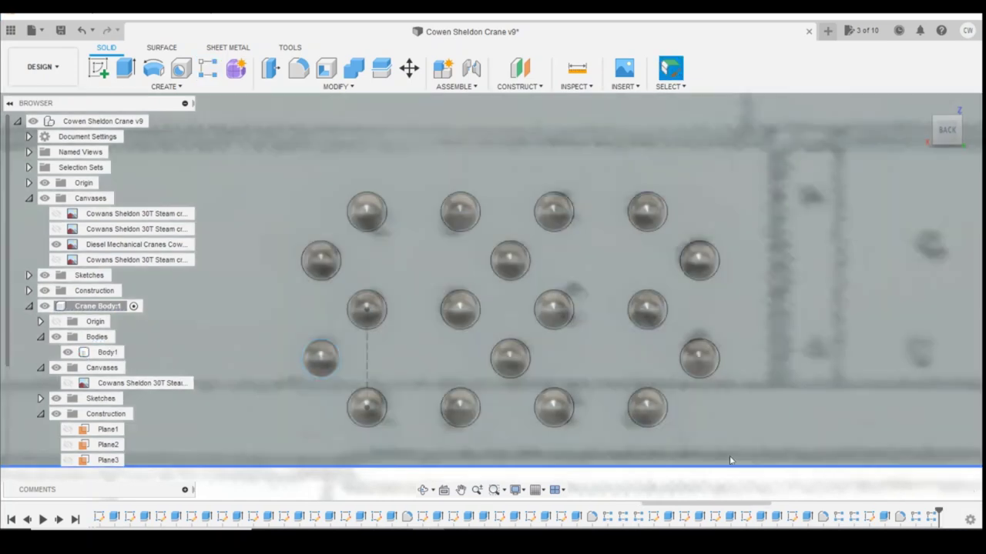
scroll(729, 455, "down", 3)
left_click(667, 339)
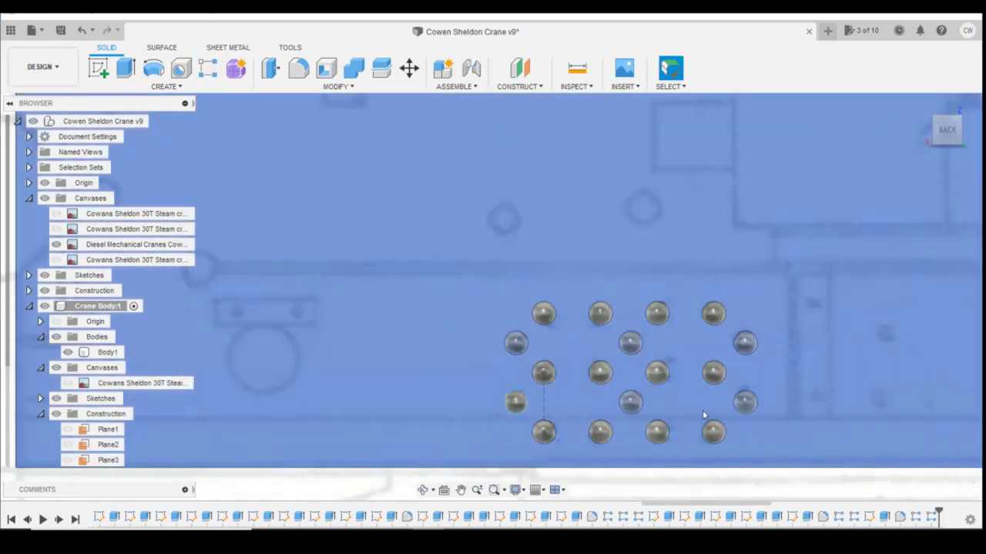
key("Escape")
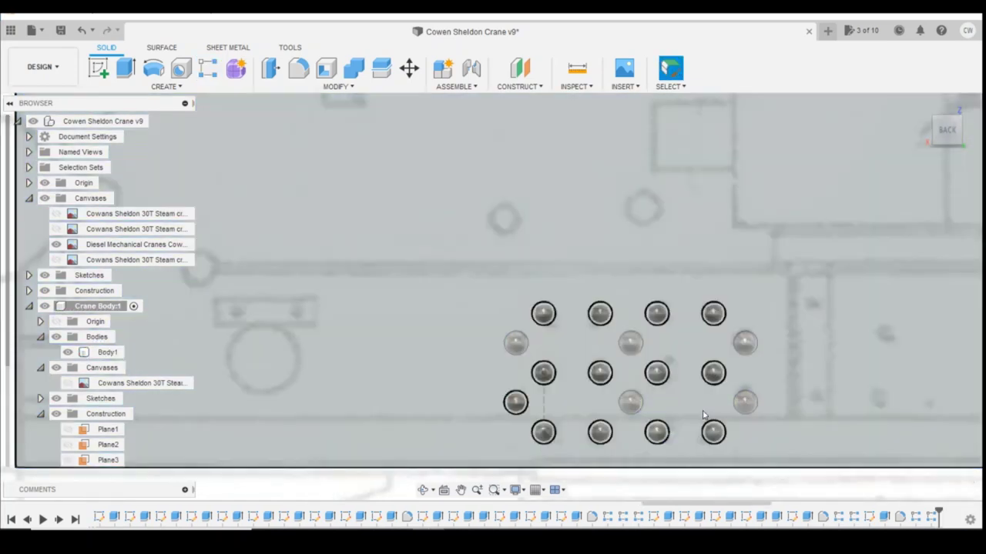
scroll(703, 415, "down", 3)
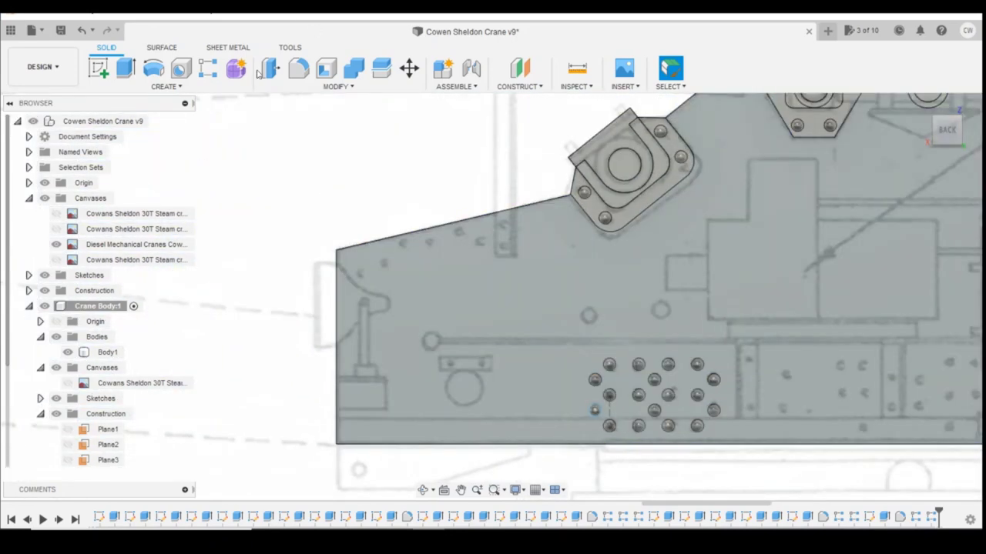
- Pattern the first offset rivet's extrude, fillet and vertical pattern along the body's bottom edge, quantity 2 over a 4.60 mm extent
left_click(208, 69)
left_click(915, 517)
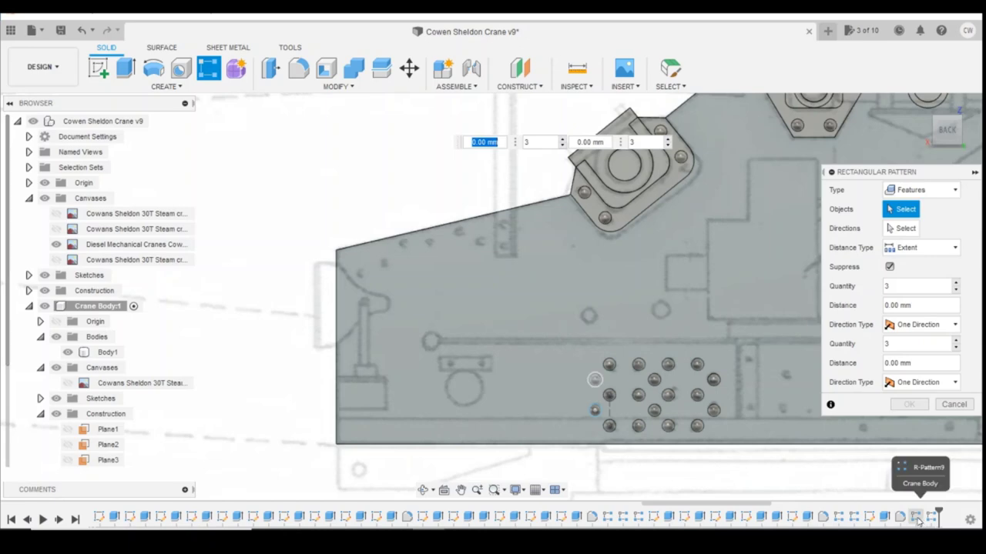
left_click(899, 517)
left_click(884, 517)
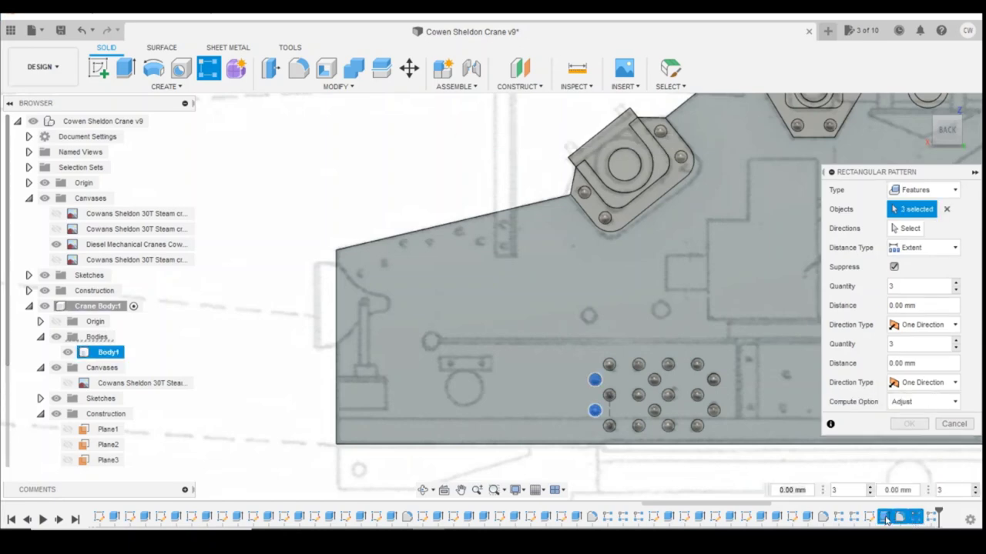
left_click(913, 230)
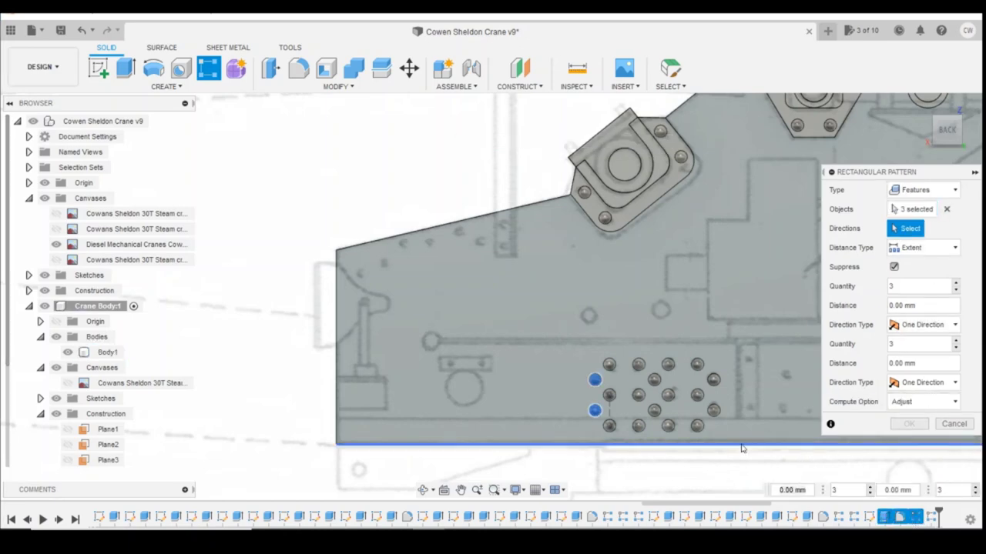
left_click(741, 445)
scroll(369, 443, "down", 2)
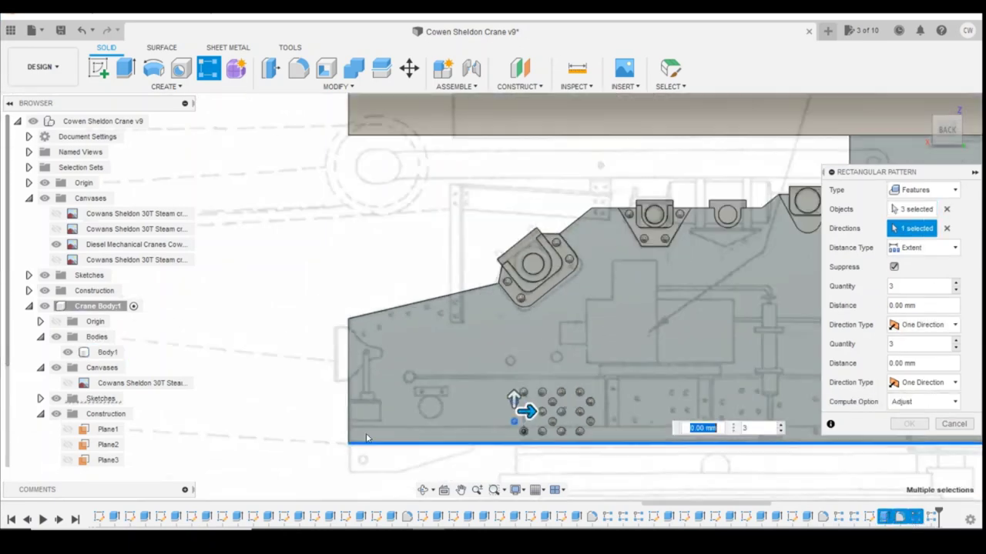
left_click(781, 432)
scroll(704, 434, "up", 1)
scroll(707, 439, "up", 2)
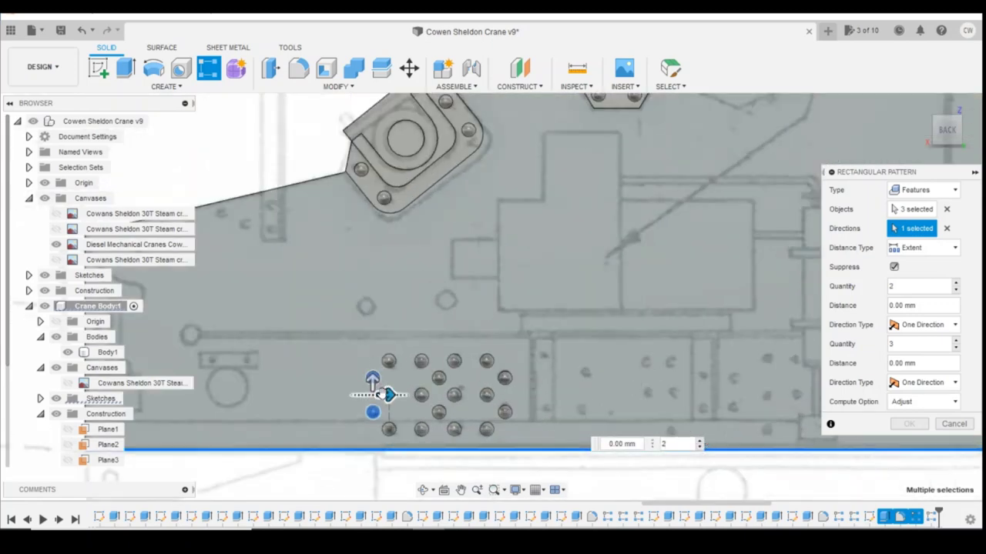
left_click_drag(381, 394, 585, 384)
scroll(585, 394, "up", 3)
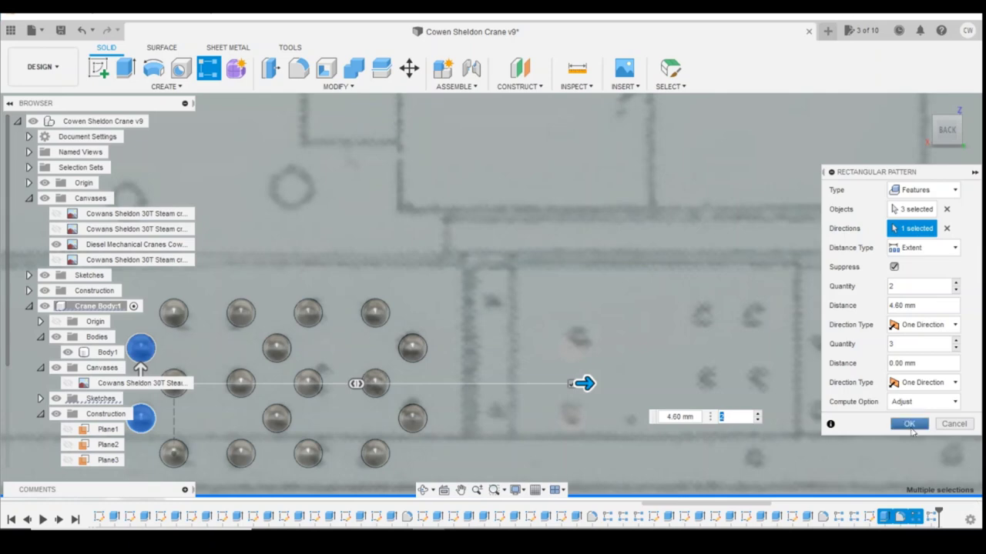
left_click(910, 425)
scroll(724, 364, "down", 3)
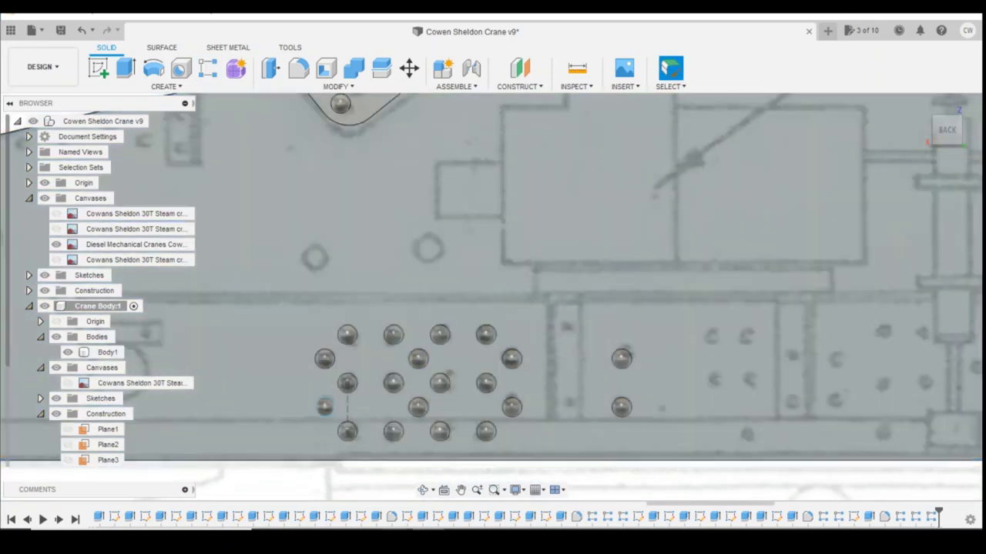
- Switch to Photos, examine the rivet layout on the crane body in the reference photographs, and return to Fusion 360
left_click(448, 451)
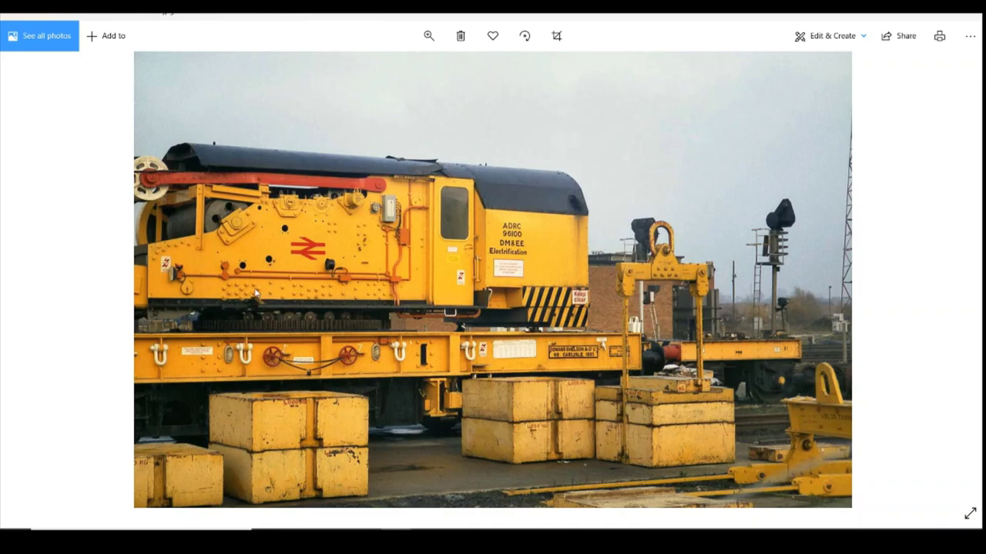
key("Left")
key("Right")
key("Left")
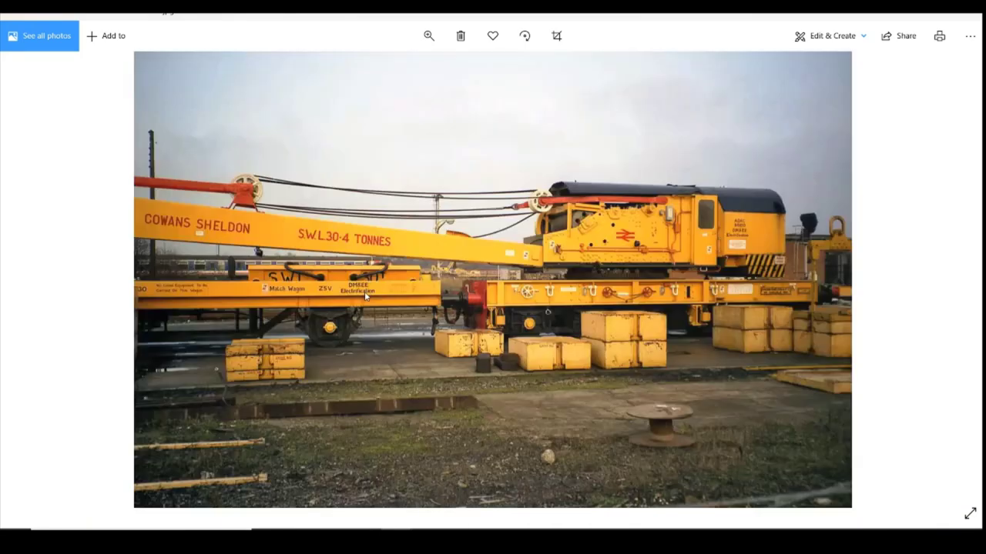
key("Left")
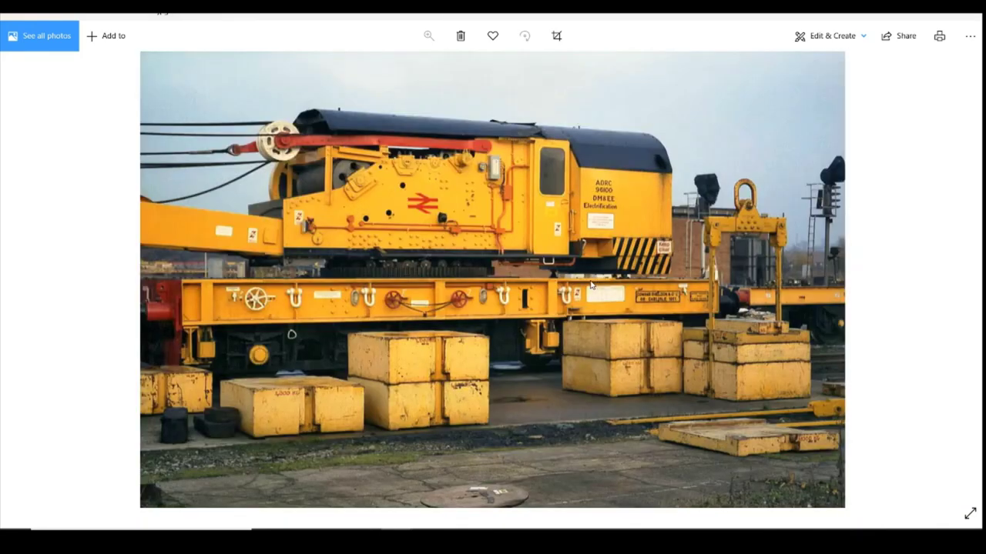
key("Right")
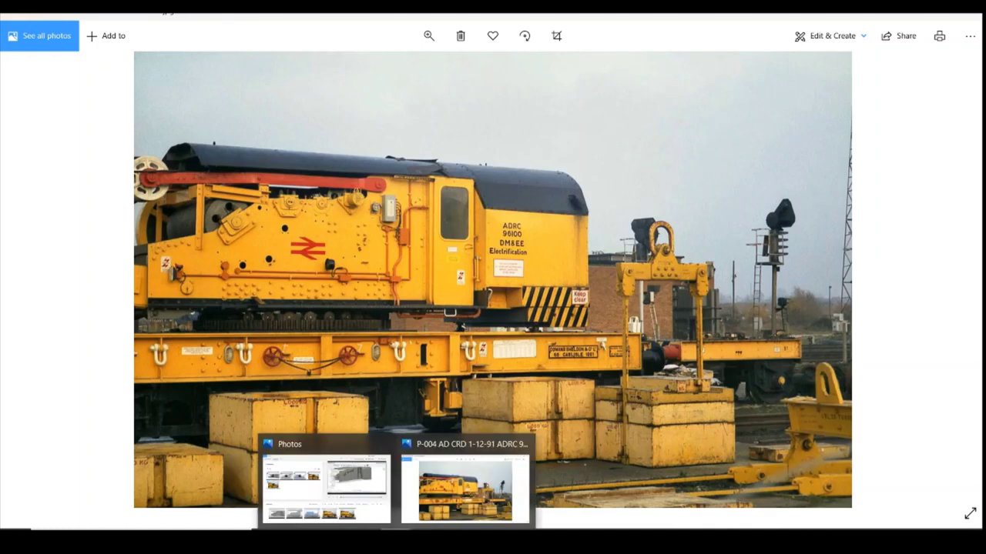
left_click(428, 539)
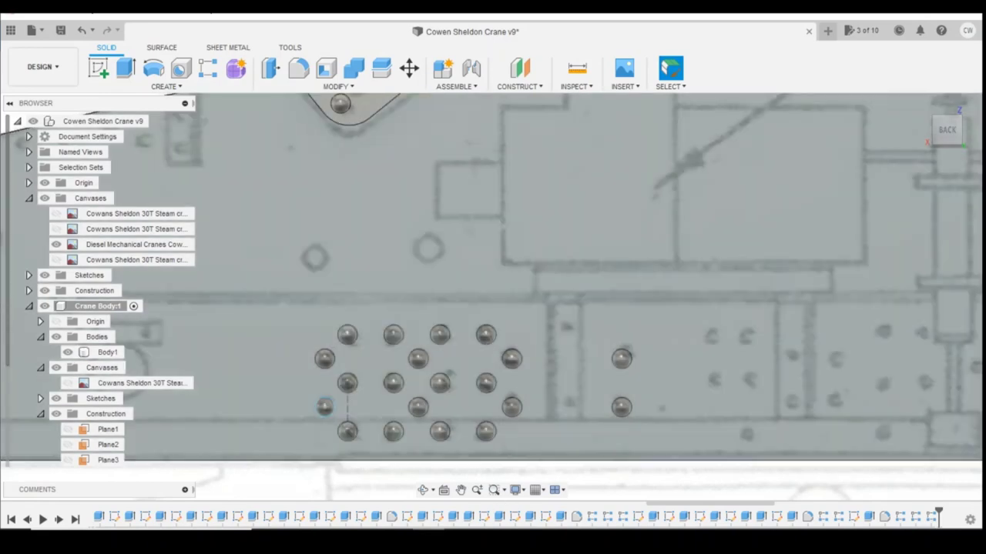
- Compare the modelled rivets and the canvas's remaining rivet marks with the lower body side in the crane photograph
key("alt+Tab")
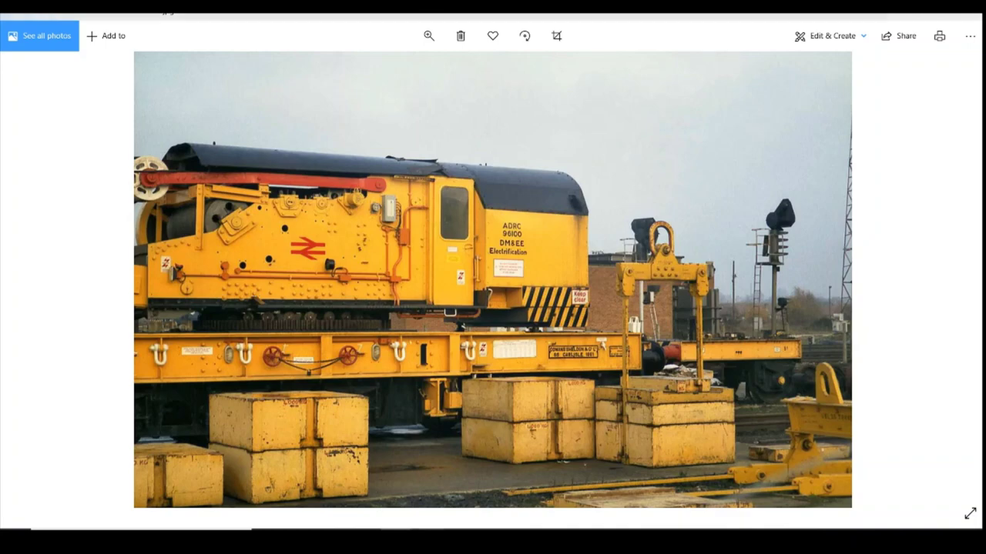
key("alt+Tab")
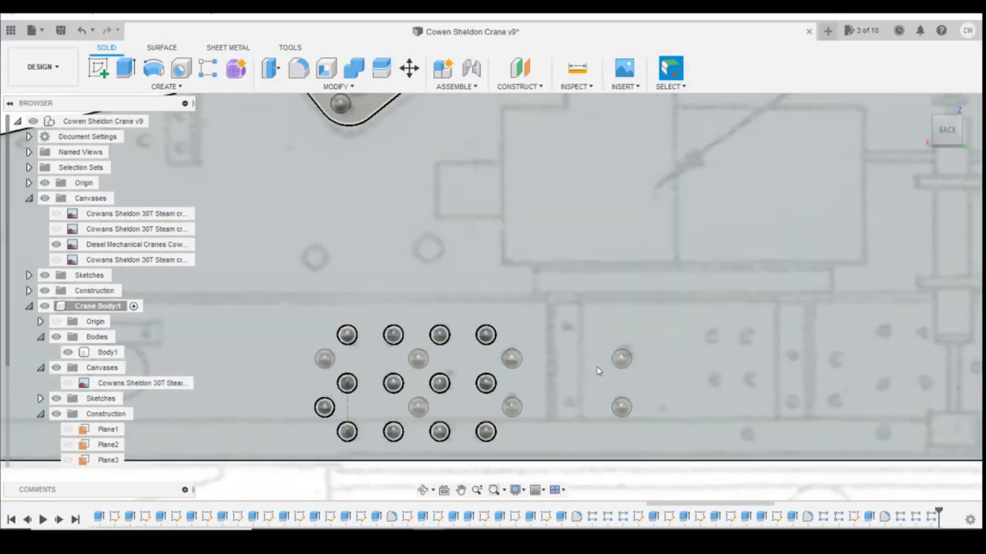
key("alt+Tab")
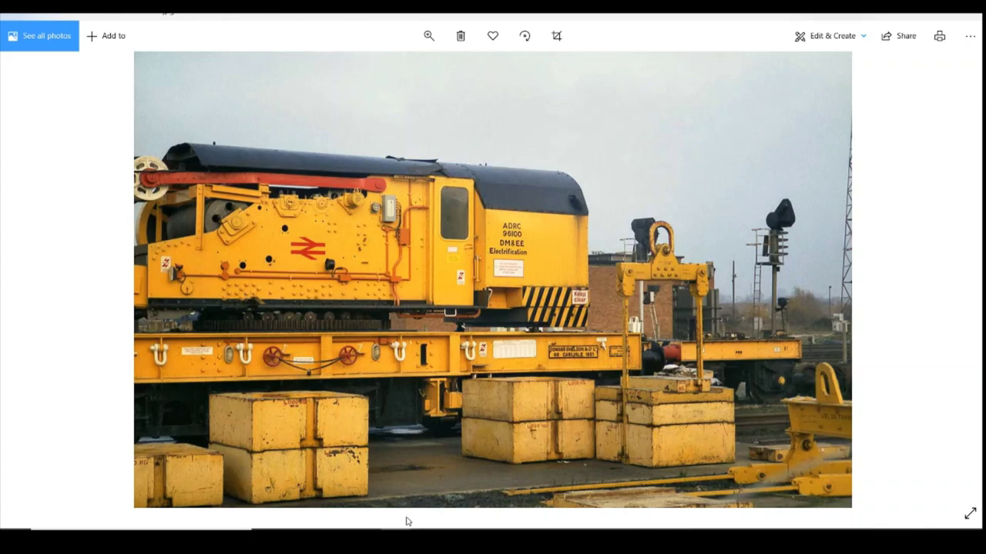
key("alt+Tab")
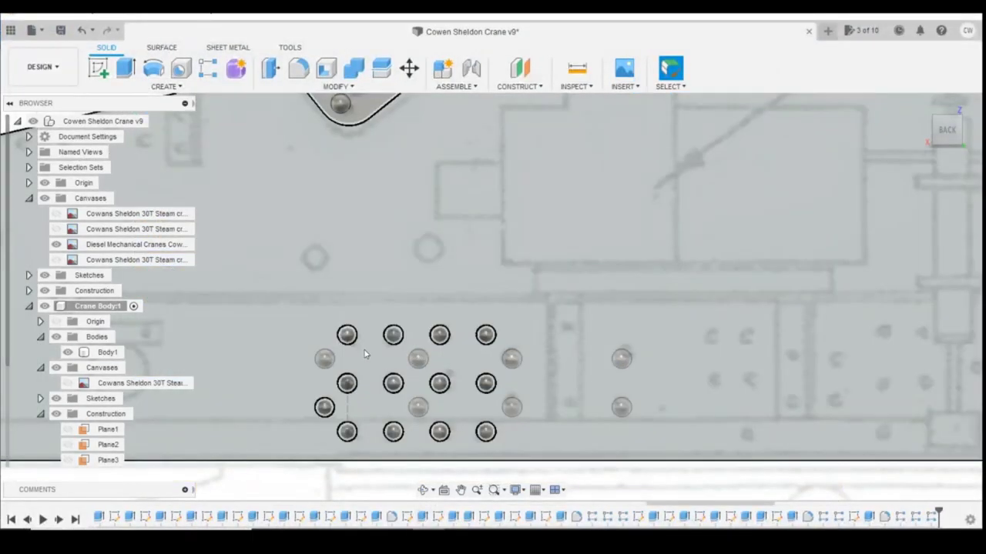
key("alt+Tab")
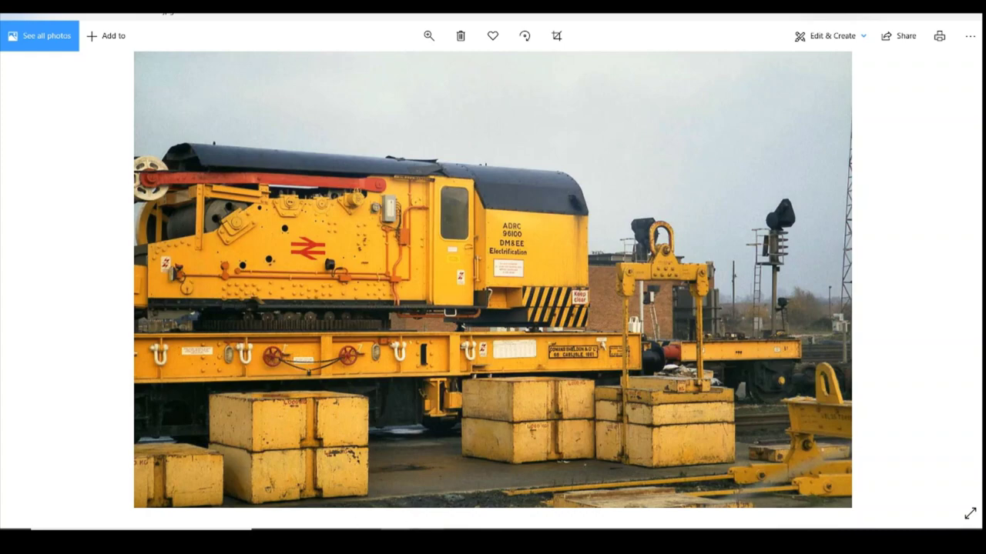
key("alt+Tab")
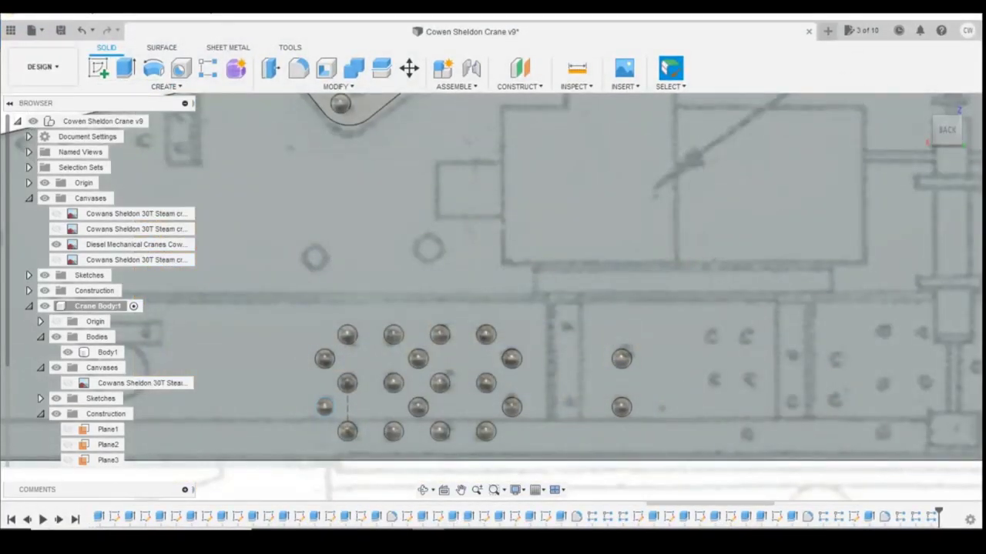
key("alt+Tab")
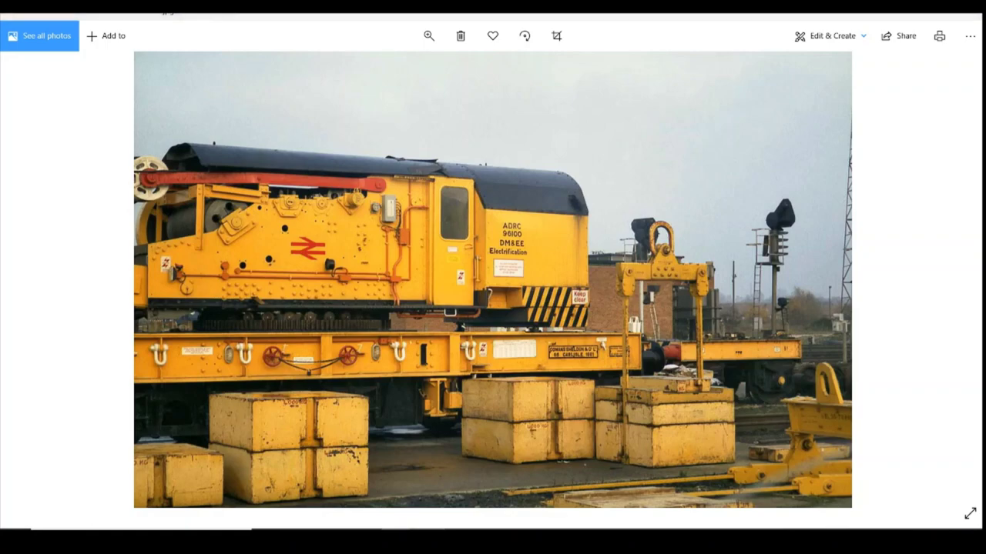
key("alt+Tab")
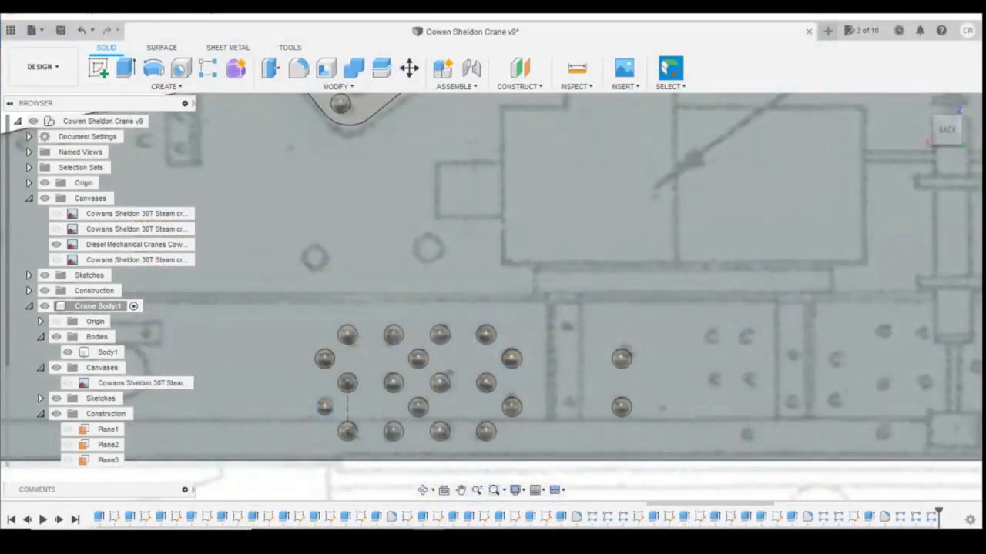
key("alt+Tab")
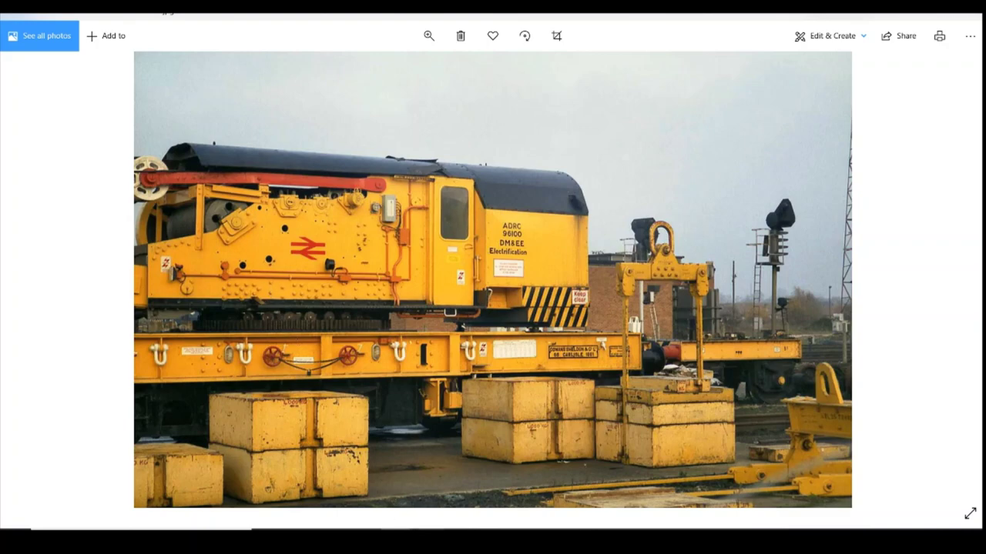
key("alt+Tab")
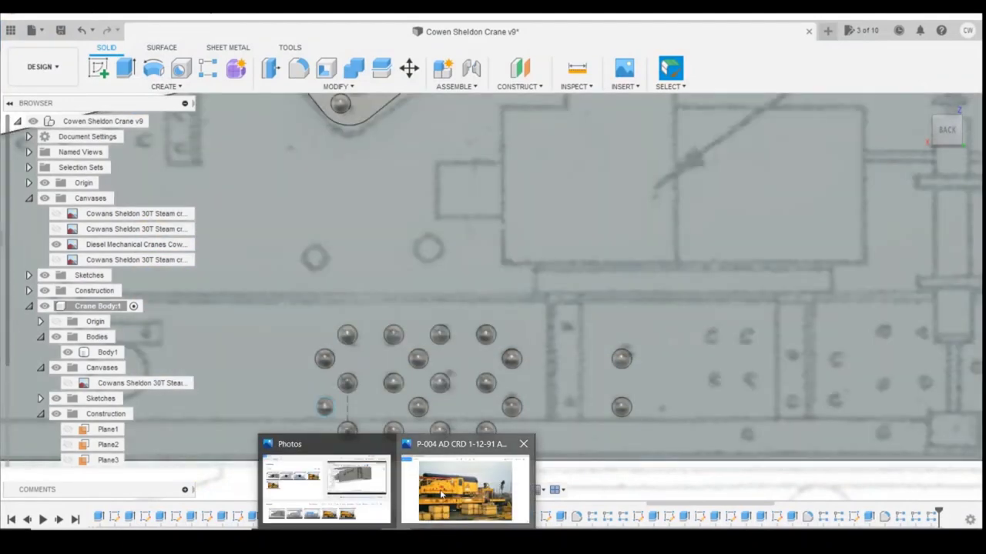
left_click(437, 488)
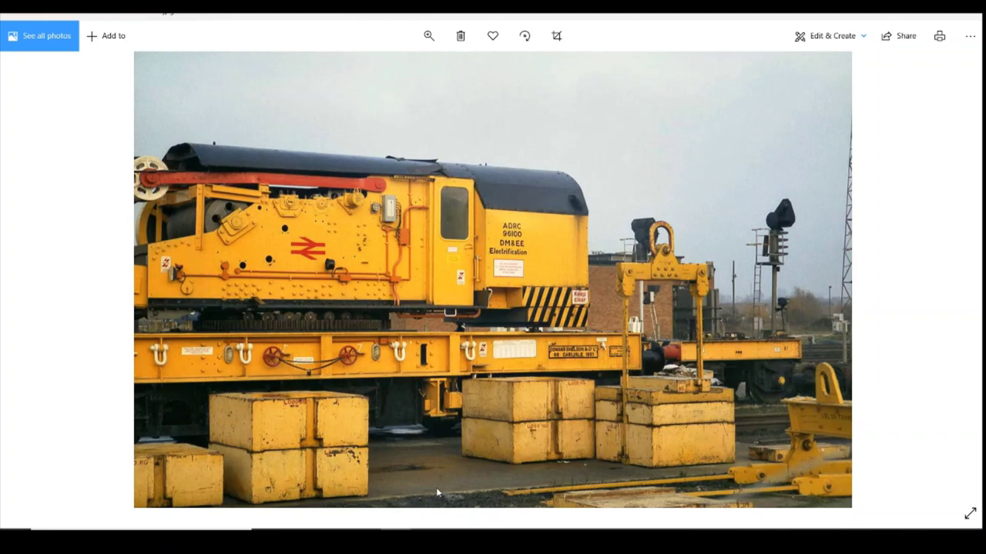
left_click(429, 484)
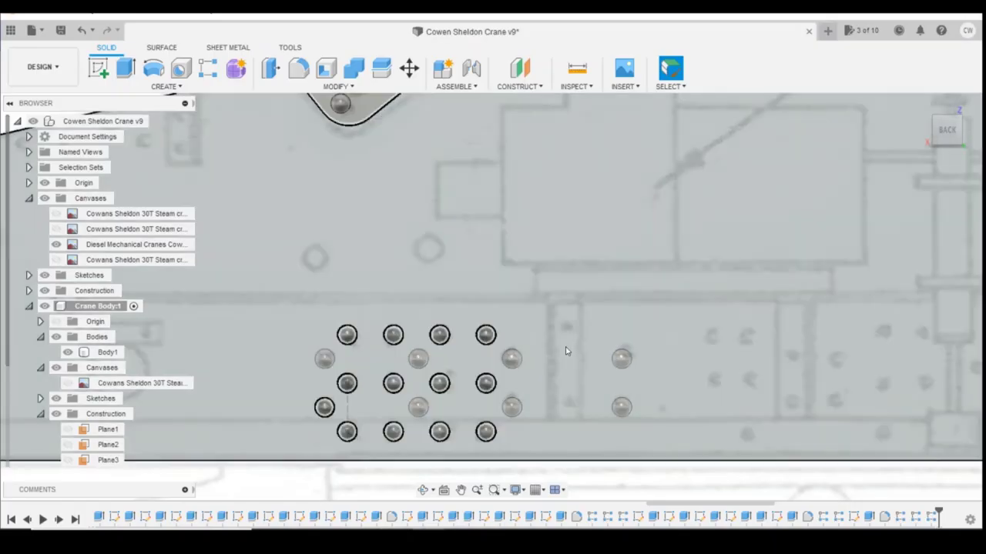
scroll(579, 343, "down", 4)
scroll(552, 310, "down", 2)
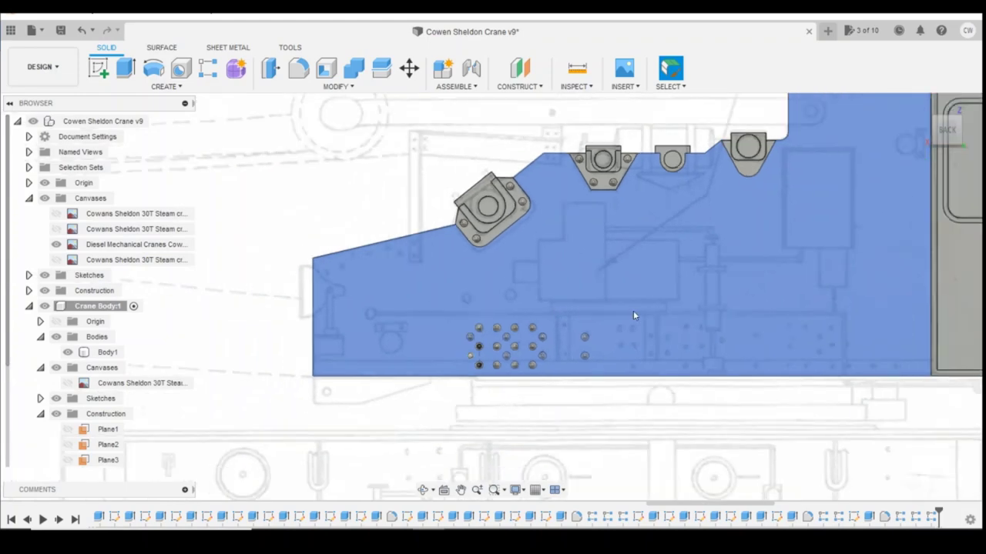
scroll(708, 312, "up", 3)
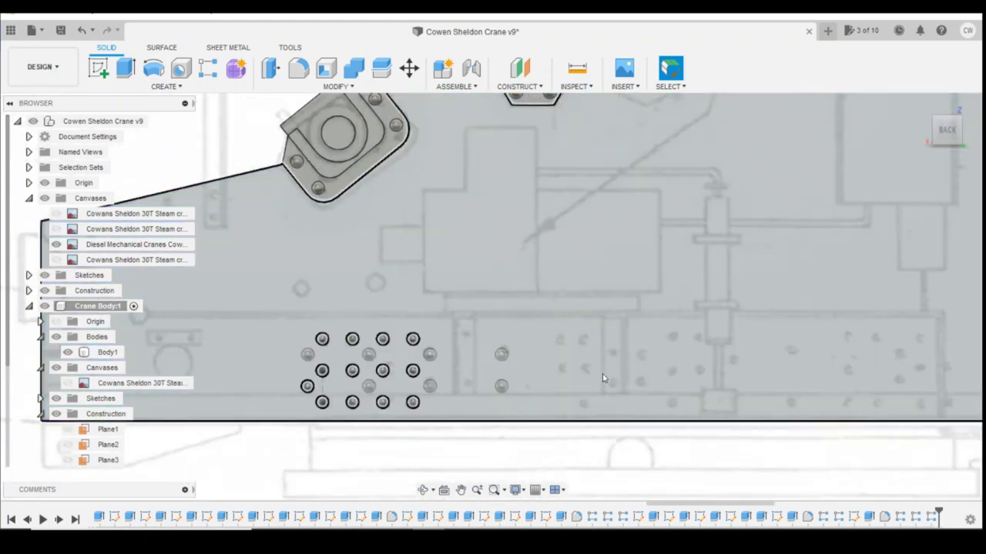
key("alt+Tab")
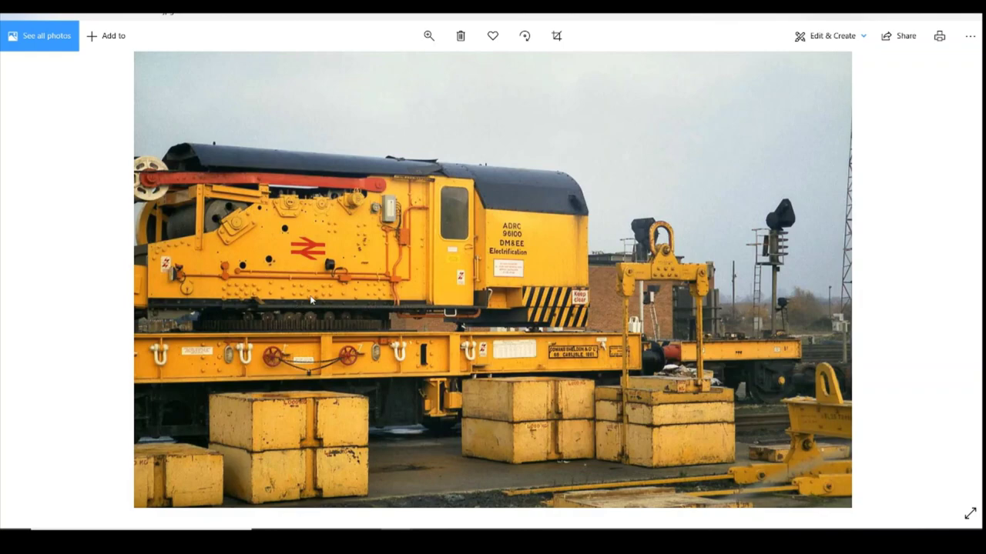
key("alt+Tab")
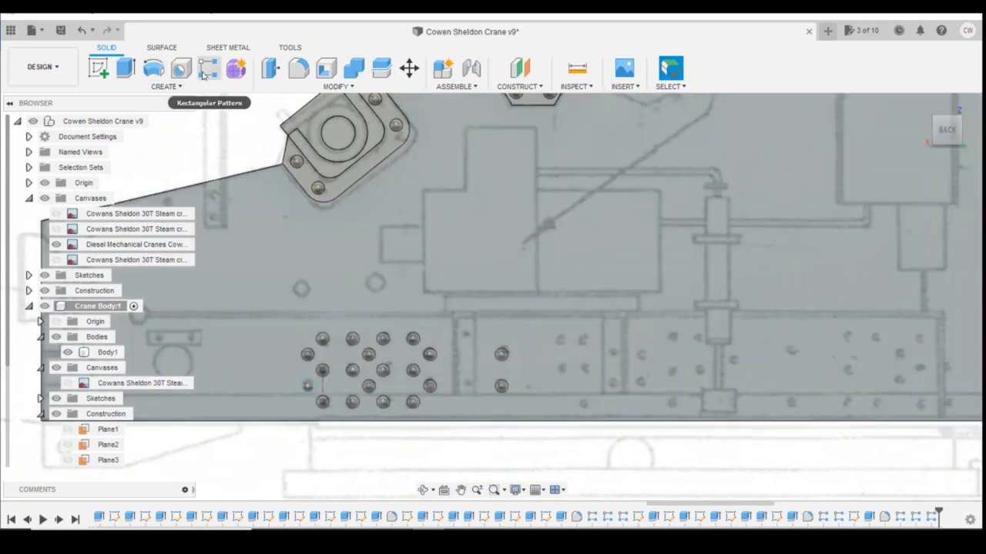
- Pattern the first three-rivet column's extrude, fillet and vertical pattern along the body's bottom edge, quantity 2 over a 5.60 mm extent
left_click(208, 68)
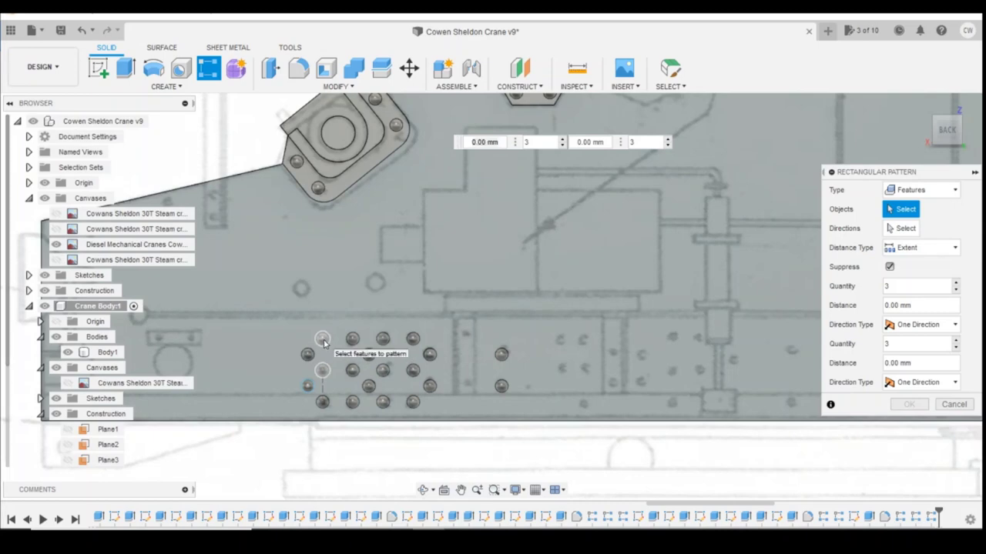
left_click(334, 378)
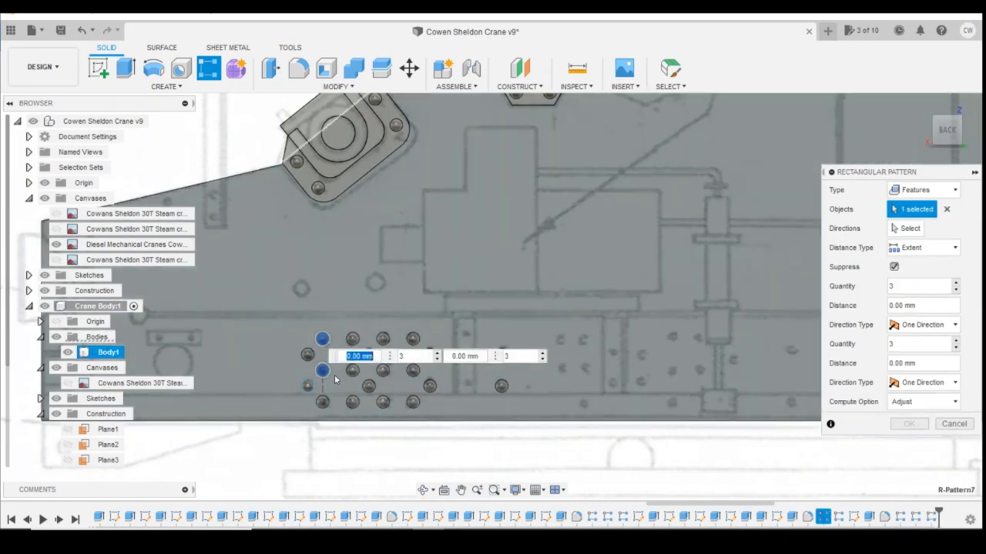
left_click(322, 401)
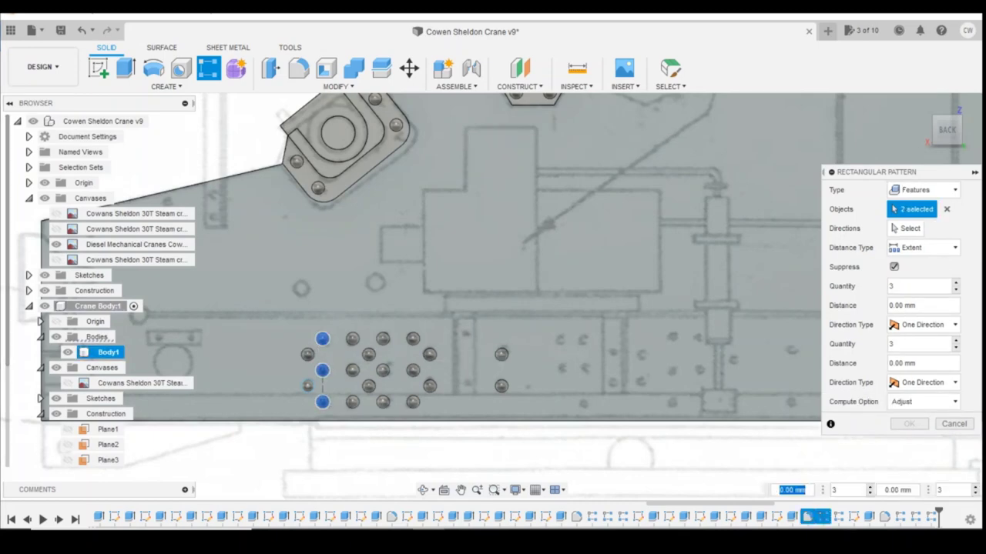
left_click(792, 515)
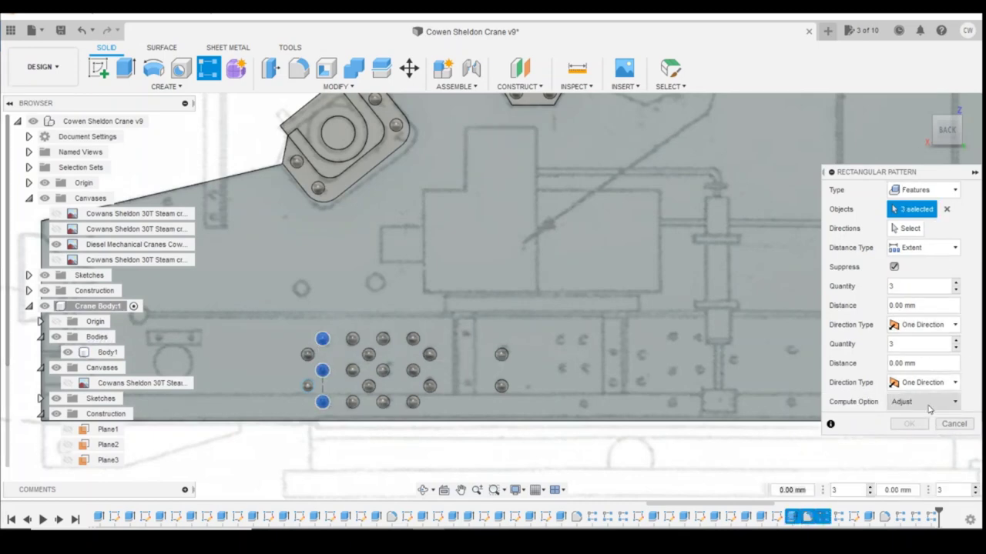
left_click(902, 229)
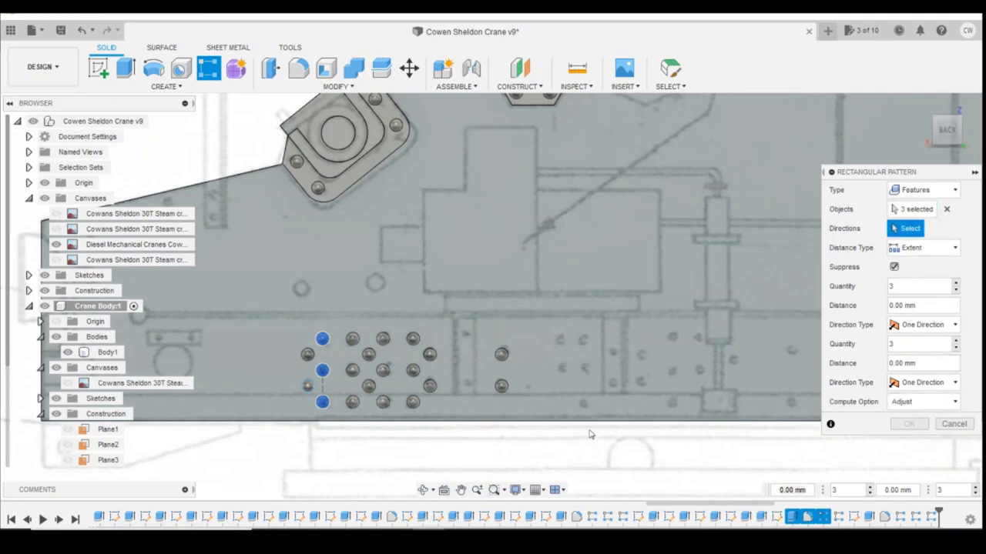
left_click(584, 422)
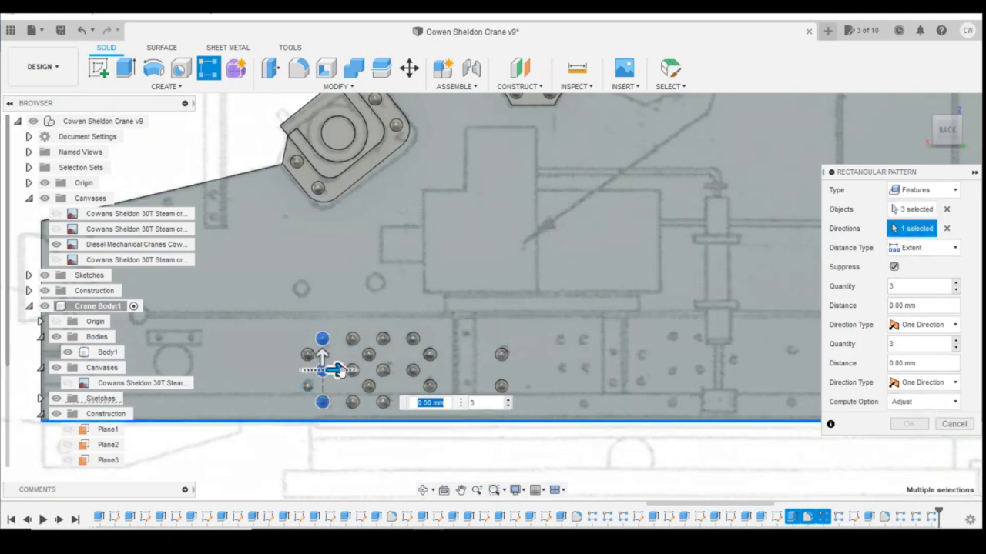
left_click_drag(337, 371, 572, 371)
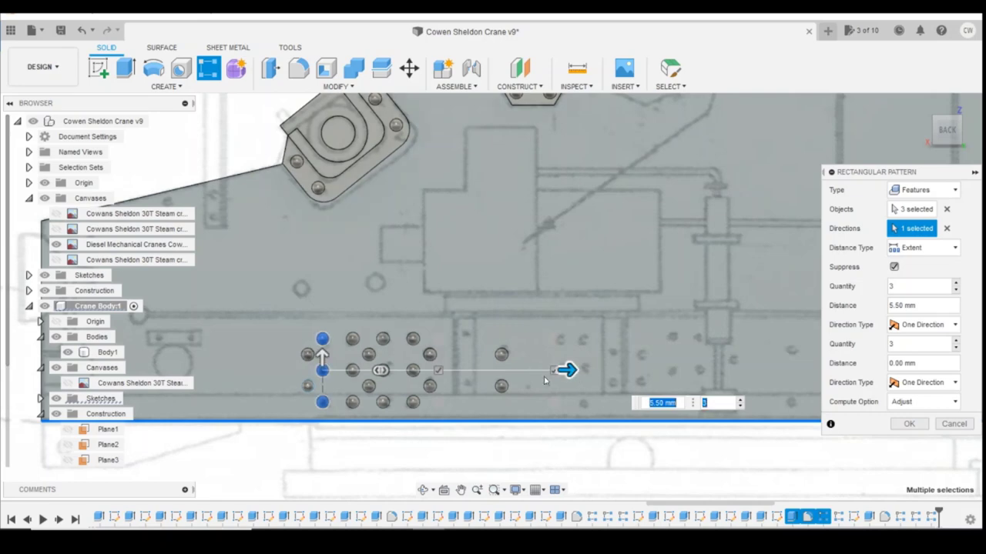
left_click(739, 406)
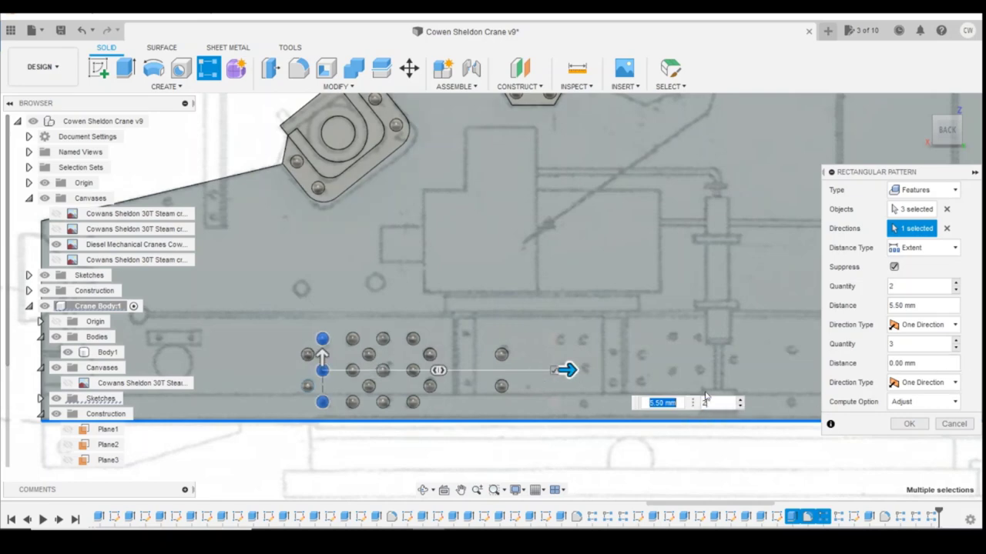
scroll(585, 375, "up", 2)
scroll(506, 364, "up", 2)
left_click_drag(506, 365, 514, 366)
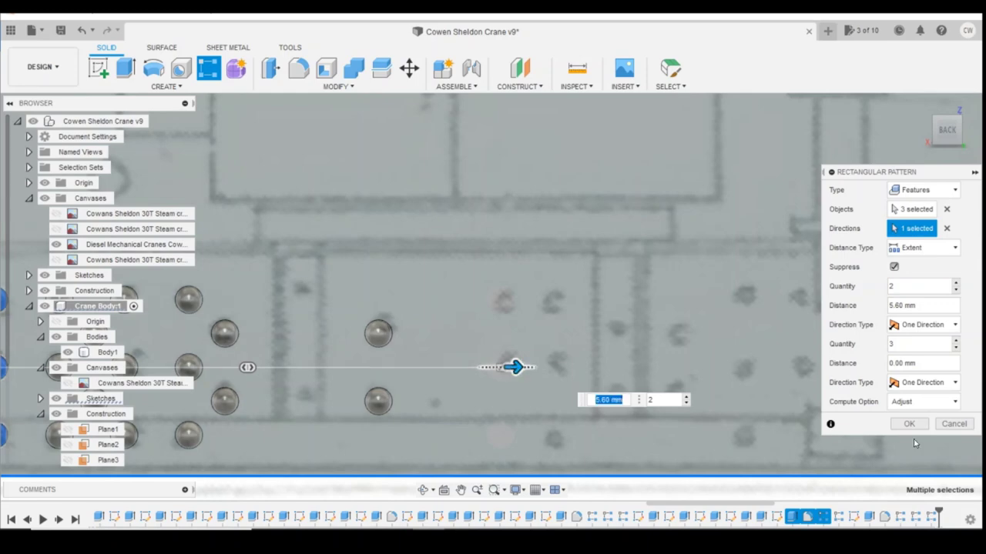
left_click(909, 424)
- Pattern the newly added three-rivet column along the body's bottom edge, quantity 2 over a 0.60 mm extent
scroll(635, 388, "down", 3)
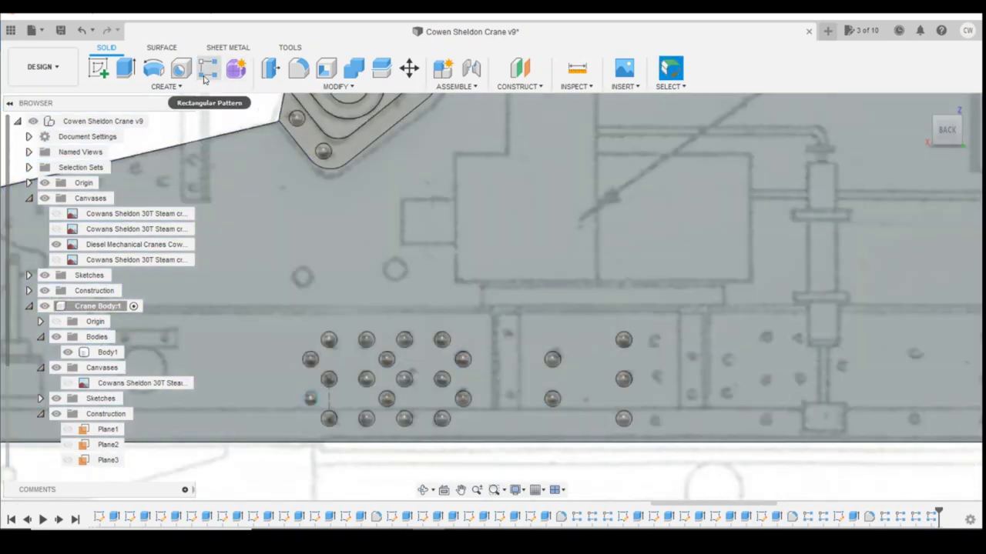
left_click(208, 70)
left_click(930, 517)
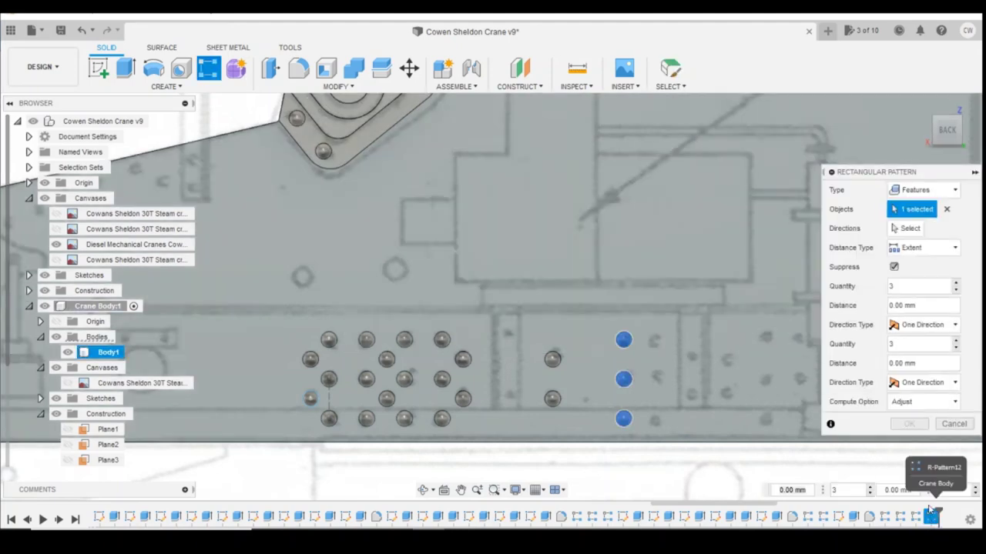
left_click(717, 441)
left_click_drag(639, 384, 662, 381)
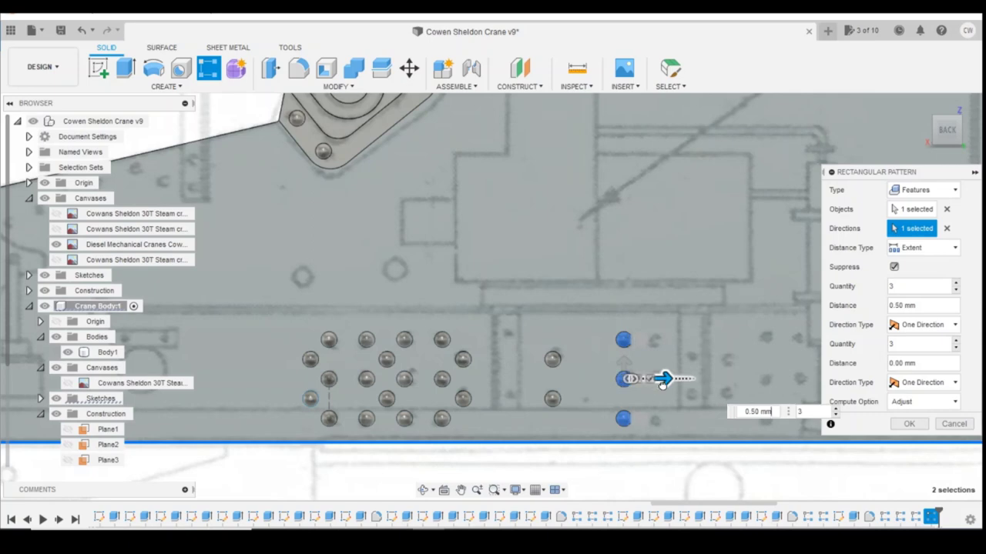
key("Tab")
left_click(836, 416)
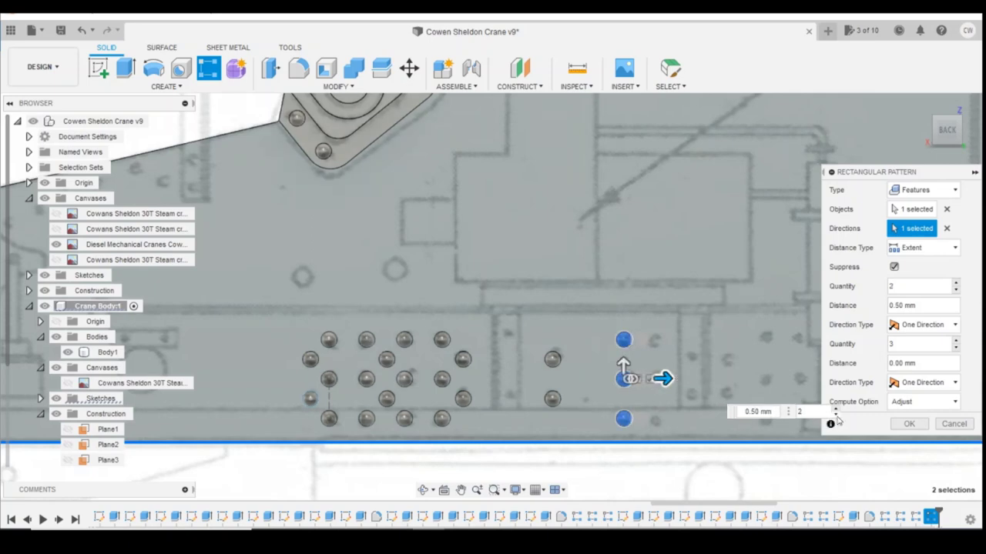
left_click_drag(668, 378, 671, 376)
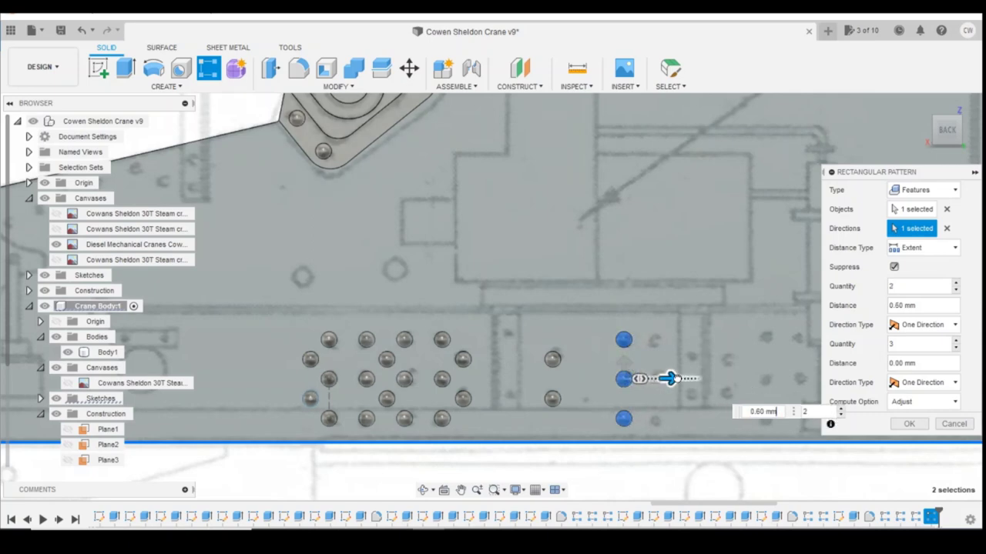
left_click(904, 424)
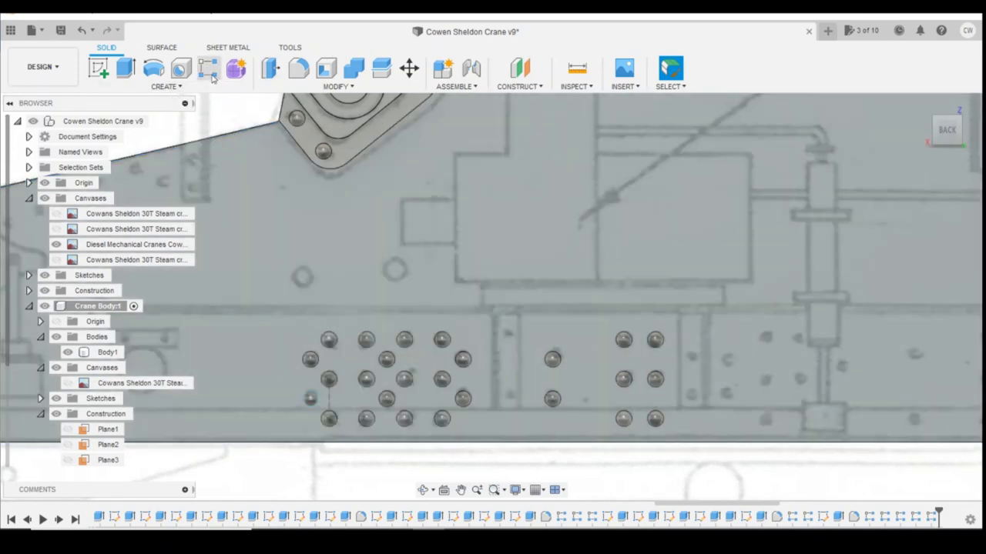
- Pattern the two latest three-rivet columns together along the body's bottom edge, quantity 2 over a -2.70 mm extent
left_click(207, 67)
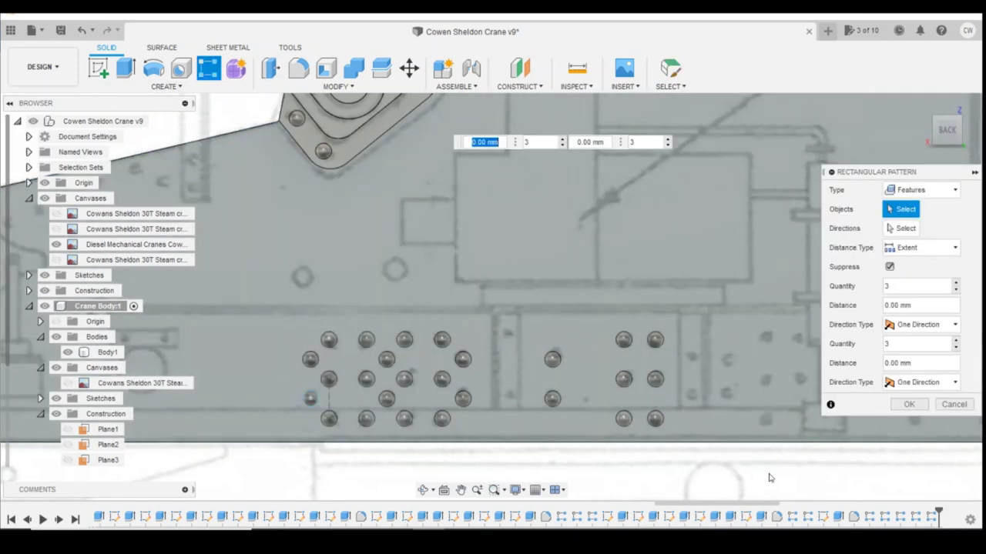
left_click(915, 516)
left_click(931, 516)
scroll(754, 350, "down", 2)
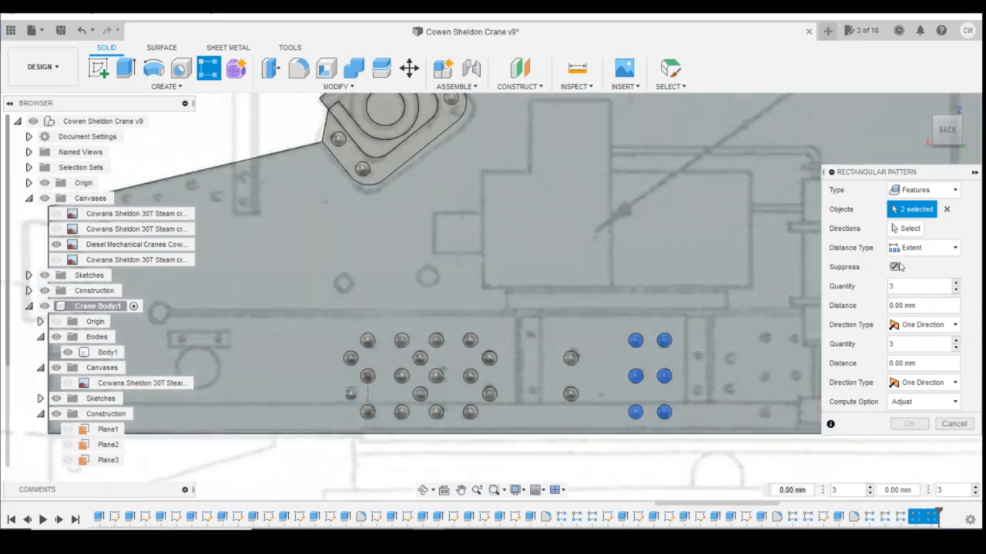
left_click(906, 228)
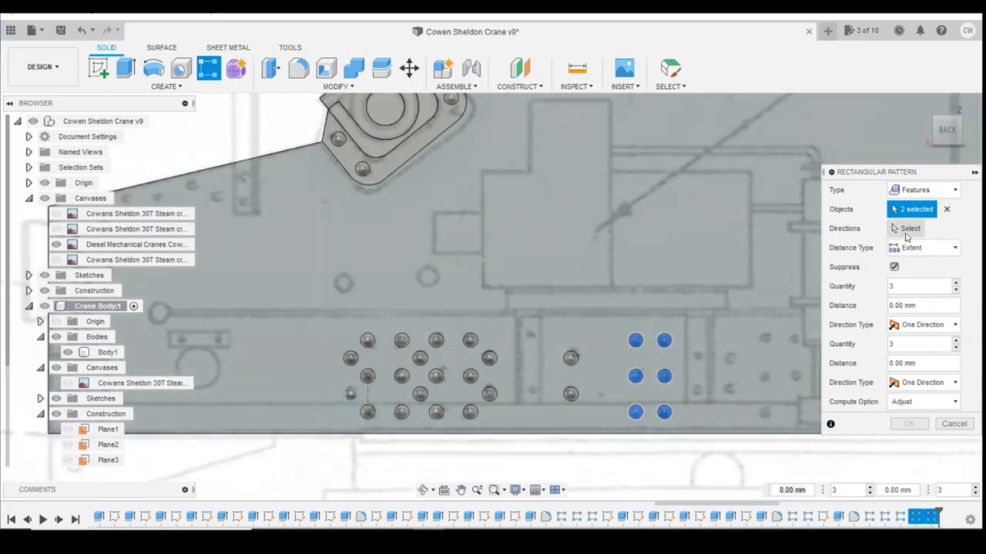
left_click(734, 434)
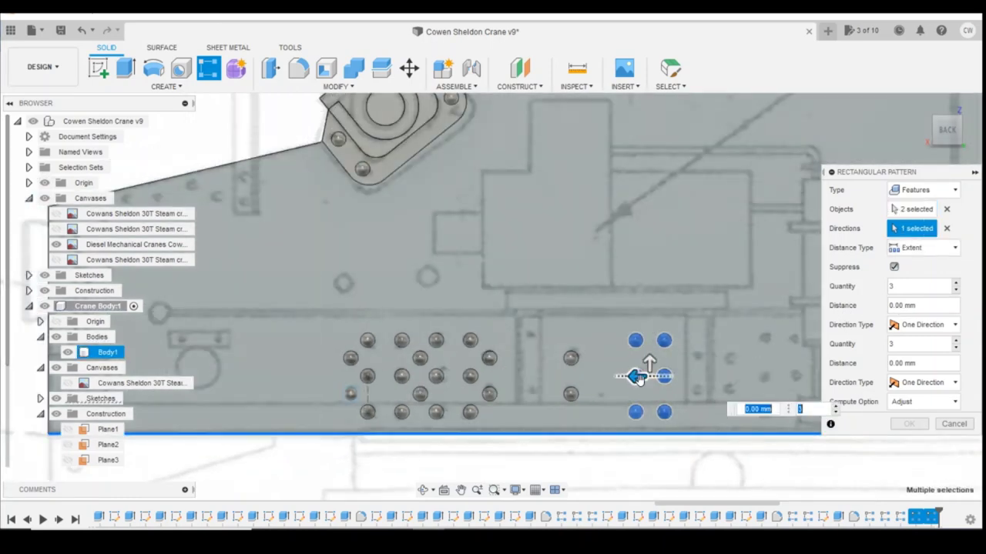
left_click_drag(636, 376, 773, 378)
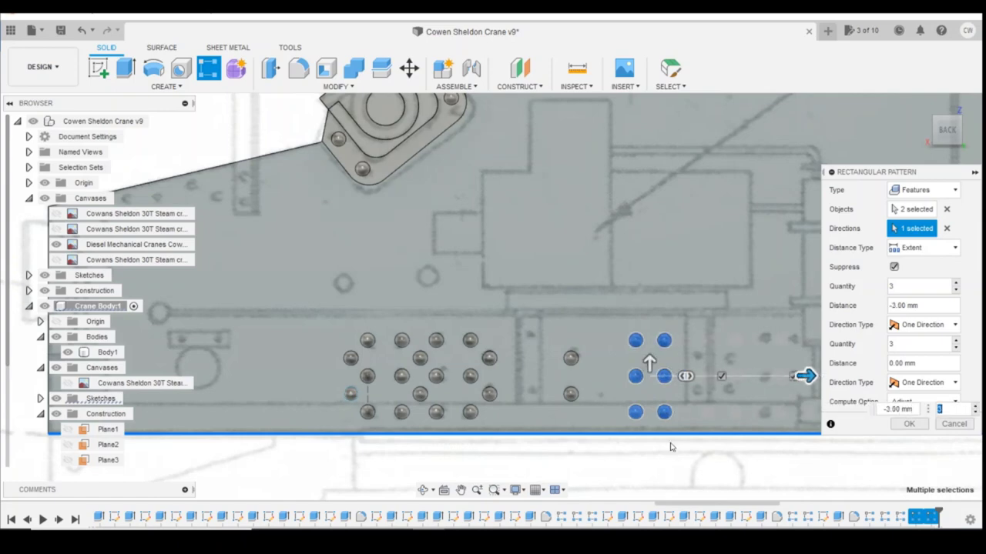
left_click(974, 412)
scroll(787, 429, "up", 2)
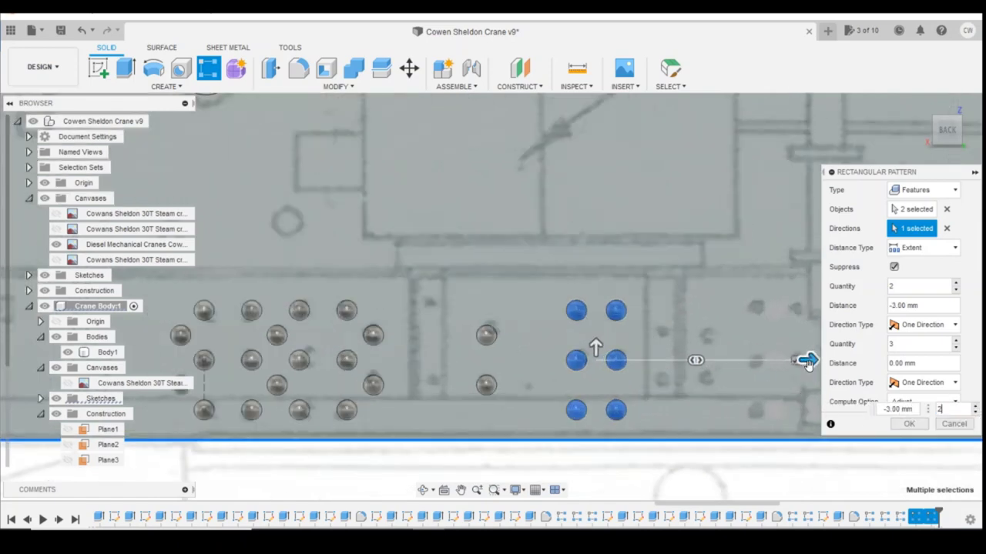
left_click_drag(806, 359, 791, 362)
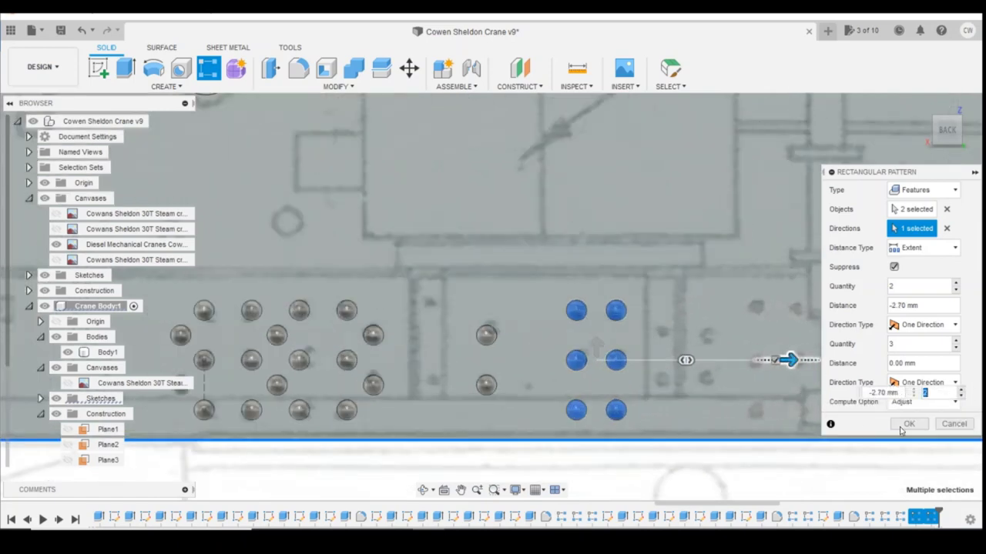
left_click(901, 423)
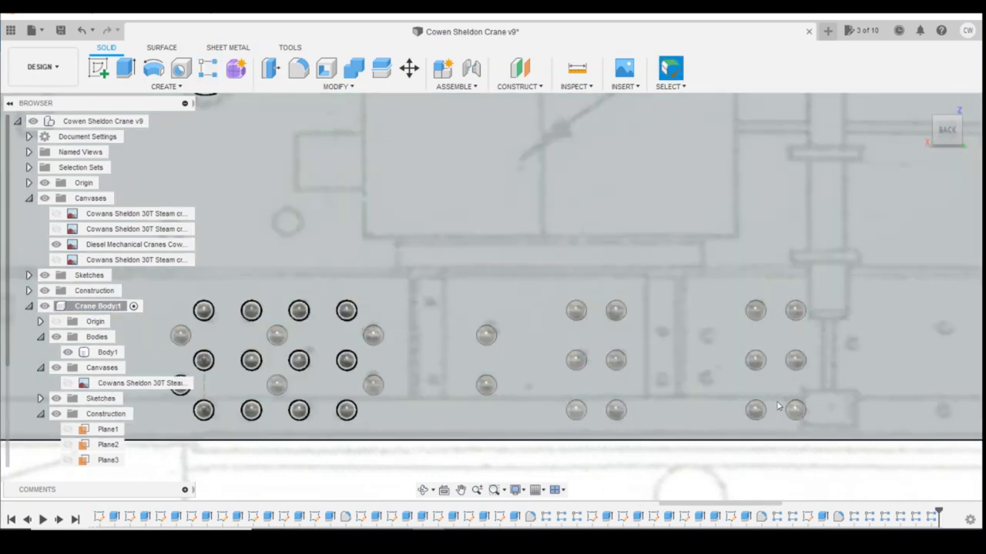
- Pattern the first offset rivet's extrude, fillet and vertical pattern along the body's bottom edge, quantity 2 over a 7.20 mm extent
scroll(610, 429, "down", 2)
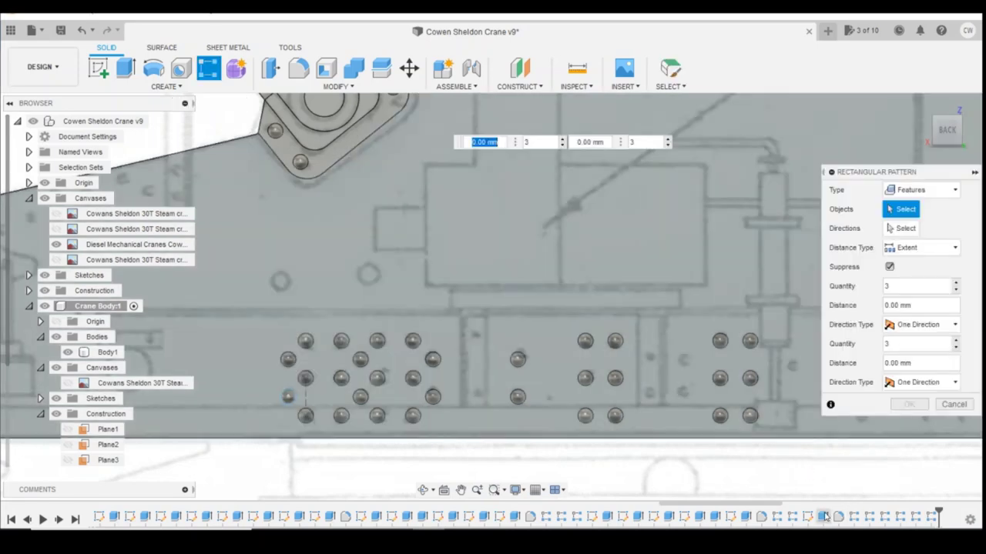
left_click(822, 516)
left_click(838, 516)
left_click(853, 516)
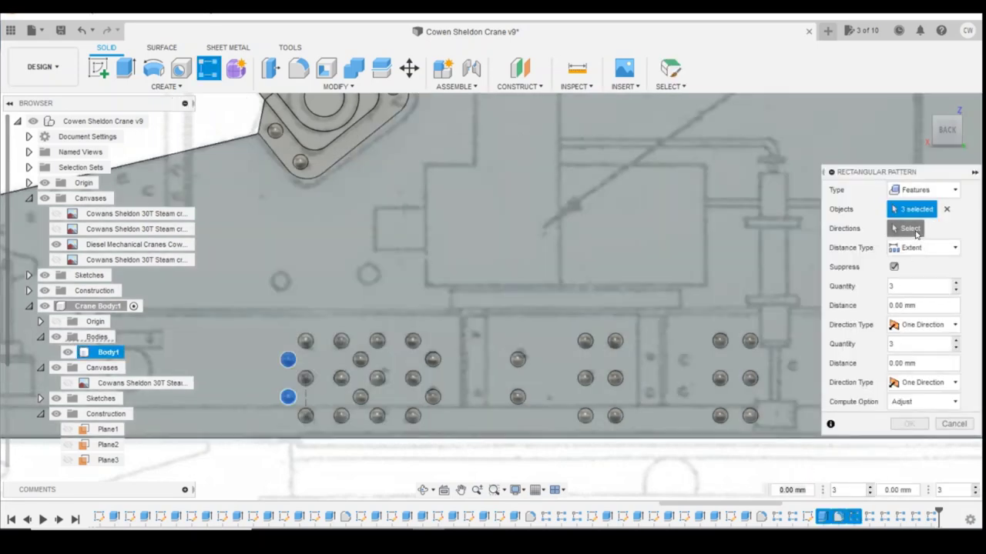
left_click(909, 228)
left_click(585, 433)
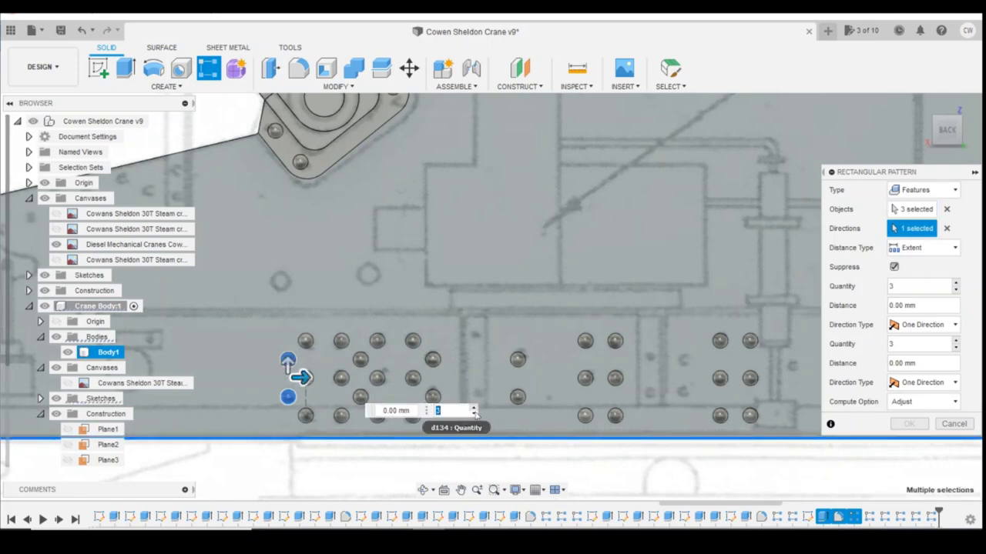
left_click_drag(300, 376, 637, 379)
scroll(659, 378, "up", 5)
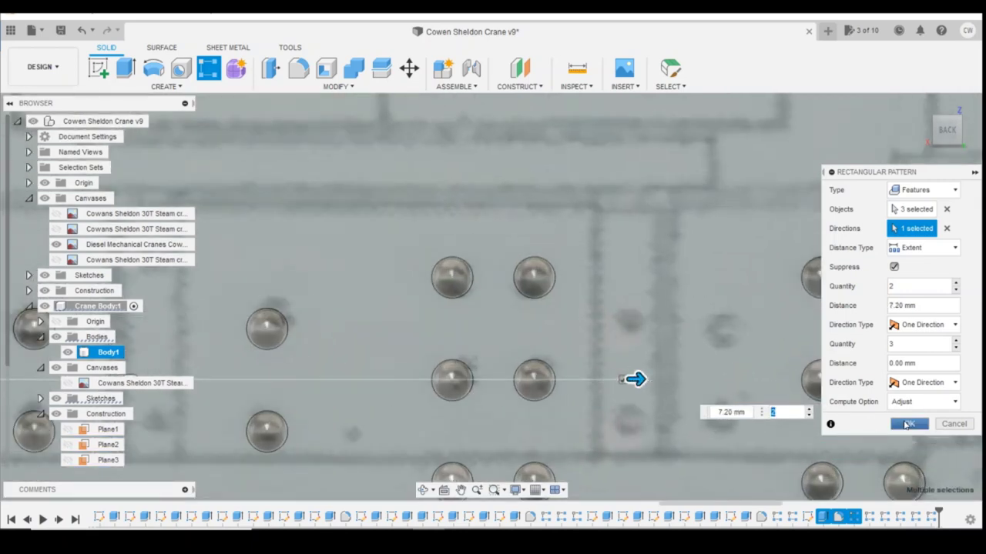
left_click(903, 420)
- Pattern the newly added offset rivet pair along the body's bottom edge, quantity 2 over a -0.70 mm extent
scroll(839, 439, "down", 5)
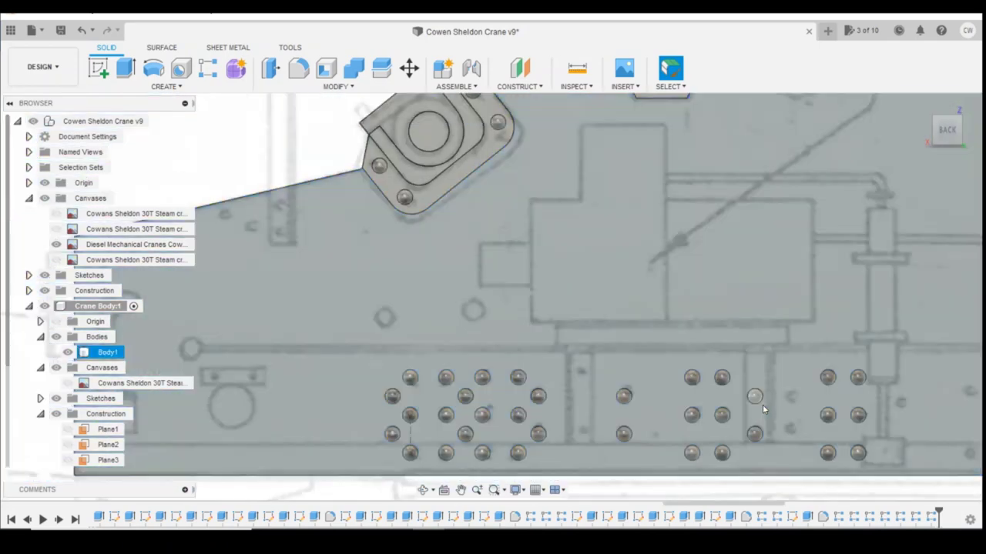
left_click(209, 68)
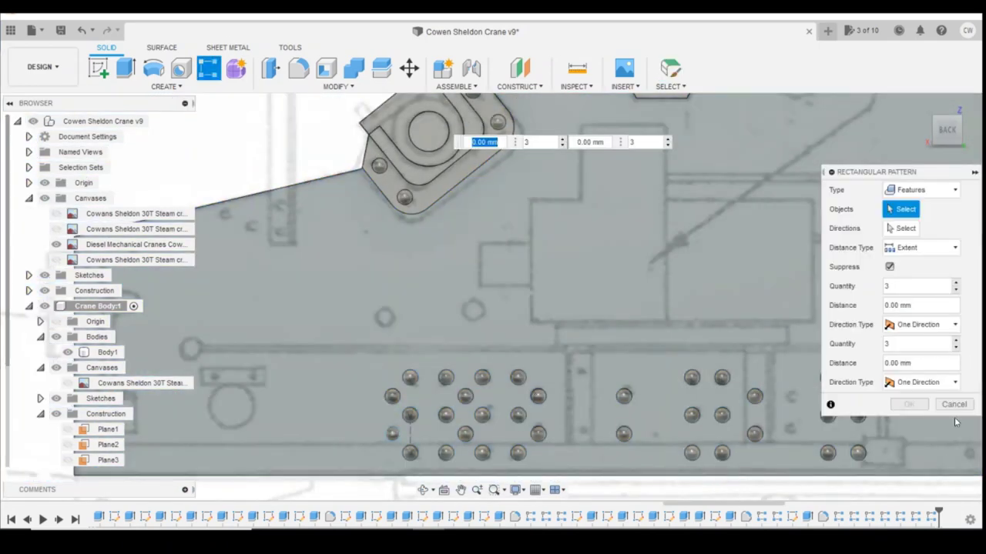
left_click(931, 516)
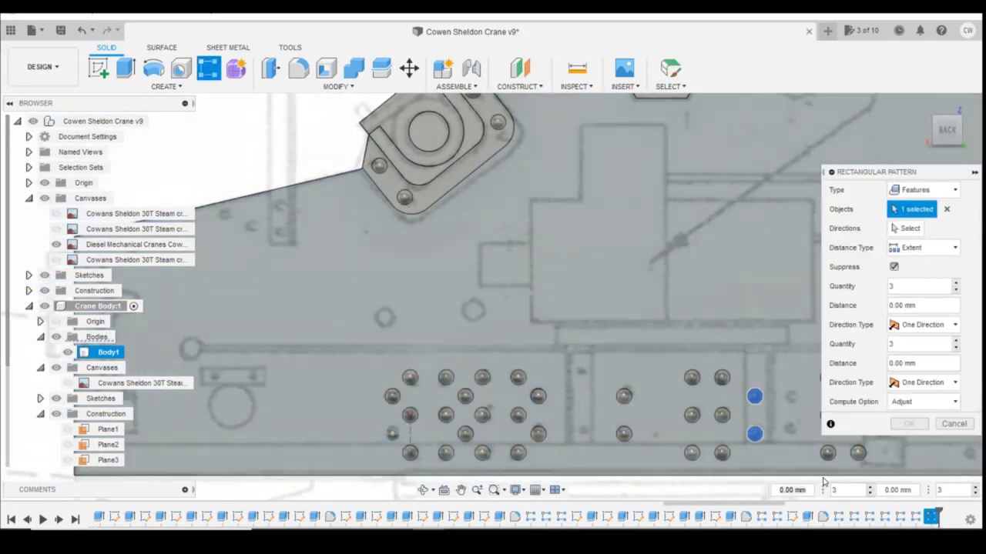
left_click(906, 228)
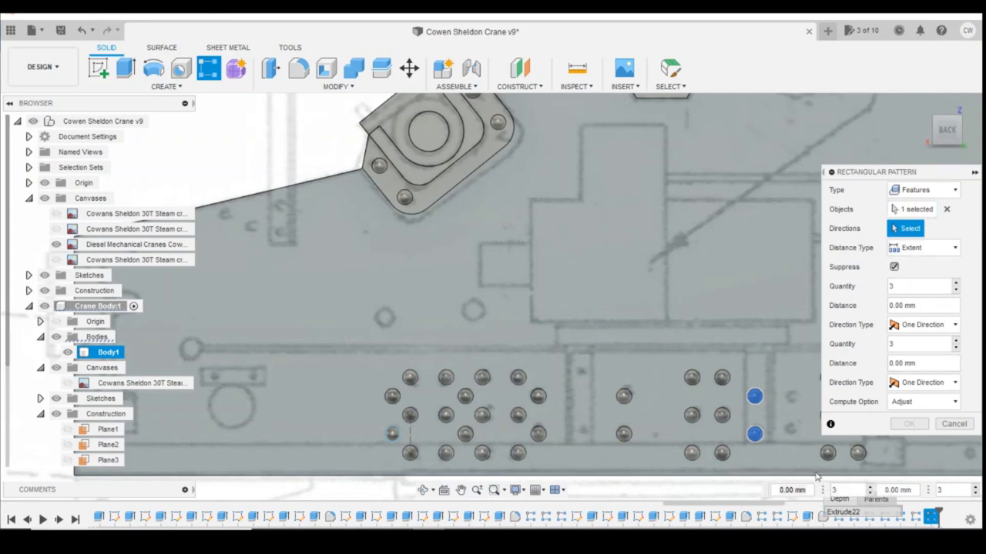
left_click(817, 477)
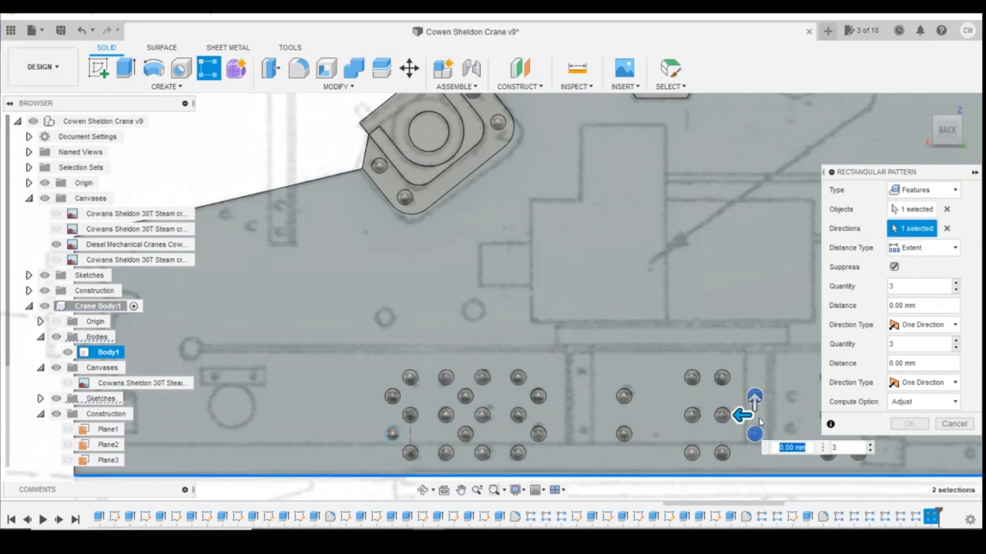
left_click_drag(741, 415, 777, 418)
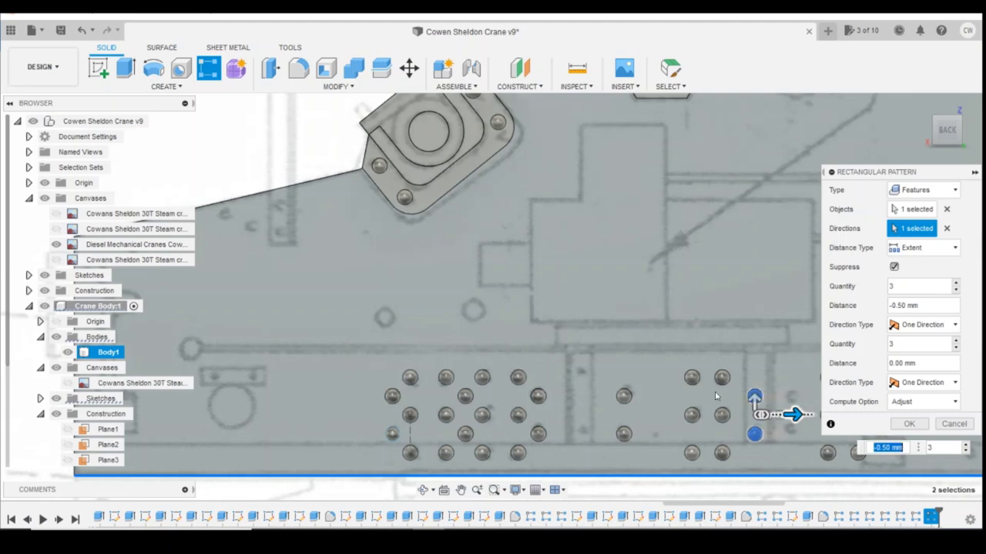
scroll(777, 395, "up", 3)
left_click(963, 451)
scroll(602, 340, "down", 2)
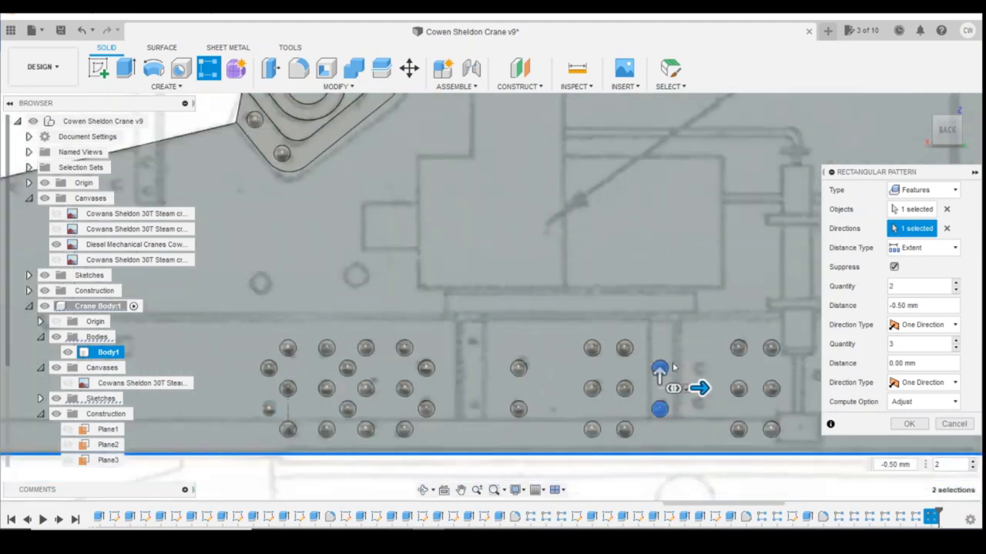
scroll(673, 368, "up", 3)
left_click_drag(700, 410, 737, 410)
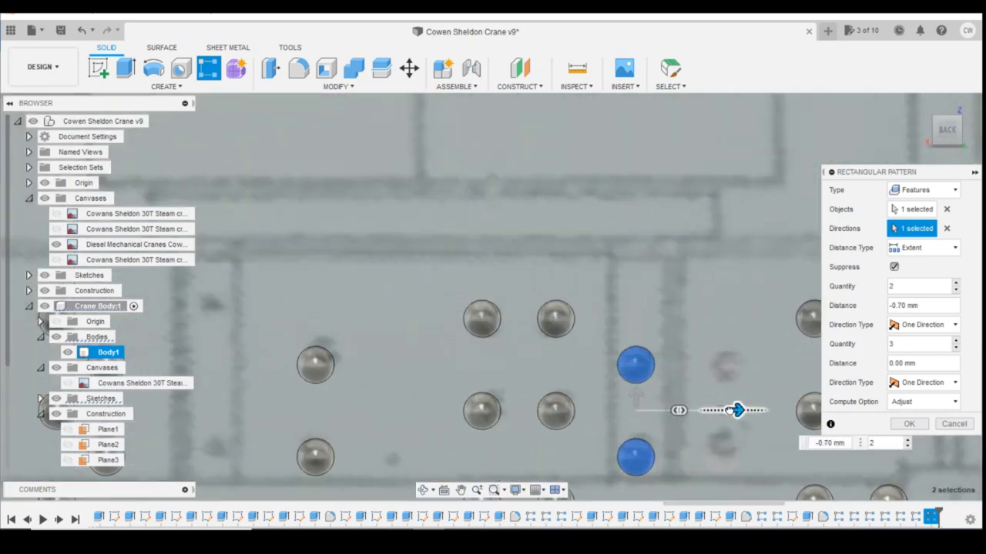
left_click(909, 423)
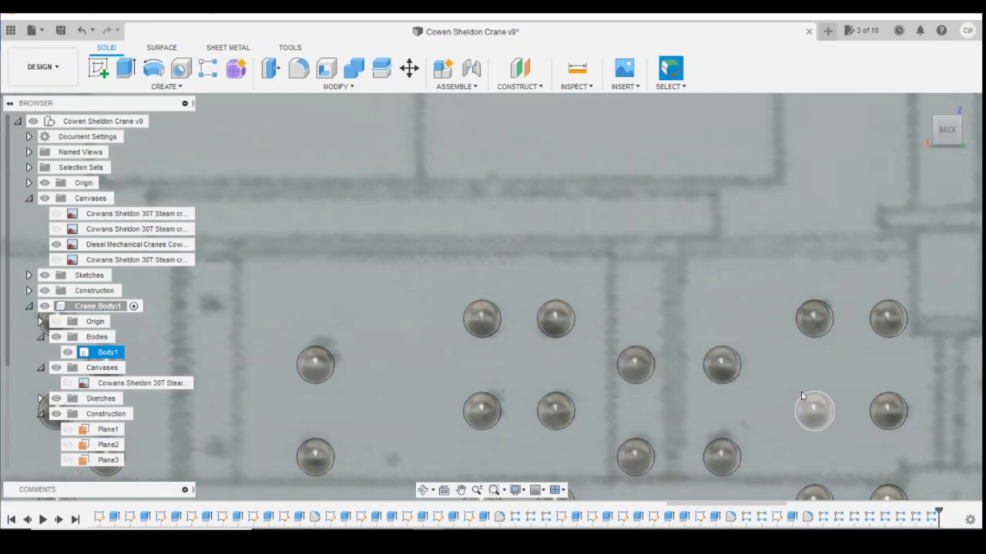
- Save the design as a new version with the description "User Saved"
scroll(634, 308, "down", 4)
scroll(420, 273, "down", 4)
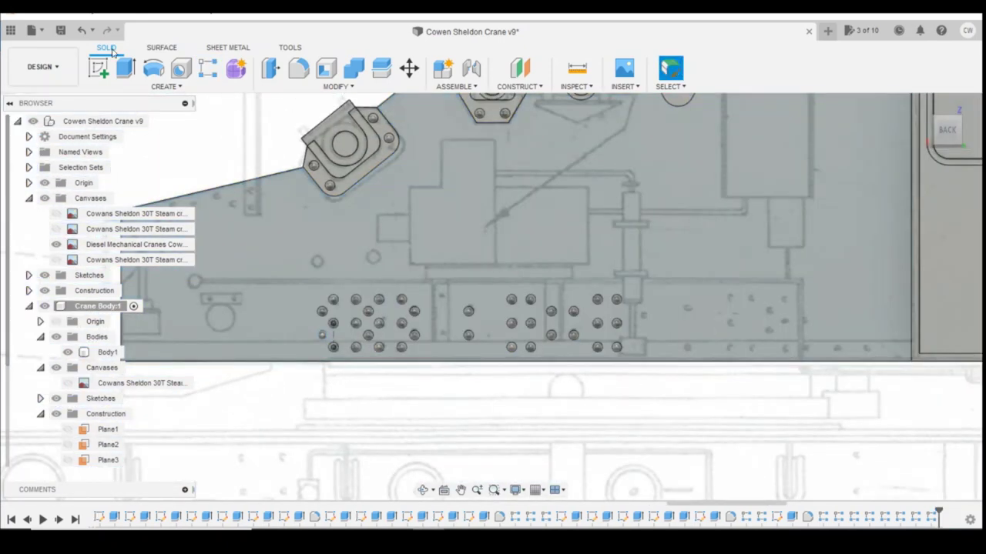
left_click(60, 30)
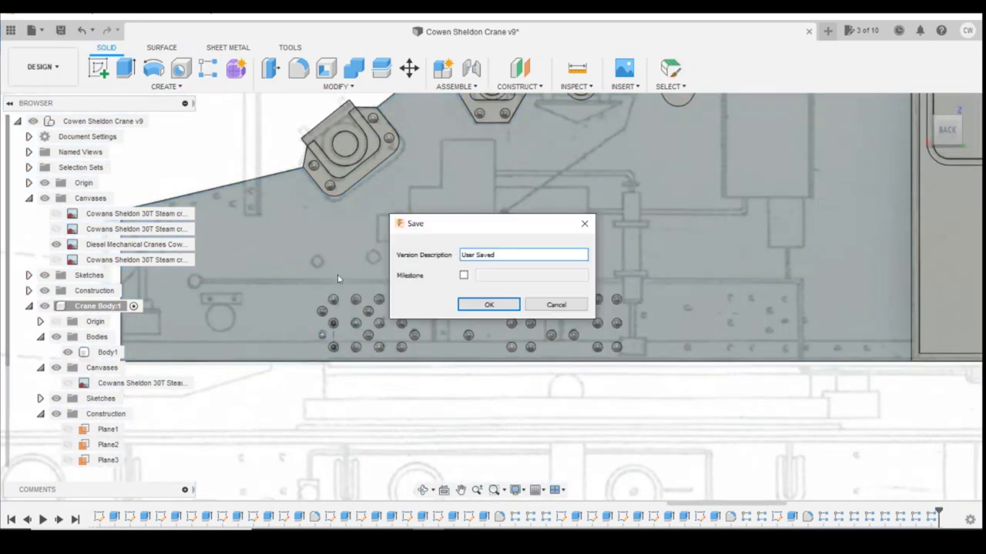
left_click(493, 305)
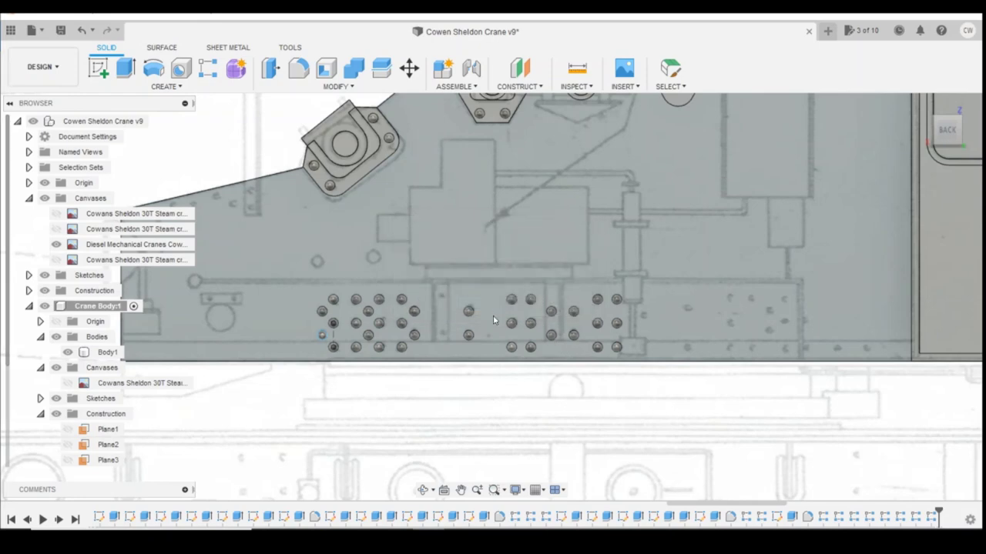
- Pattern the latest offset rivet pair along the body's bottom edge, quantity 2 over a -3.60 mm extent
scroll(666, 360, "down", 2)
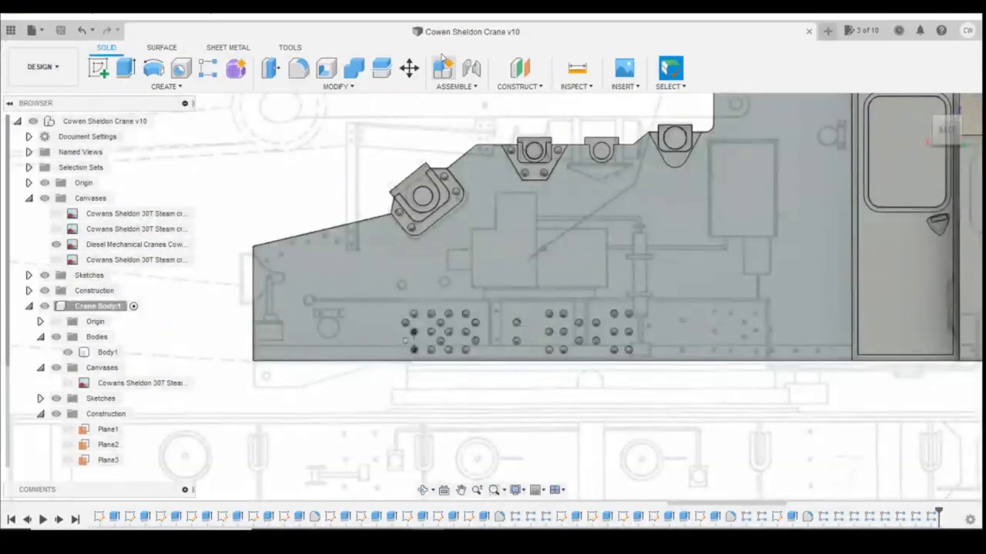
left_click(208, 68)
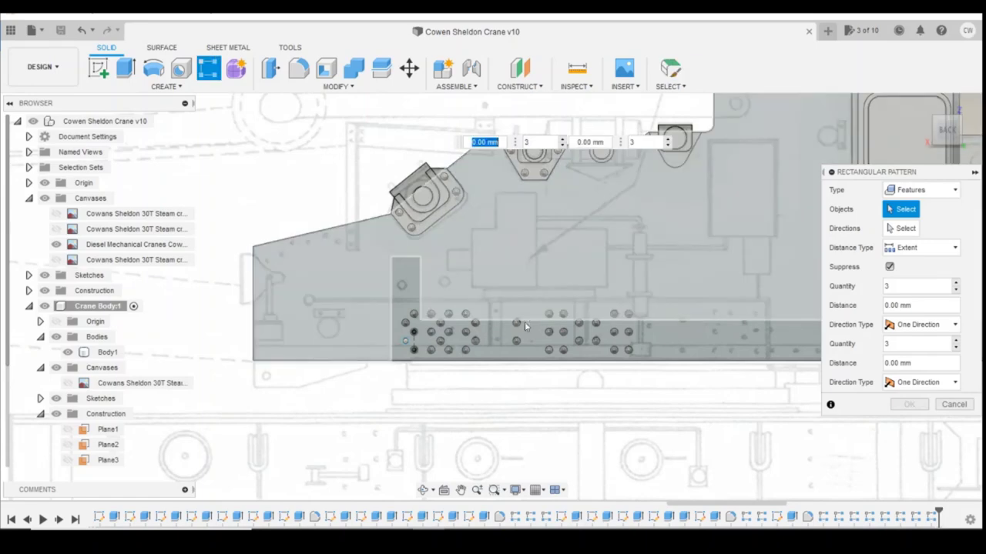
left_click(596, 322)
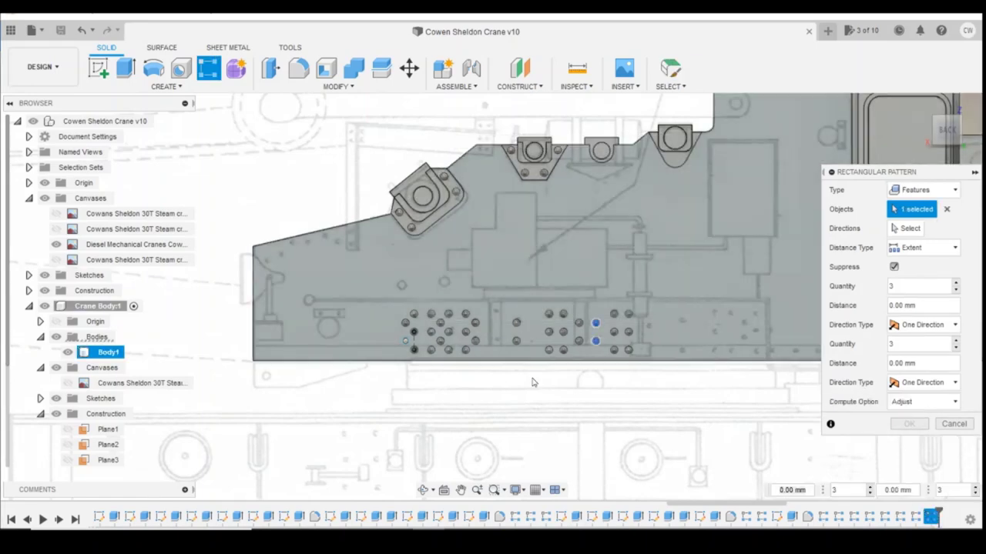
scroll(532, 383, "down", 1)
left_click(908, 228)
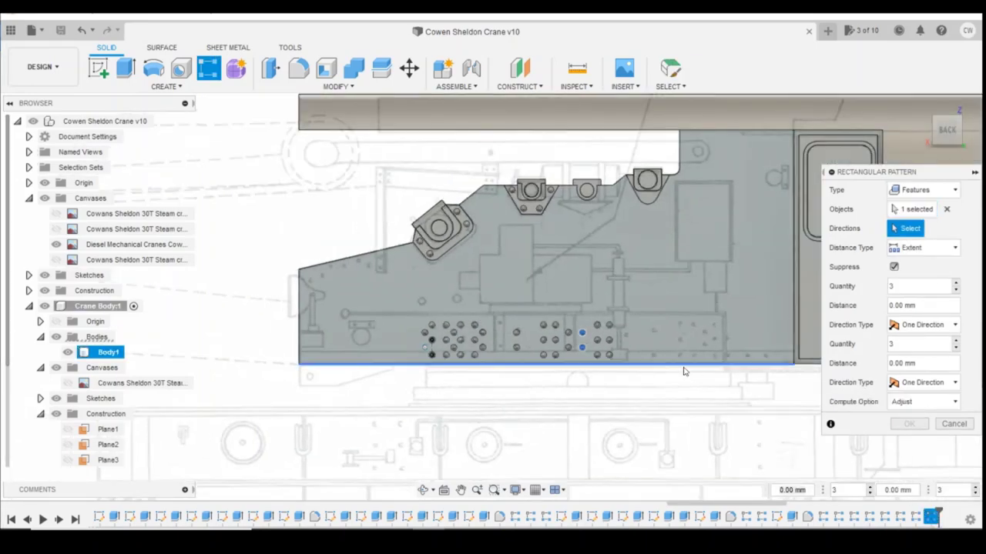
left_click(686, 363)
left_click_drag(568, 342, 654, 340)
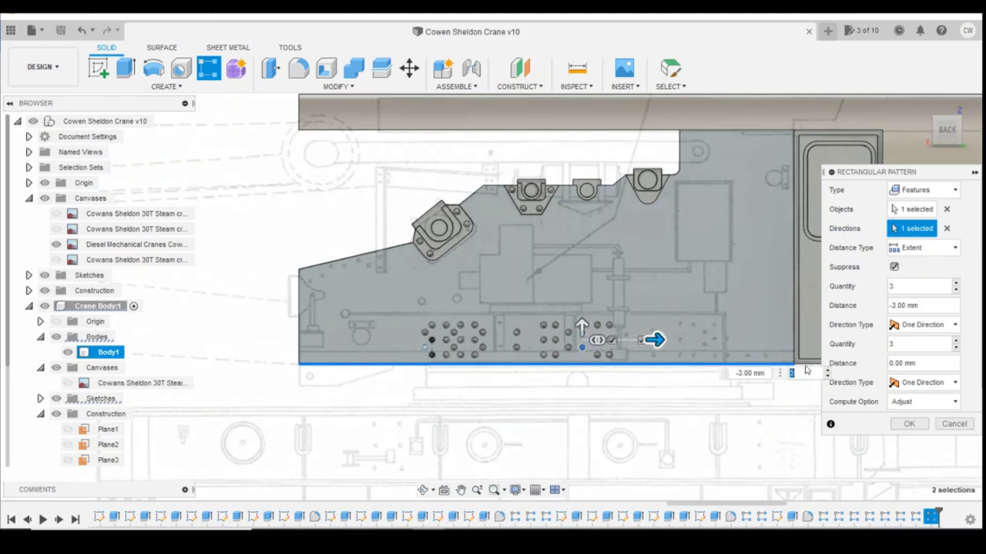
scroll(679, 342, "up", 3)
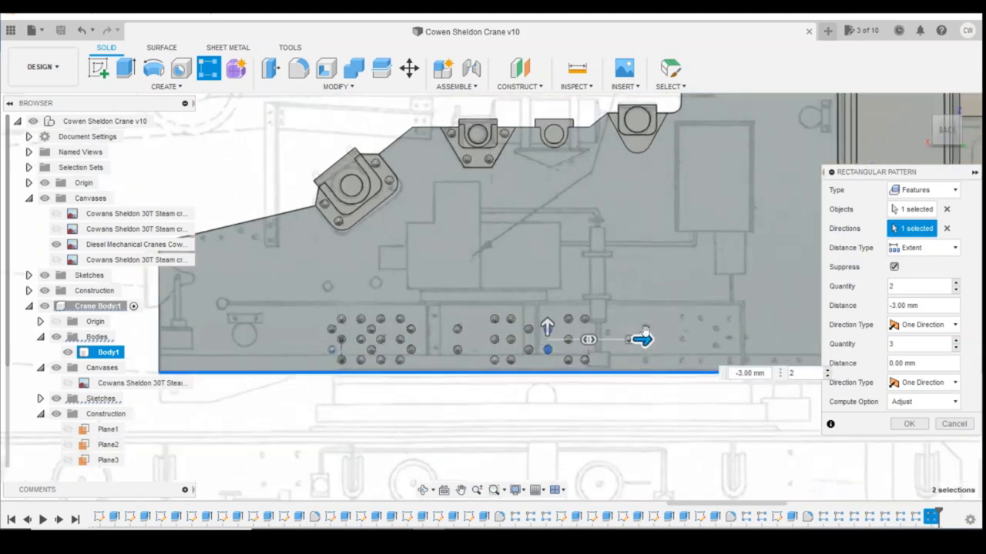
mouse_move(636, 342)
left_mouse_down()
mouse_move(657, 343)
mouse_move(628, 343)
mouse_move(639, 343)
left_mouse_up()
scroll(654, 342, "up", 3)
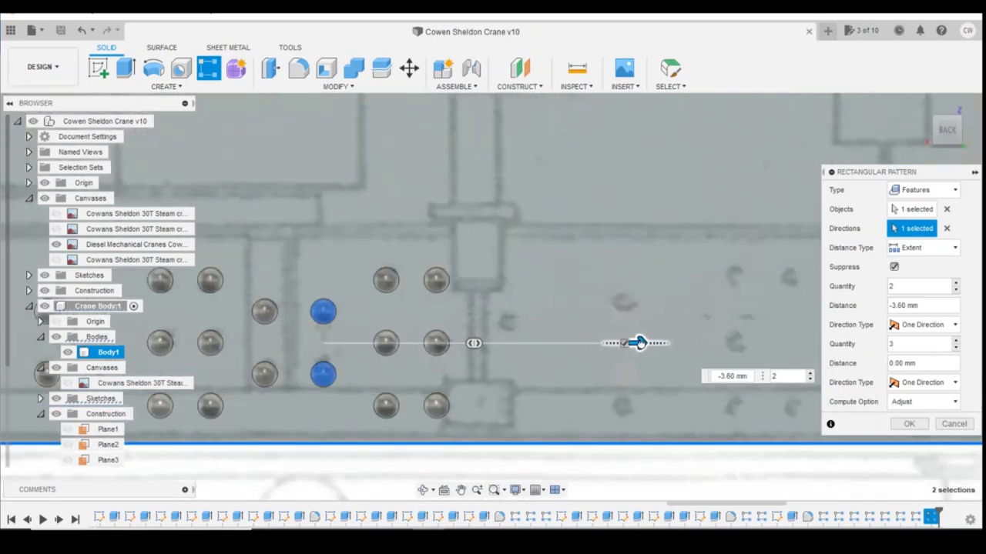
left_click(908, 423)
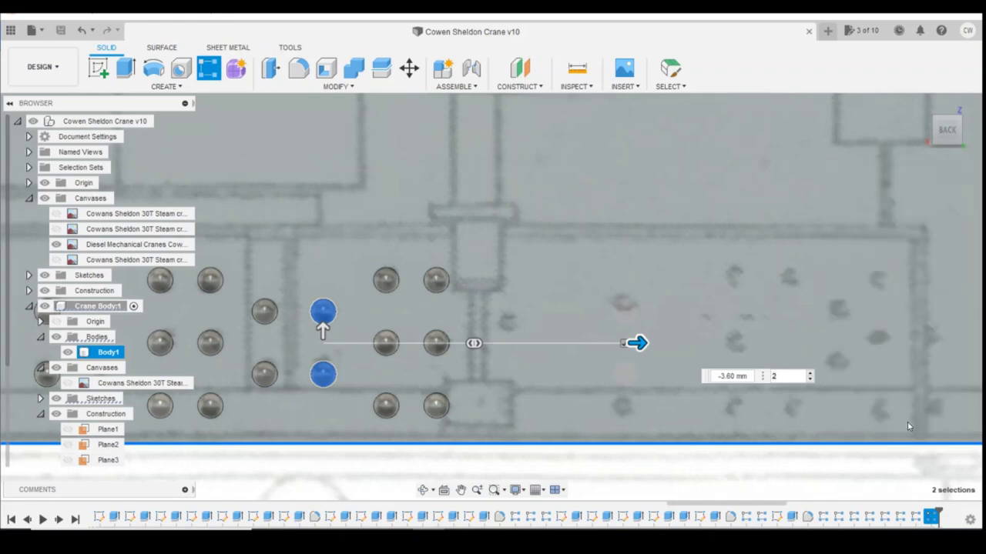
- Switch to the crane photo in Photos to examine the rivets along the body's lower side, and return to Fusion 360
scroll(763, 385, "down", 5)
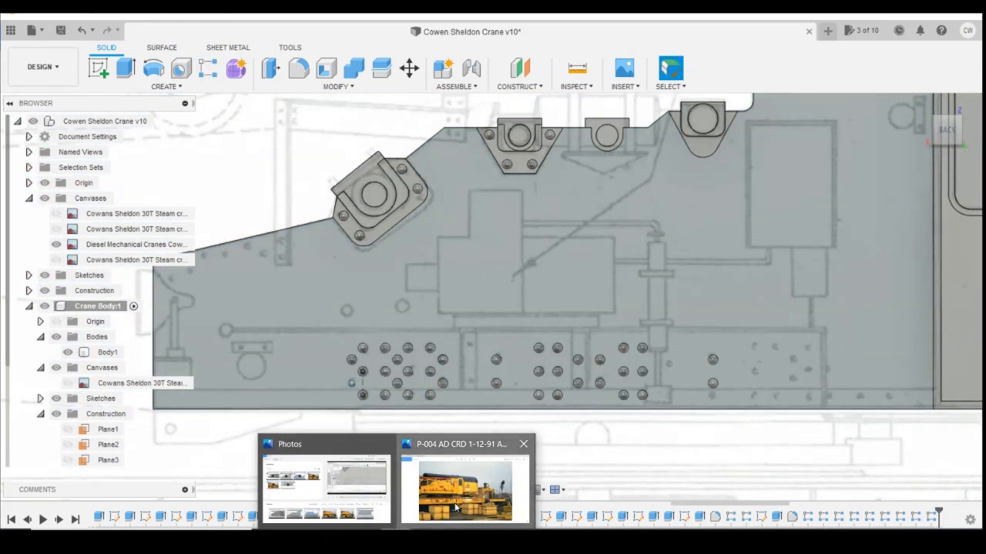
left_click(459, 497)
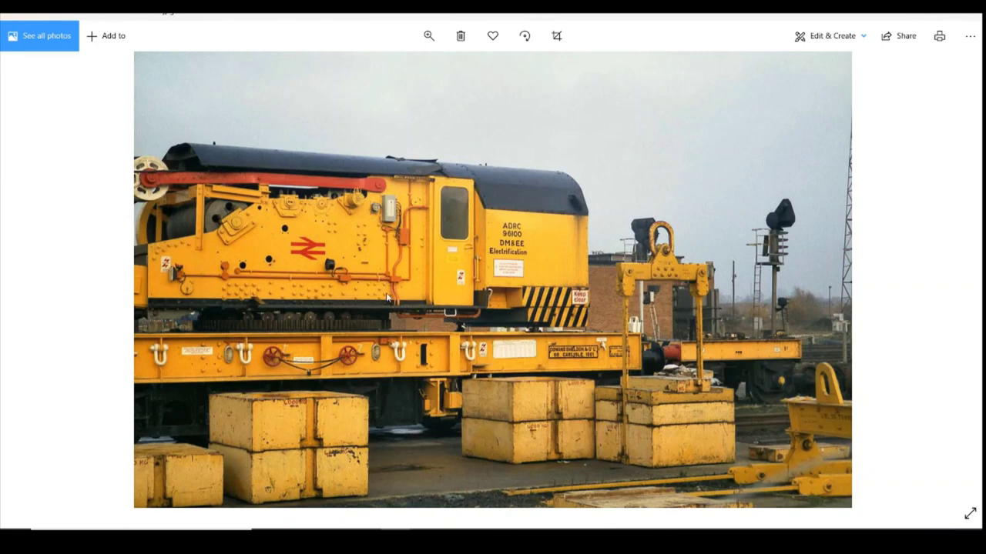
left_click(554, 528)
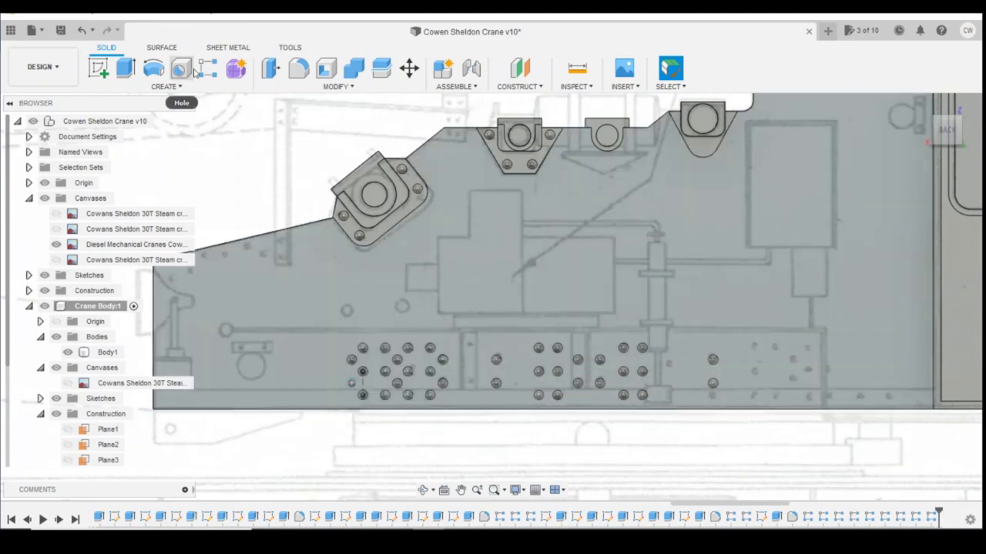
- Pattern the isolated rivet pair beyond the vertical pipe along the body's bottom edge, quantity 2 over a -2.55 mm extent
left_click(208, 68)
left_click(931, 520)
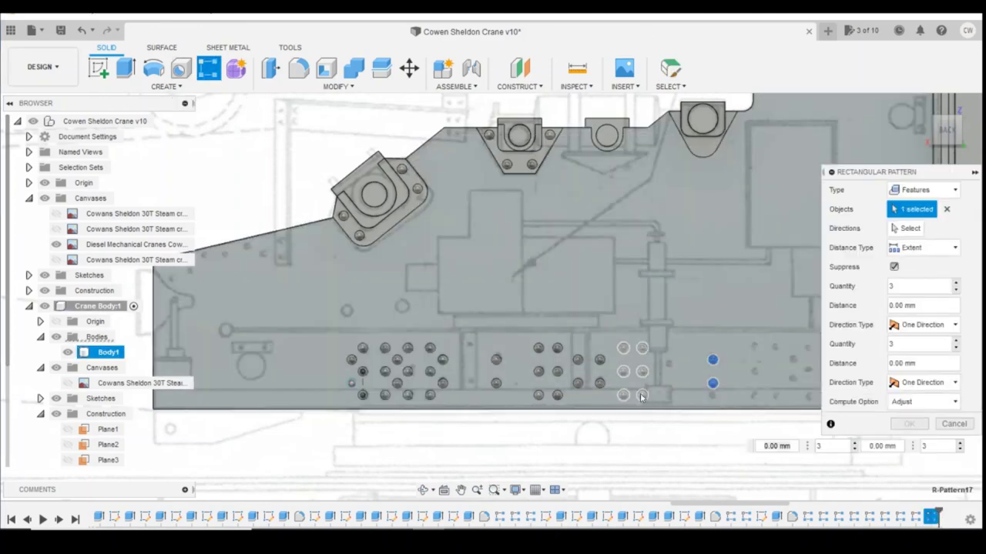
scroll(633, 389, "down", 3)
left_click(916, 229)
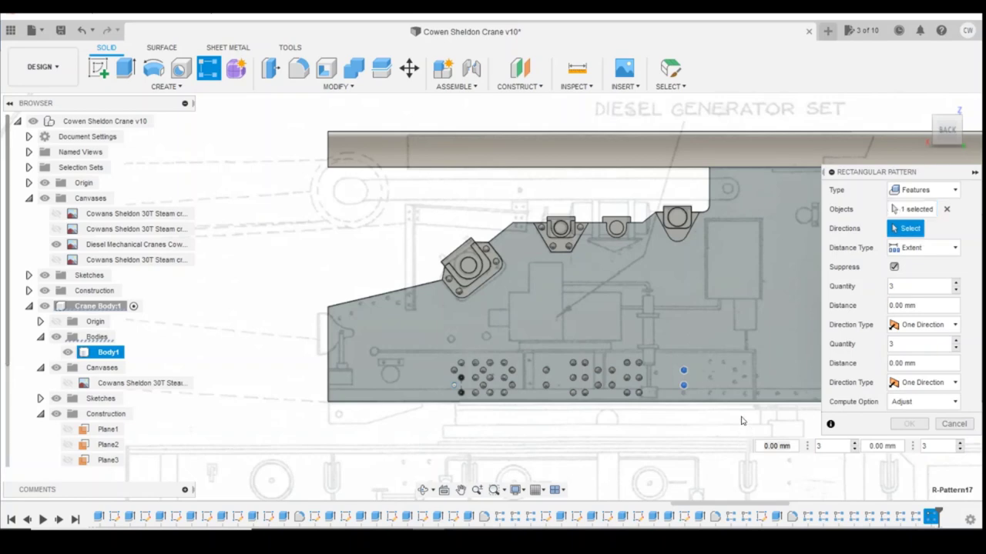
left_click(738, 402)
scroll(662, 368, "up", 3)
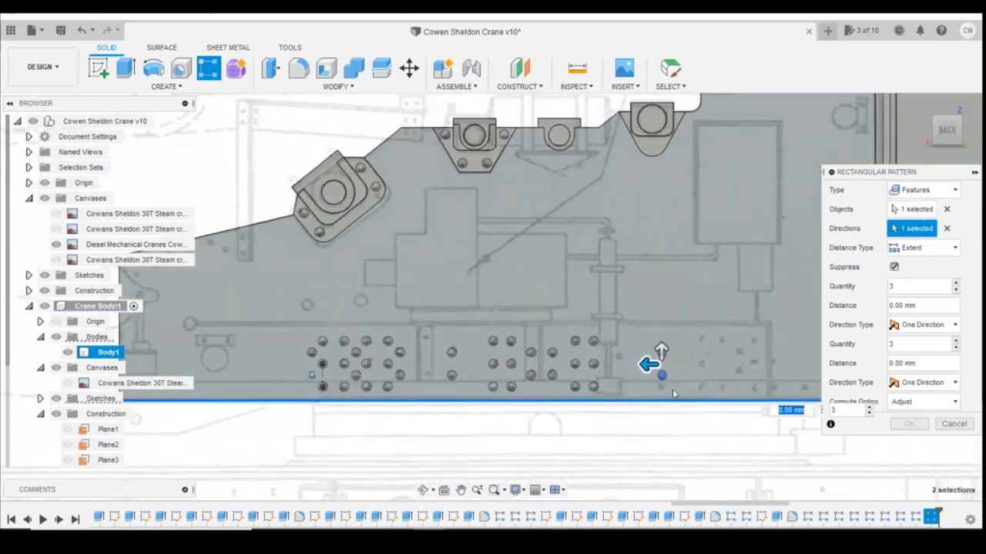
left_click_drag(653, 366, 730, 372)
left_click(916, 398)
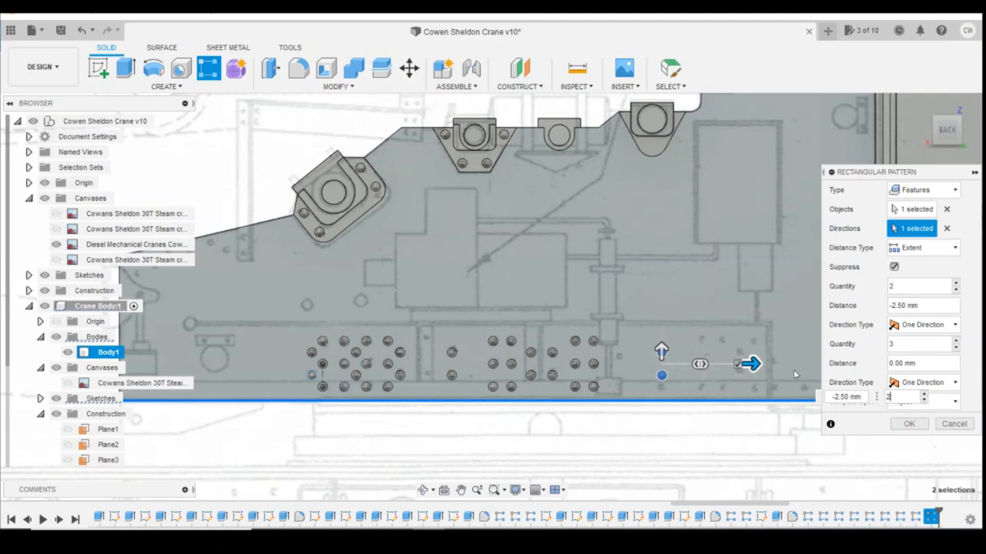
scroll(706, 362, "up", 3)
type("2")
key("Tab")
mouse_move(666, 353)
left_mouse_down()
mouse_move(676, 353)
mouse_move(664, 353)
left_mouse_up()
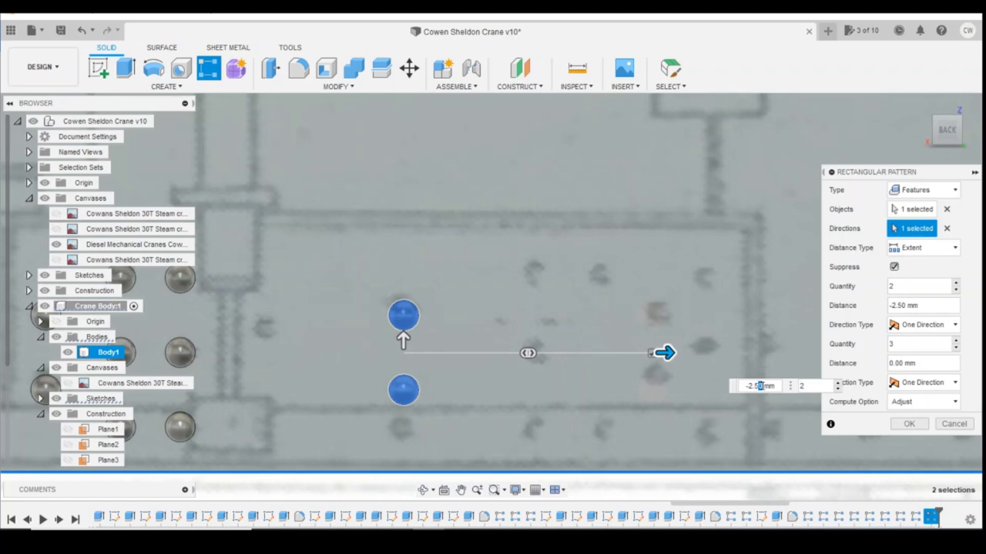
key("Return")
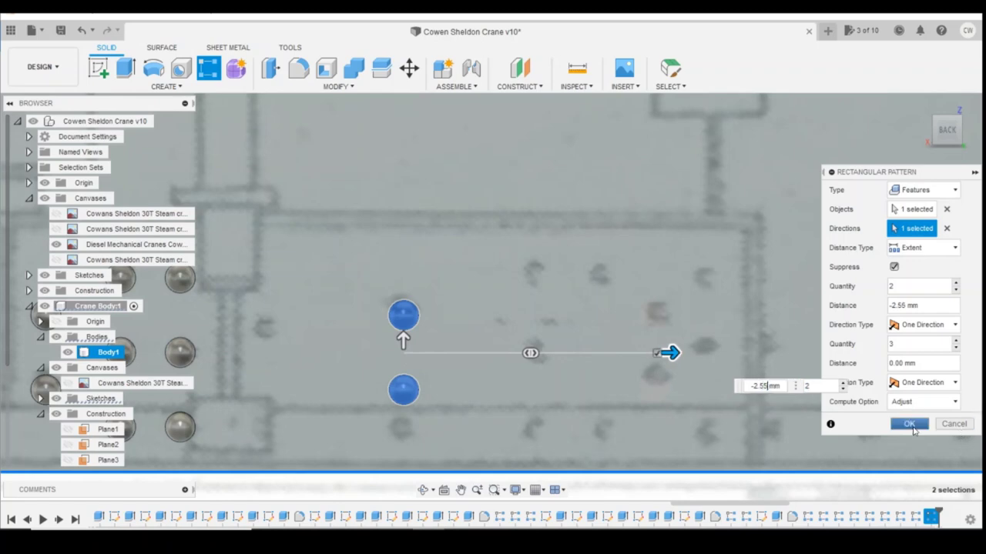
left_click(908, 423)
- Pattern the pair of three-rivet columns beside the vertical pipe along the body's bottom edge, quantity 2 over a -4.20 mm extent
scroll(861, 413, "down", 2)
scroll(642, 401, "down", 2)
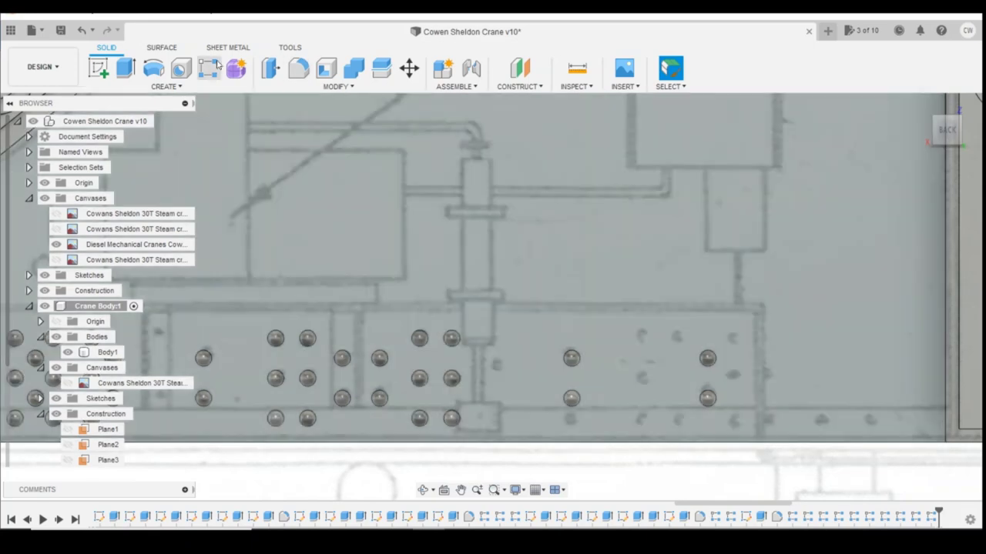
left_click(217, 67)
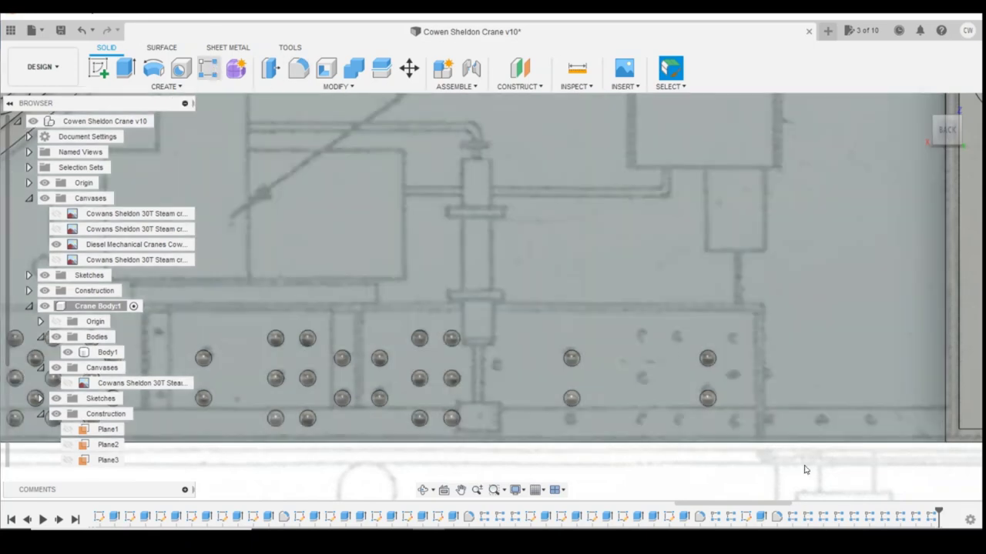
left_click(869, 518)
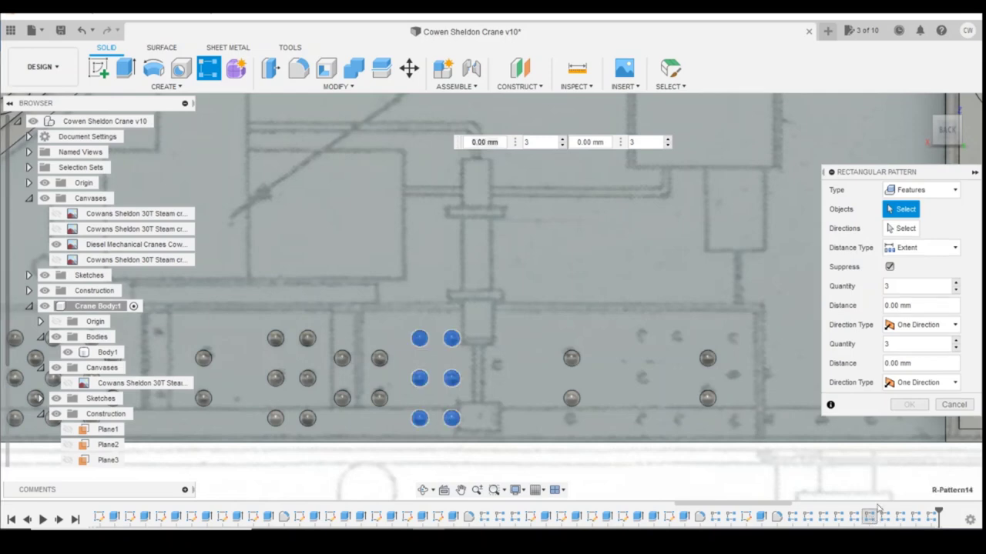
left_click(653, 445)
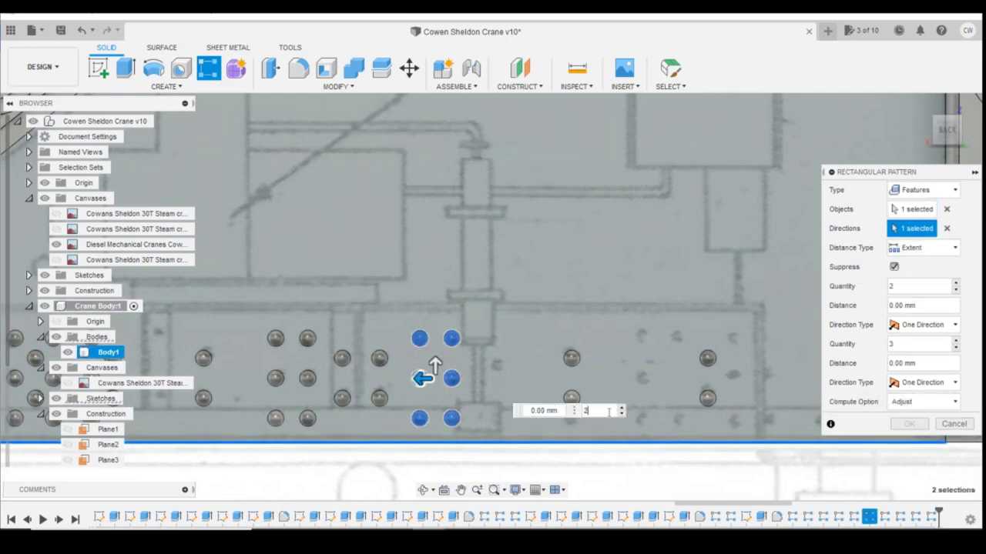
left_click_drag(422, 379, 648, 386)
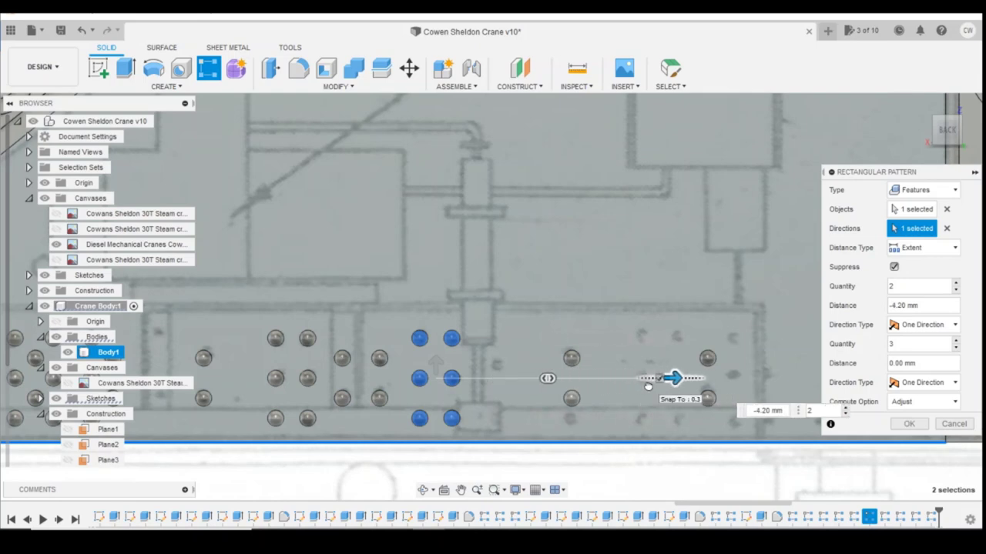
left_click(896, 425)
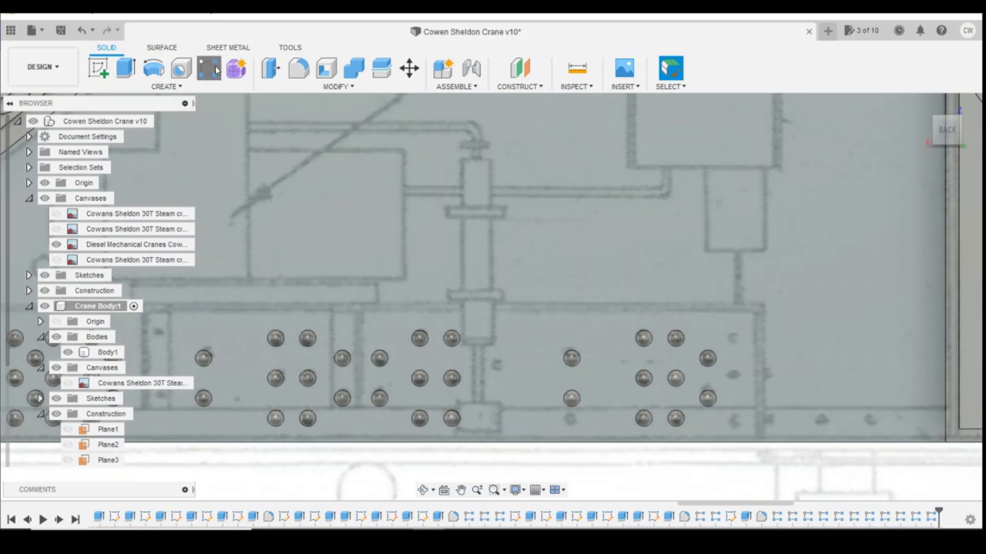
- Pattern the pair of three-rivet columns beyond the vertical pipe along the body's bottom edge, quantity 2 over a -1.70 mm extent
left_click(208, 68)
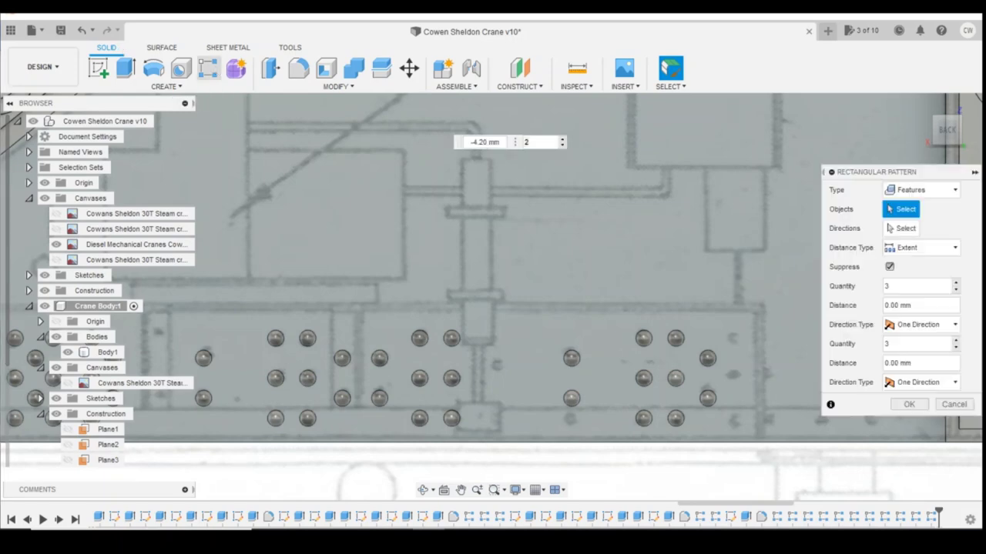
left_click(933, 518)
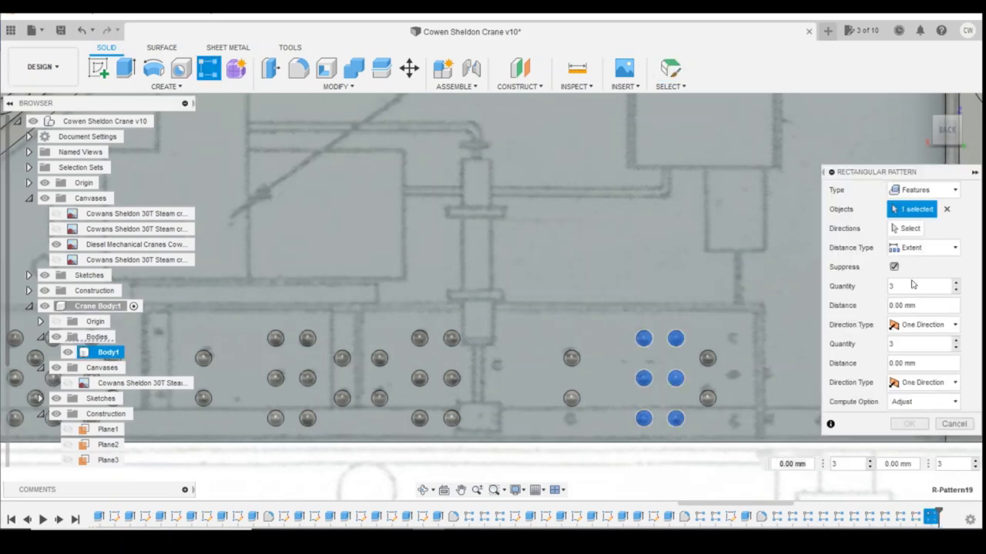
left_click(910, 227)
left_click(726, 443)
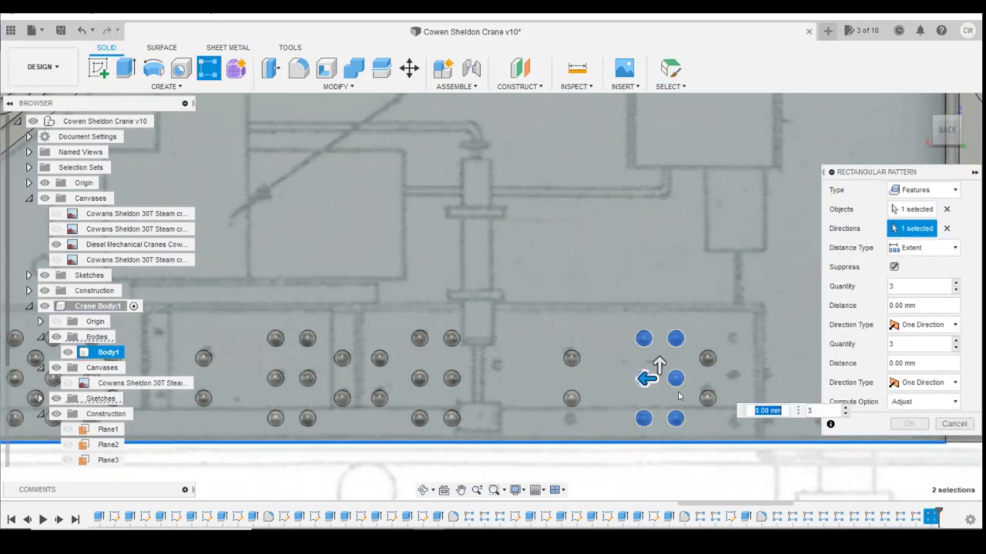
left_click_drag(651, 379, 766, 378)
left_click(933, 412)
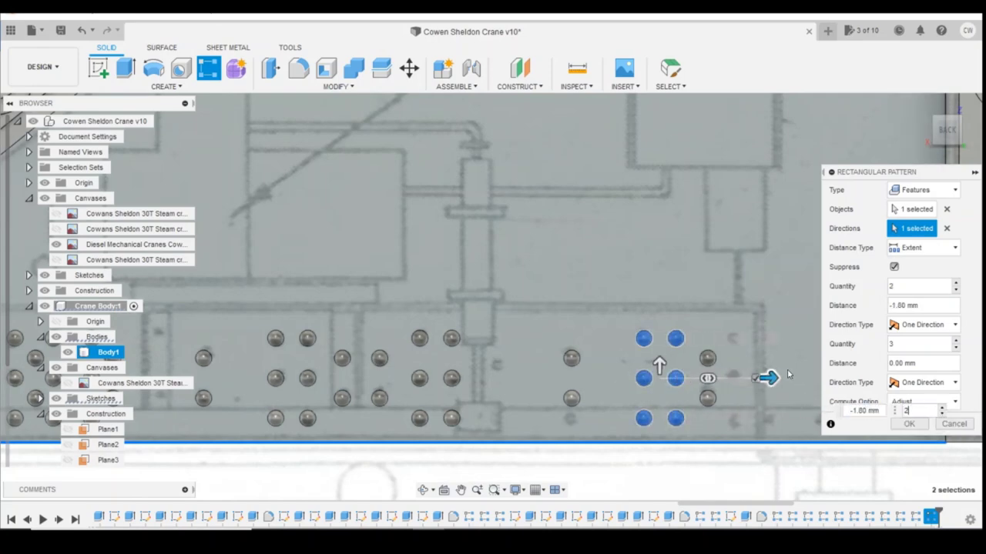
scroll(779, 381, "up", 4)
left_click_drag(719, 368, 705, 369)
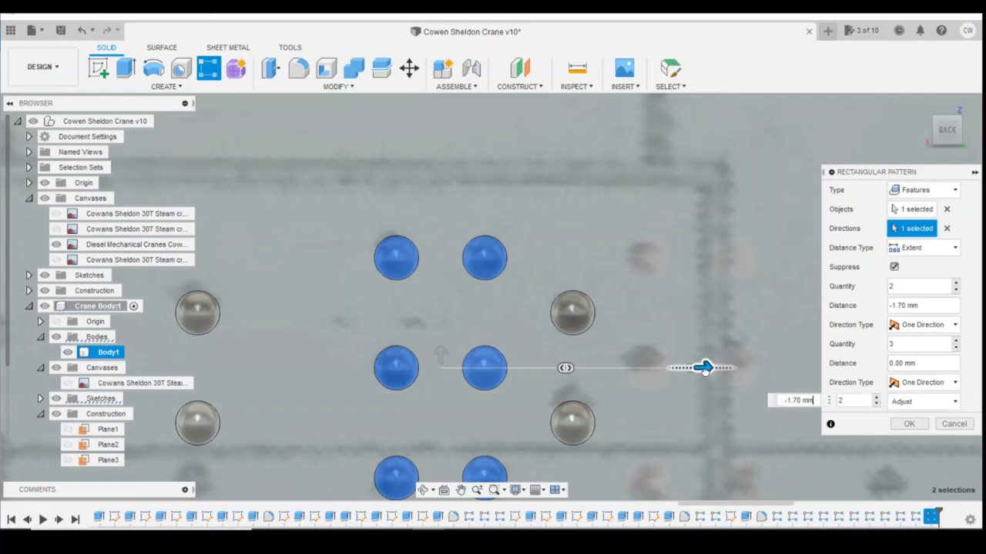
left_click(909, 423)
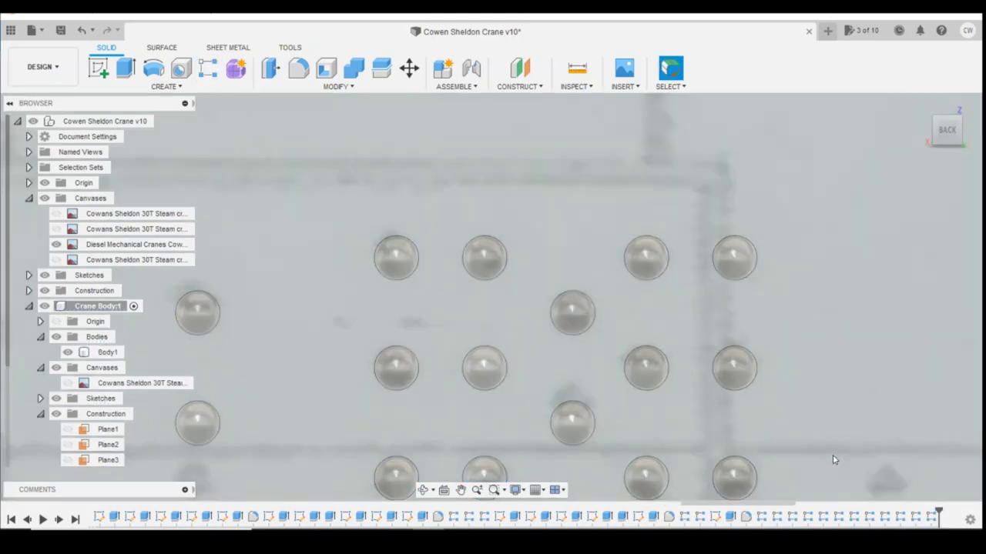
- Examine the remaining rivet positions on the body side and in the crane photo in Photos, and return to Fusion 360
scroll(800, 408, "down", 5)
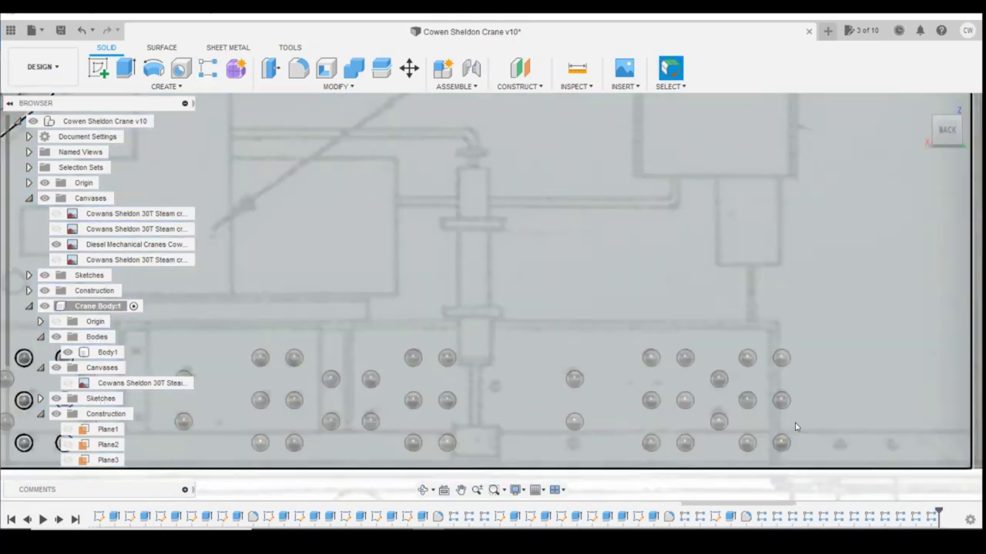
scroll(796, 421, "down", 2)
scroll(569, 412, "down", 3)
scroll(908, 404, "up", 3)
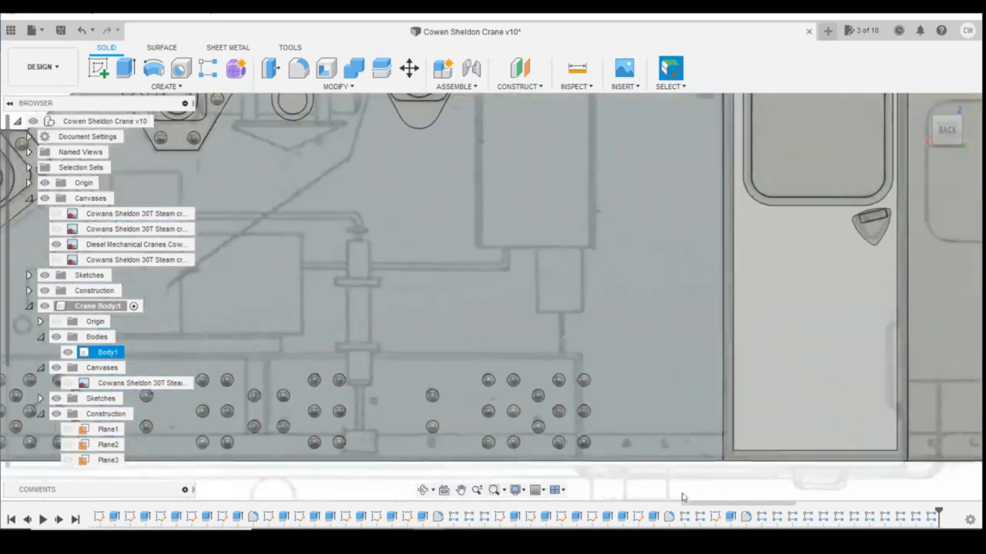
left_click(476, 458)
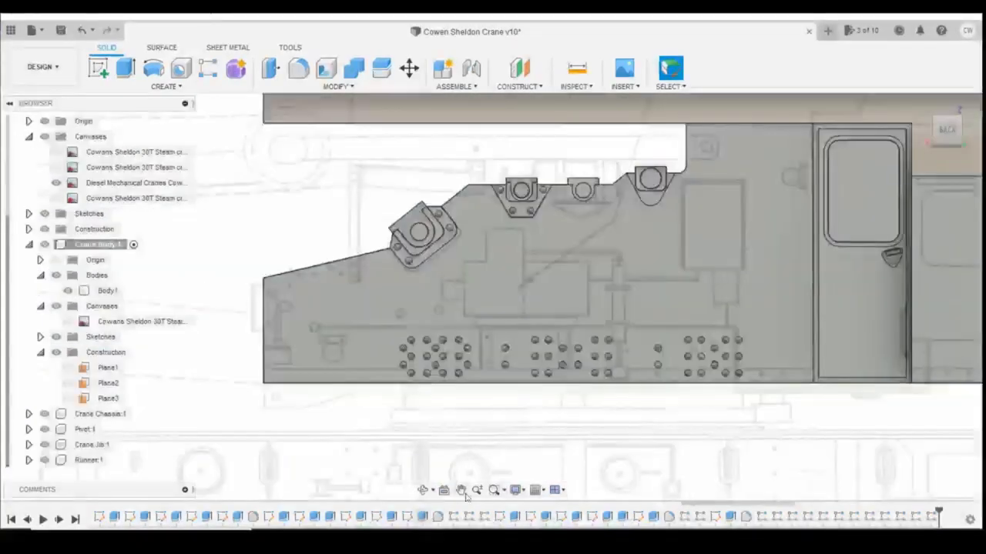
left_click(712, 354)
left_click(836, 429)
left_click(450, 306)
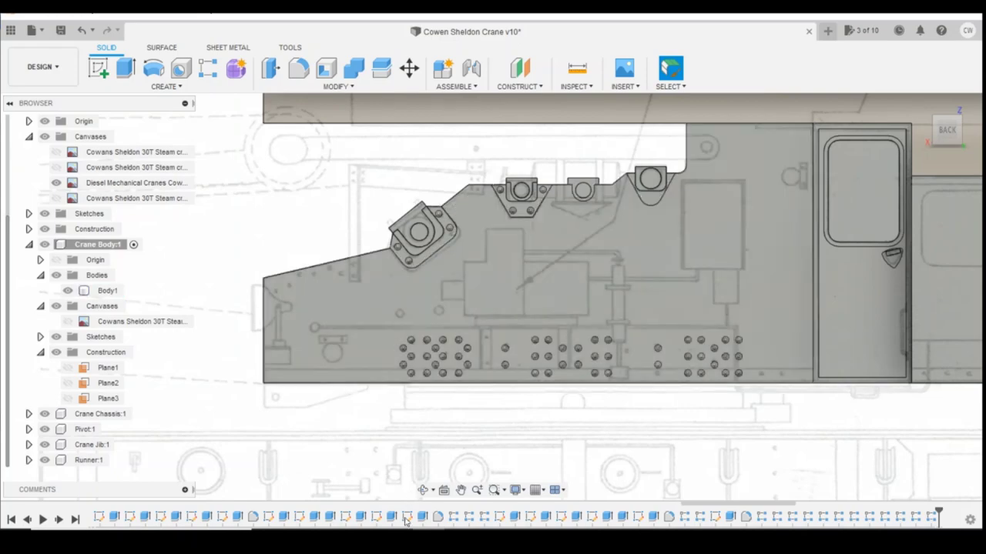
mouse_move(397, 529)
left_click(469, 510)
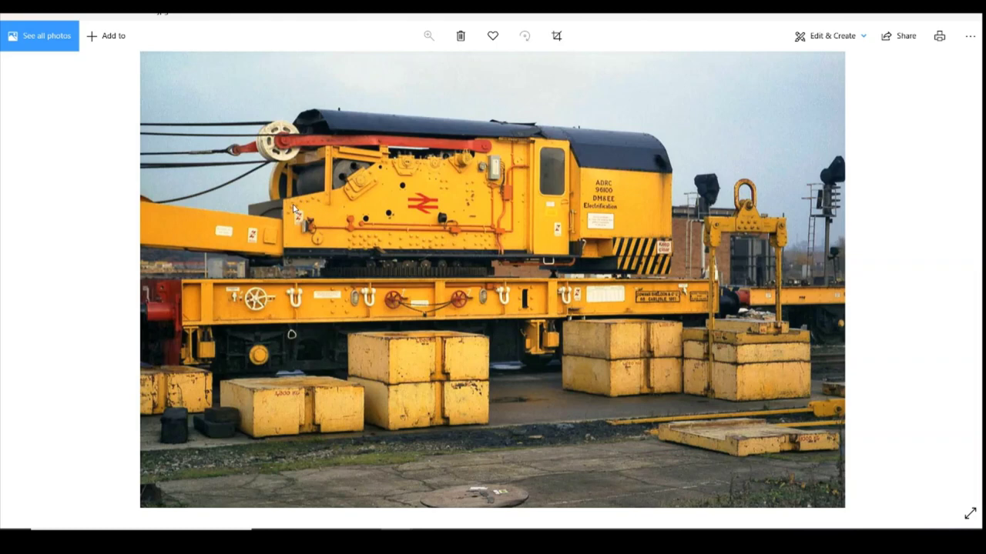
mouse_move(416, 527)
left_click(428, 485)
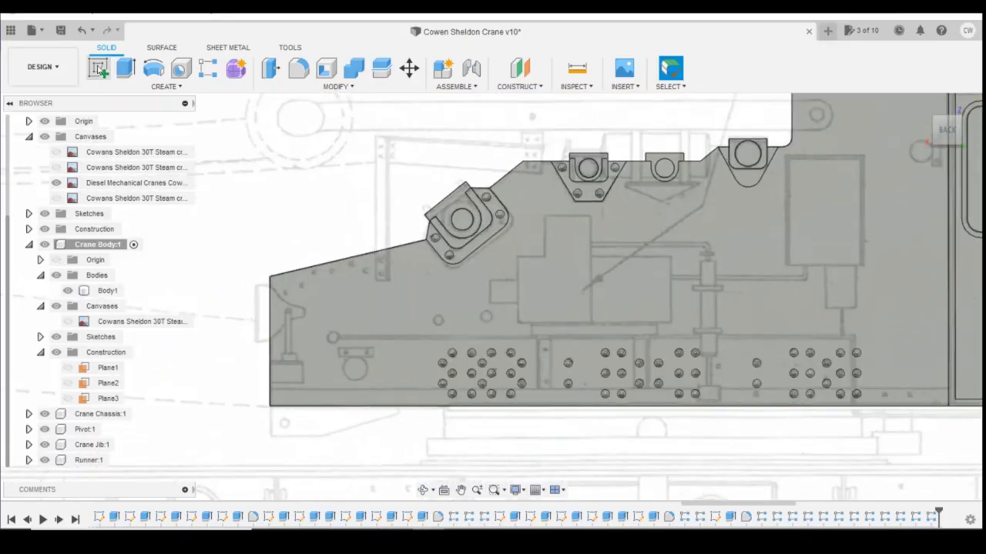
- Start a sketch on the crane body's side face and draw a 0.3 mm circle over the sloping-edge rivet mark beside the vertical bracket
left_click(371, 303)
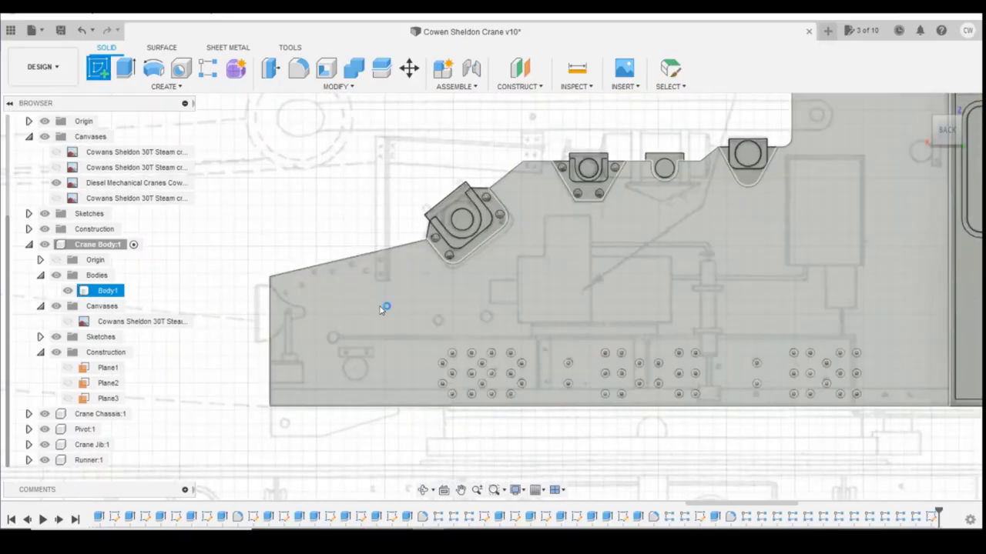
left_click(98, 68)
left_click(152, 70)
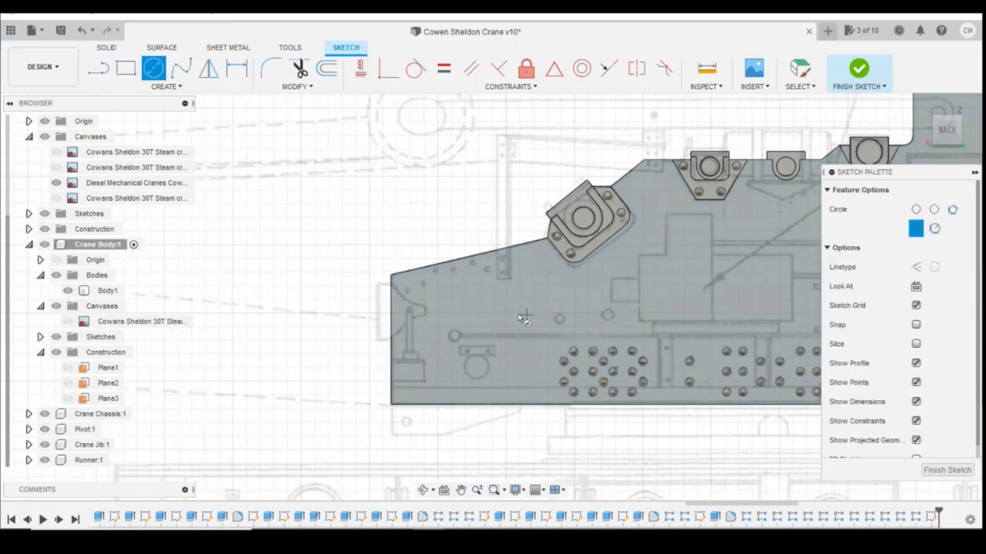
scroll(476, 260, "up", 3)
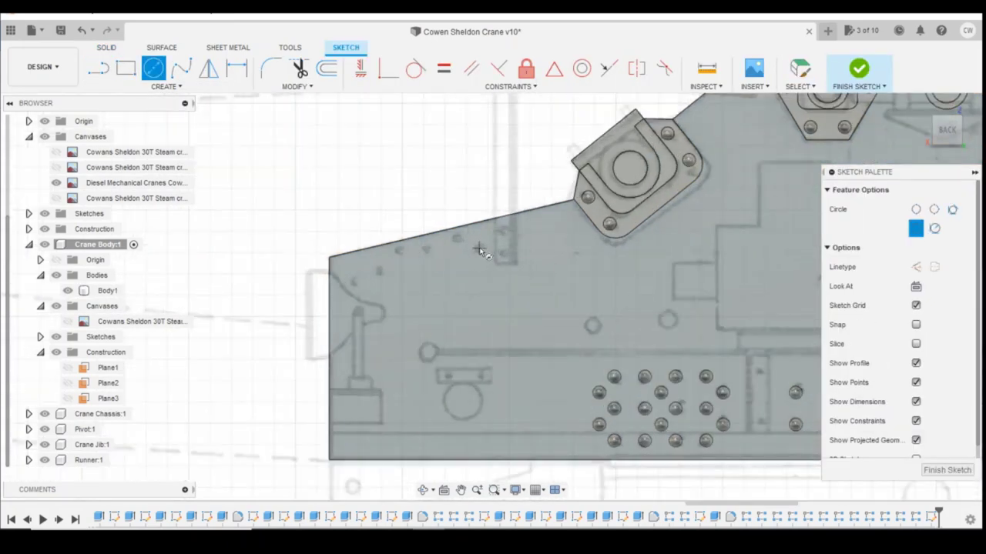
left_click(478, 249)
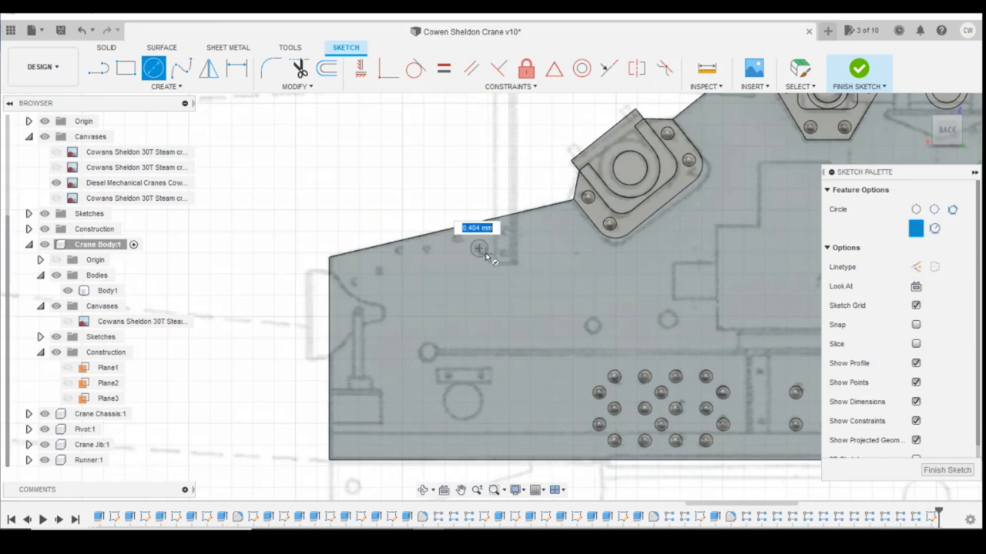
type("0.3")
key("Return")
key("Escape")
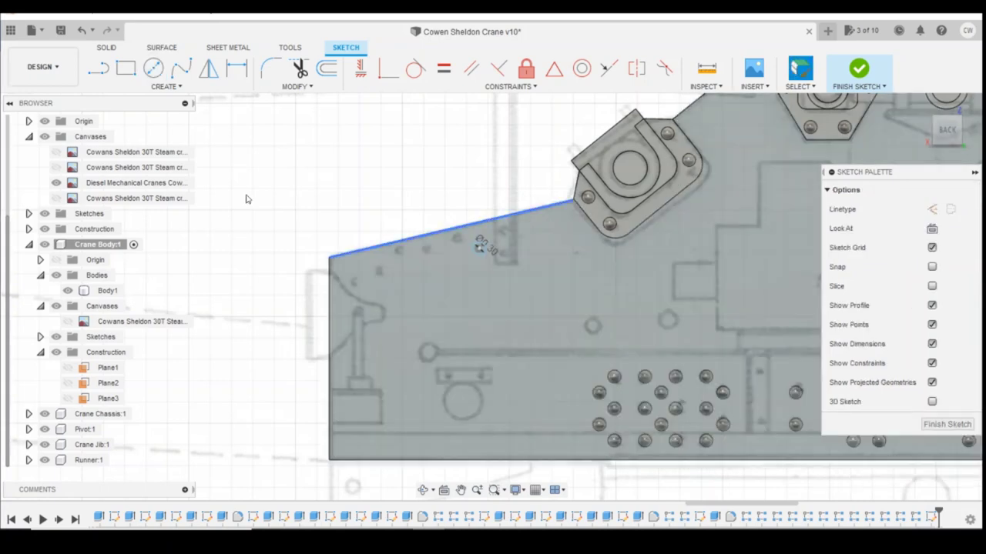
- Draw 0.3 mm circles over the second and third rivet marks below the sloping edge, counting from the vertical bracket
key("c")
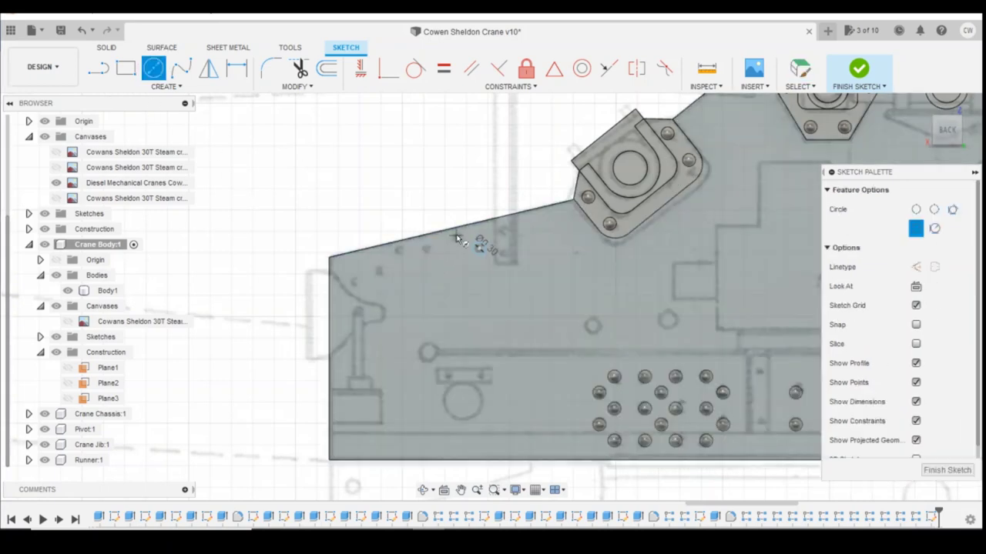
left_click(456, 238)
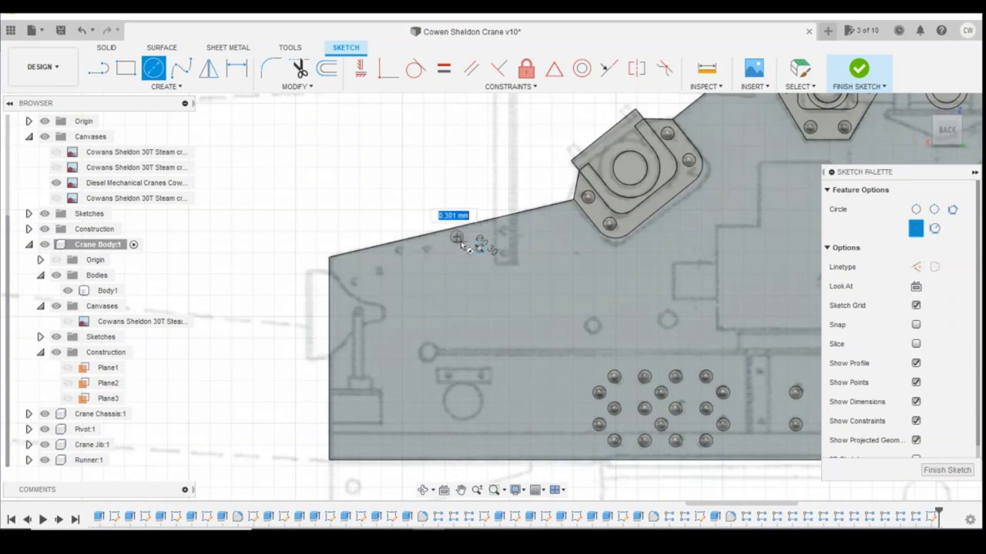
type("0.3")
key("Return")
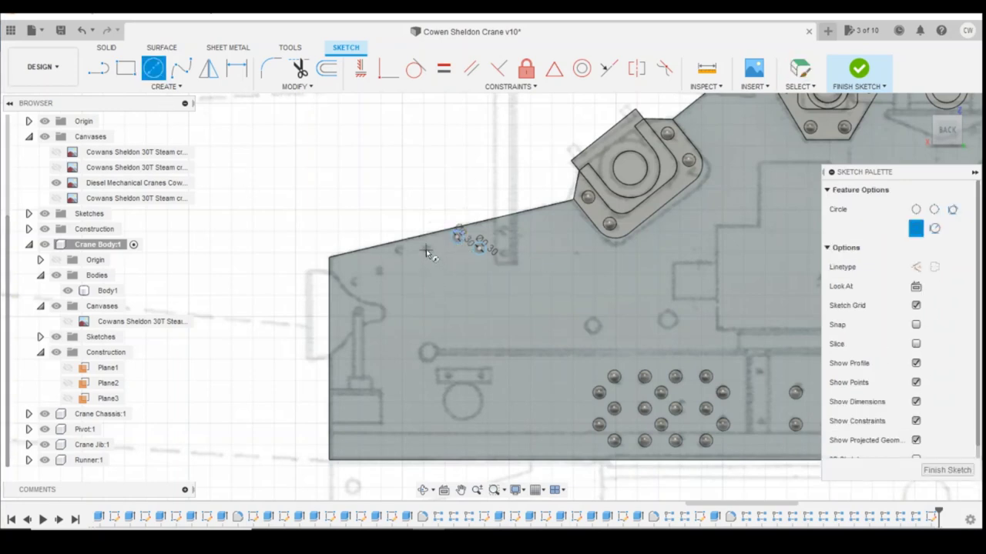
left_click(426, 248)
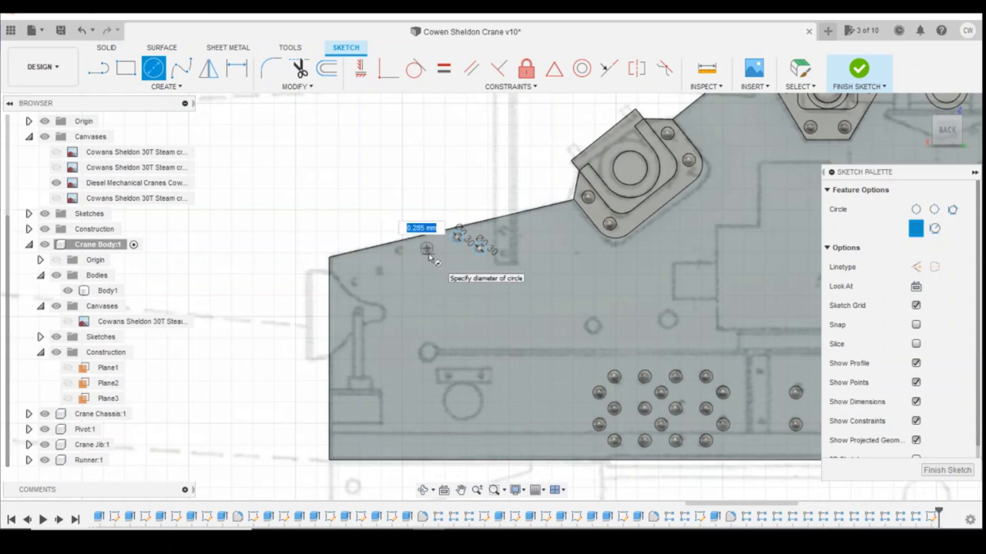
type("0.3")
key("Return")
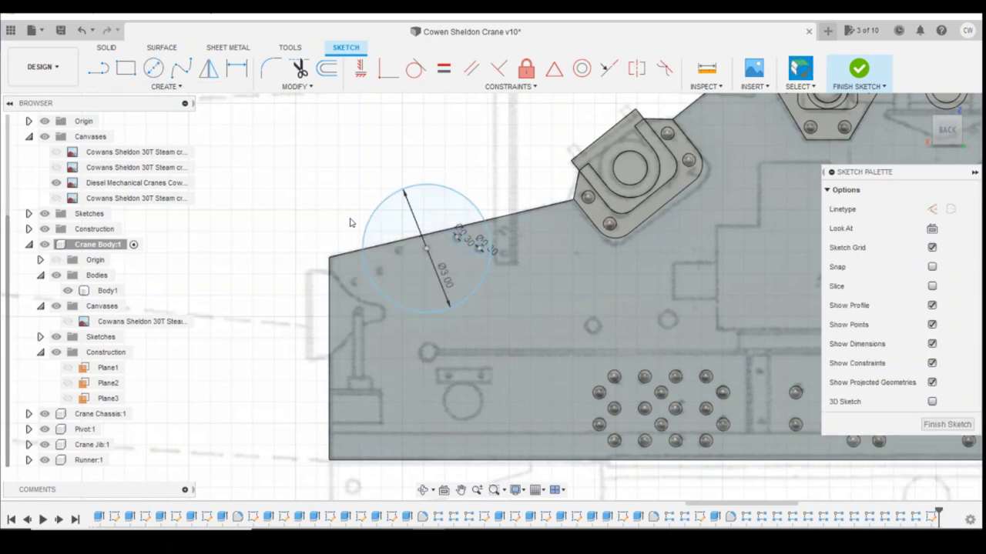
double_click(446, 279)
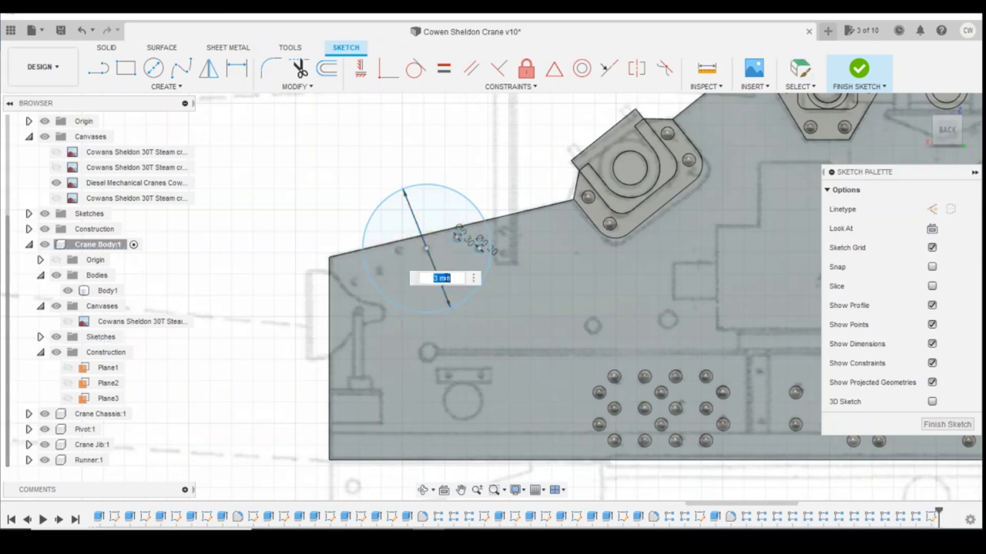
key("Return")
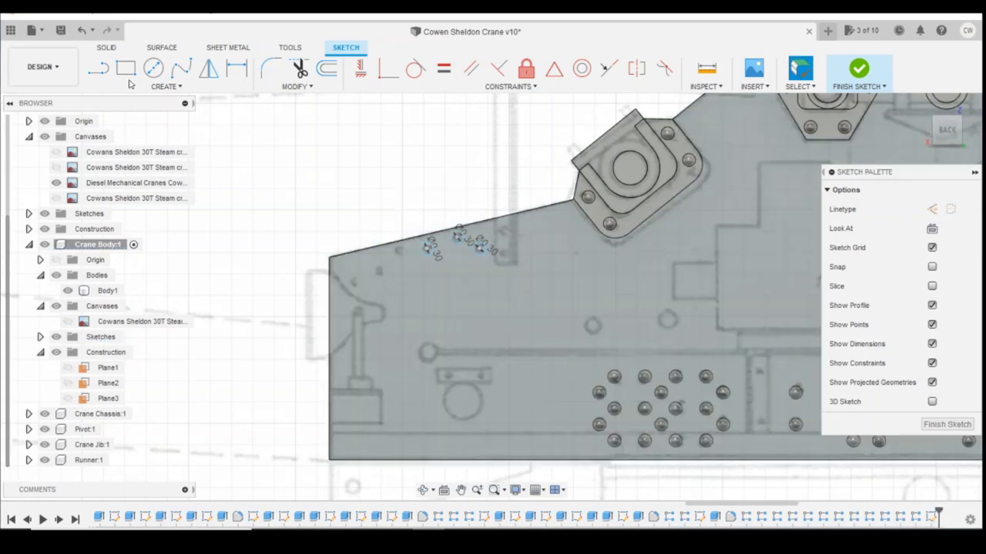
- Draw 0.3 mm circles over the fourth and fifth rivet marks, continuing towards the body's low end
left_click(154, 68)
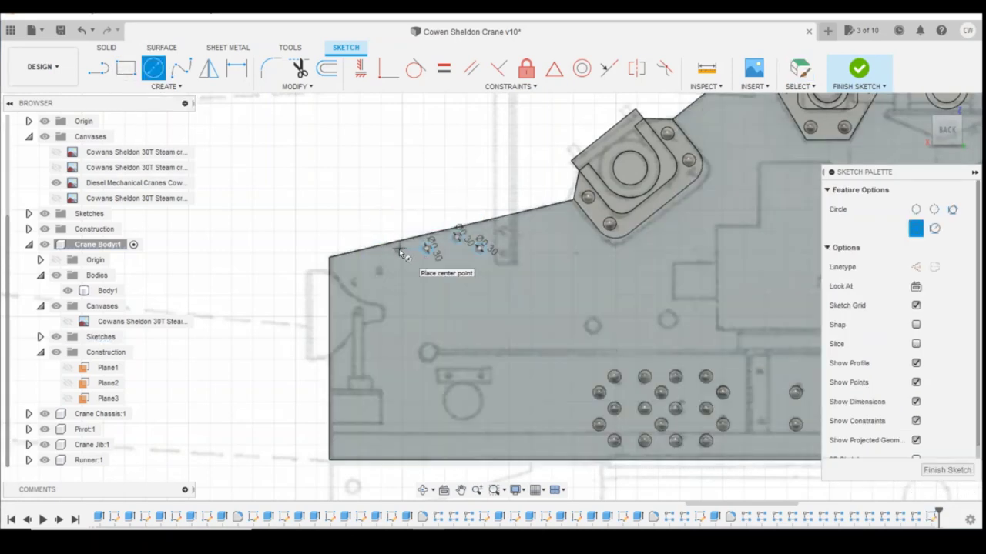
left_click(398, 248)
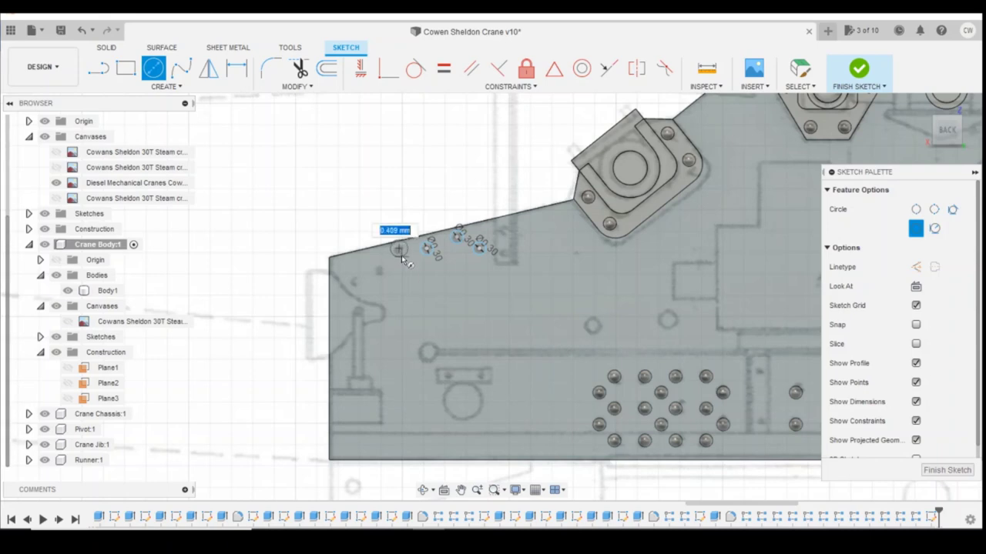
type(".3")
key("Return")
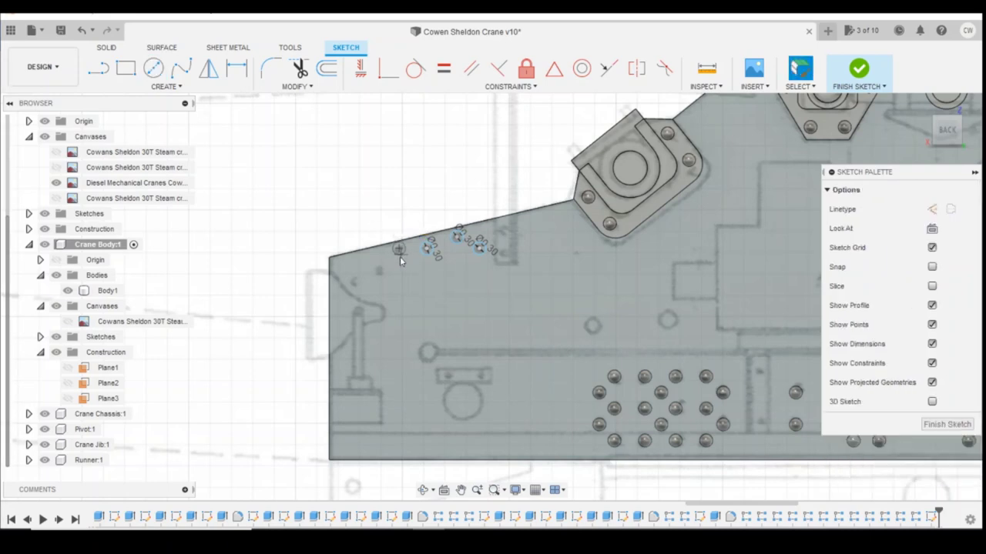
left_click(154, 69)
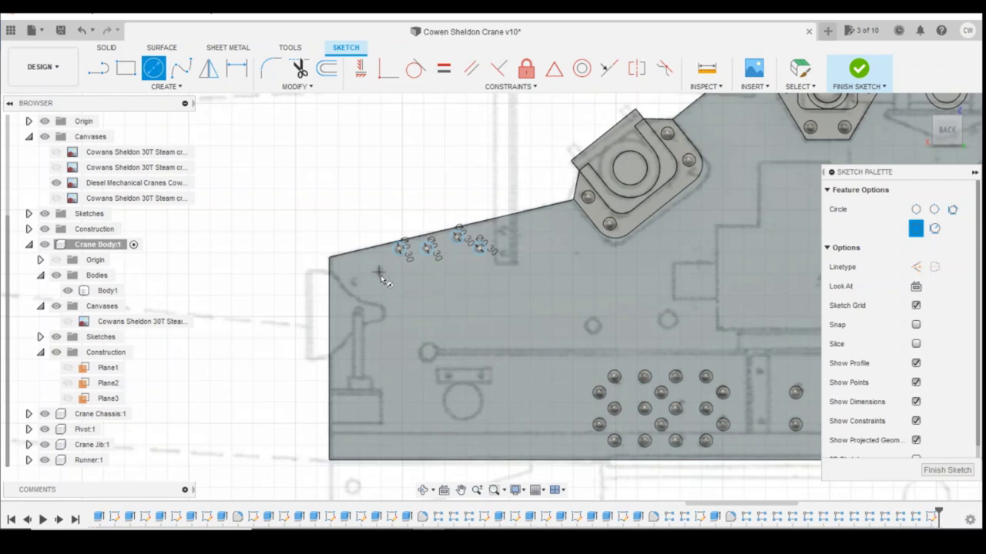
left_click(379, 272)
type("3")
key("Return")
key("Escape")
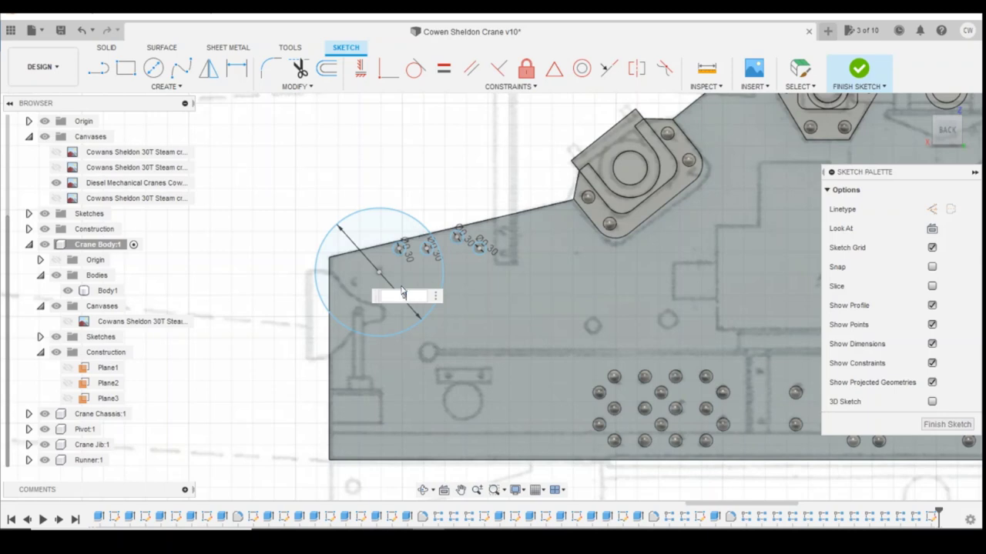
key("Return")
- Draw a 0.3 mm circle over the sixth rivet mark, nearest the body's low end
left_click(149, 71)
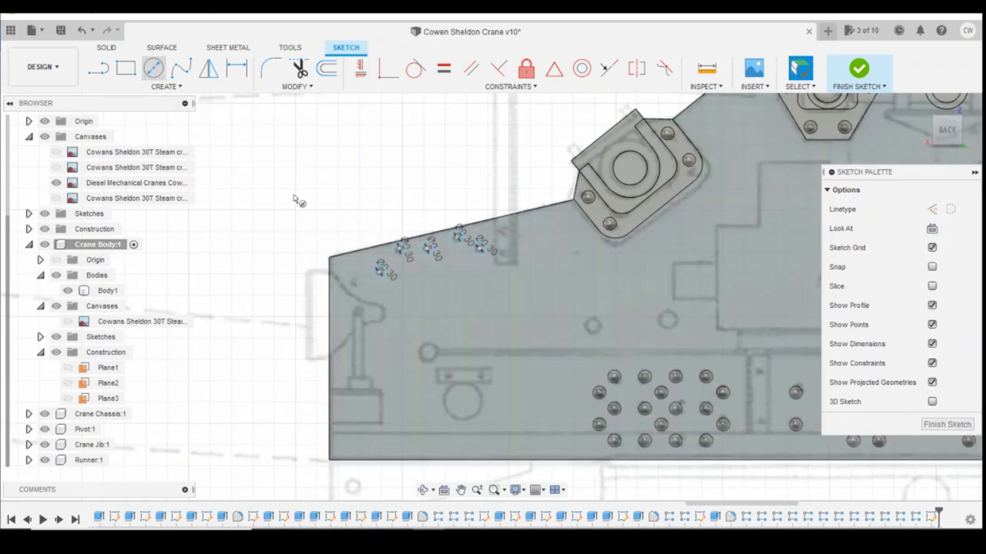
left_click(354, 281)
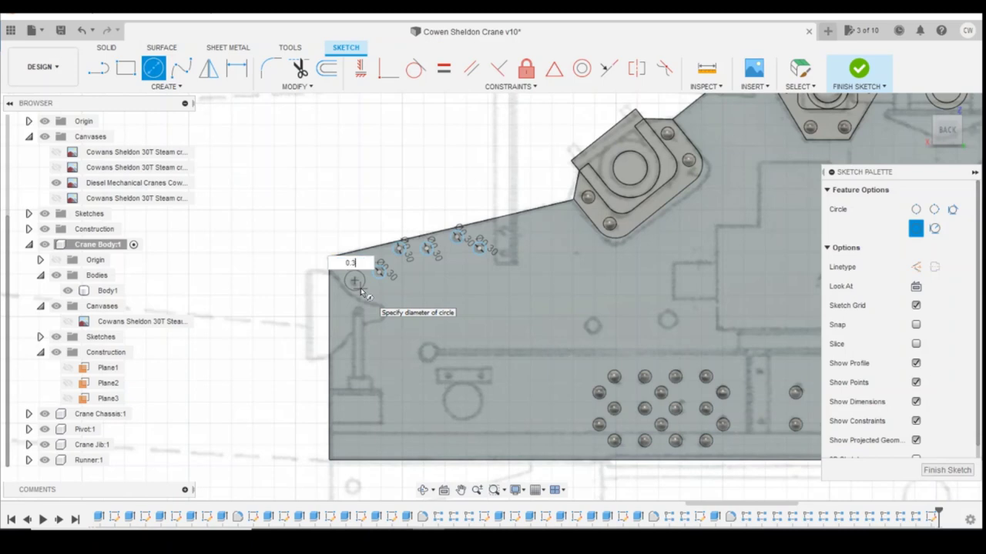
key("Return")
scroll(360, 290, "up", 3)
scroll(358, 288, "down", 2)
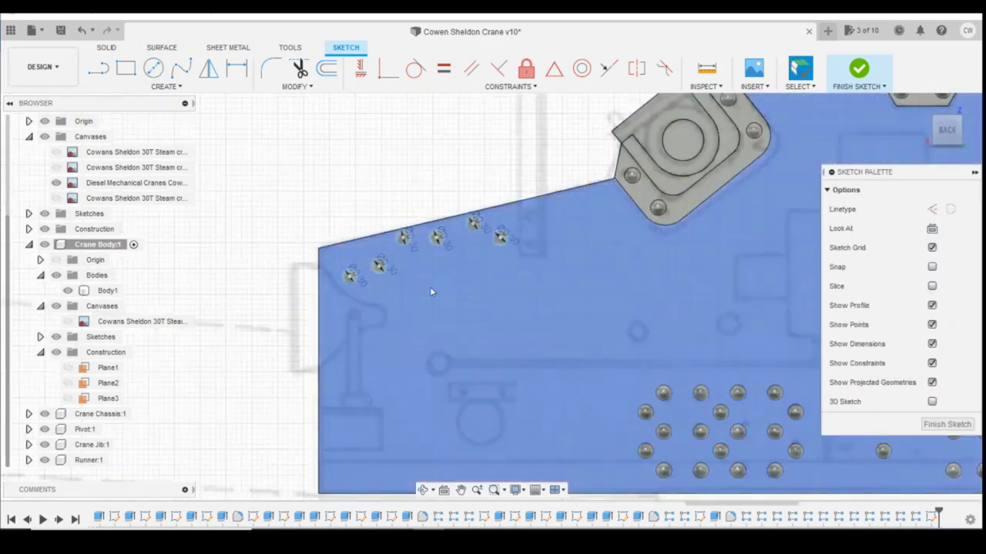
scroll(408, 286, "down", 3)
- Dimension the vertical distance from the circle nearest the body's low end to the body's bottom edge
key("l")
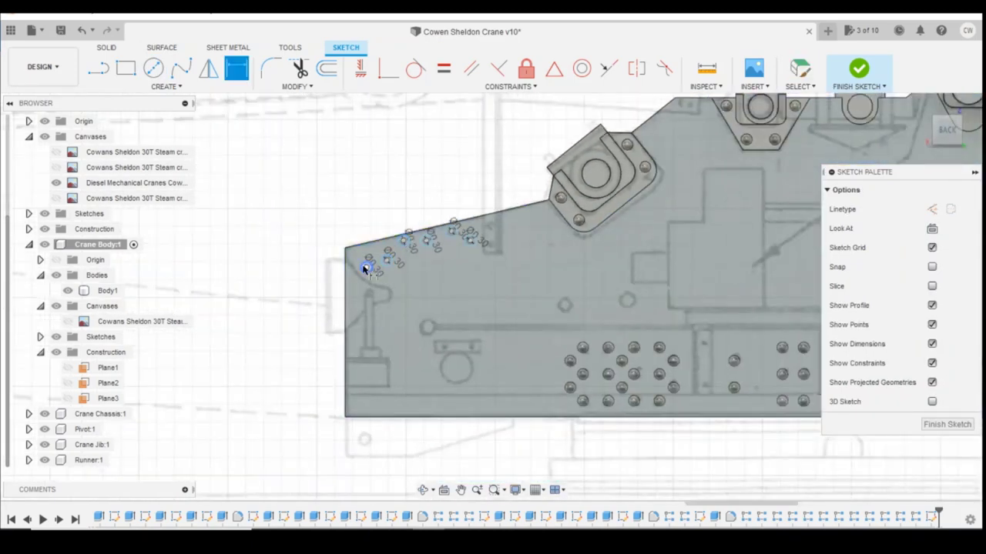
left_click(365, 267)
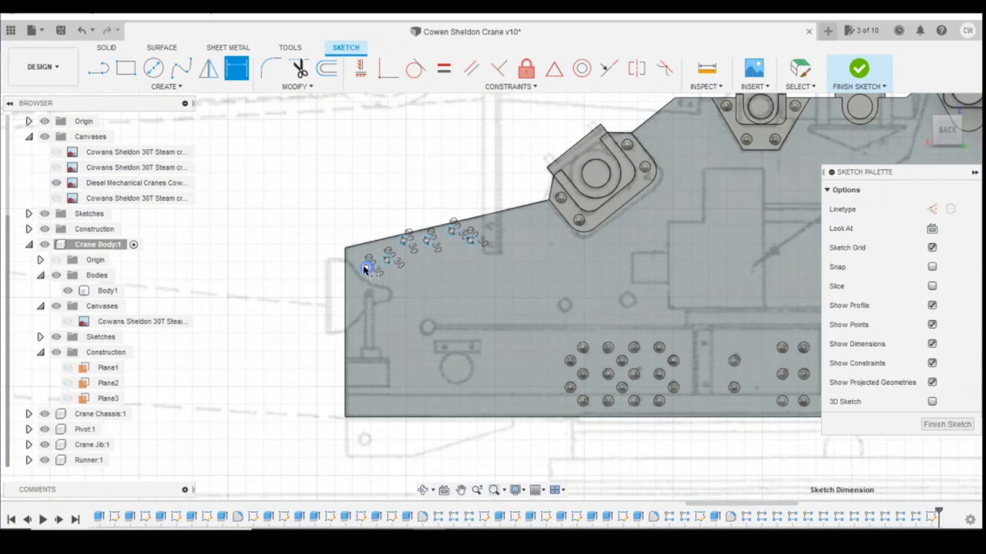
left_click(378, 416, "shift")
key("d")
left_click(377, 368)
key("Return")
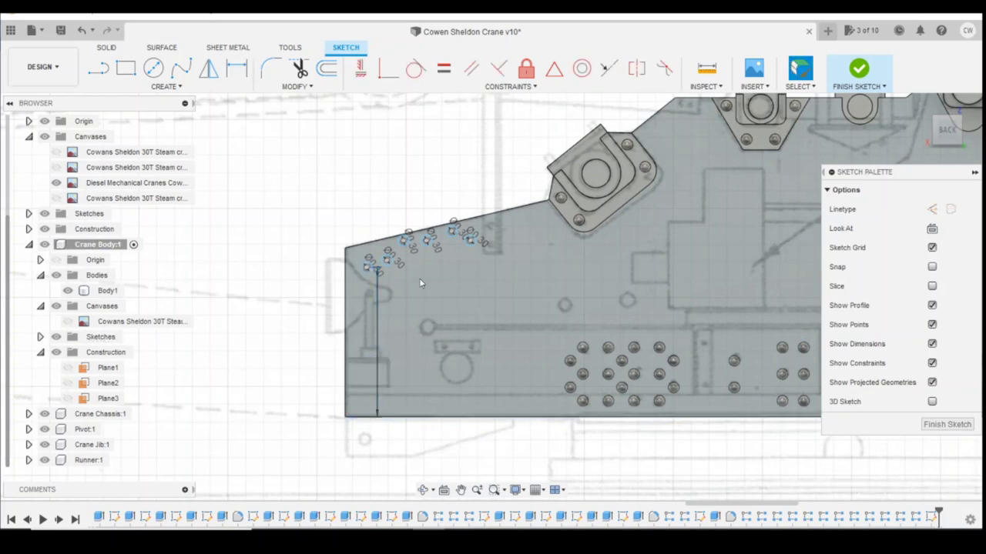
- Dimension the vertical distances from the second and third circles, counting from the body's low end, to the body's bottom edge
left_click(386, 261)
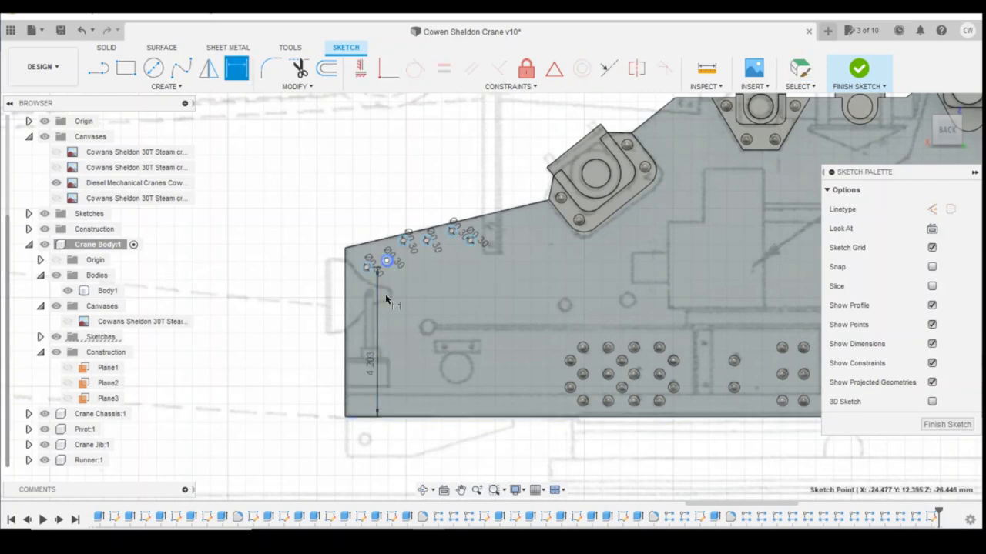
left_click(403, 417, "shift")
key("d")
left_click(399, 376)
key("Return")
left_click(403, 241)
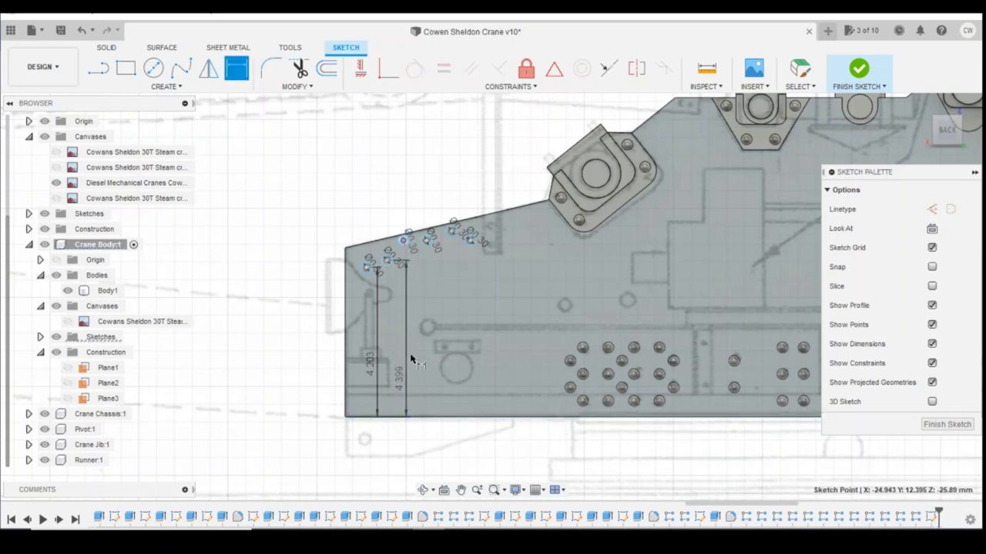
left_click(424, 416, "shift")
key("d")
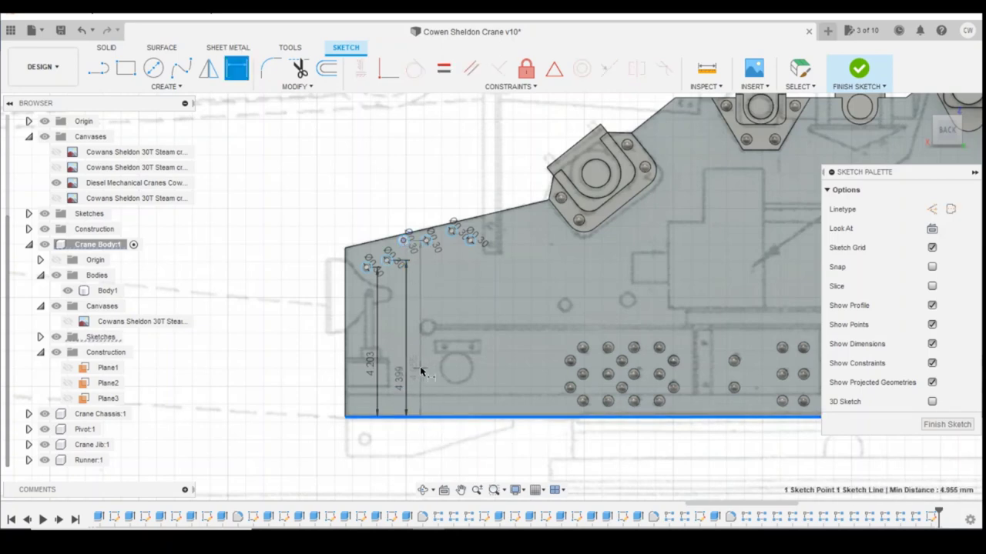
left_click(423, 359)
key("Return")
- Dimension the vertical distances from the fourth and fifth circles, counting from the low end, to the body's bottom edge
left_click(428, 242)
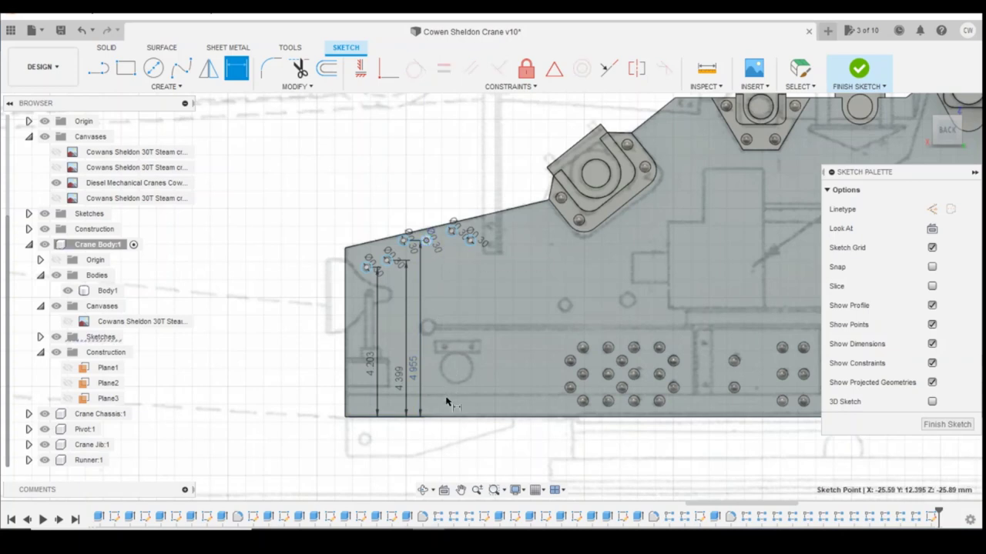
key("d")
left_click(451, 418)
left_click(440, 368)
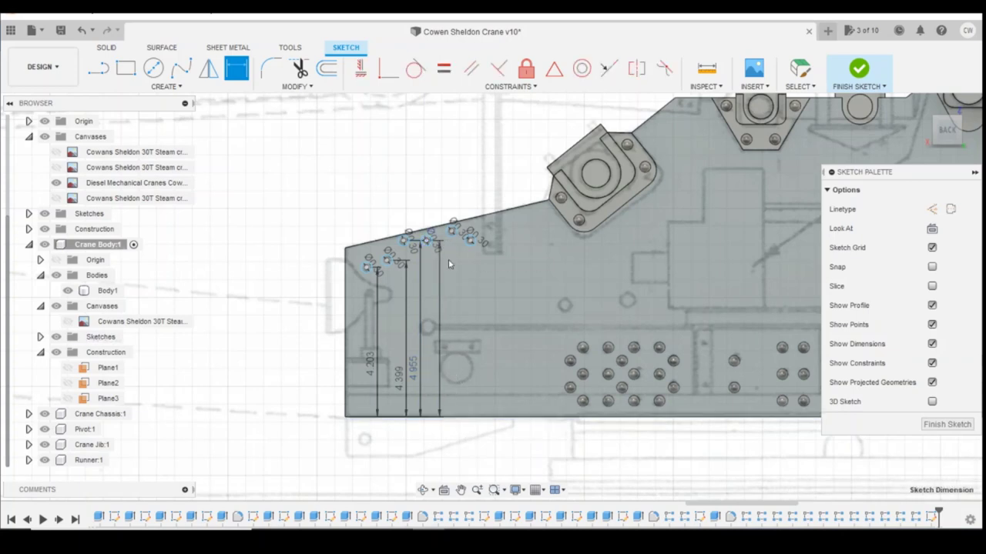
key("Return")
left_click(452, 228)
left_click(463, 417)
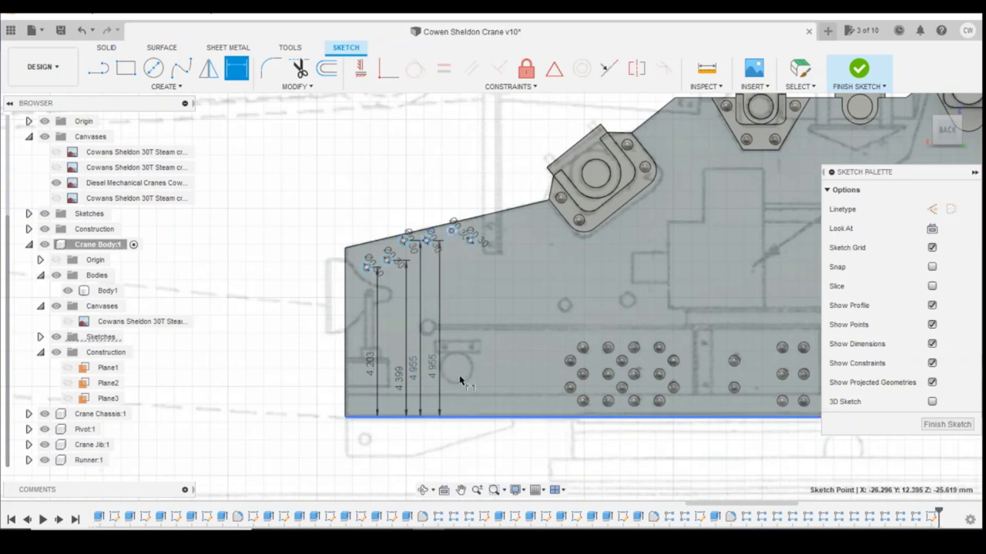
left_click(458, 365)
key("Return")
- Dimension the vertical distance from the sixth circle, farthest from the low end, to the body's bottom edge
left_click(470, 242)
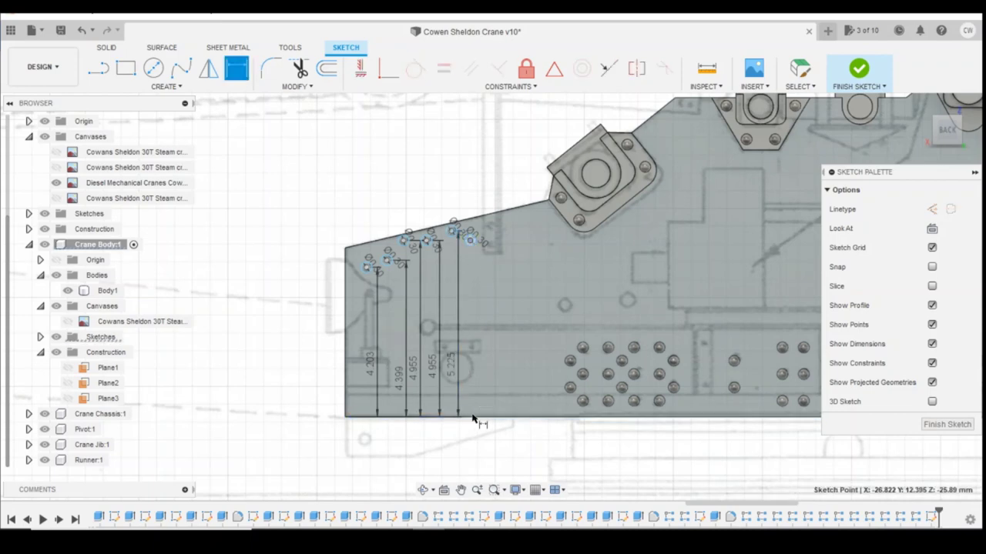
left_click(476, 420)
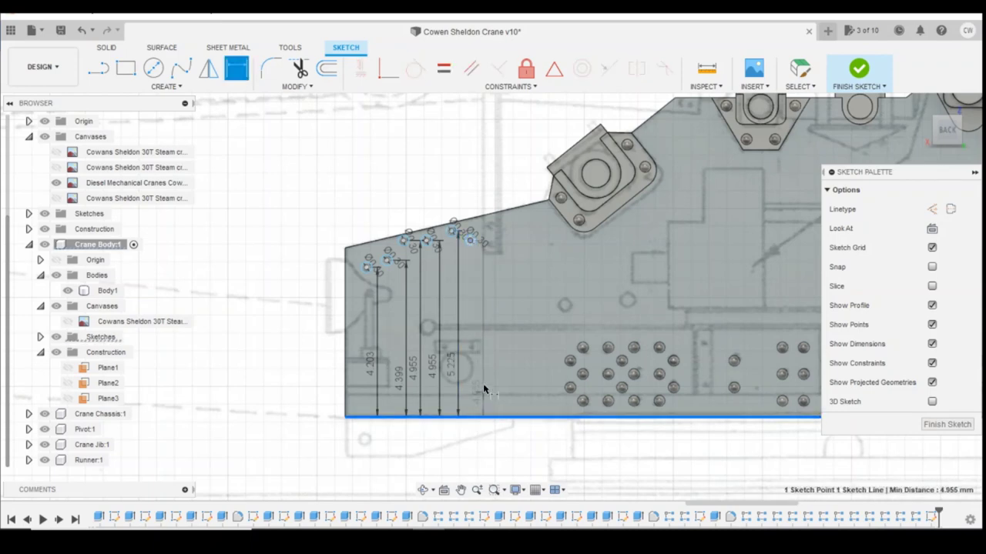
left_click(484, 387)
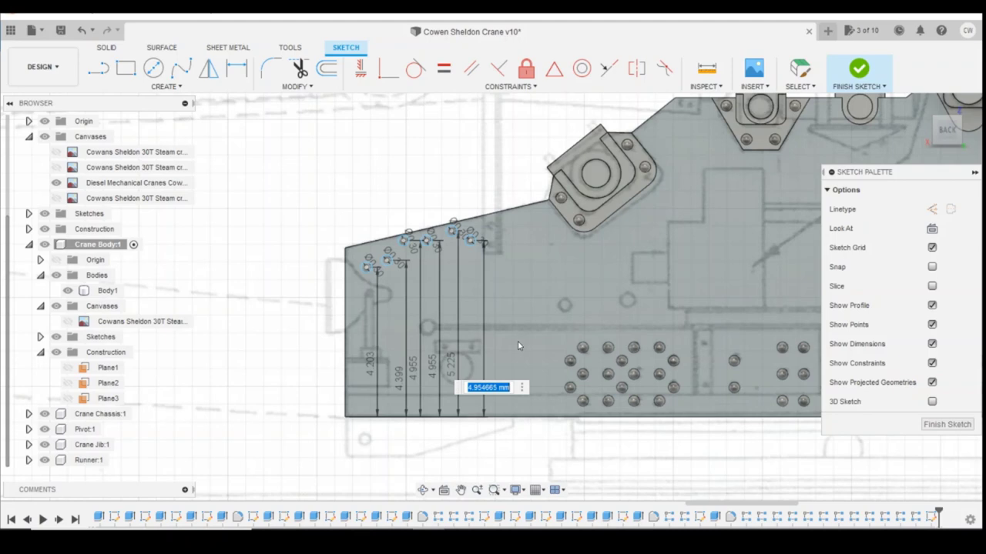
key("Return")
- Dimension the horizontal distances from the body's vertical end edge to the first and second circles at the low end
left_click(366, 269)
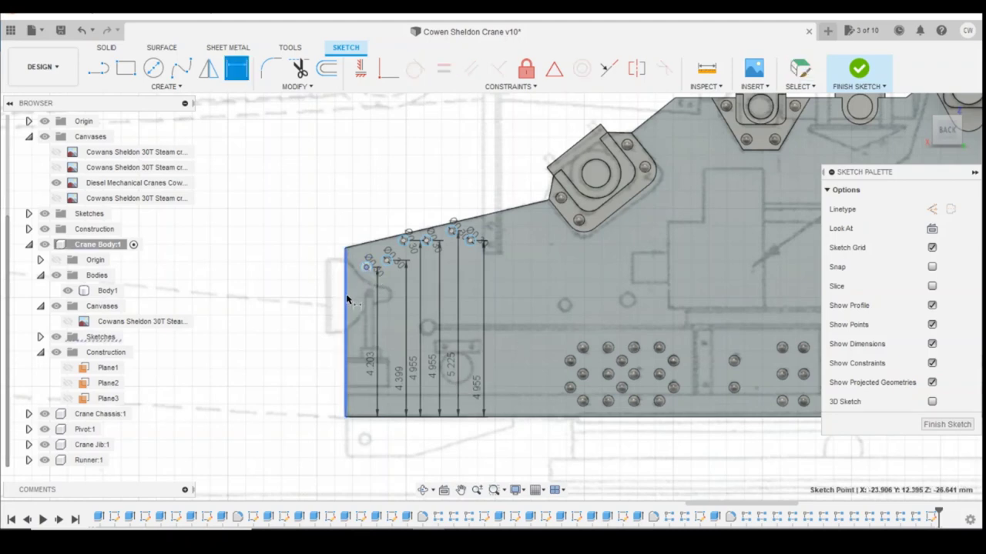
left_click(346, 297)
left_click(361, 304)
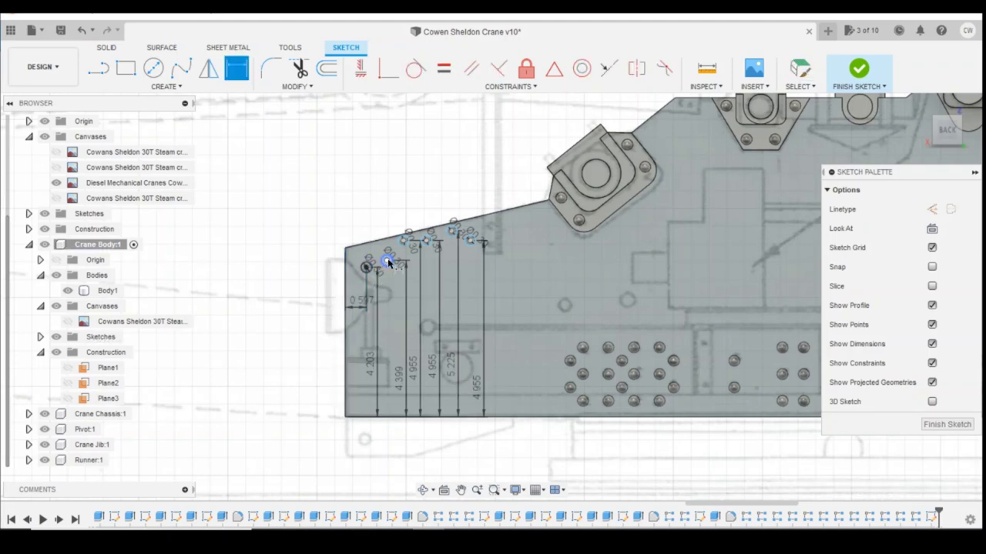
left_click(389, 264)
left_click(347, 333)
left_click(391, 347)
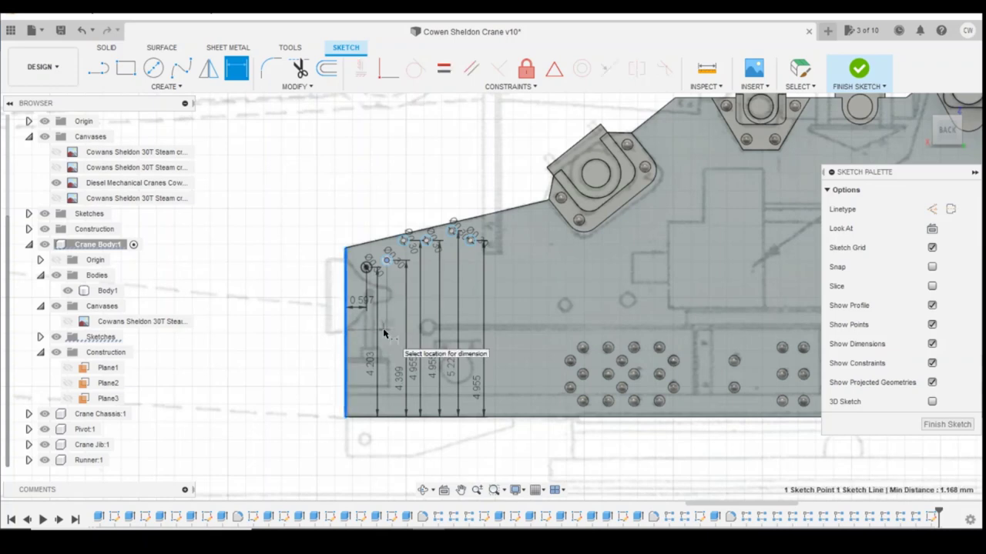
key("Return")
- Dimension the horizontal distances from the body's vertical end edge to the third and fourth circles
left_click(403, 241)
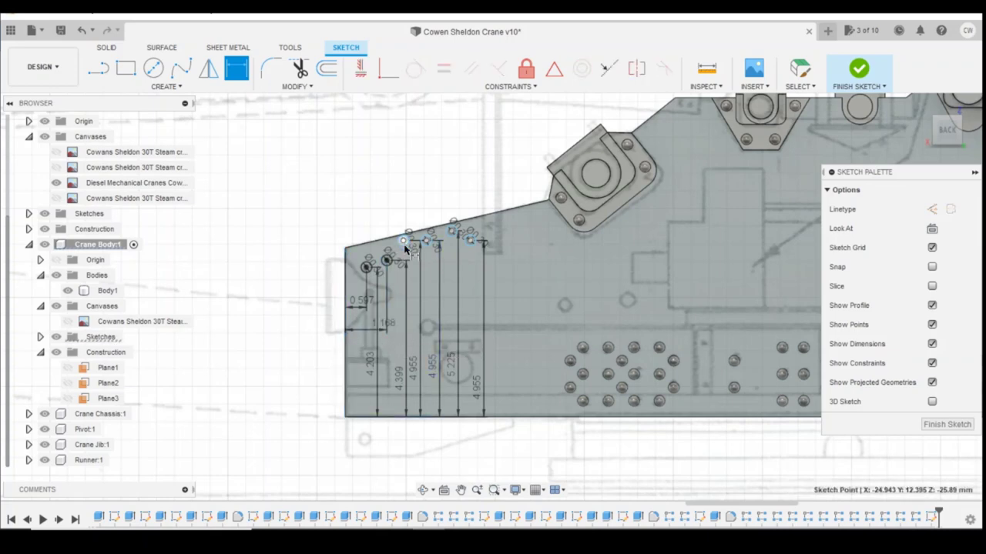
left_click(348, 351)
left_click(381, 347)
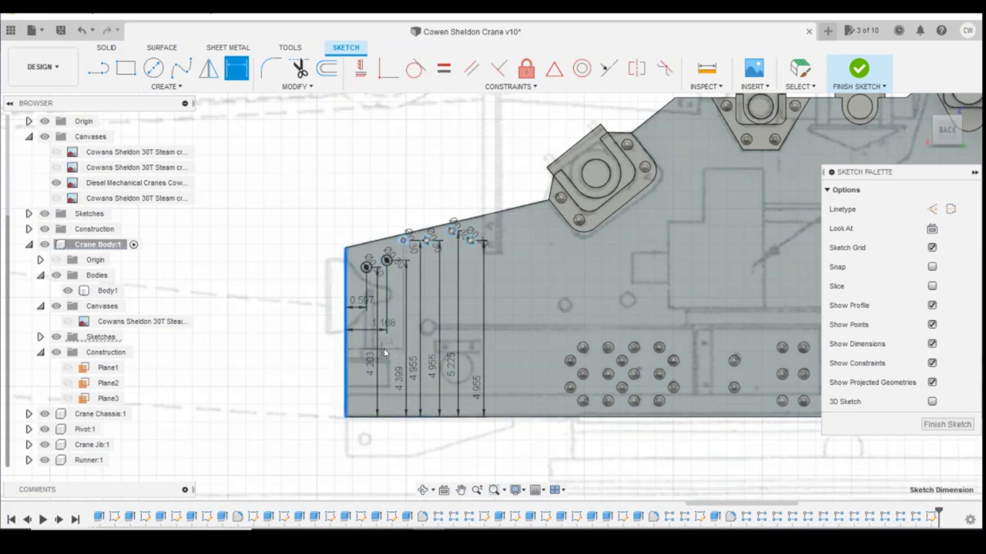
key("Return")
key("d")
left_click(428, 242)
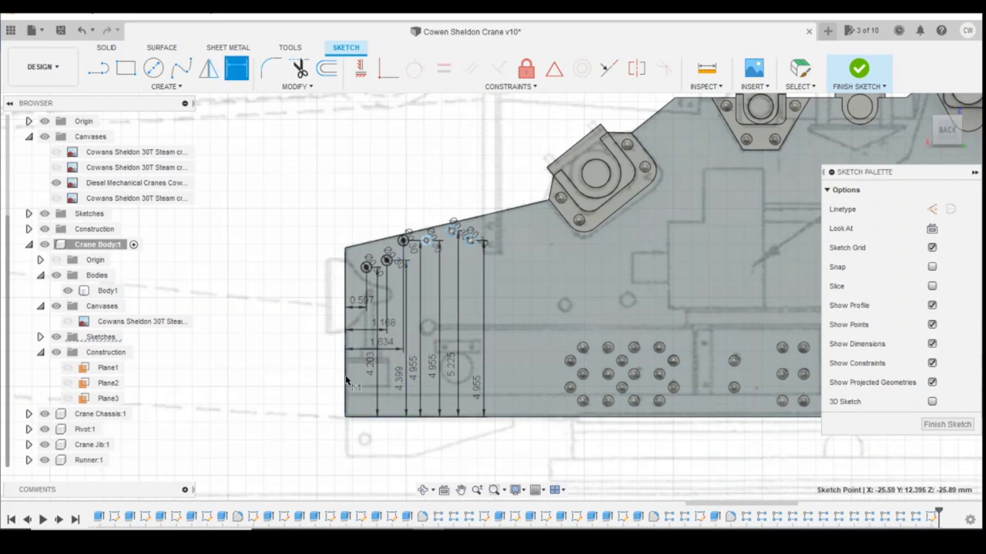
left_click(346, 381)
left_click(417, 373)
key("Return")
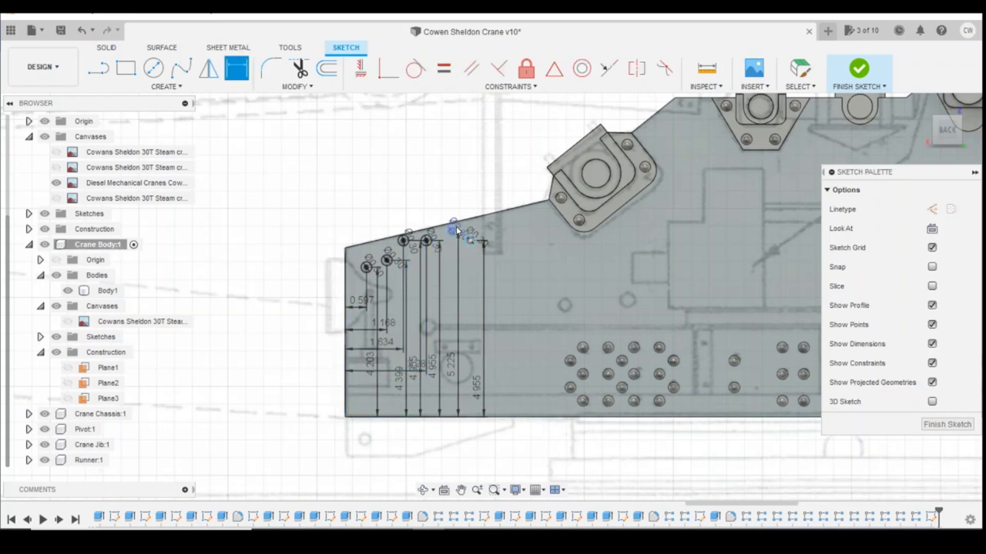
- Dimension the horizontal distances from the body's vertical end edge to the fifth and sixth circles
left_click(452, 231)
left_click(345, 392)
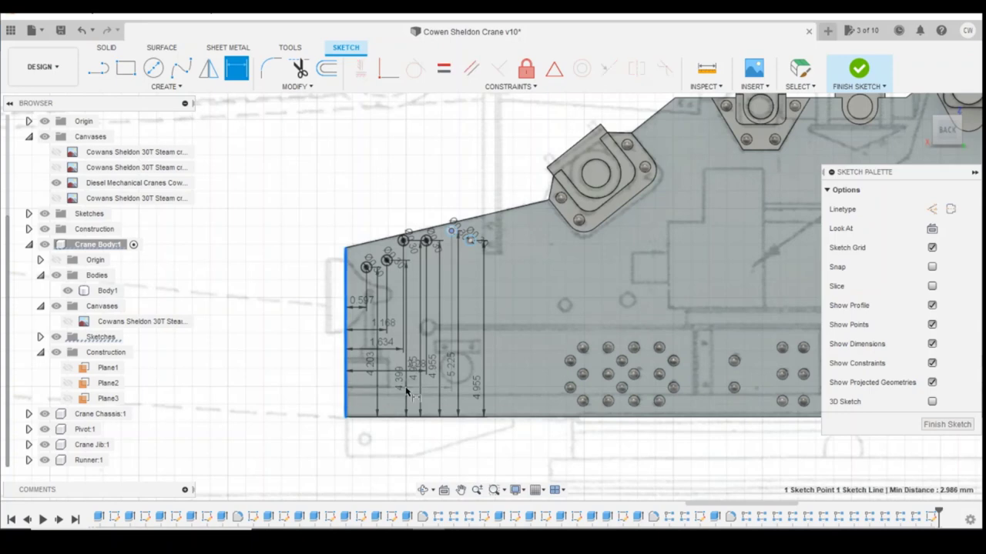
left_click(407, 388)
key("Return")
left_click(472, 241)
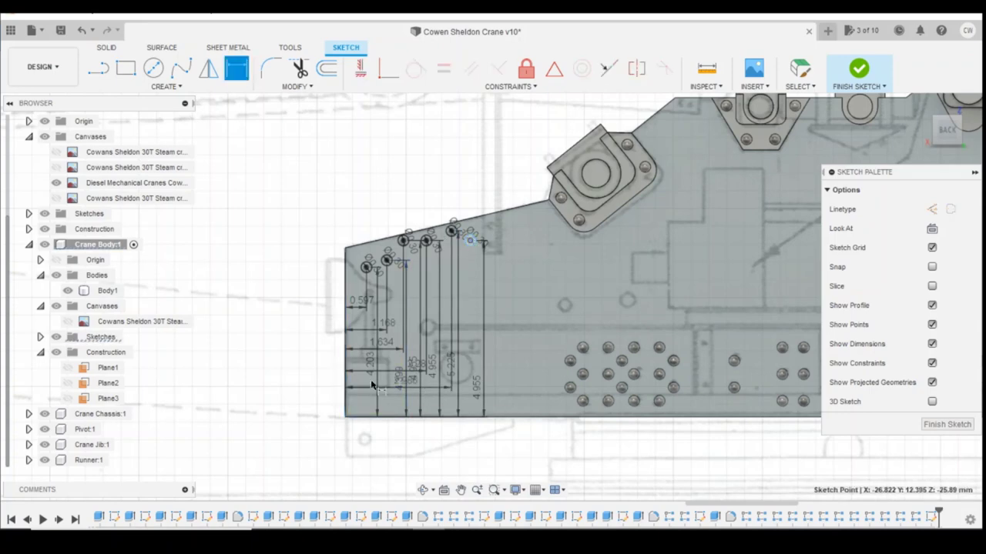
left_click(346, 401)
left_click(378, 402)
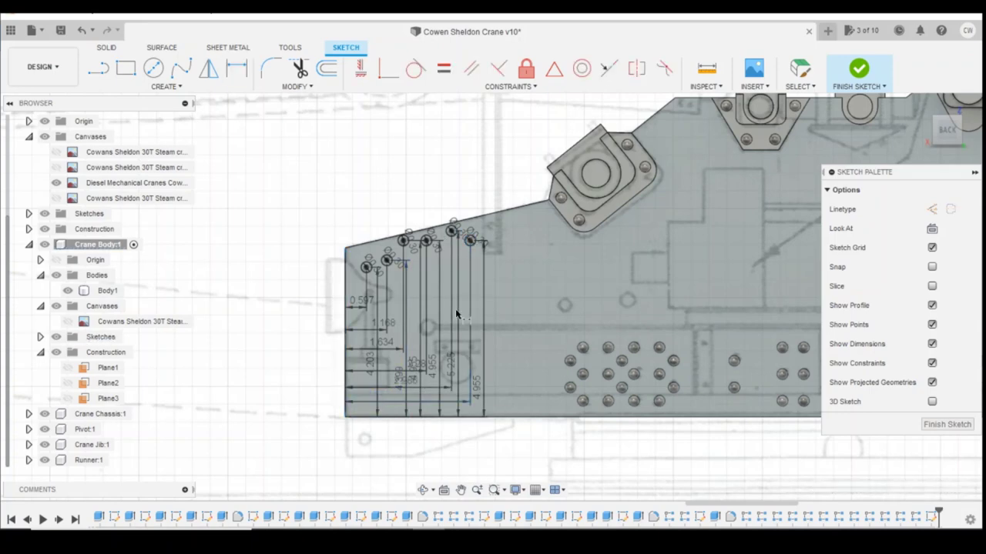
scroll(468, 273, "up", 3)
scroll(466, 261, "up", 2)
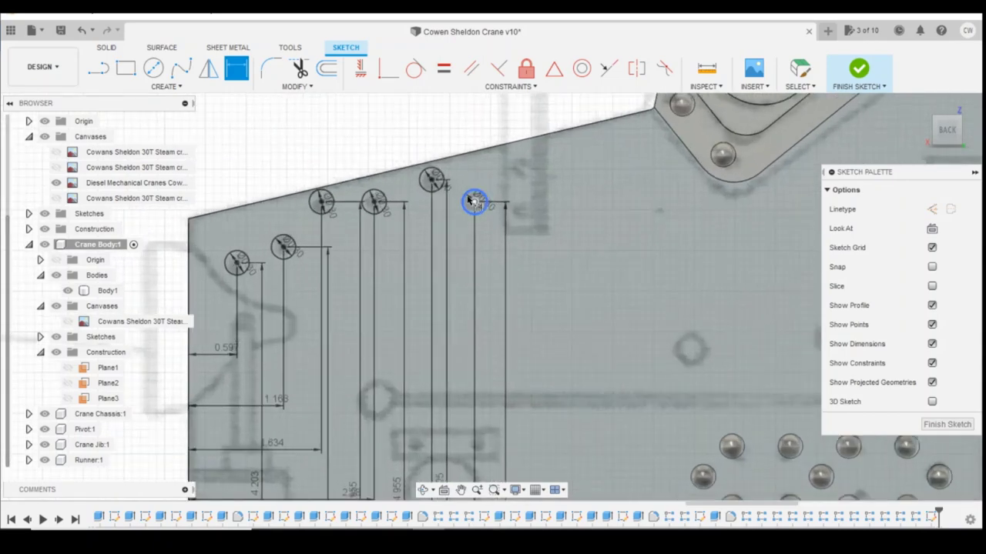
key("Escape")
- Extrude all six circle profiles below the sloping edge by 0.1 mm
scroll(479, 197, "up", 3)
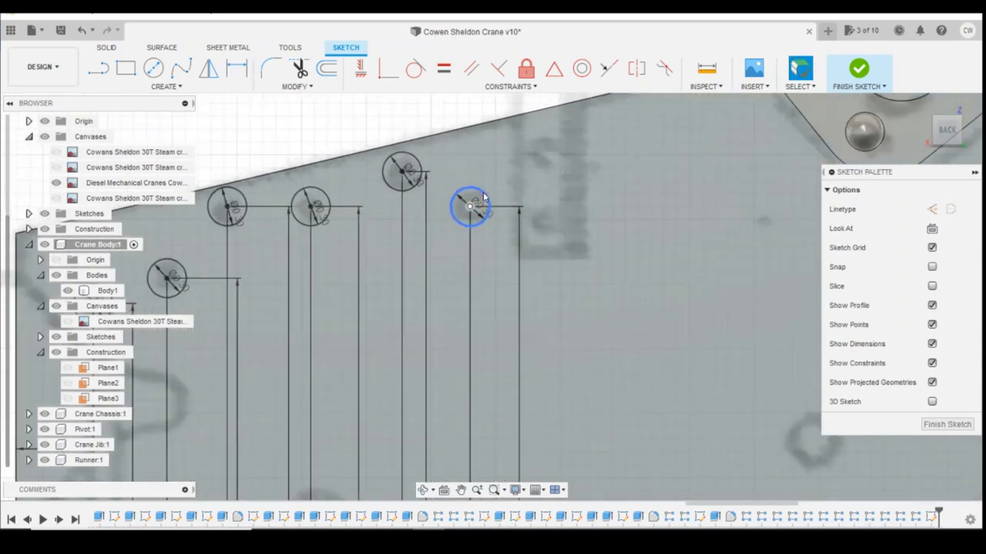
scroll(522, 310, "down", 2)
scroll(286, 323, "up", 3)
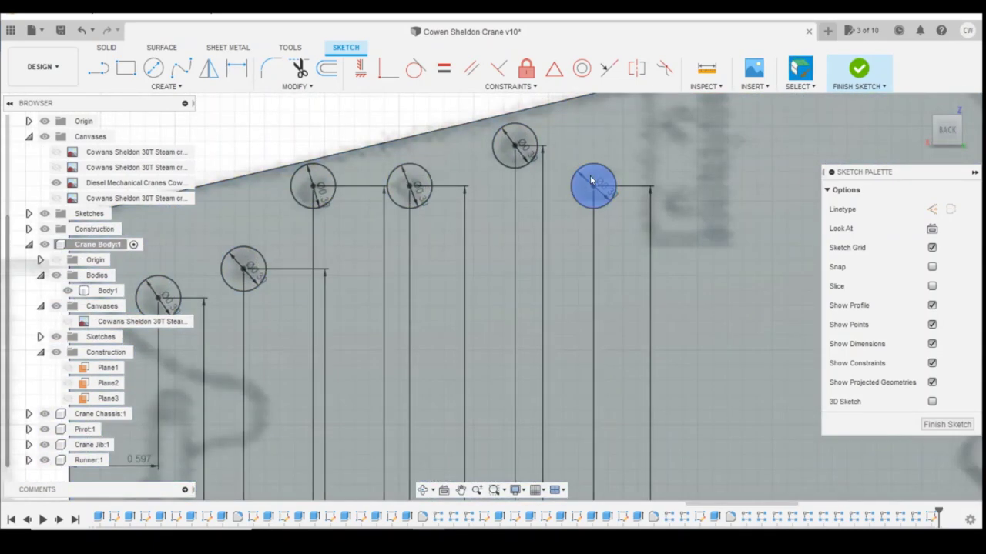
left_click(590, 180)
left_click(517, 138, "shift")
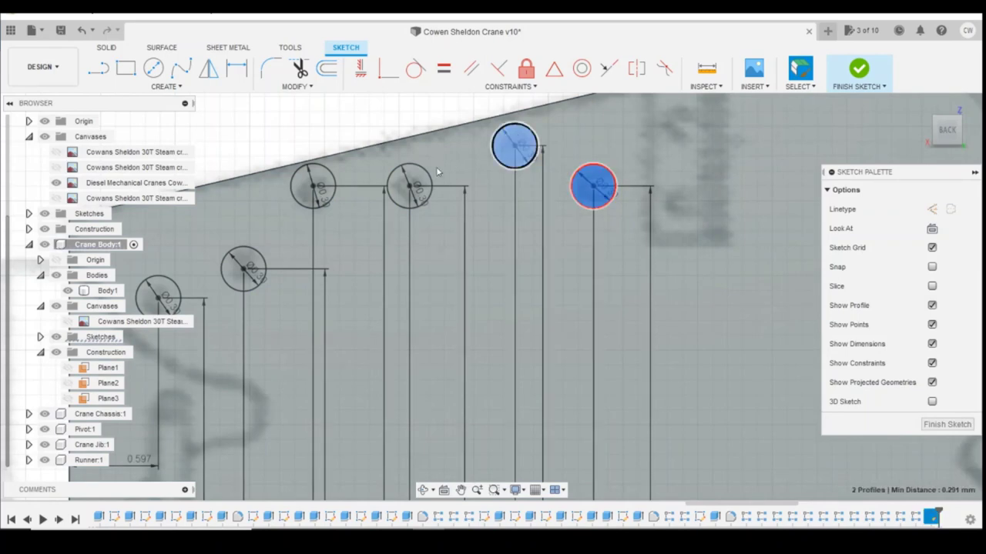
left_click(411, 182, "shift")
left_click(314, 181, "shift")
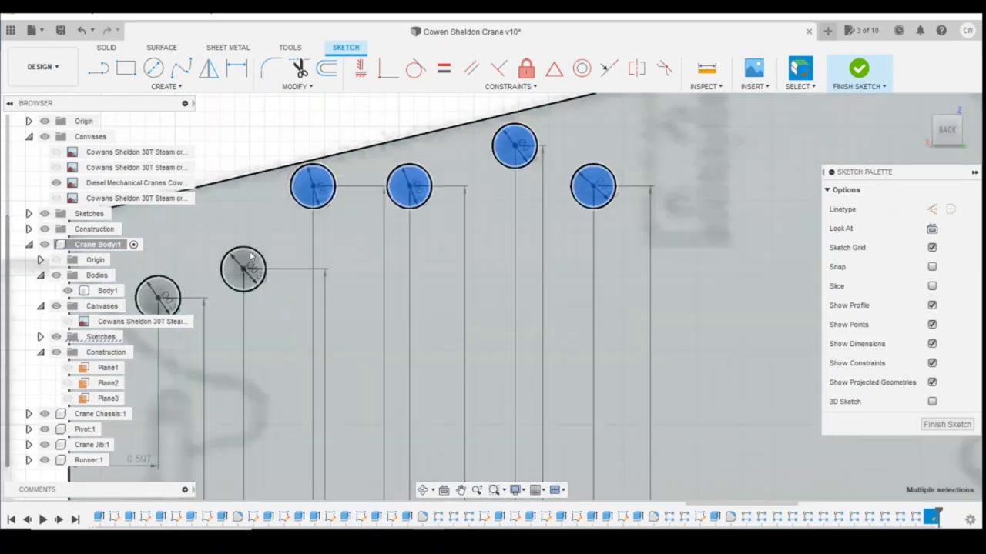
left_click(251, 257, "shift")
left_click(161, 292, "shift")
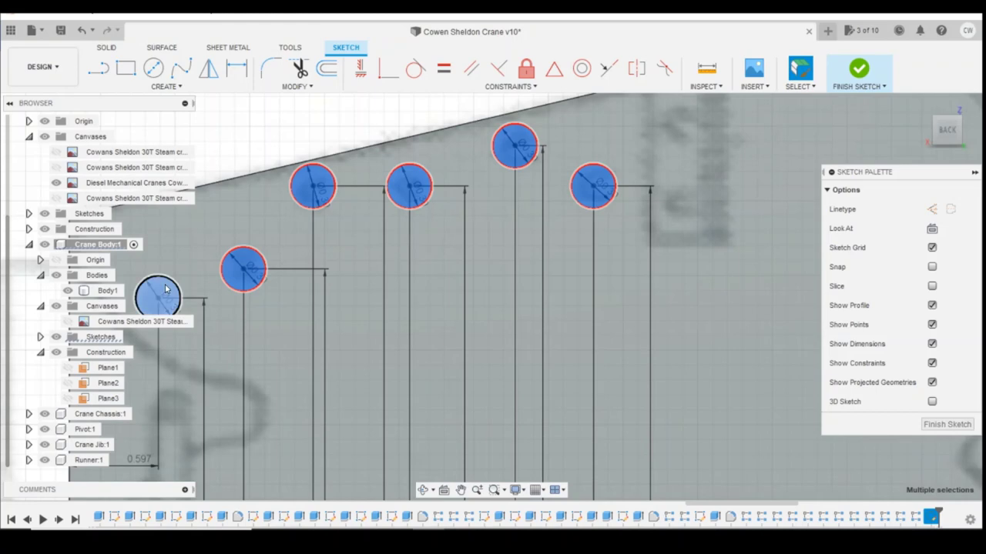
right_click(159, 294)
left_click(169, 347)
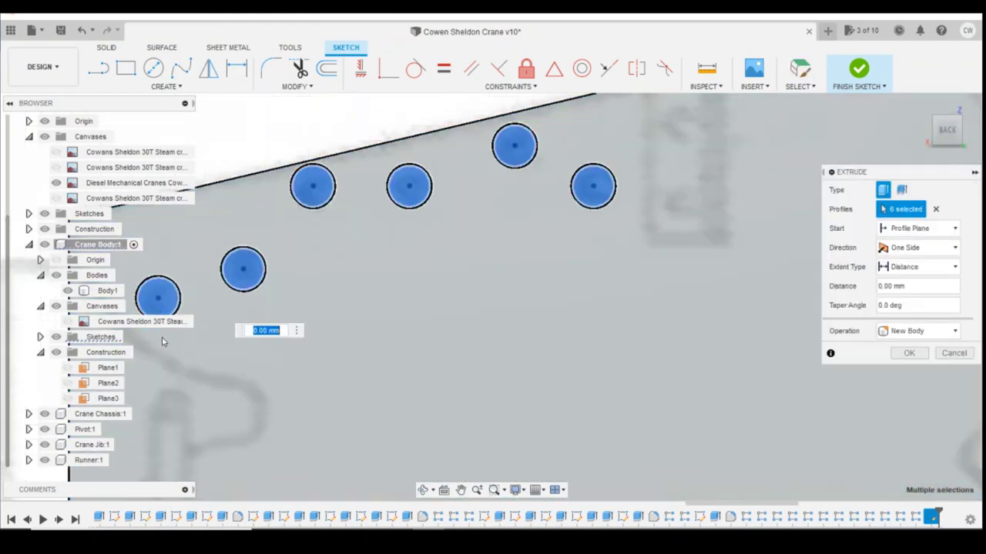
type("0.1")
key("Return")
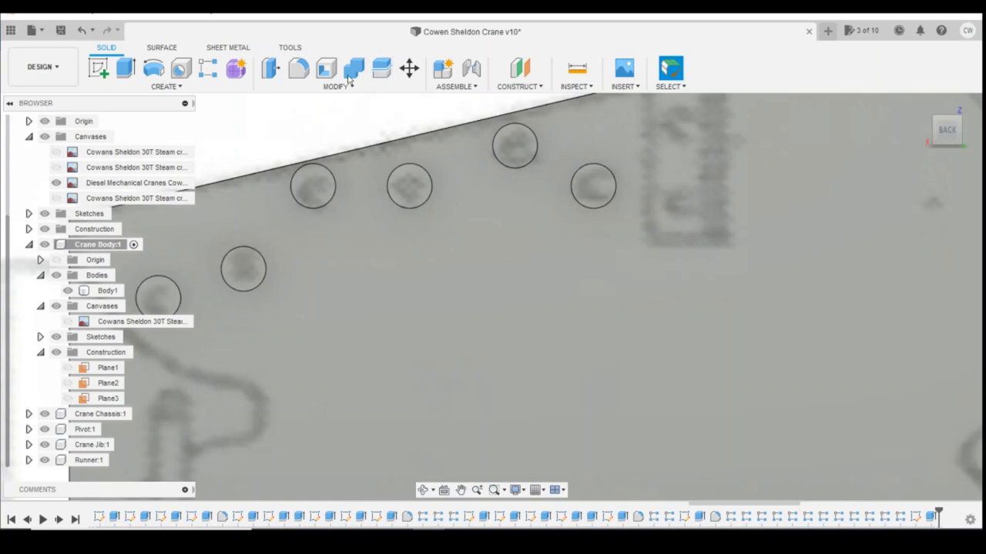
- Fillet the outer edges of the six extruded rivets below the sloping edge with a 0.15 mm radius
left_click(298, 68)
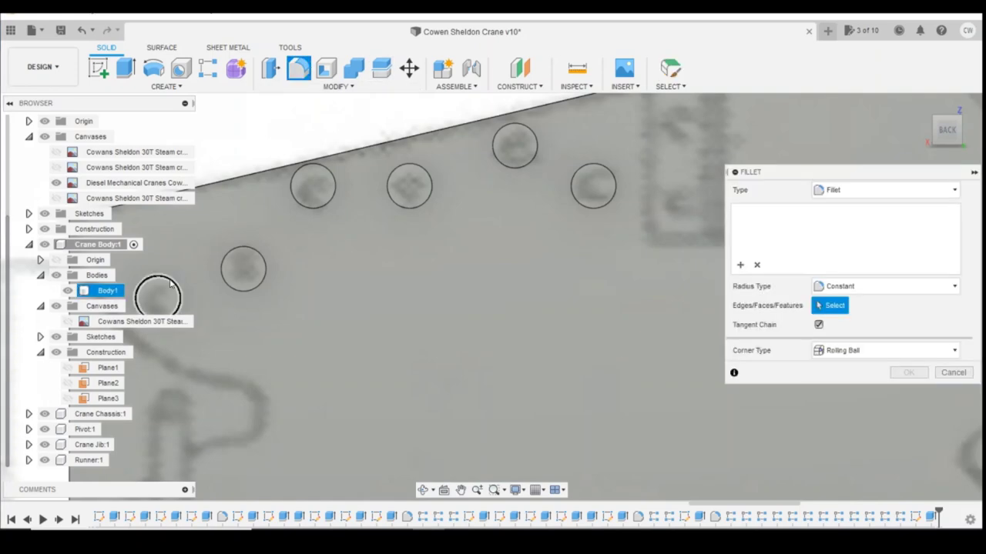
left_click(171, 279)
left_click(246, 249)
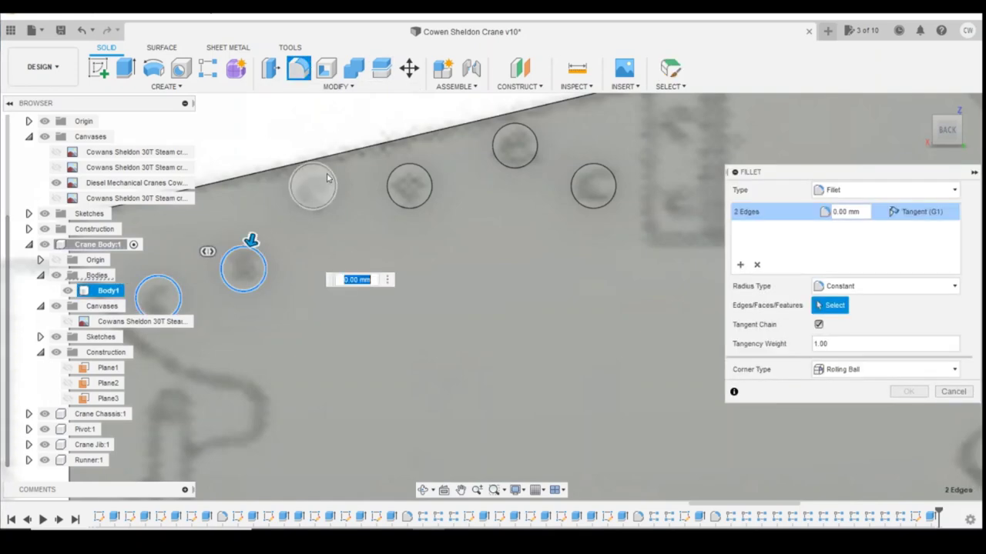
left_click(332, 176)
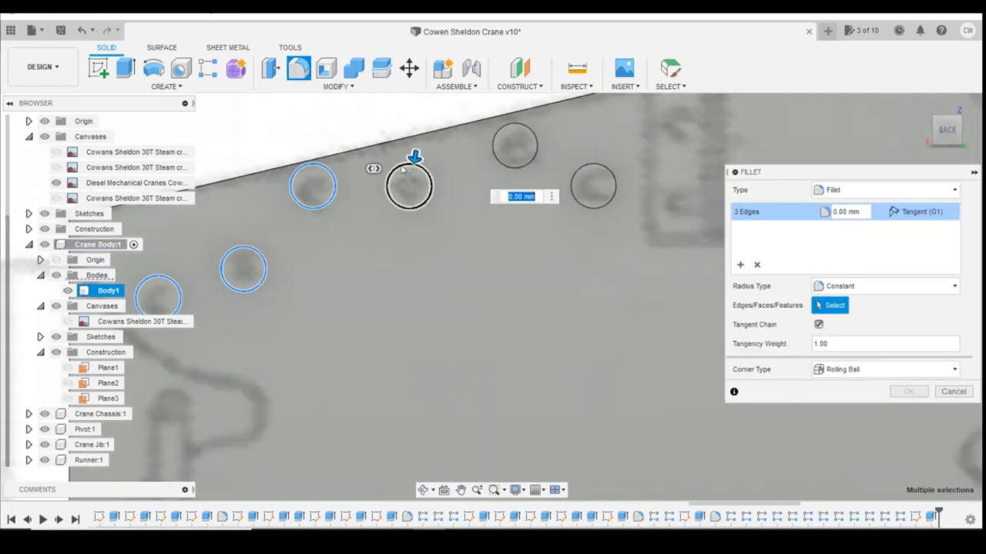
left_click(426, 169)
left_click(529, 131)
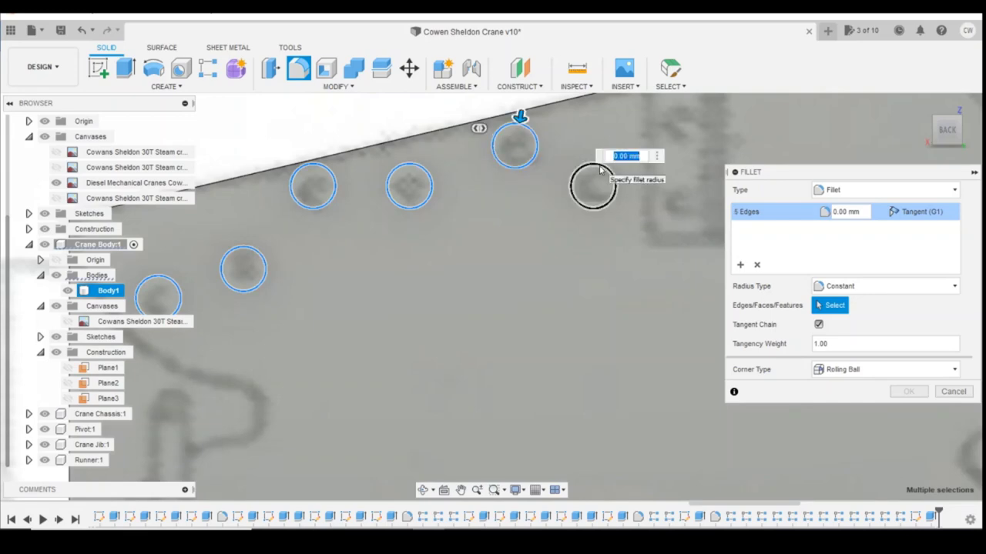
left_click(602, 173)
type("0.15")
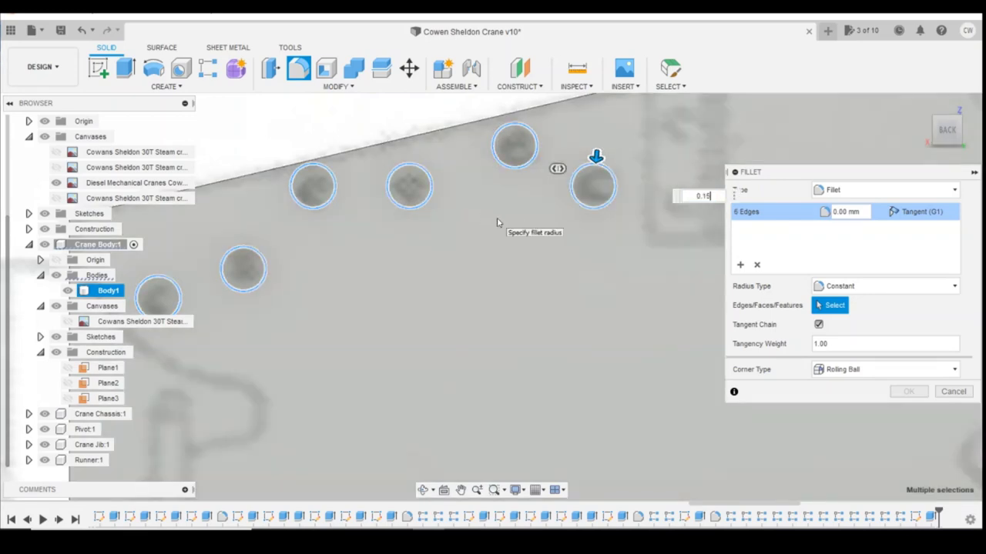
key("Return")
- Save a new version of the crane design with the description "User Saved"
scroll(446, 205, "down", 3)
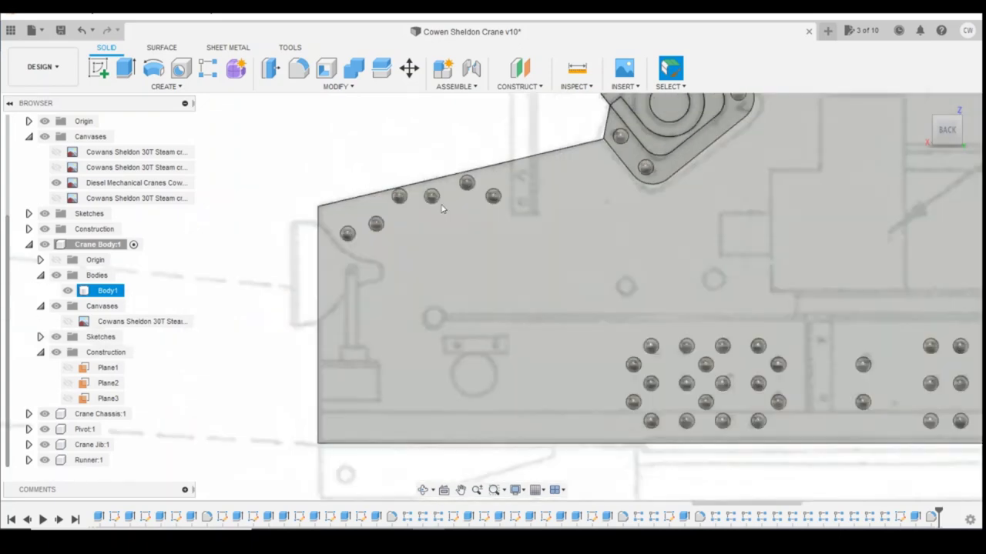
left_click(327, 134)
left_click(60, 30)
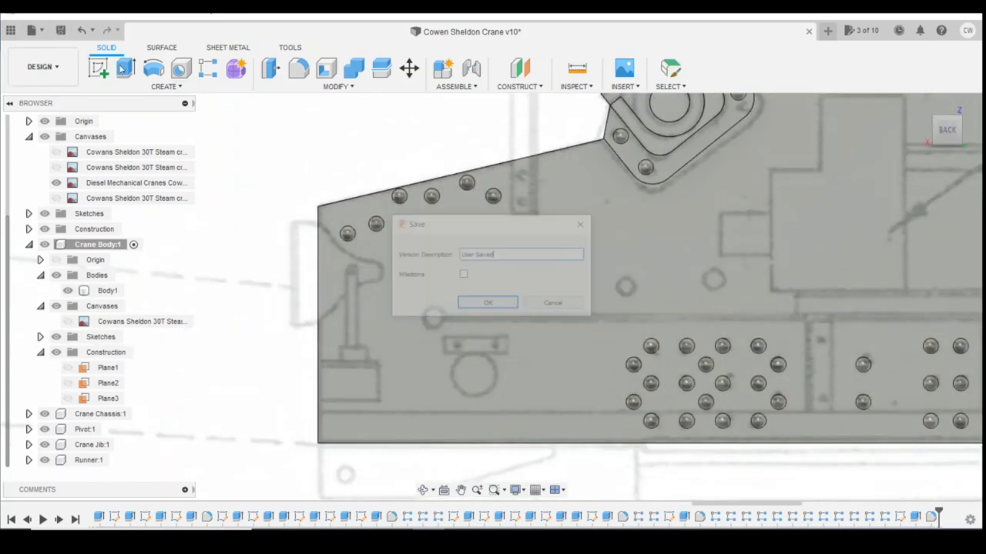
left_click(485, 304)
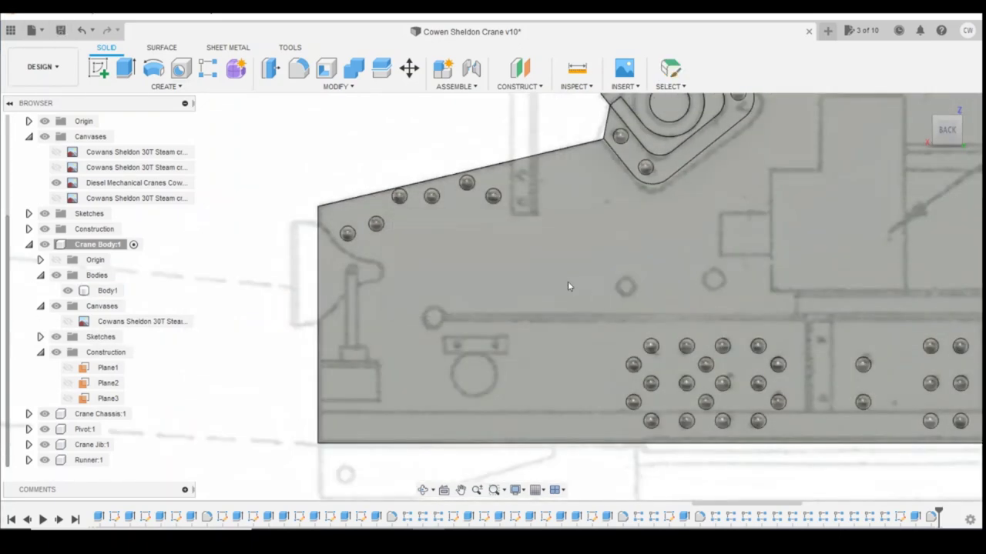
- Check the crane reference photograph, and sketch a 0.3 mm diameter circle on the body's side face below the small middle bracket
scroll(566, 283, "down", 2)
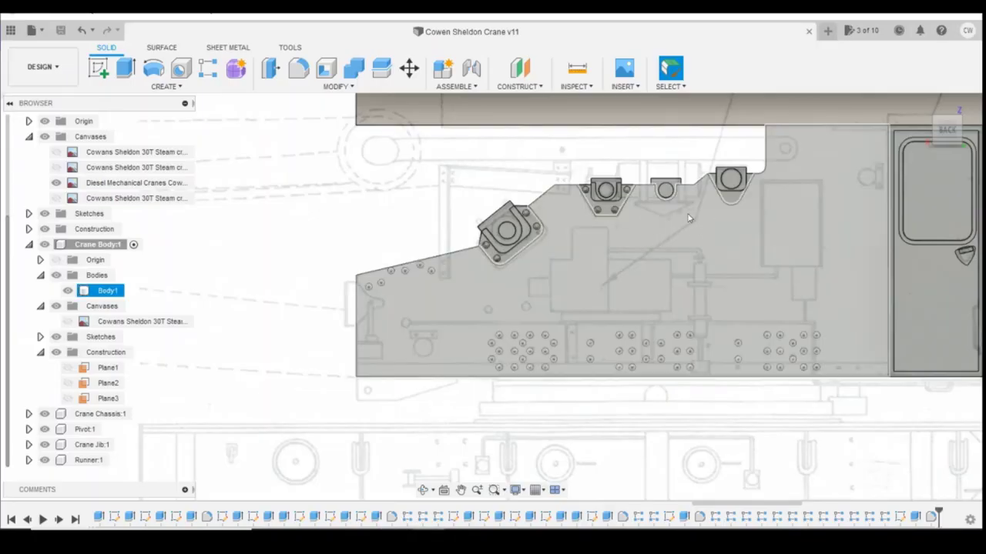
key("Escape")
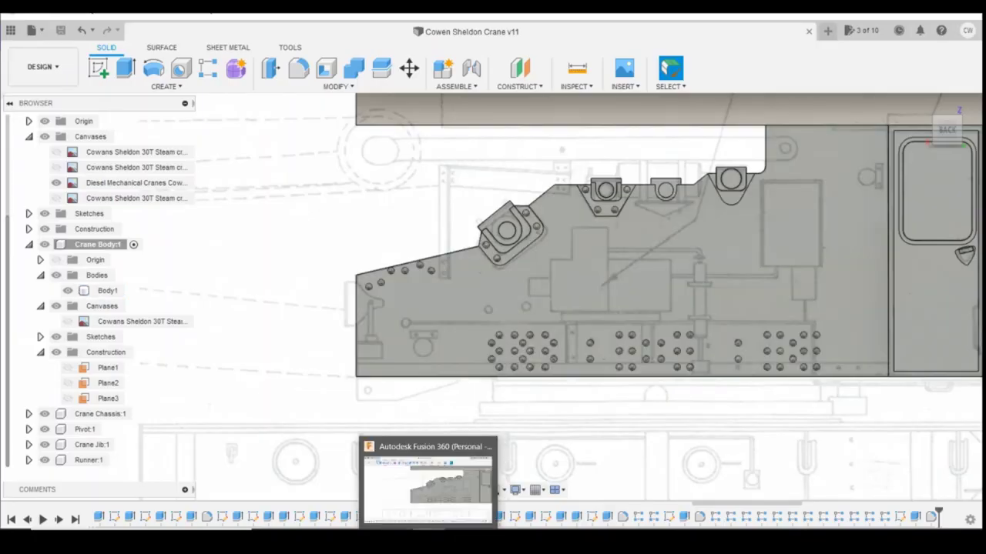
mouse_move(402, 539)
left_click(470, 481)
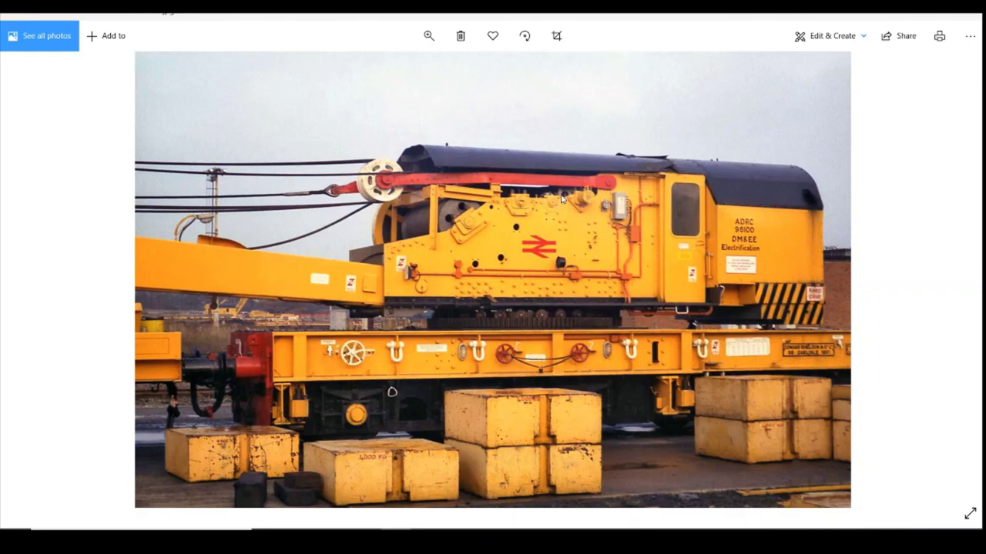
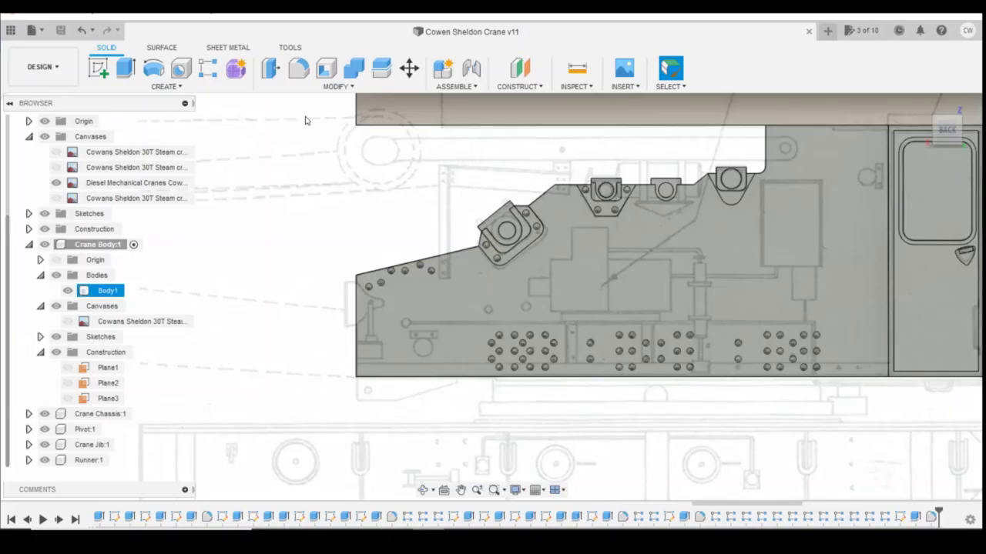
left_click(97, 68)
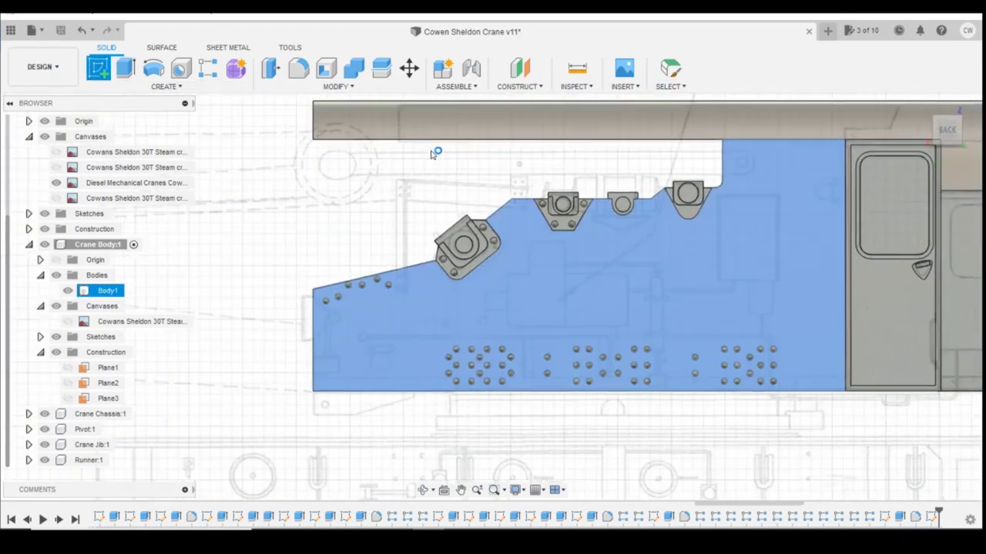
left_click(435, 152)
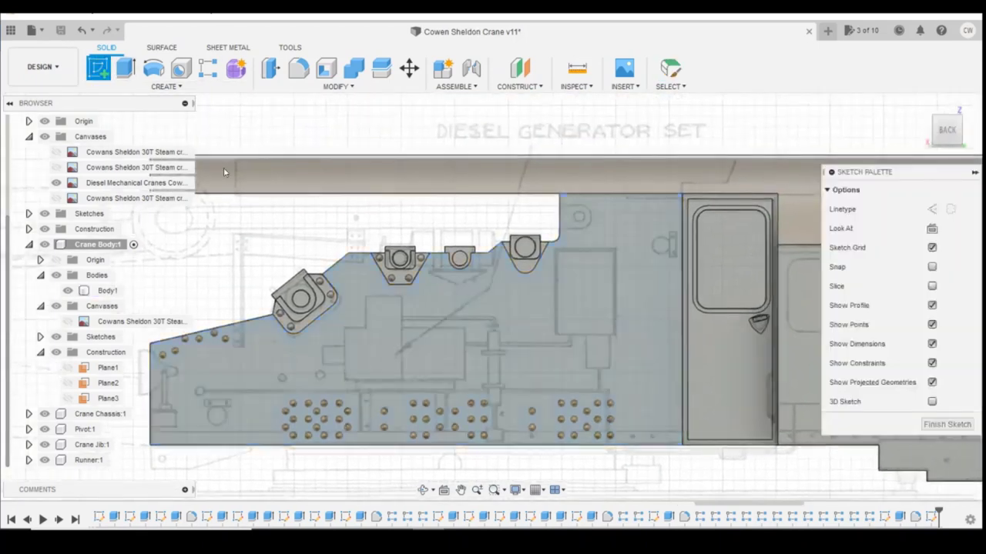
left_click(154, 69)
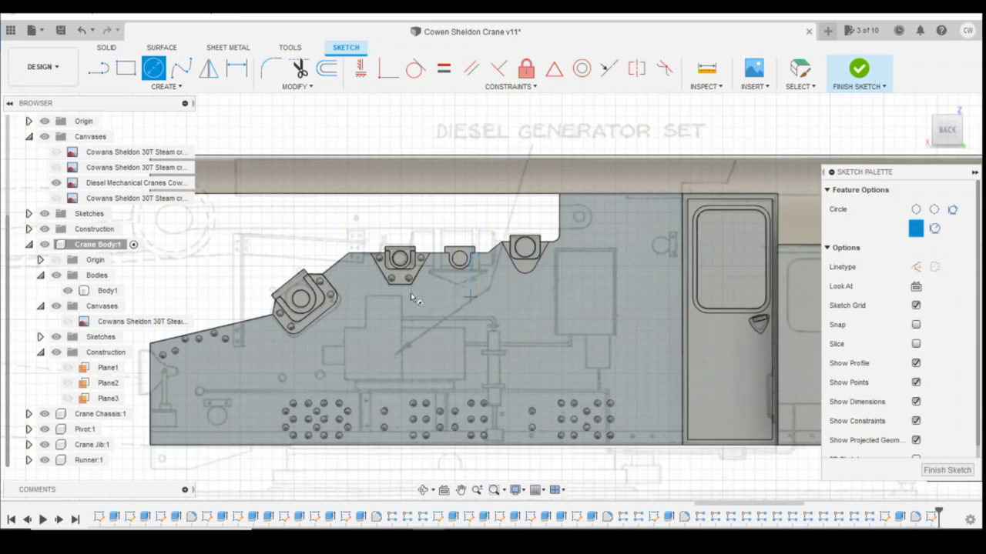
left_click(469, 290)
type("0")
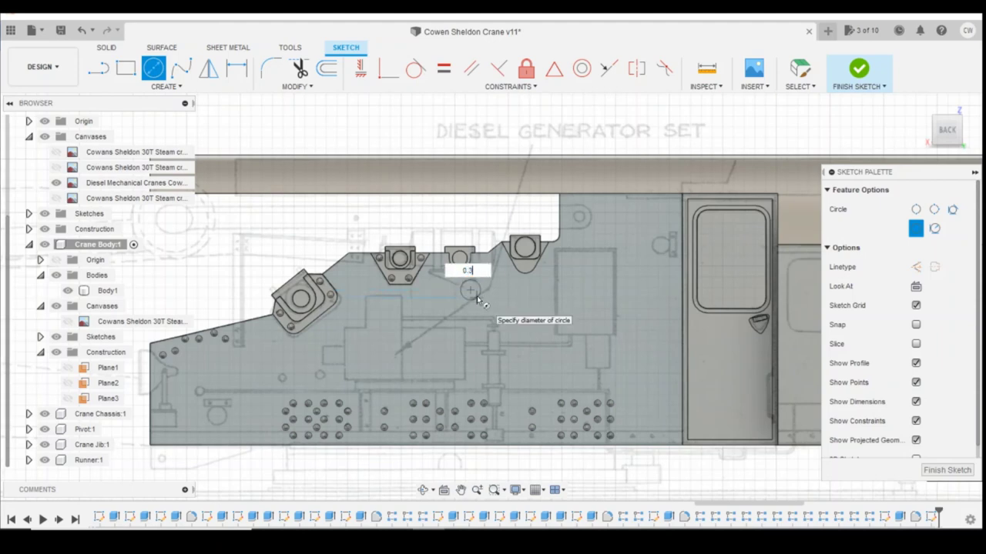
type(".3")
key("Return")
- Extrude the new circle below the small middle bracket into a raised rivet on the body's side
scroll(525, 282, "up", 3)
left_click(513, 273)
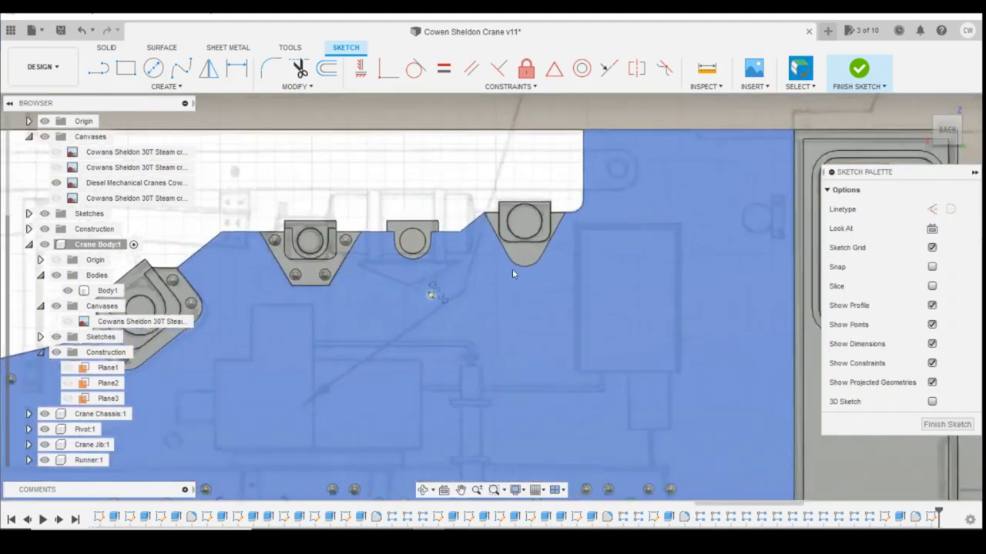
scroll(431, 296, "up", 5)
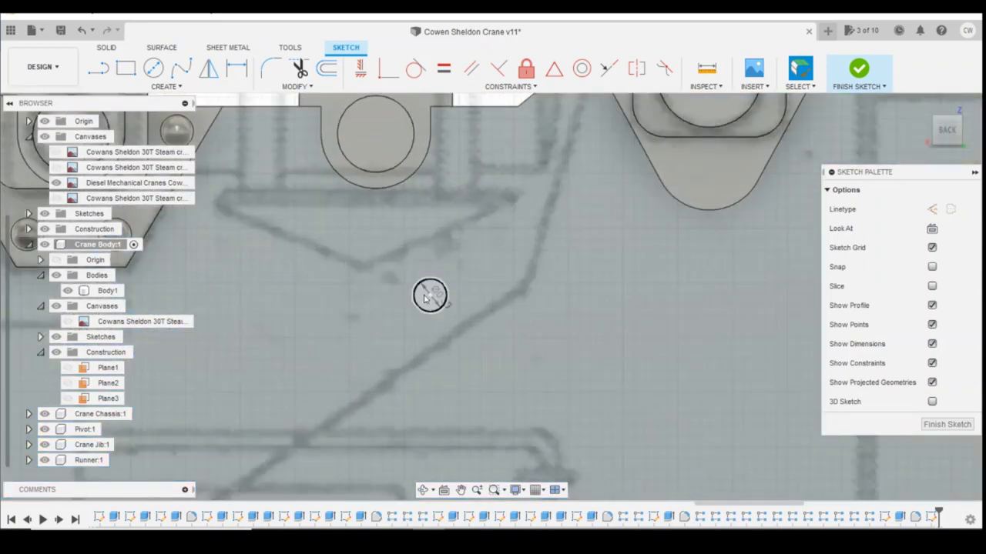
left_click(425, 298)
right_click(425, 298)
left_click(407, 323)
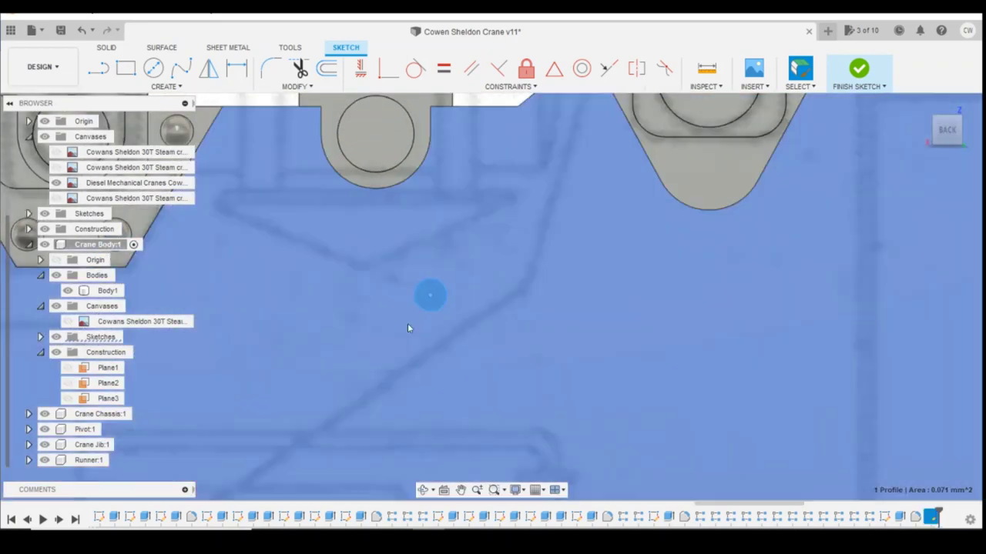
key("Escape")
key("Escape")
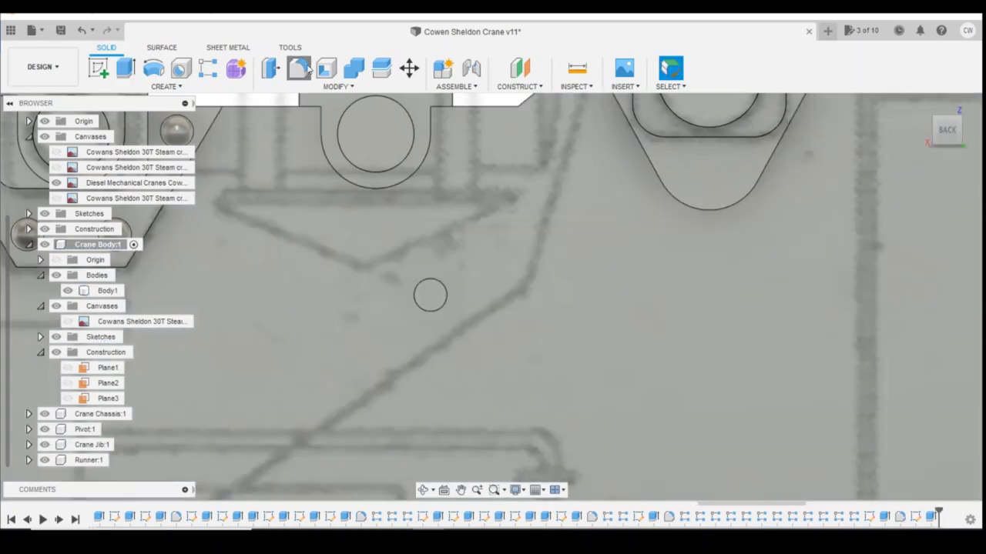
- Fillet the outer edge of the new rivet to round its head
left_click(300, 68)
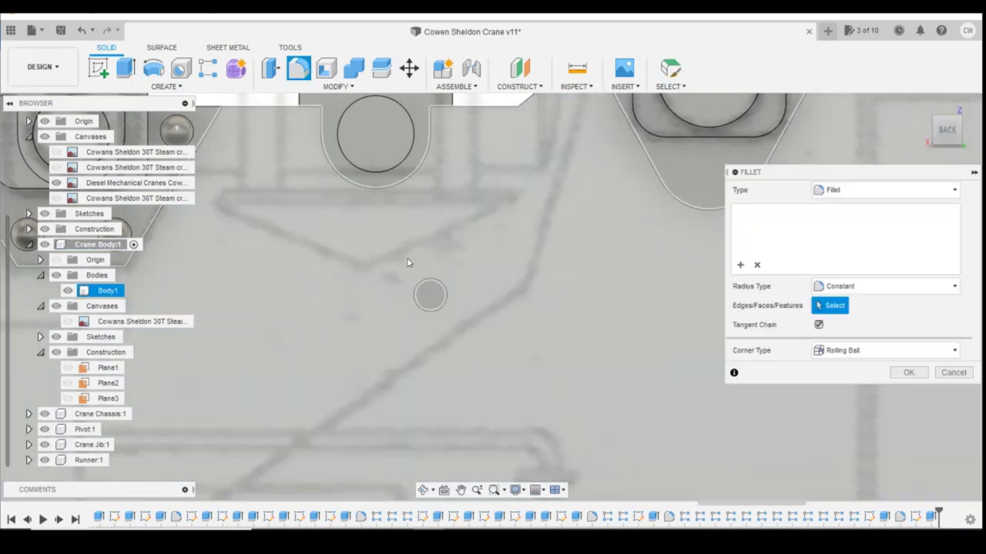
left_click(428, 282)
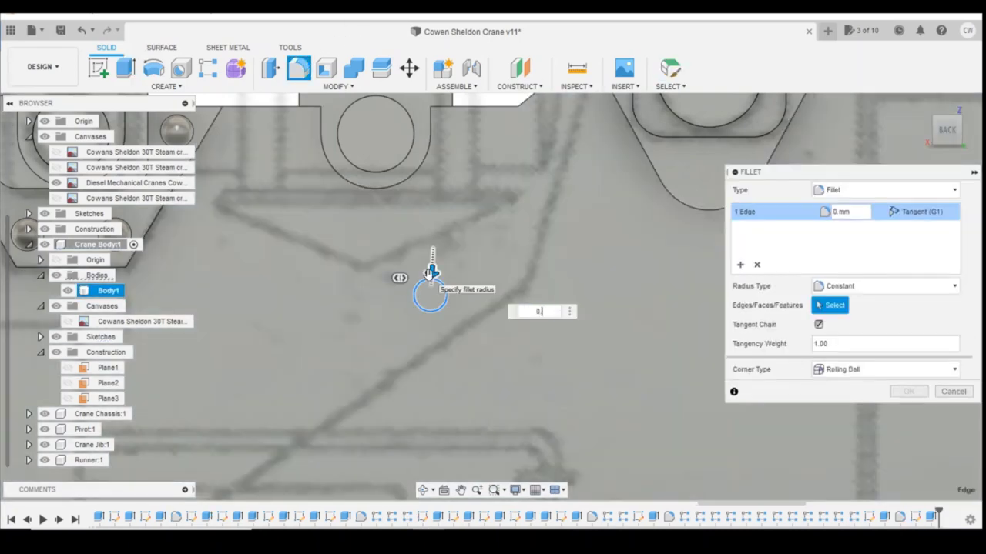
key("Return")
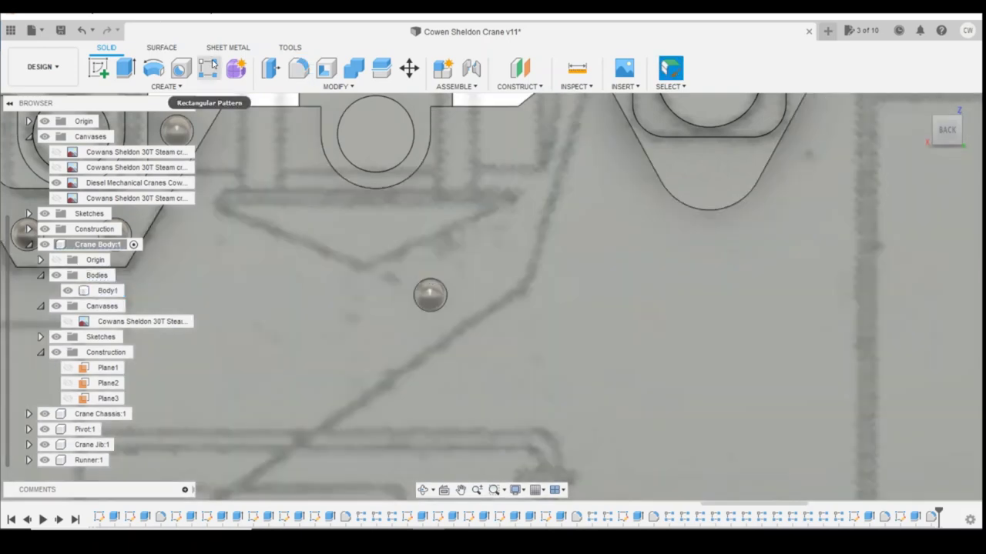
- Set up a rectangular pattern of the rivet's extrude and fillet along the body's horizontal upper edge, with a quantity of 2
left_click(208, 69)
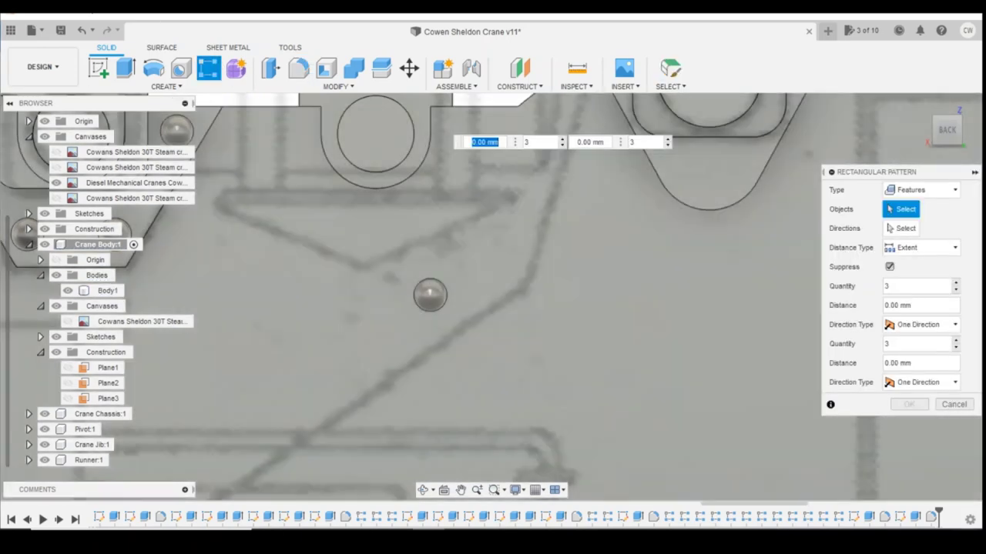
left_click(930, 517)
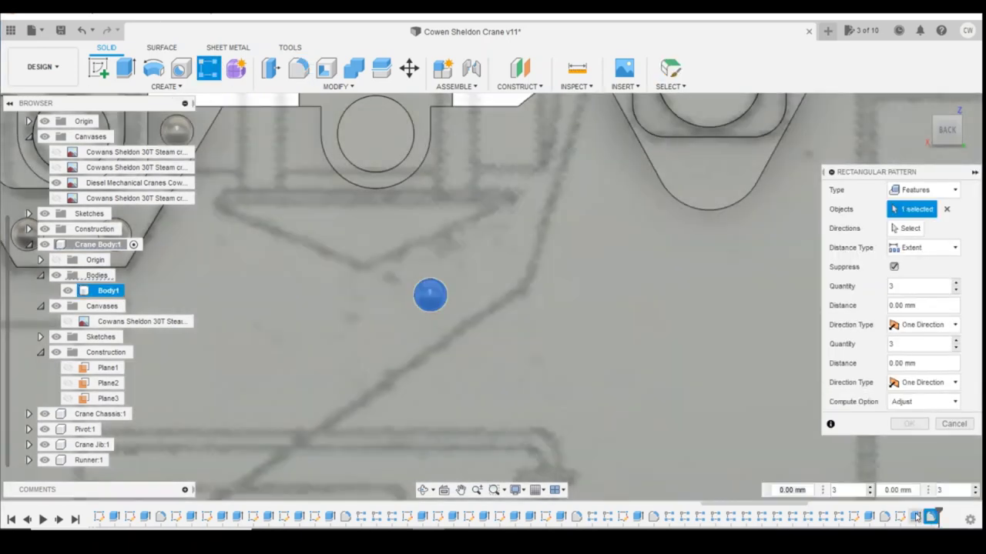
left_click(908, 228)
scroll(628, 203, "down", 4)
left_click(565, 163)
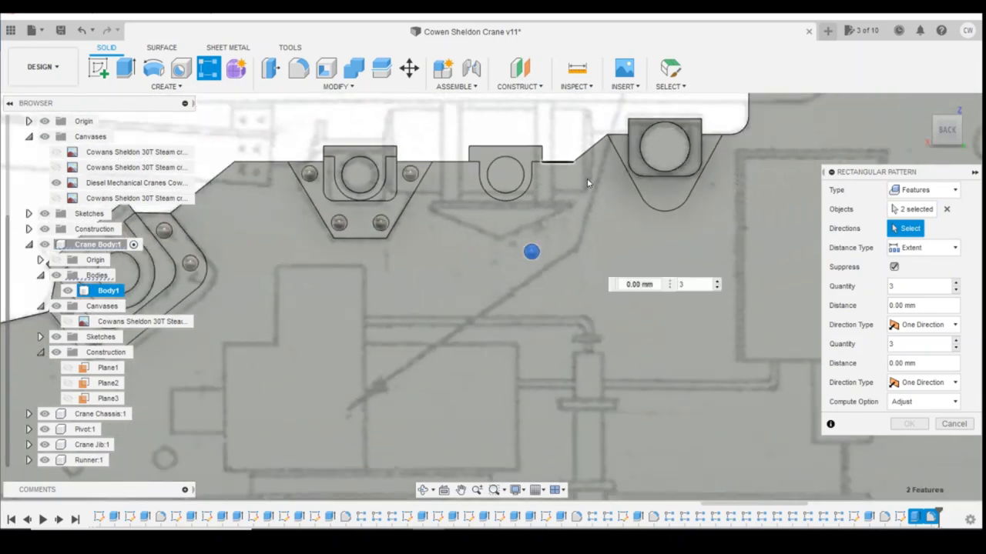
left_click_drag(531, 252, 523, 256)
key("Tab")
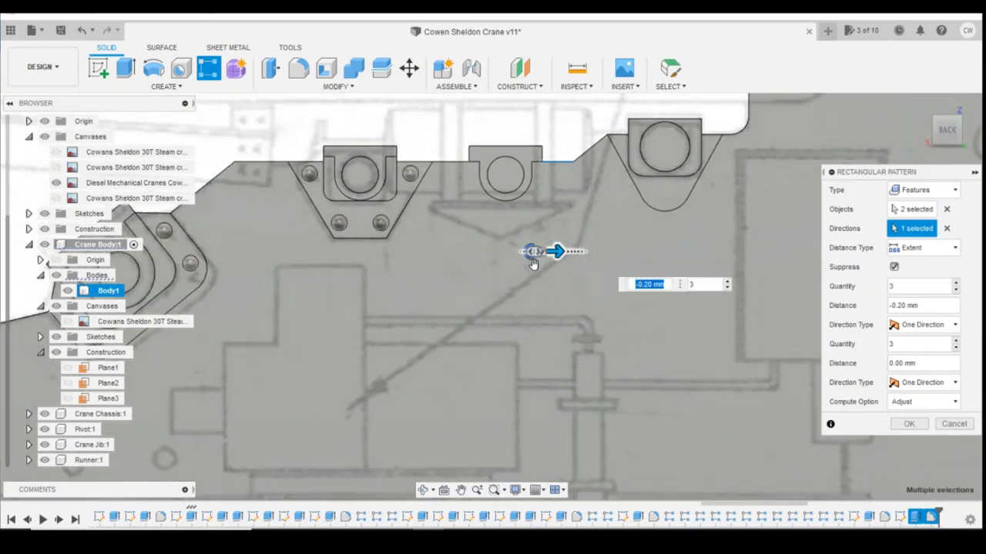
type("2")
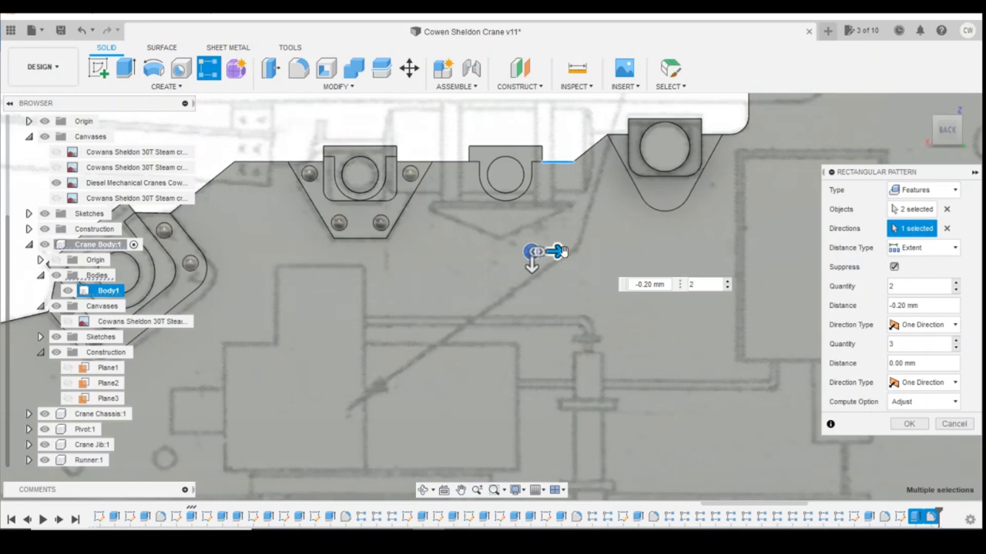
- Complete the 2 by 2 rivet pattern with distances of -0.60 mm horizontally and 0.60 mm vertically, checking the reference photograph
left_click_drag(562, 252, 531, 301)
key("Tab")
left_click(717, 313)
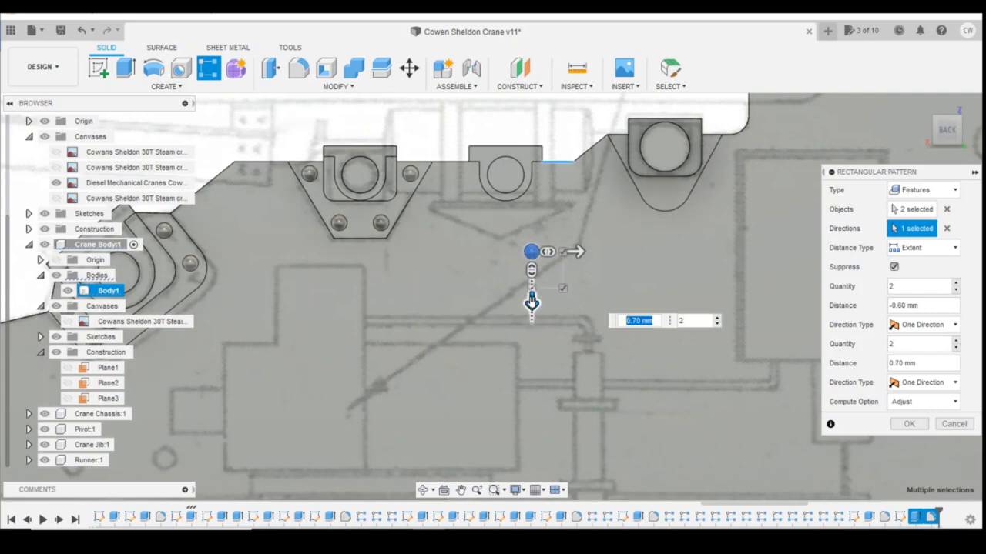
key("Tab")
left_click(431, 510)
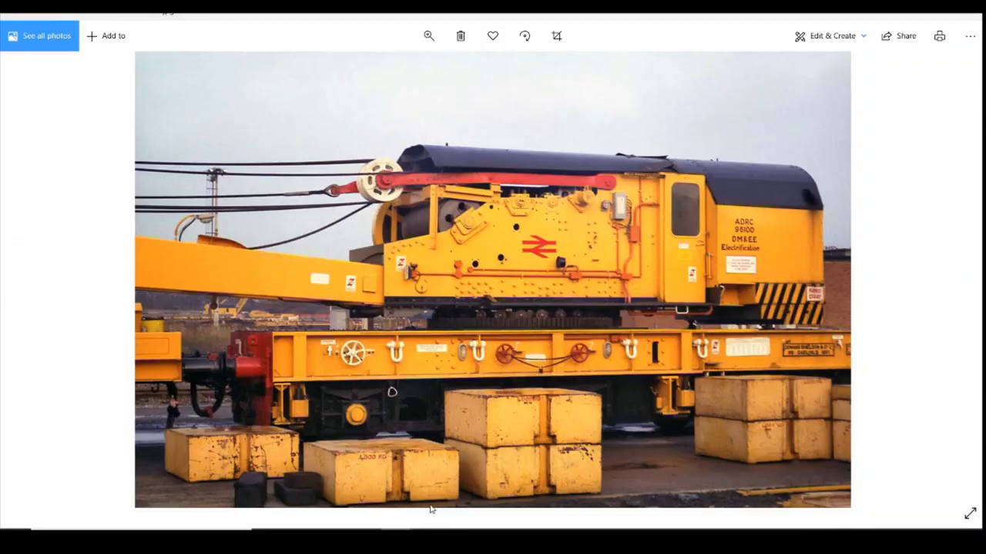
key("alt+Tab")
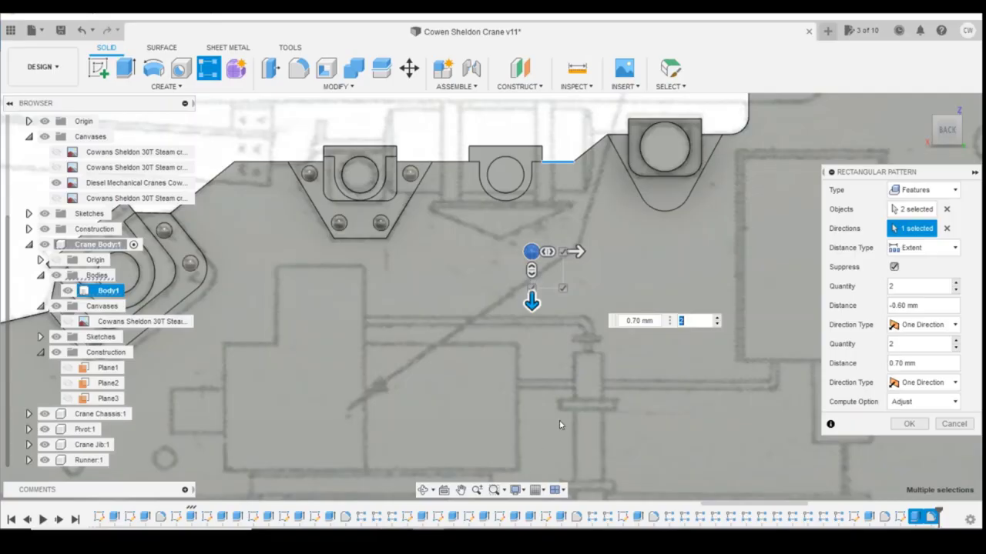
left_click_drag(531, 303, 532, 296)
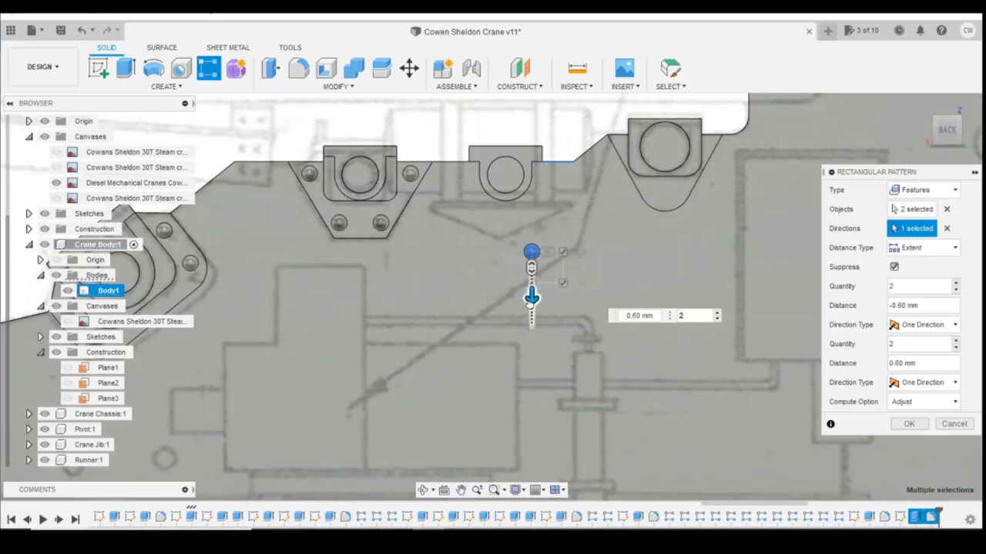
left_click(908, 423)
- Examine the reference photograph for the rivet positions beside the new group on the body's side
scroll(903, 432, "down", 5)
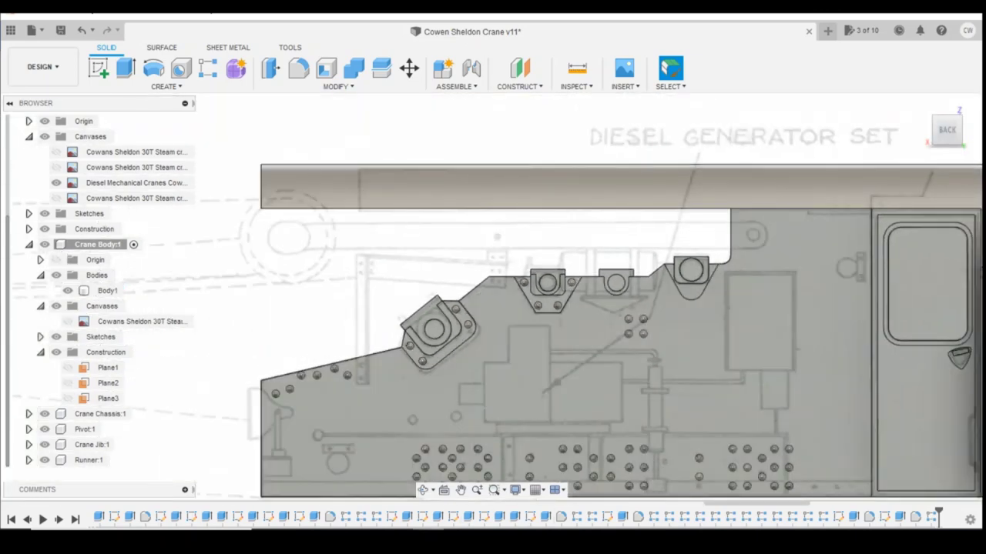
mouse_move(413, 530)
left_click(461, 483)
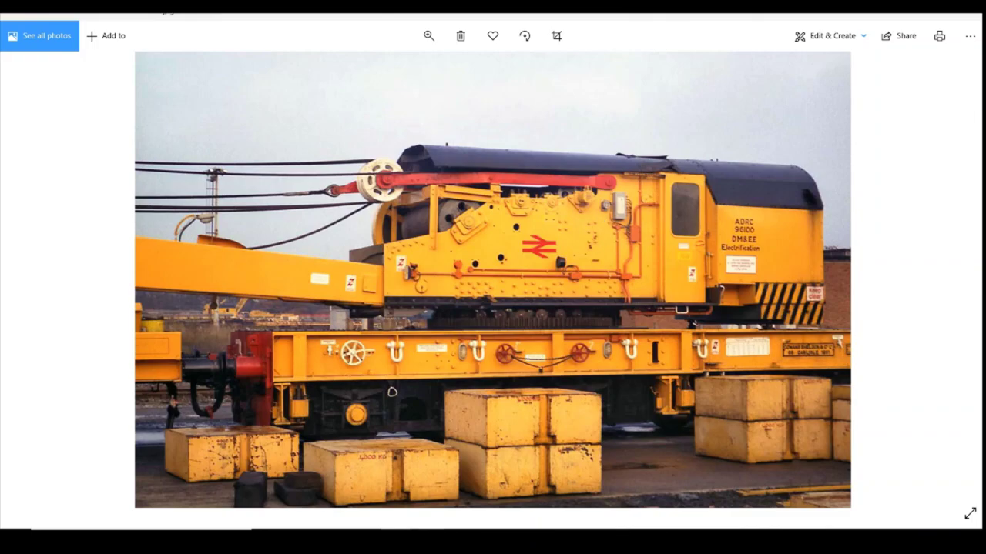
key("alt+Tab")
left_click(639, 359)
scroll(678, 354, "down", 1)
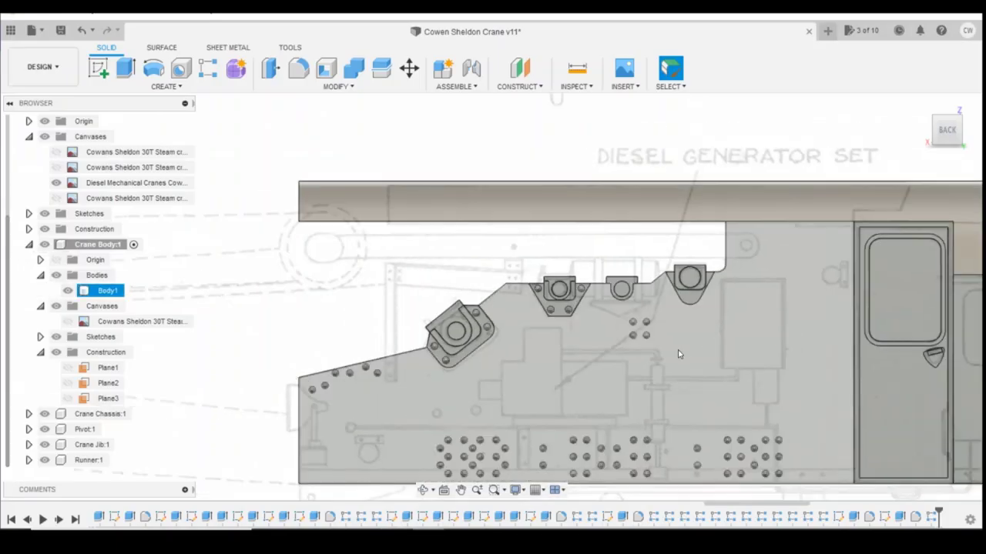
key("Escape")
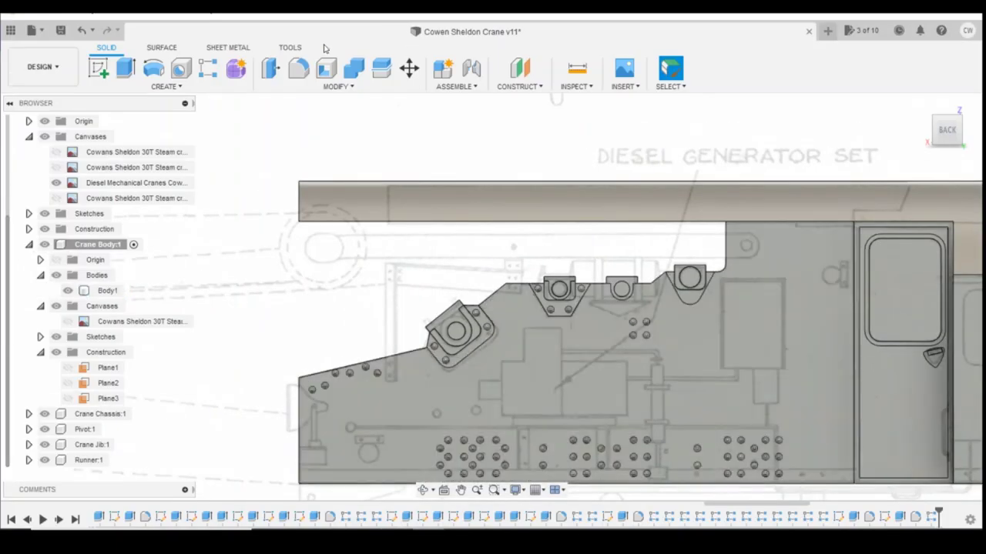
- Pattern the original rivet's extrude and fillet horizontally toward the cab door with a quantity of 2 and a distance of -3.00 mm
left_click(204, 73)
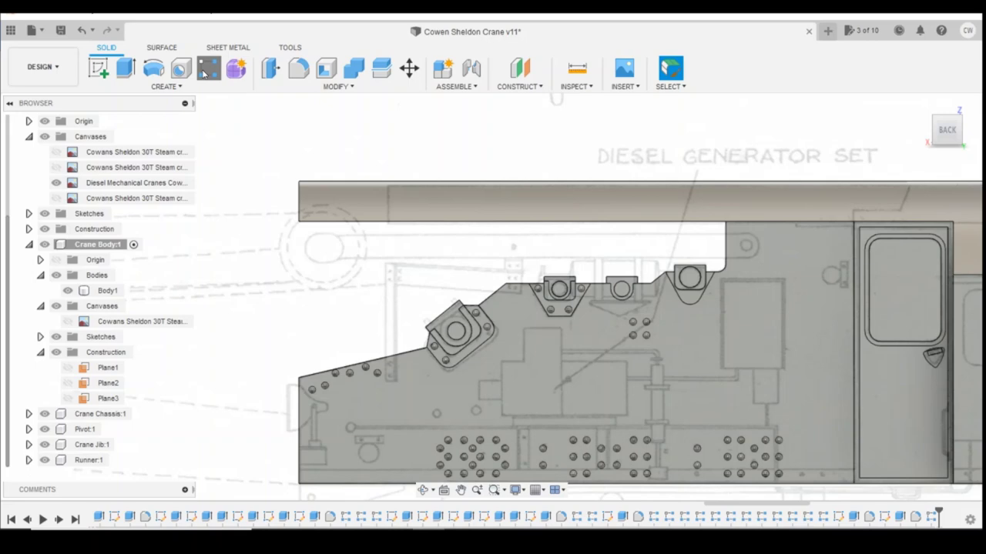
left_click(899, 517)
left_click(914, 517)
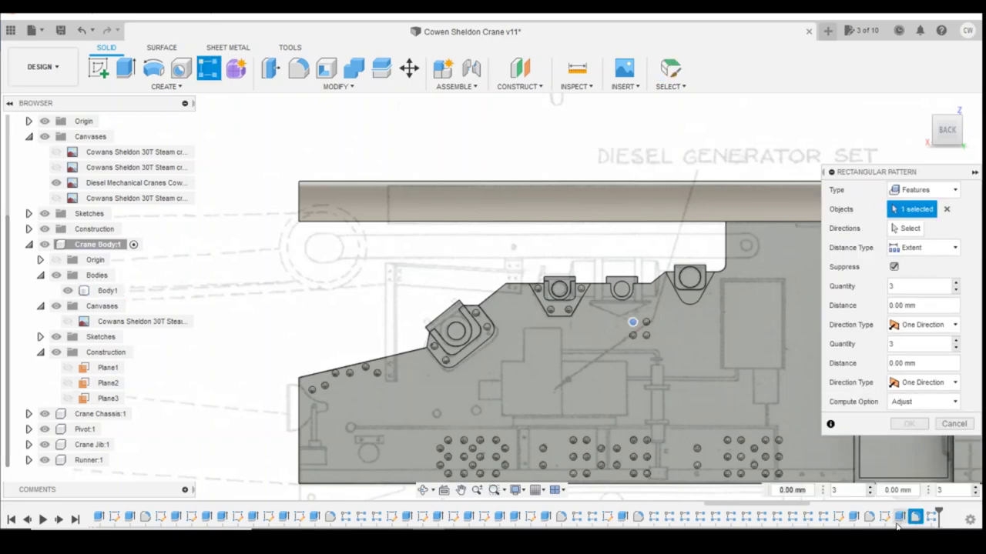
left_click(907, 228)
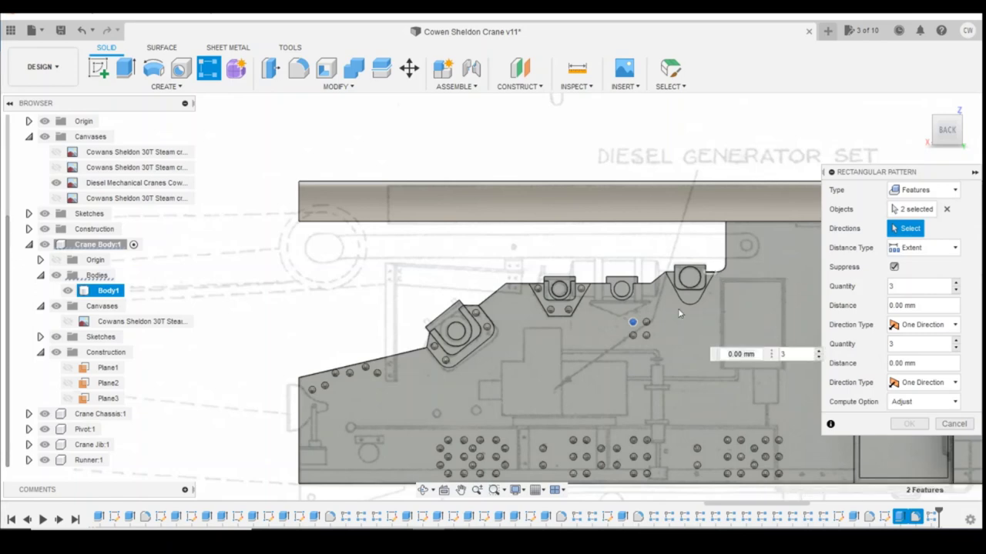
left_click(713, 271)
left_click_drag(638, 323, 681, 323)
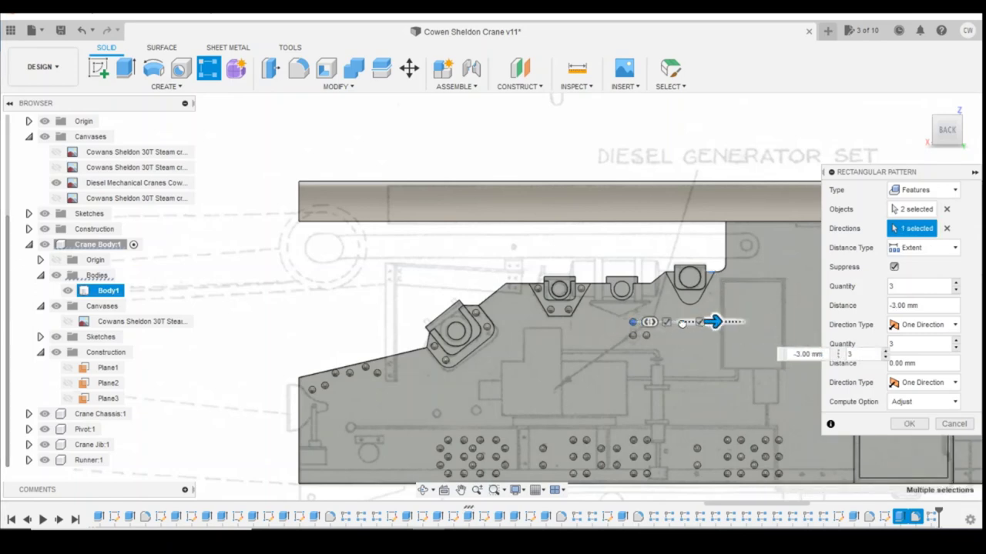
key("Tab")
type("2")
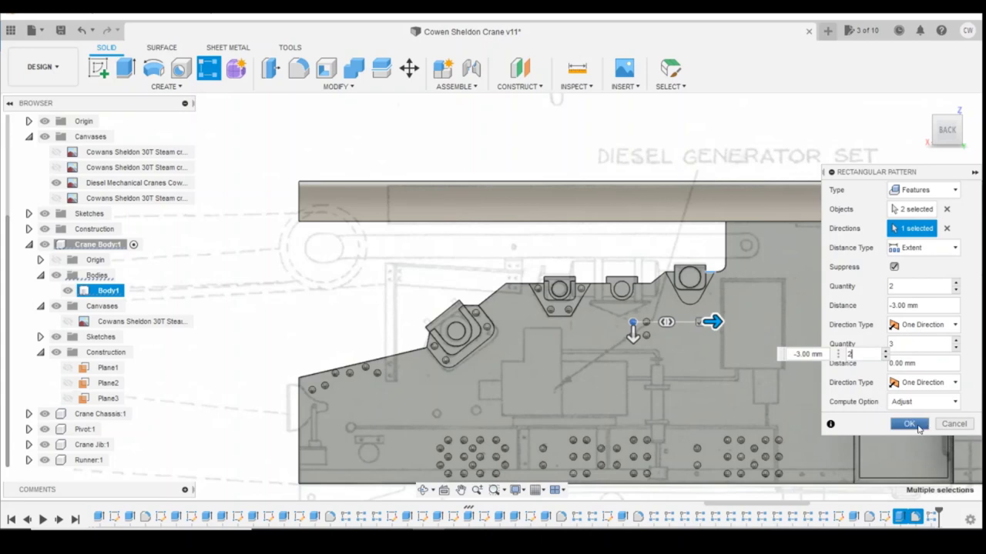
left_click(895, 424)
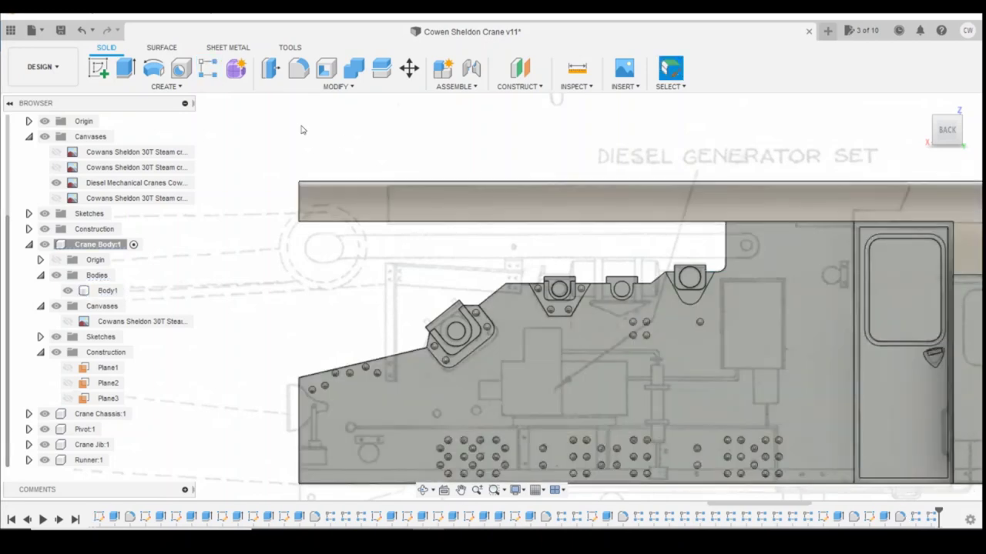
- Set up a rectangular pattern of the previous rivet pattern along the body's horizontal upper edge, with quantity 2 and distance -0.60 mm
left_click(213, 77)
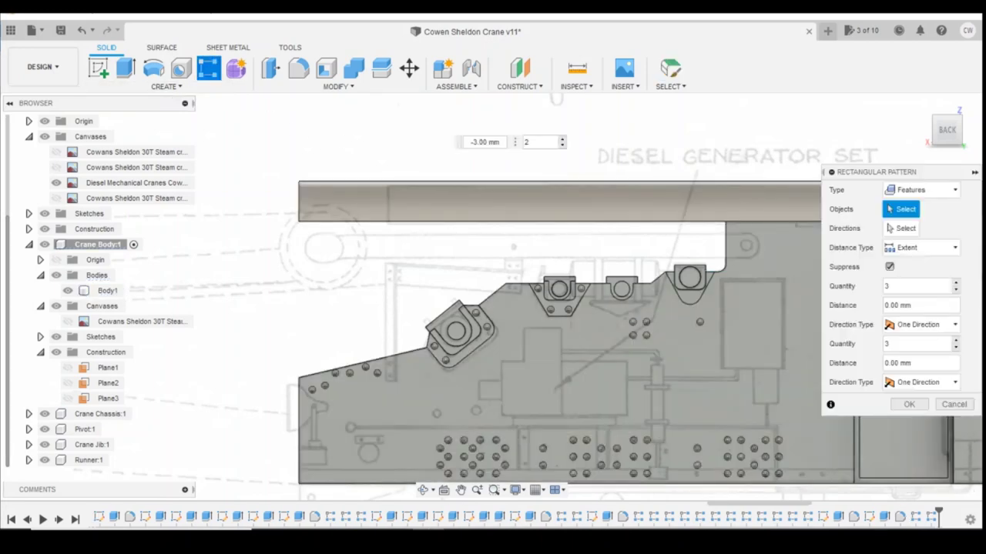
left_click(932, 517)
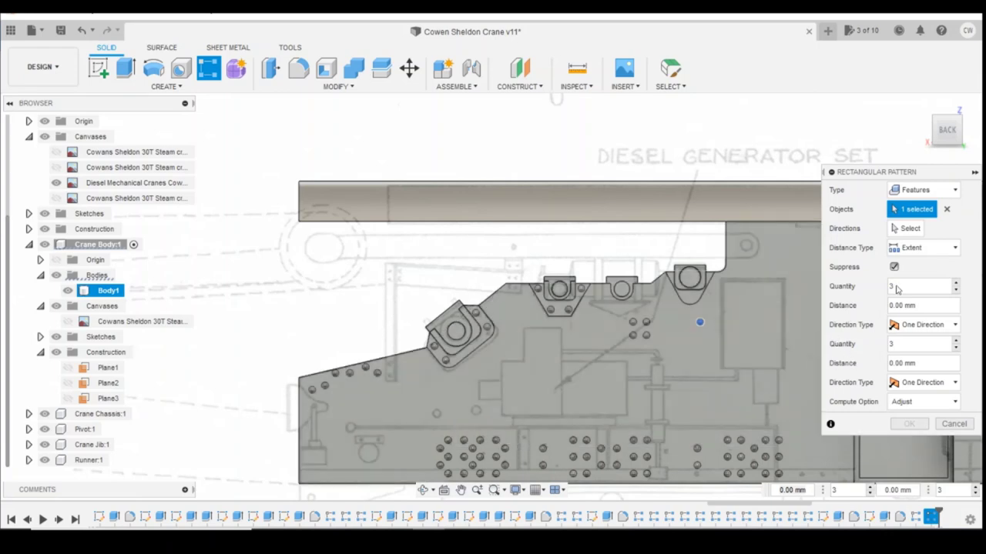
left_click(906, 228)
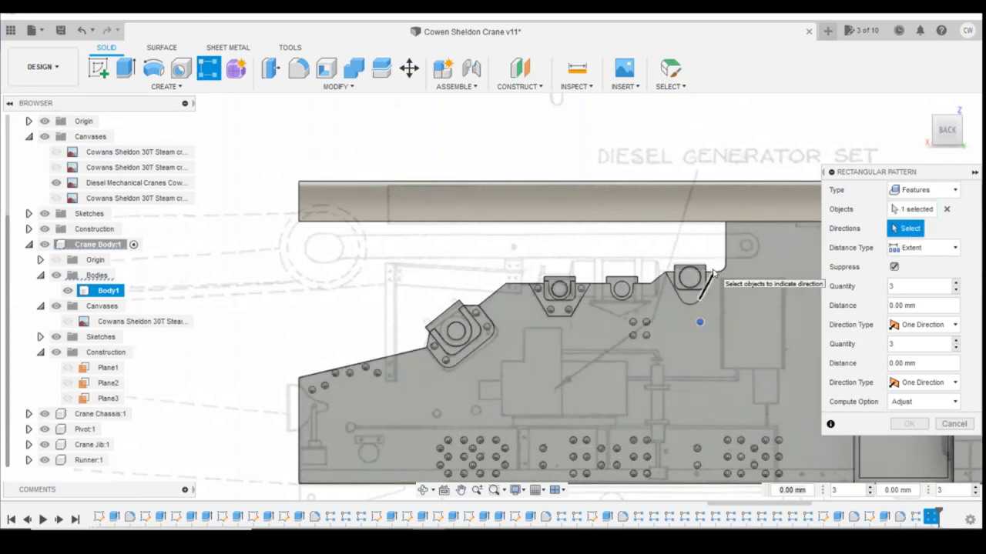
left_click(711, 273)
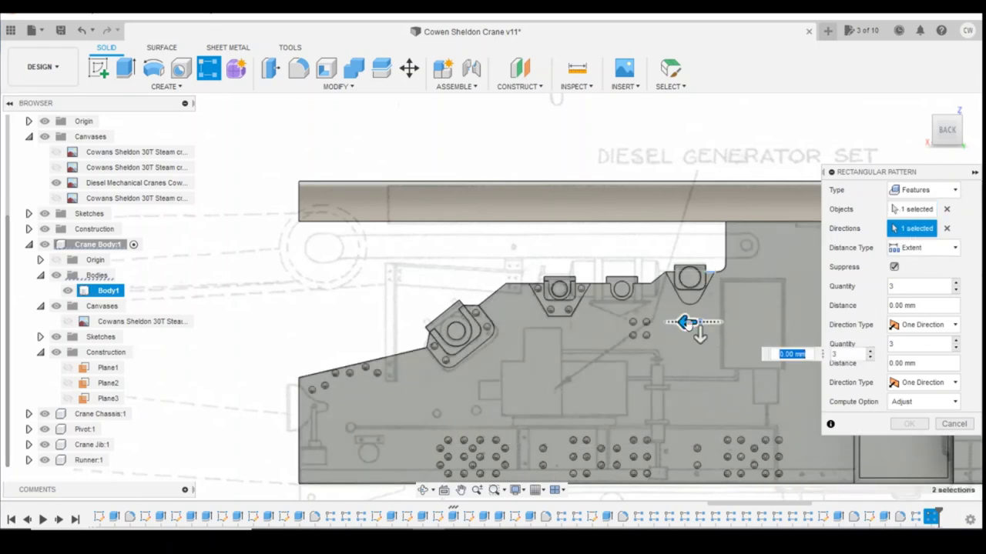
left_click_drag(687, 322, 702, 305)
scroll(724, 330, "up", 3)
left_click(879, 357)
left_click(907, 358)
scroll(706, 308, "up", 2)
- Extend the rivet pattern downward with a quantity of 3 over a distance of 1.20 mm and complete it
left_click_drag(630, 318, 630, 421)
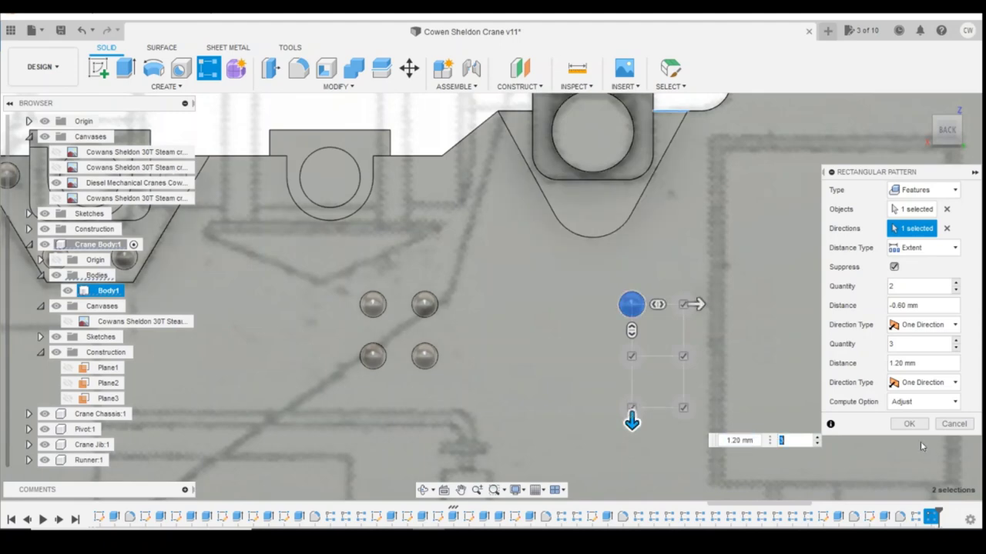
left_click(909, 425)
scroll(840, 402, "down", 6)
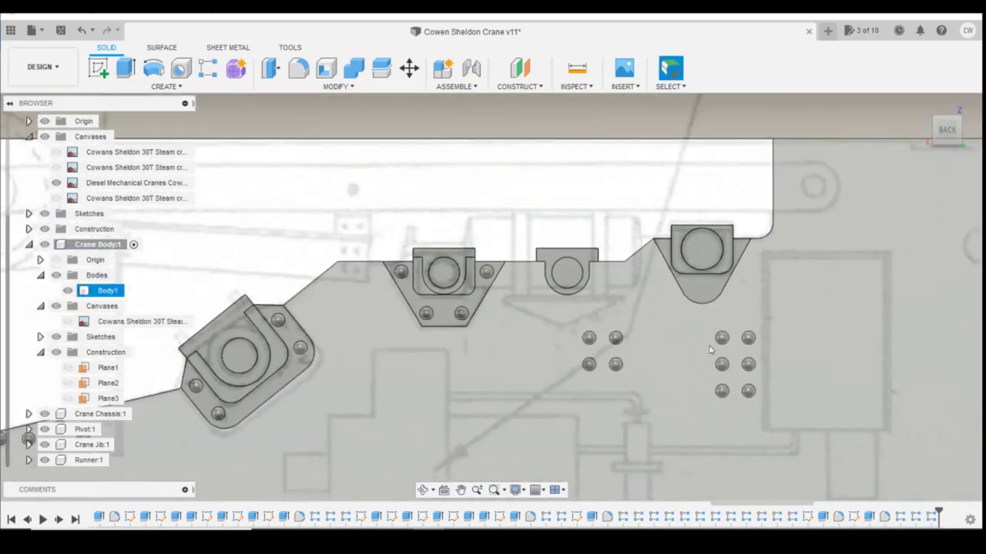
key("Escape")
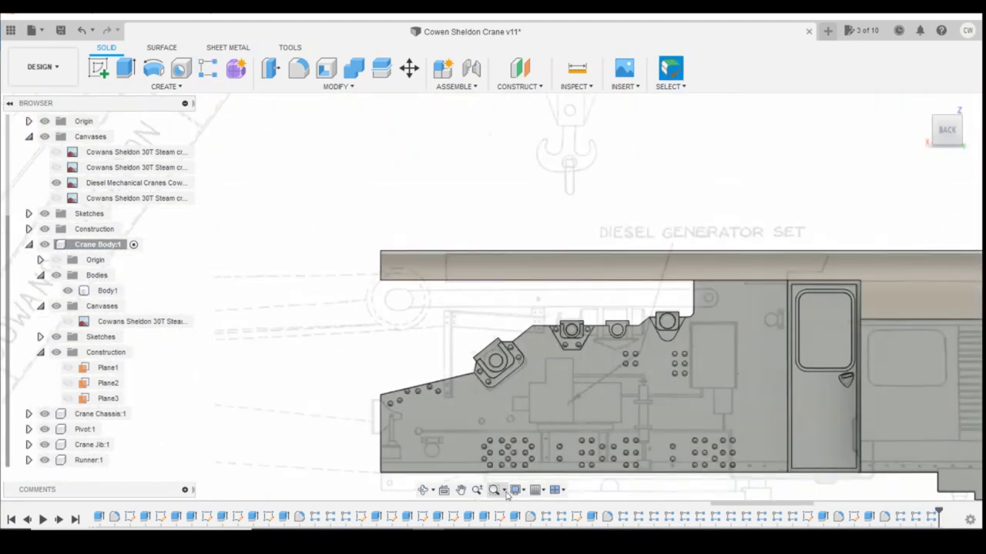
- Compare the new rivet groups below the upper brackets with the reference photograph of the yellow crane
mouse_move(394, 530)
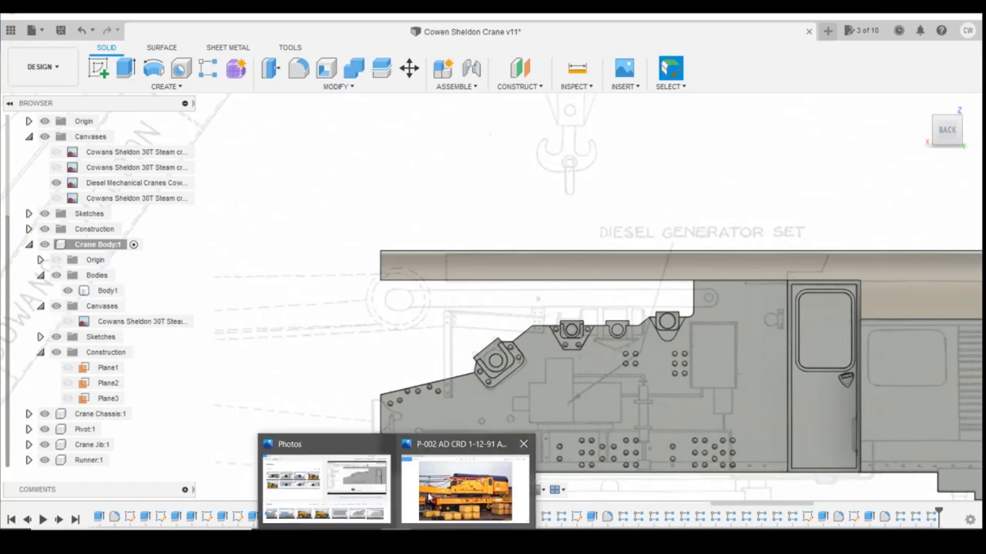
left_click(430, 496)
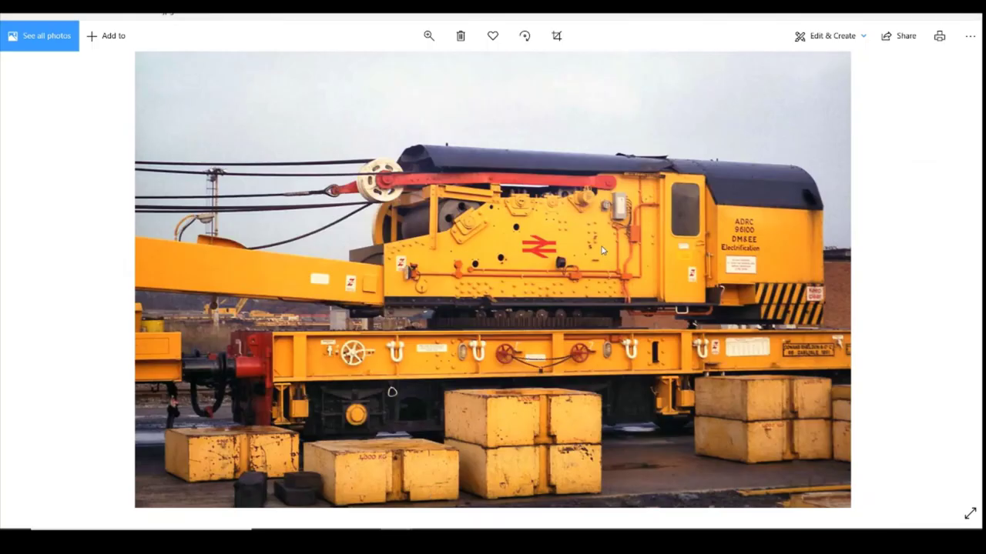
key("alt+Tab")
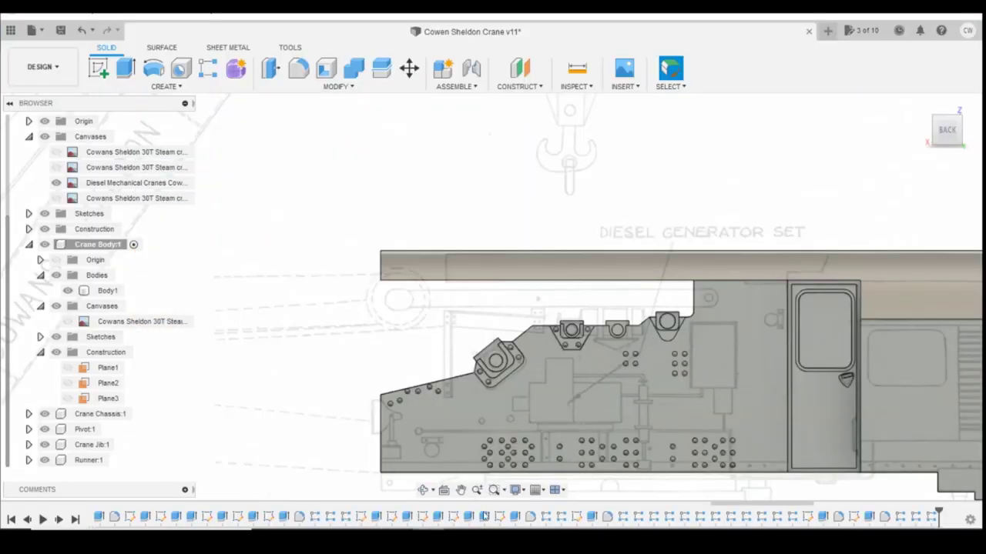
left_click(650, 394)
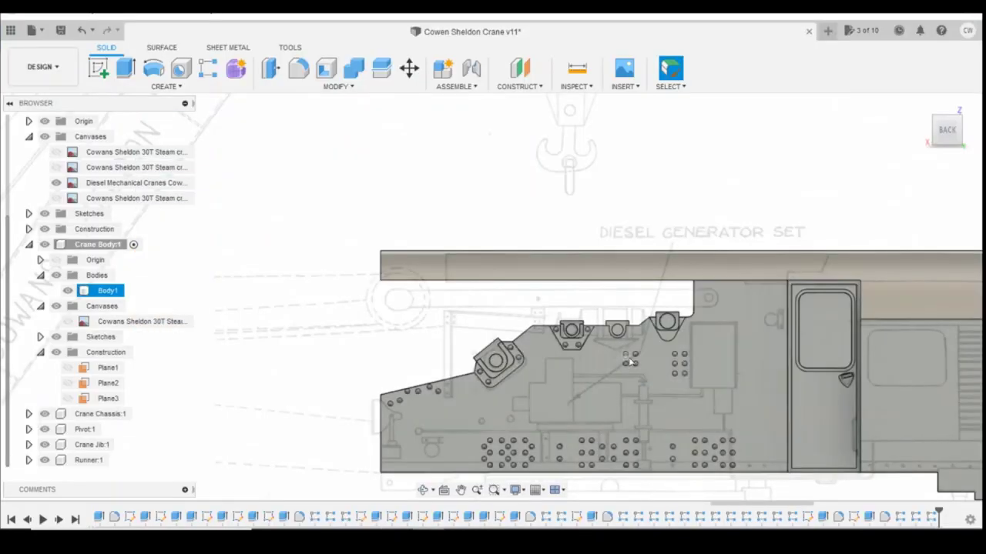
key("Escape")
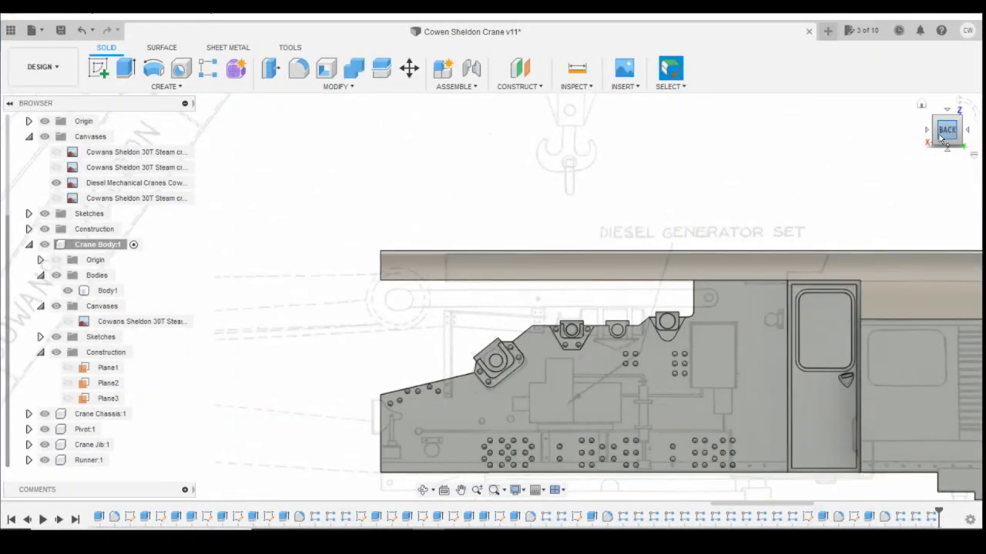
- Hide the Diesel Mechanical Cranes reference canvas and view the riveted body side at a slight angle
left_click_drag(947, 137, 957, 144)
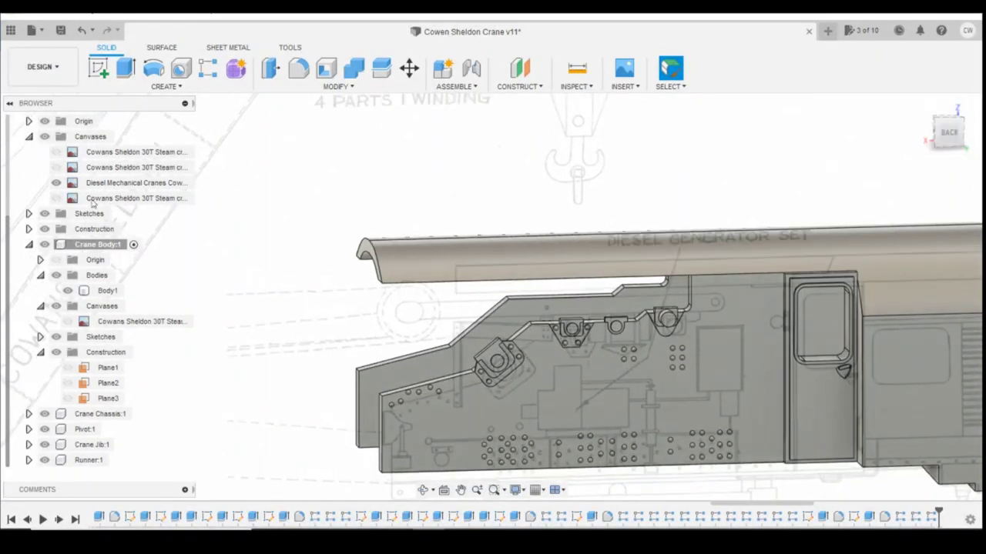
left_click(55, 183)
left_click(107, 291)
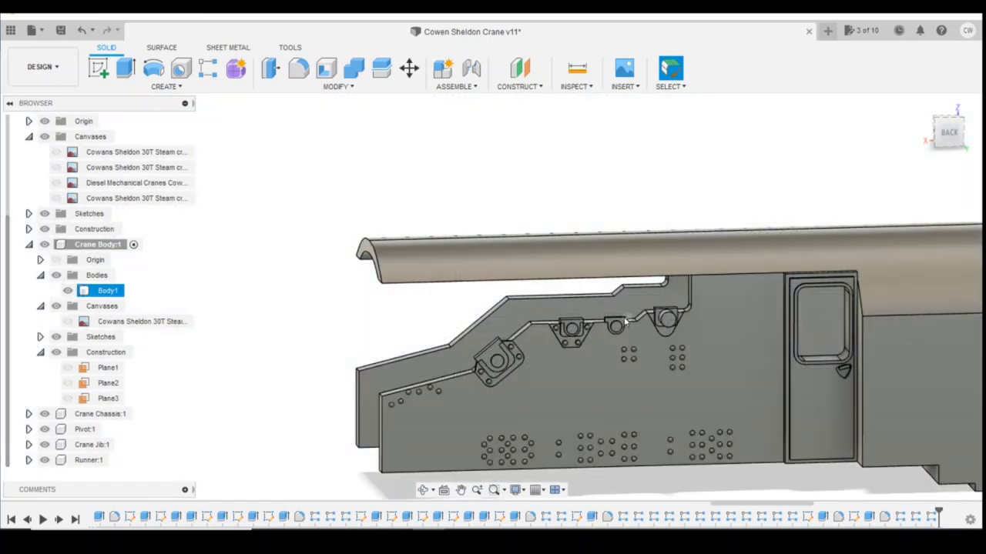